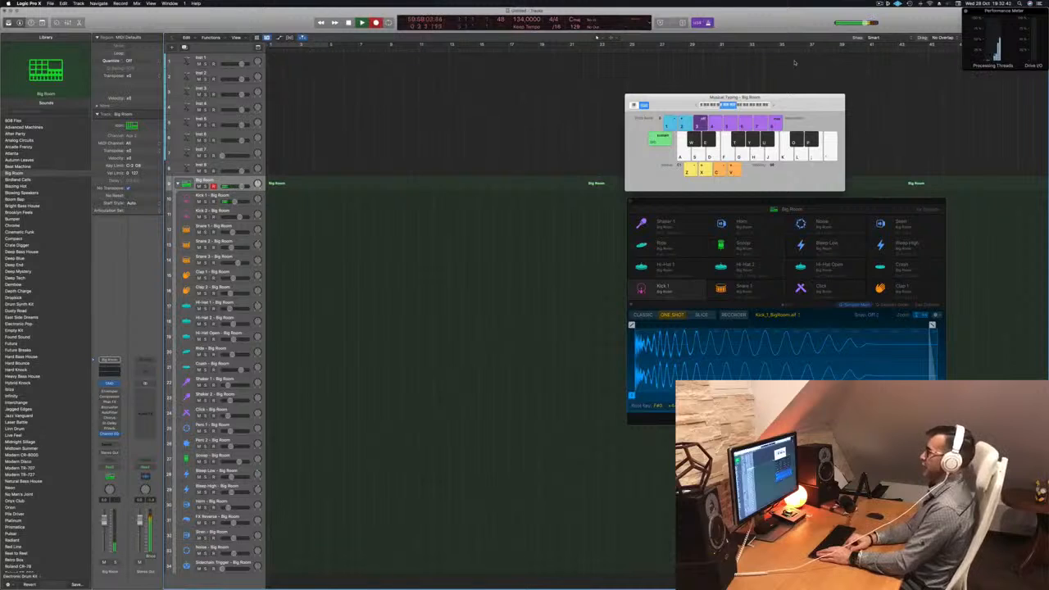
Record four kick hits on the Big Room drum track and stop the recording
key("a")
key("a")
key("a")
key("a")
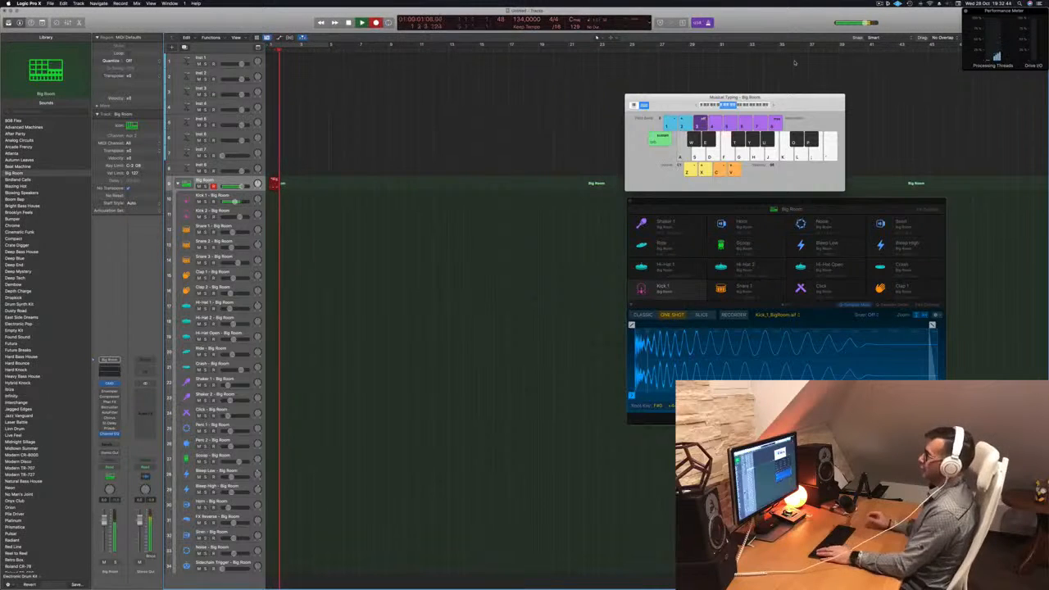
key("space")
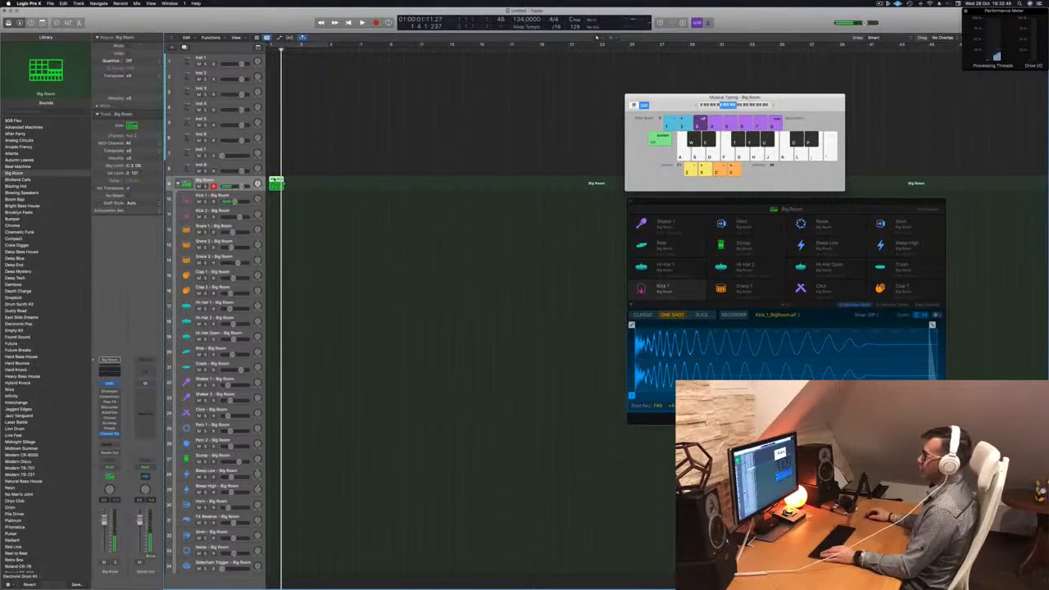
Open the recorded region in the piano roll and quantize all its kick notes to 1/16 Note
key("p")
key("super+a")
key("q")
left_click(397, 521)
left_click_drag(587, 494, 698, 571)
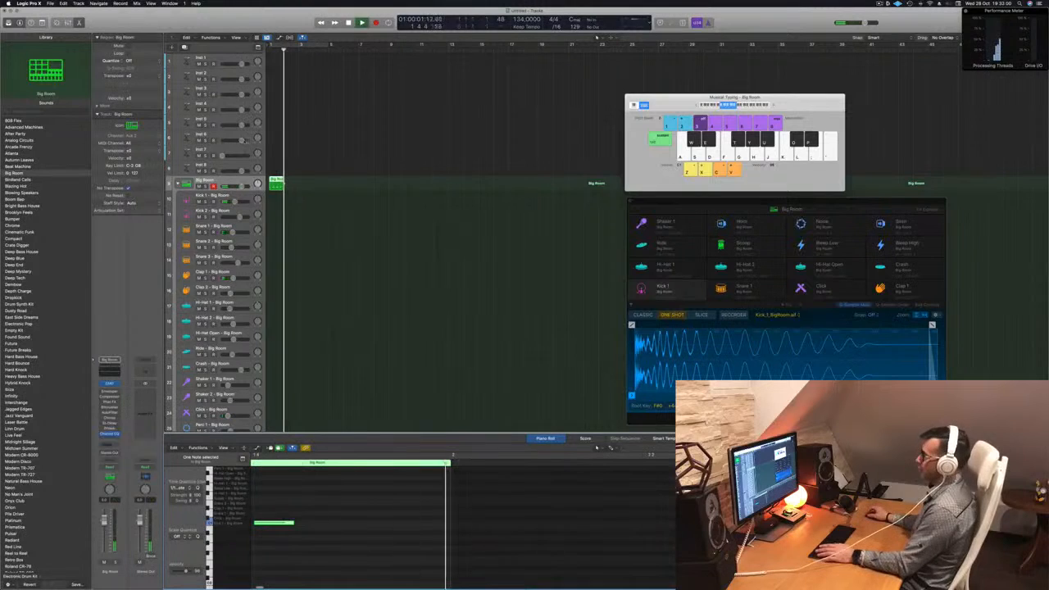
Repeat the one-bar kick region to fill four bars and cycle playback over that range
left_click_drag(278, 184, 304, 185)
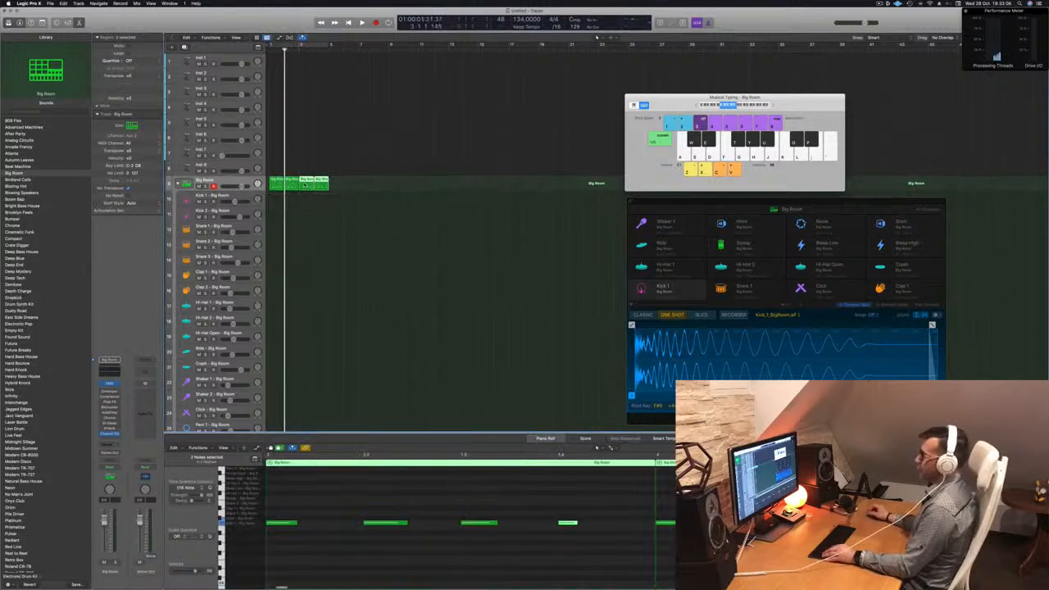
key("cmd+u")
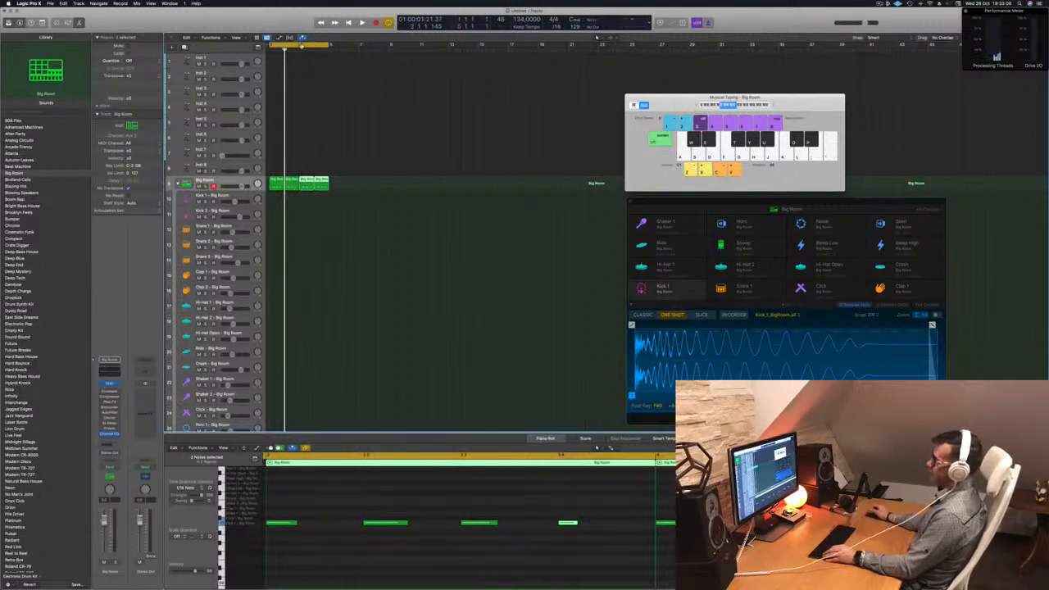
left_click(375, 124)
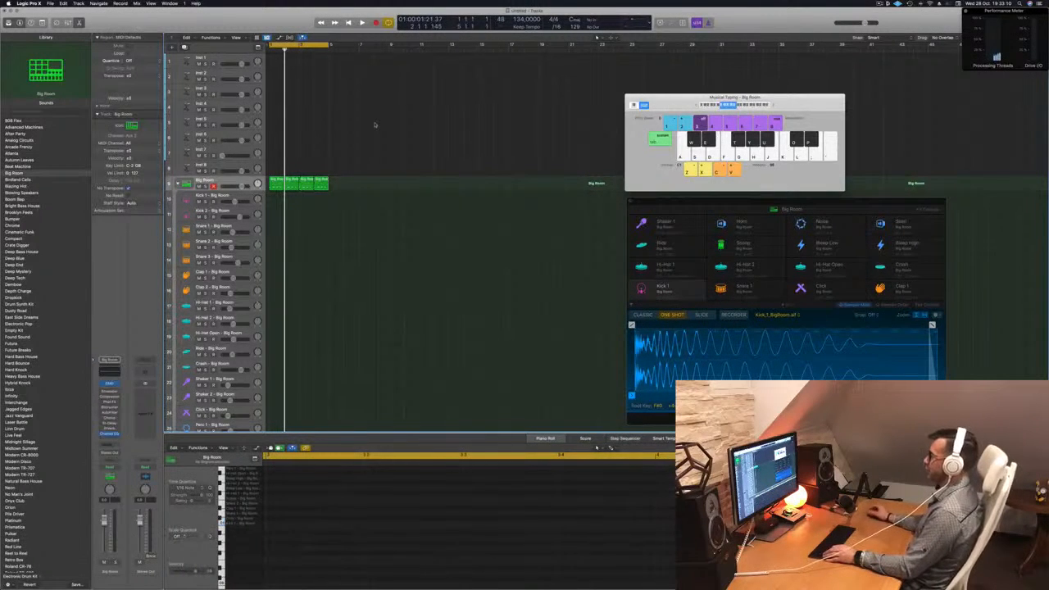
key("space")
key("cmd+a")
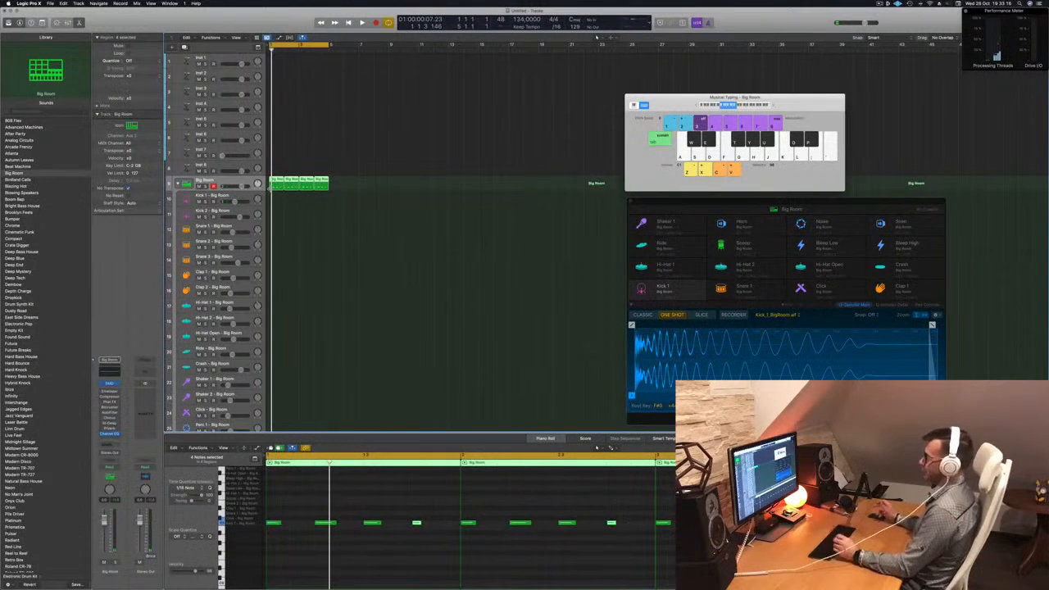
key("space")
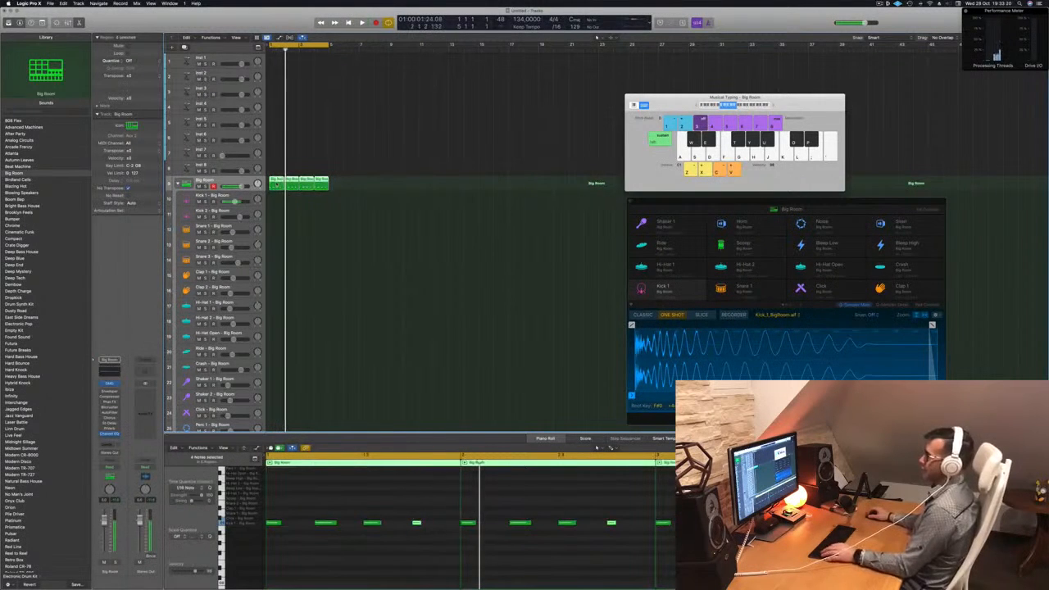
Move the four kick regions to the Kick 1 track and transpose all their notes down
left_click_drag(276, 187, 276, 199)
left_click(316, 506)
key("super+a")
key("alt+Down")
key("alt+Down")
key("alt+Down")
key("alt+Down")
key("alt+Down")
key("alt+Down")
key("alt+Down")
key("alt+Down")
key("alt+Down")
key("alt+Down")
key("alt+Down")
key("alt+Down")
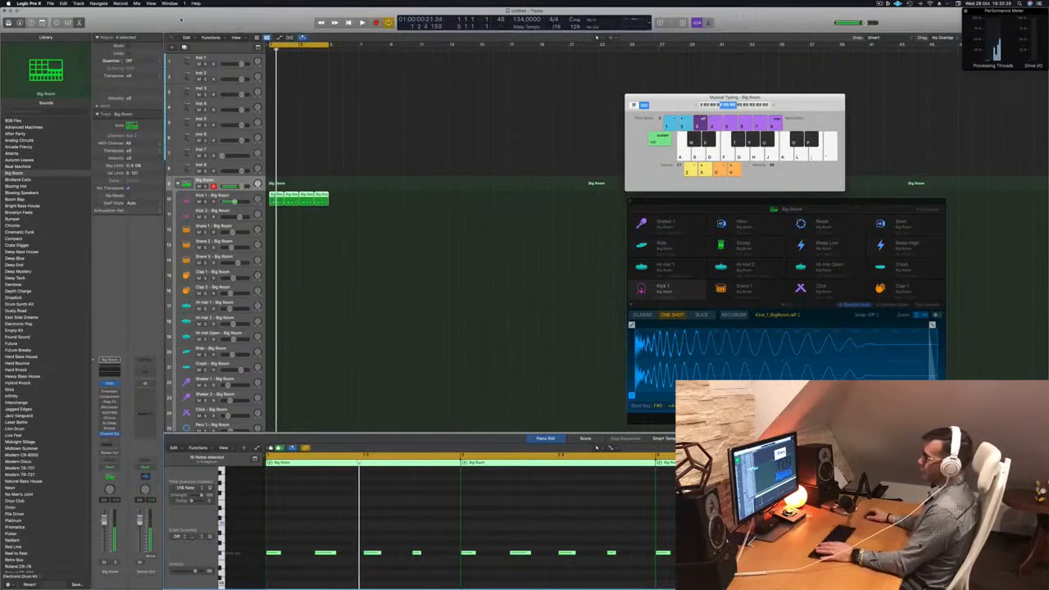
Copy the first kick region to the Hi-Hat 1 track and shift its four notes onto the off-beats
left_click(296, 244)
left_click_drag(277, 198, 271, 306)
scroll(331, 533, "down", 3)
left_click_drag(268, 529, 688, 589)
key("alt+Right")
key("alt+Right")
Transpose the copied hi-hat notes up by octaves
key("shift+alt+Up")
scroll(590, 565, "up", 5)
key("shift+alt+Up")
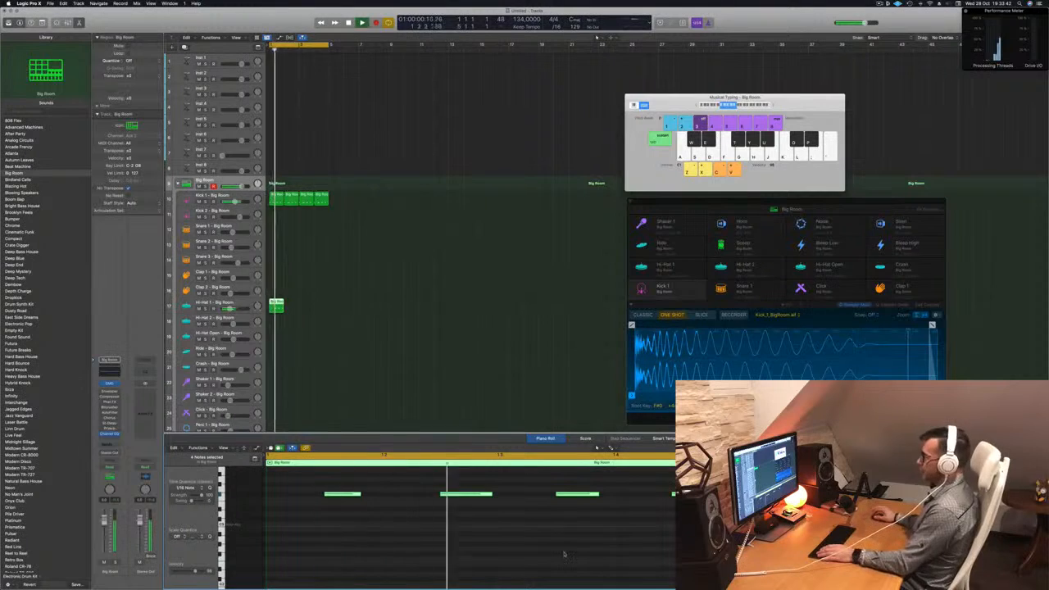
Repeat the Hi-Hat 1 region to fill all four bars and play the loop
scroll(353, 218, "up", 5)
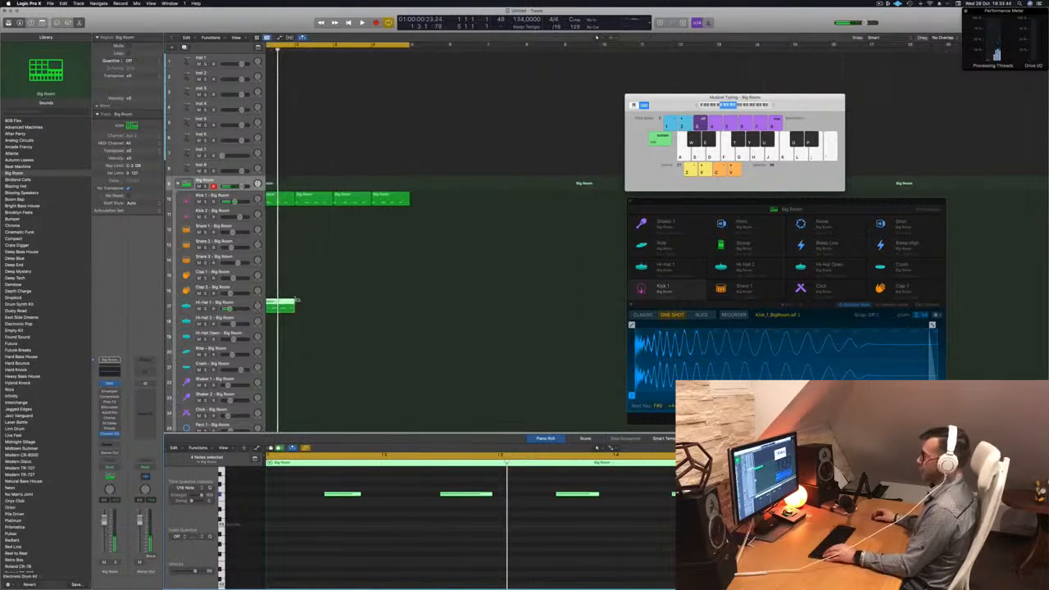
left_click_drag(286, 309, 385, 308)
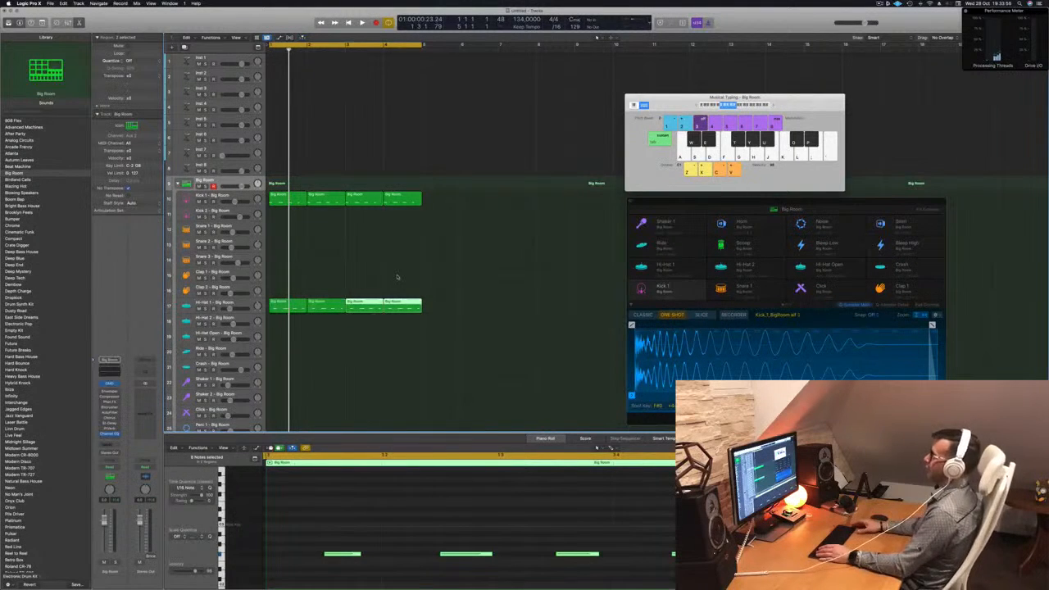
left_click(398, 277)
key("space")
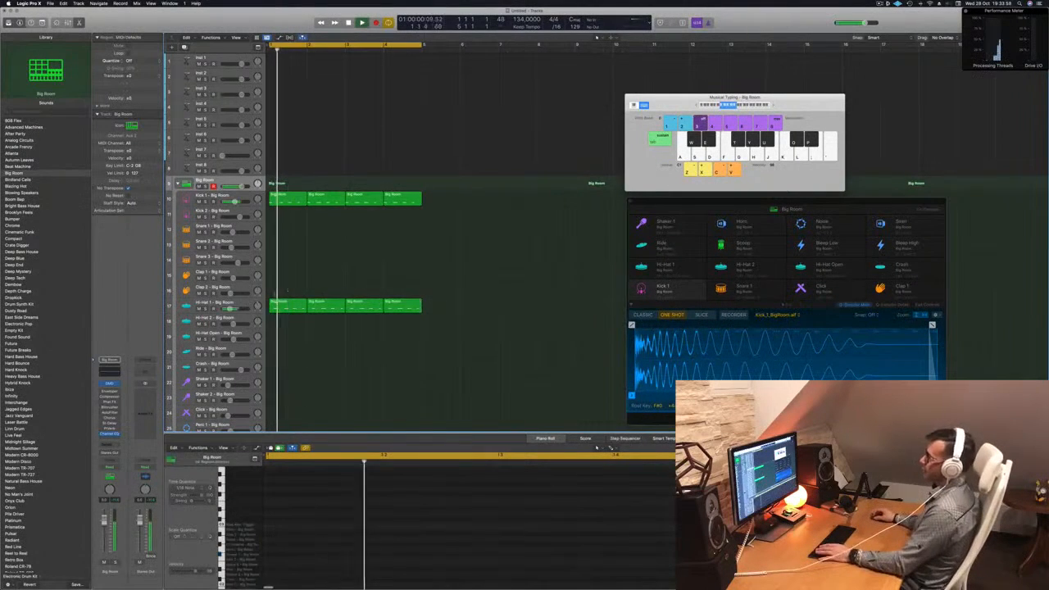
Select the Hi-Hat 1 track and listen to its off-beat pattern together with the kick
left_click(249, 304)
key("space")
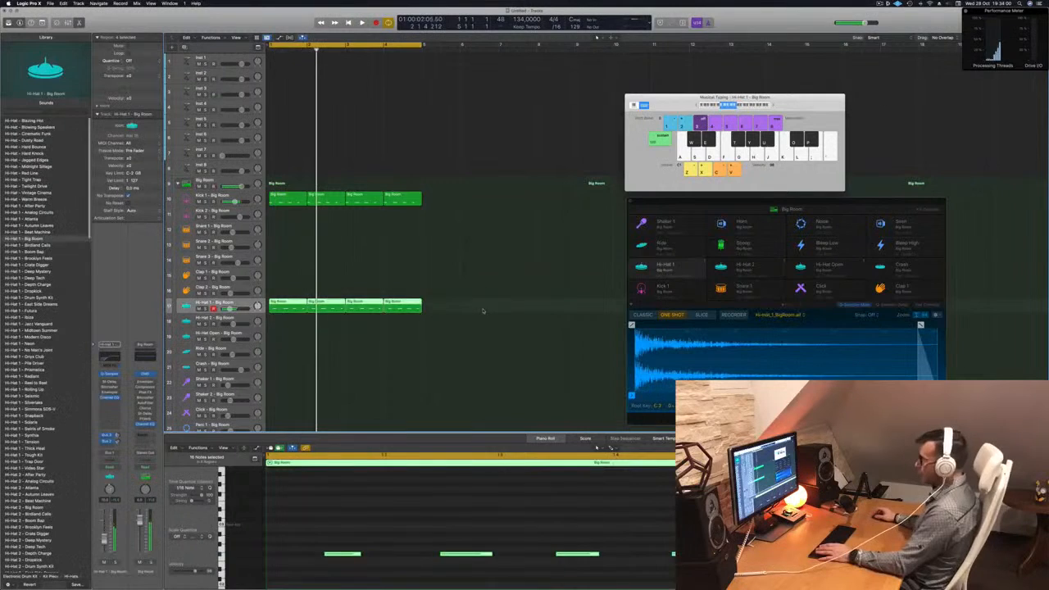
key("space")
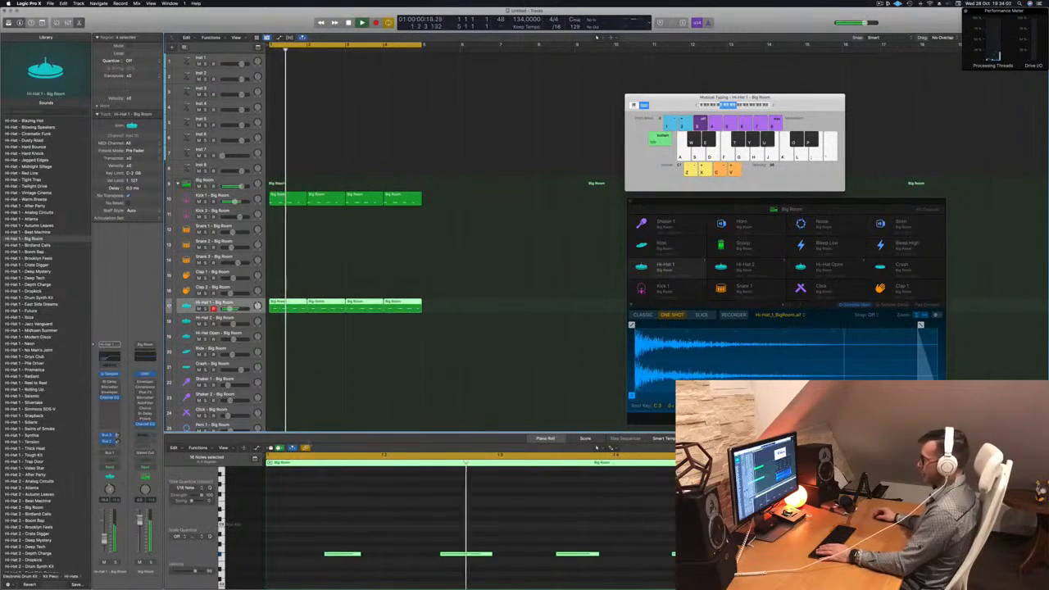
scroll(354, 497, "down", 3)
key("space")
left_click(436, 508, "ctrl+alt")
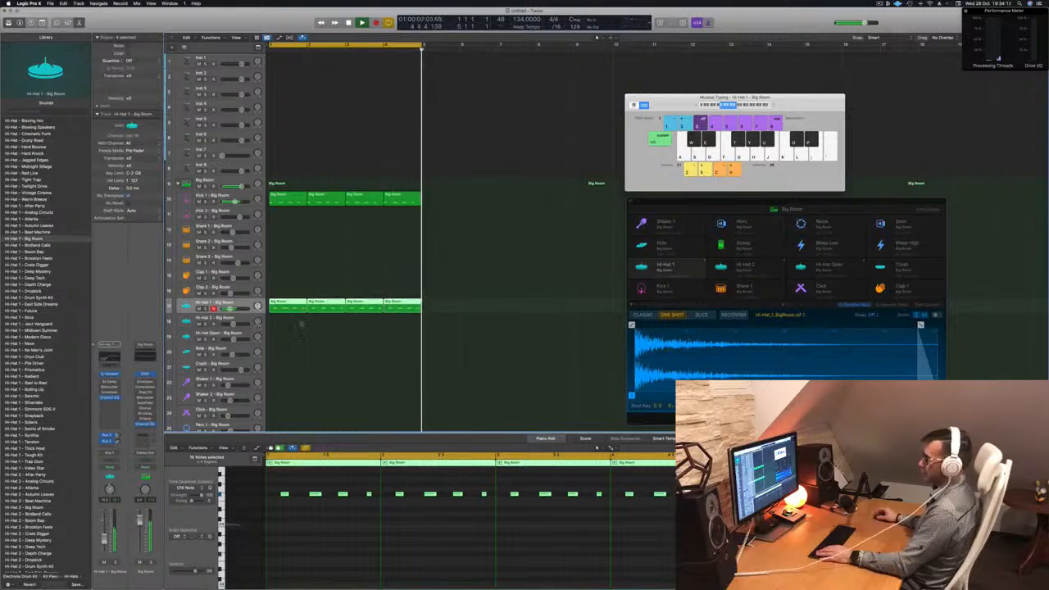
Copy the first kick region to the Snare 1 track, keeping only the notes on beats 2 and 4
scroll(301, 320, "down", 4)
key("space")
left_click(300, 227)
left_click_drag(290, 151, 292, 181)
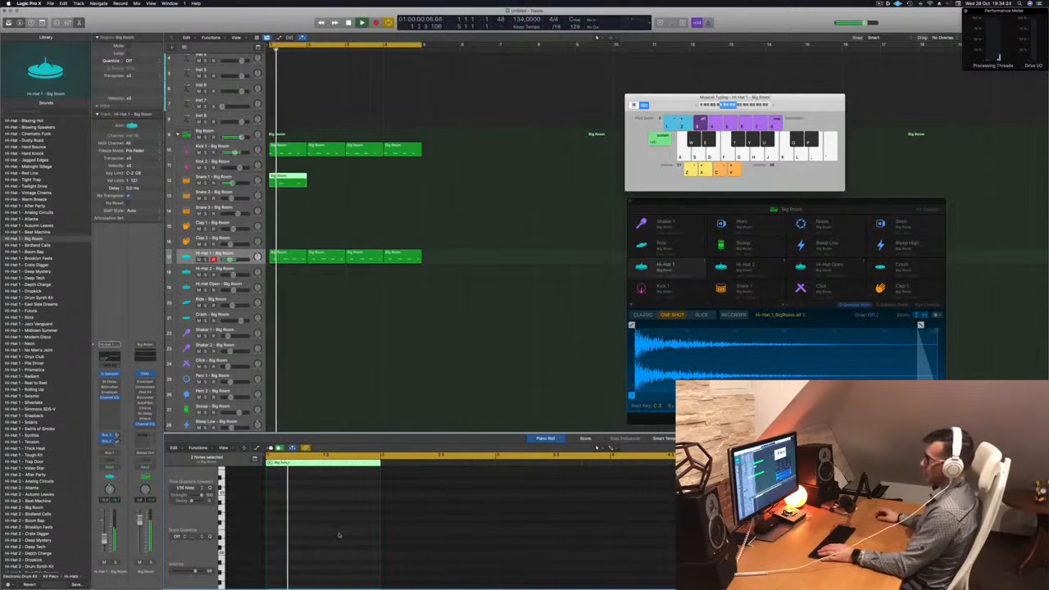
Repeat the Snare 1 region across all four bars and play the loop with the Snare 1 track selected
left_click_drag(295, 176, 363, 191)
left_click(283, 187, "shift")
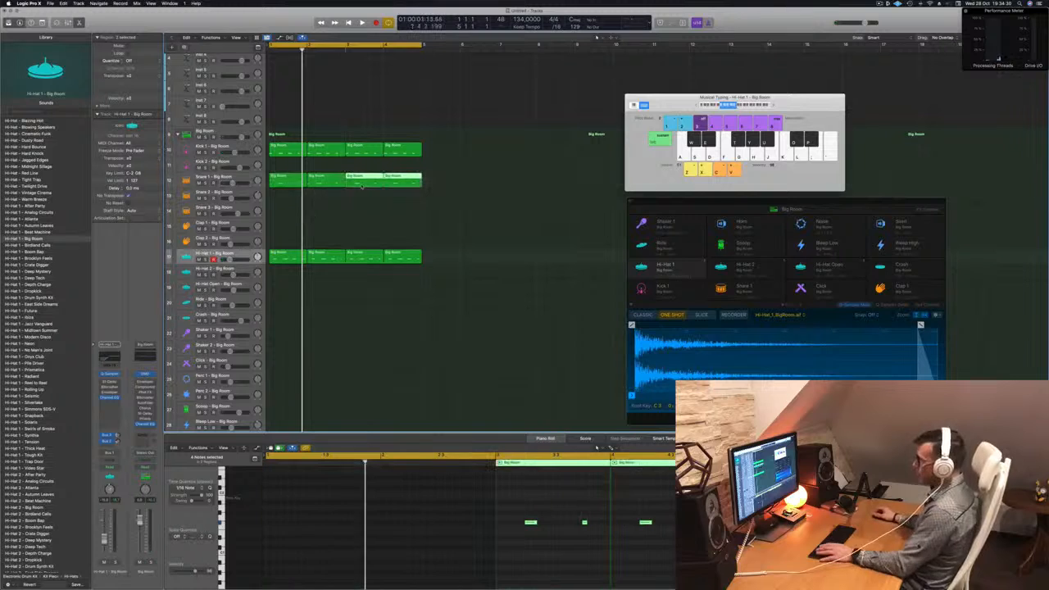
left_click(246, 177)
key("space")
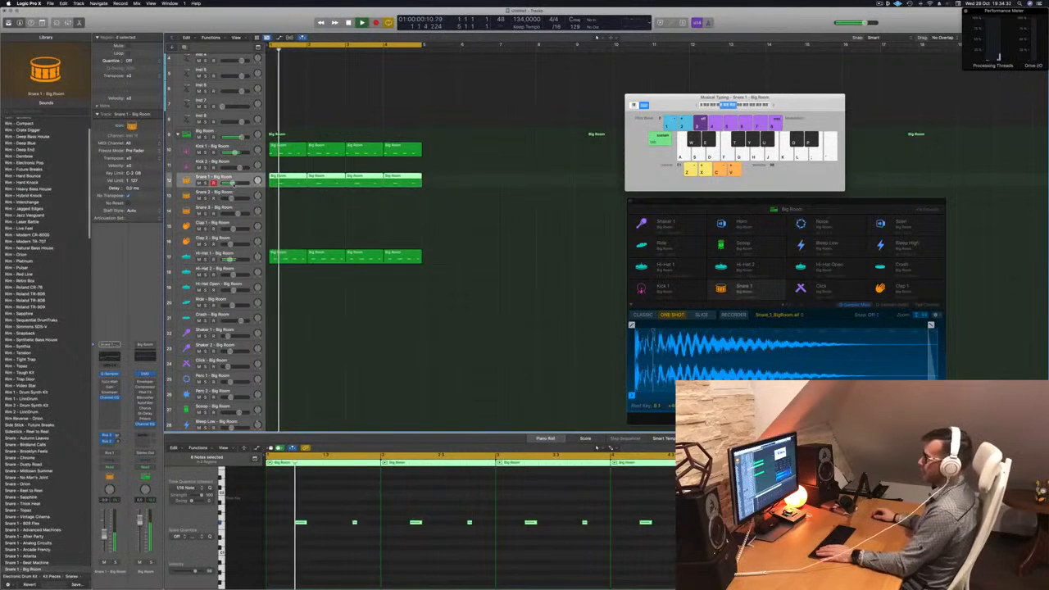
key("Return")
scroll(321, 311, "down", 5)
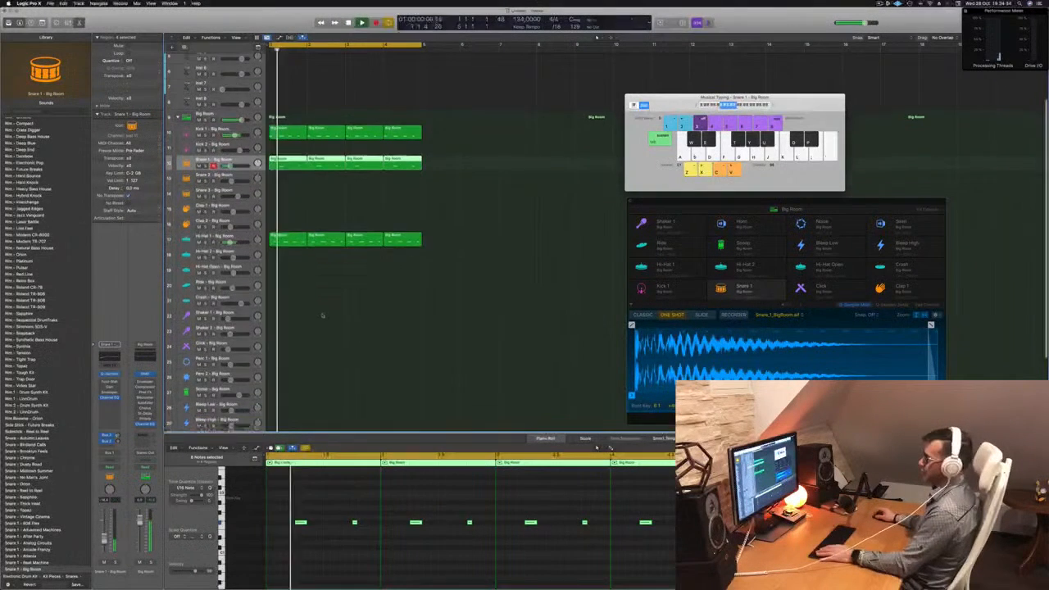
key("space")
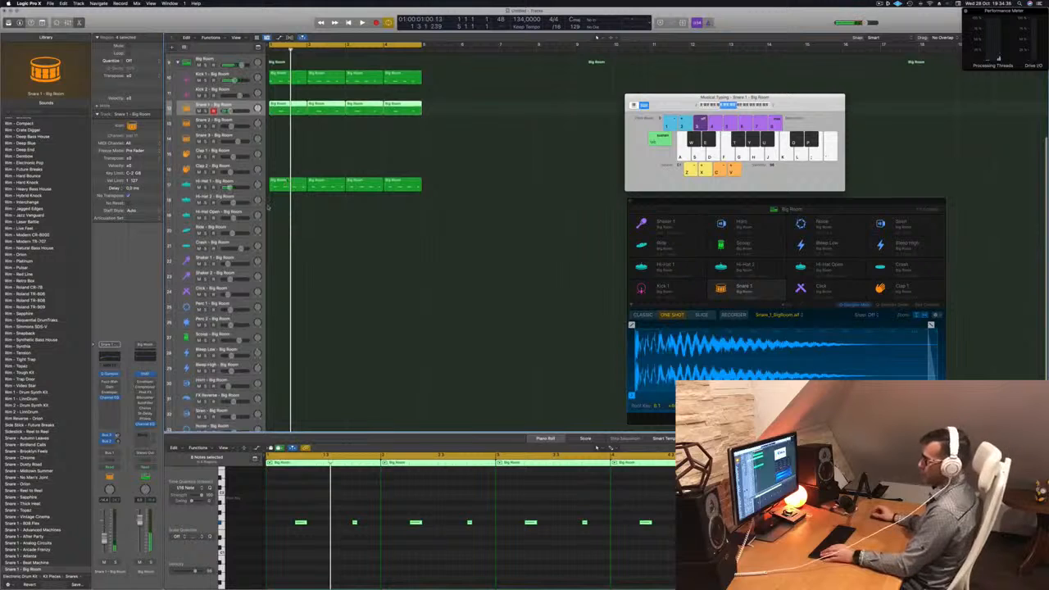
Copy the first Hi-Hat 1 region to the Click track and play it back
scroll(287, 252, "down", 1)
left_click(292, 182)
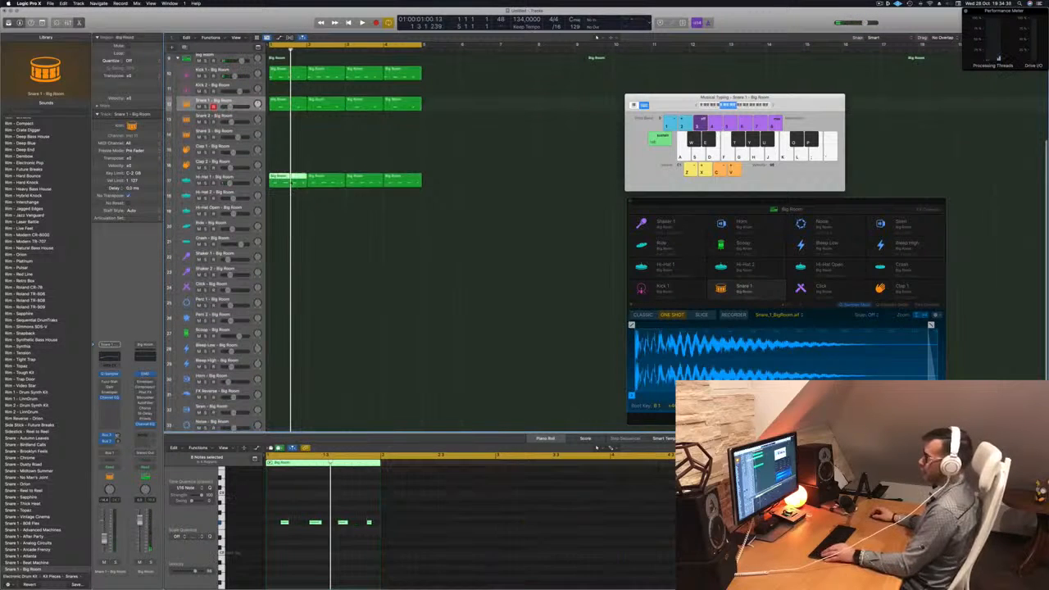
left_click_drag(292, 182, 289, 287)
key("space")
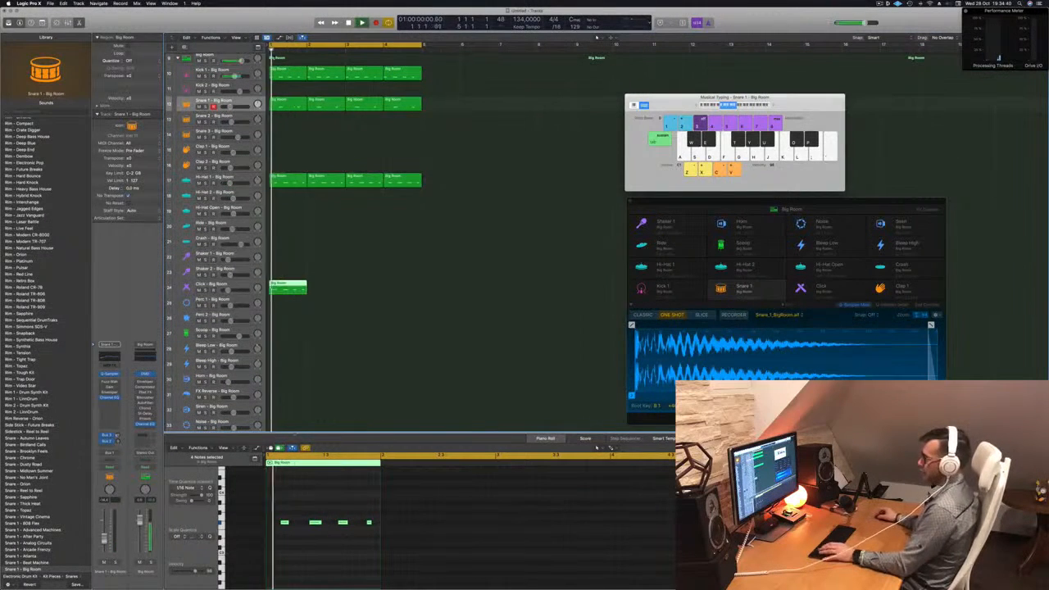
key("space")
Thin out the Click region so that only its first and third notes are left, and play it
left_click_drag(305, 498, 318, 534)
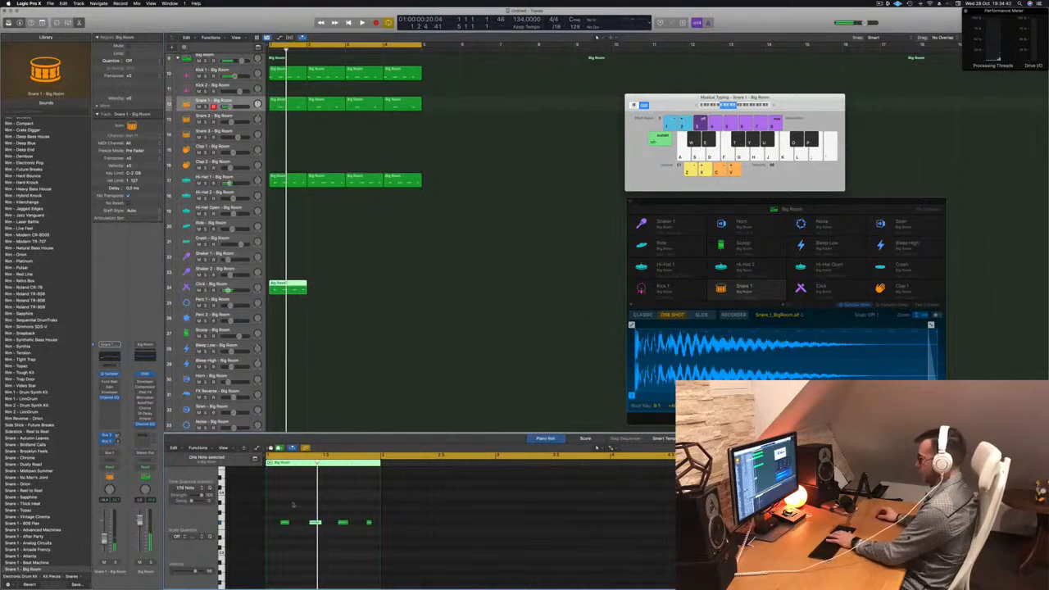
key("space")
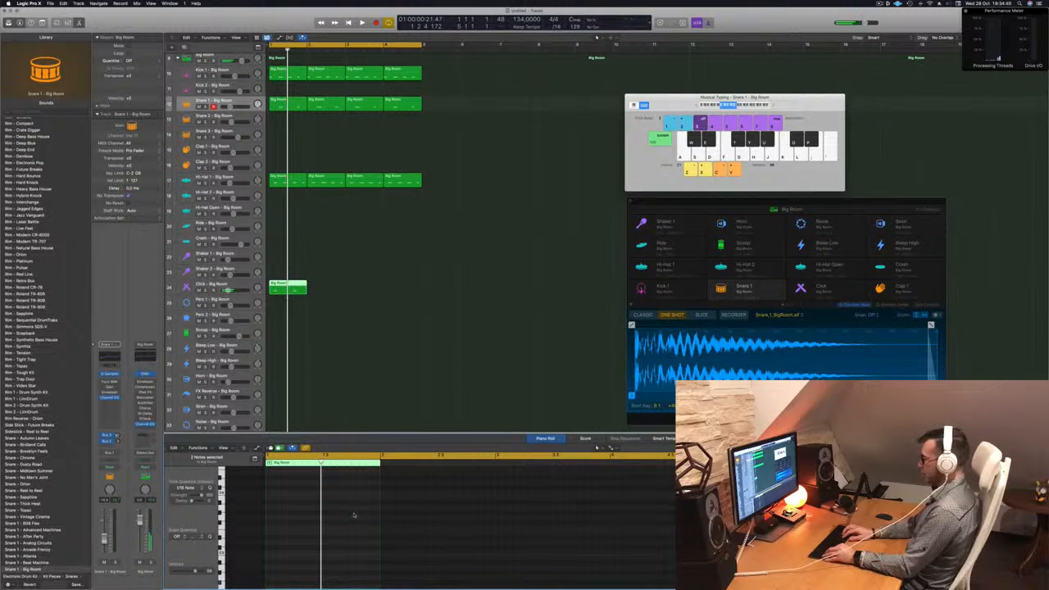
key("space")
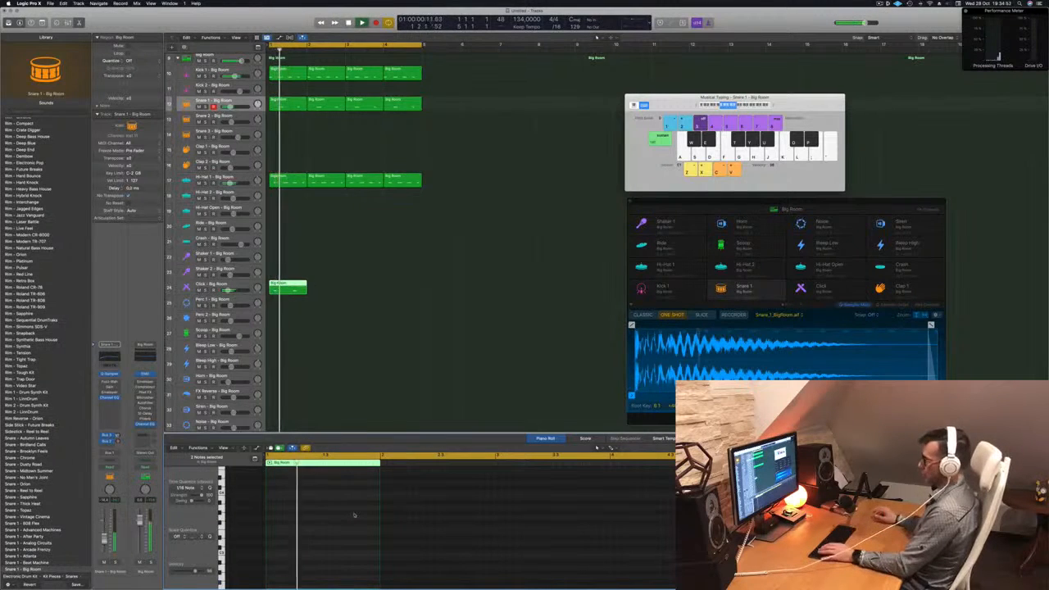
key("space")
key("space")
Audition the Click track within the loop and repeat its region to fill all four bars
left_click(205, 284)
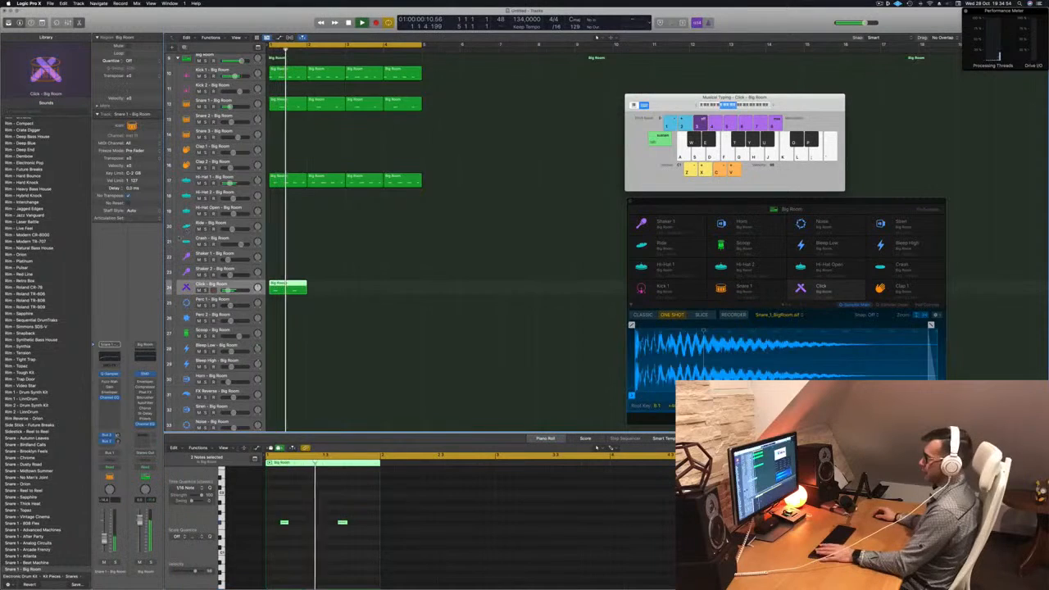
key("space")
key("space")
key("space")
key("space")
key("space")
key("space")
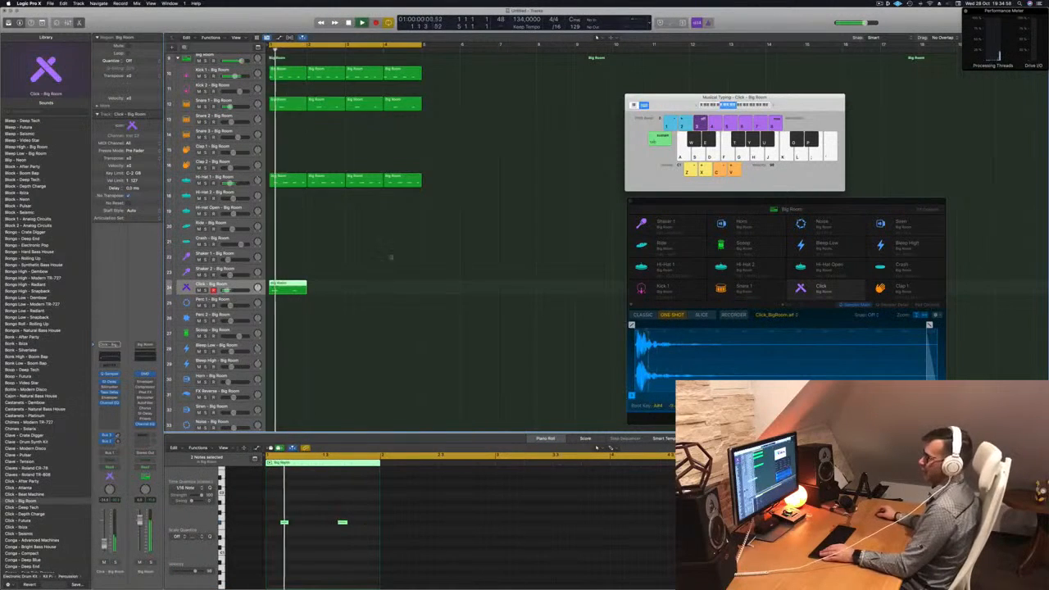
left_click_drag(293, 289, 372, 288)
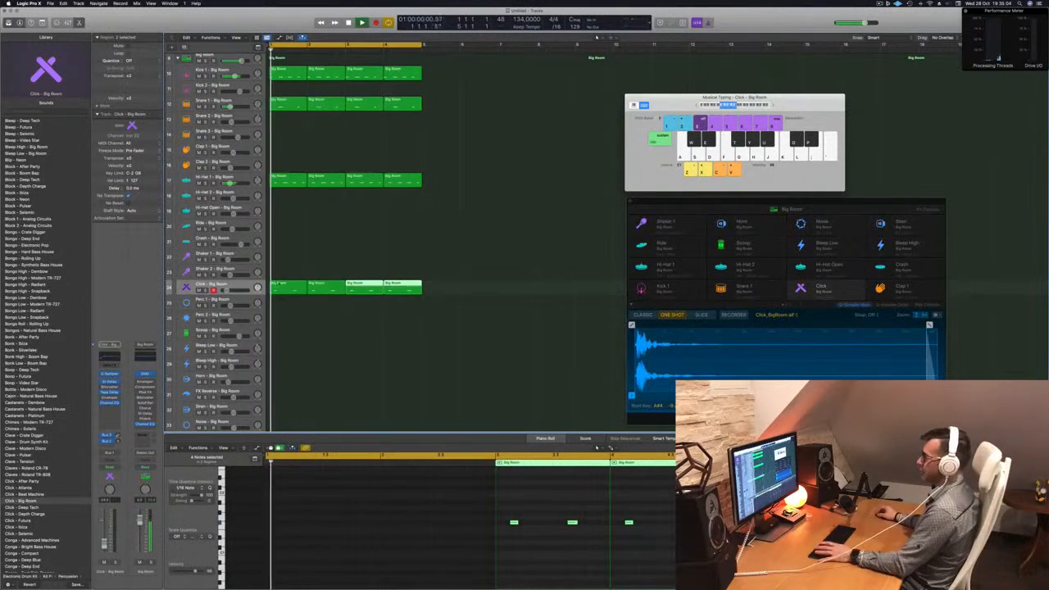
left_click(231, 285)
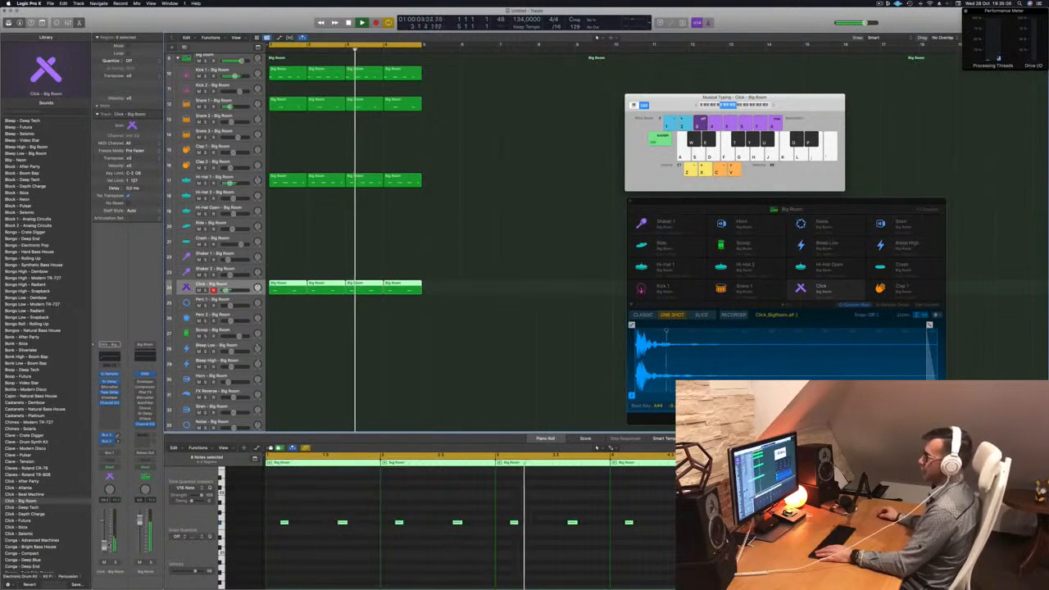
Copy the first Hi-Hat 1 region to track 27, below Perc 2, and transpose all its notes up an octave
left_click(287, 189)
left_click_drag(283, 179, 280, 329)
left_click(307, 512)
key("super+Down")
key("super+Down")
key("super+Down")
key("super+a")
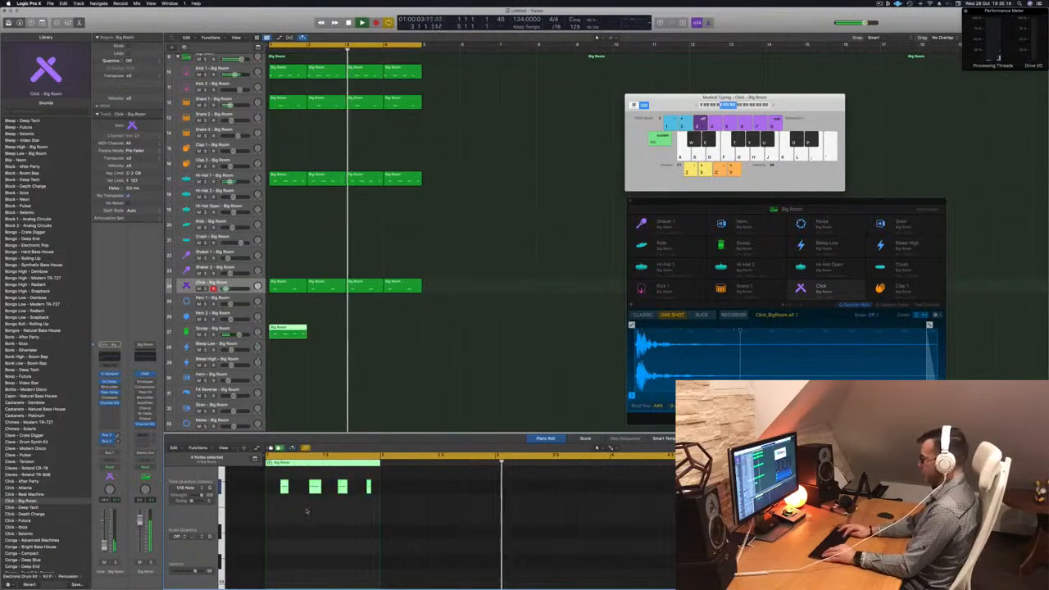
key("alt+shift+Up")
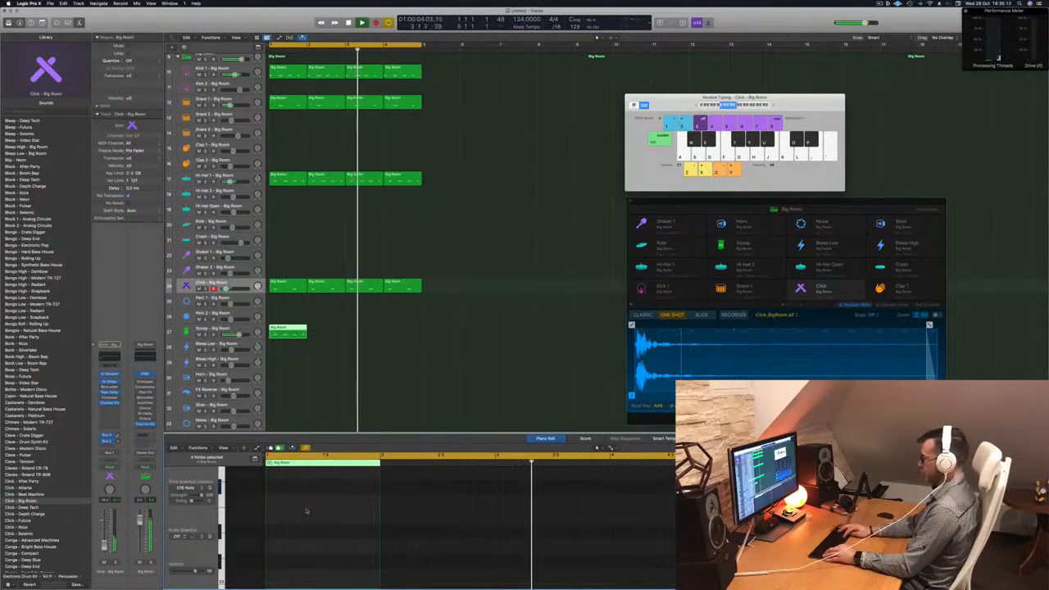
Delete the second note from the region on track 27 and play the loop
scroll(316, 325, "down", 4)
left_click(317, 323)
left_click(295, 284)
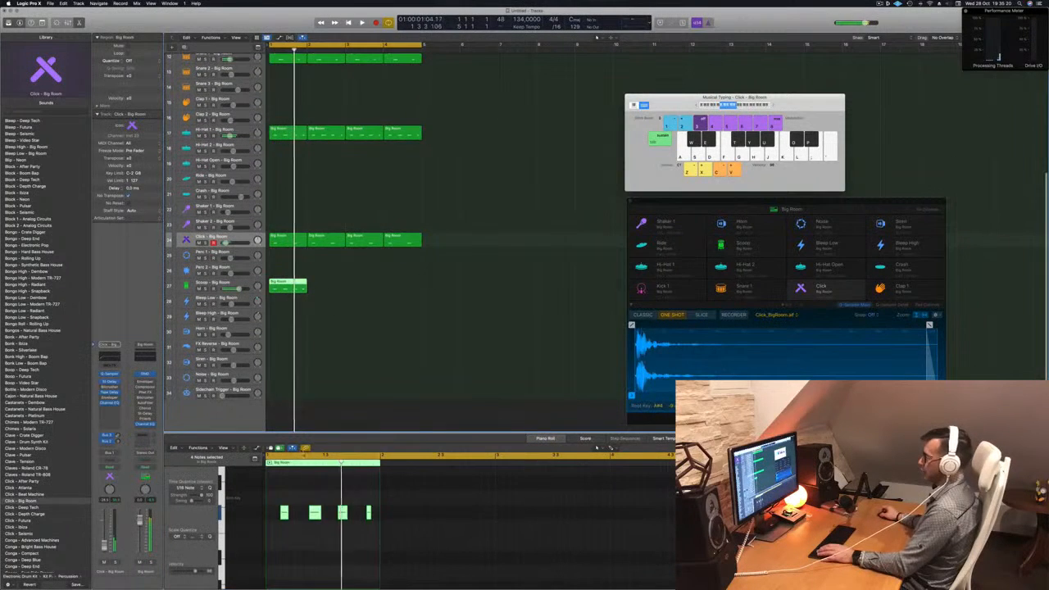
left_click(314, 513)
key("Delete")
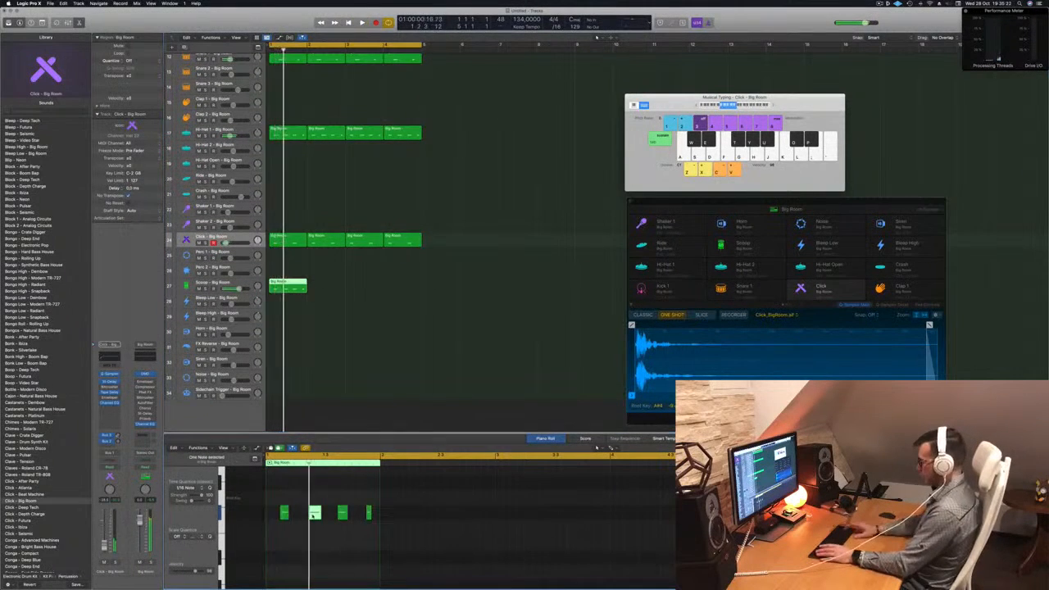
key("space")
scroll(313, 516, "up", 5)
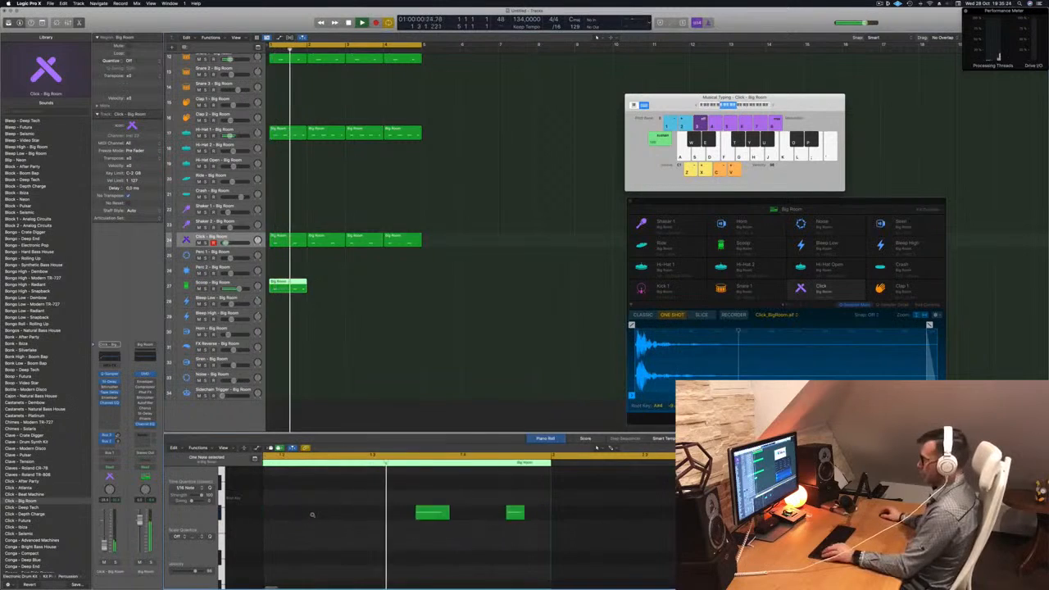
Move the first note of the Scoop region one sixteenth later and play the loop
key("space")
key("space")
left_click(332, 513)
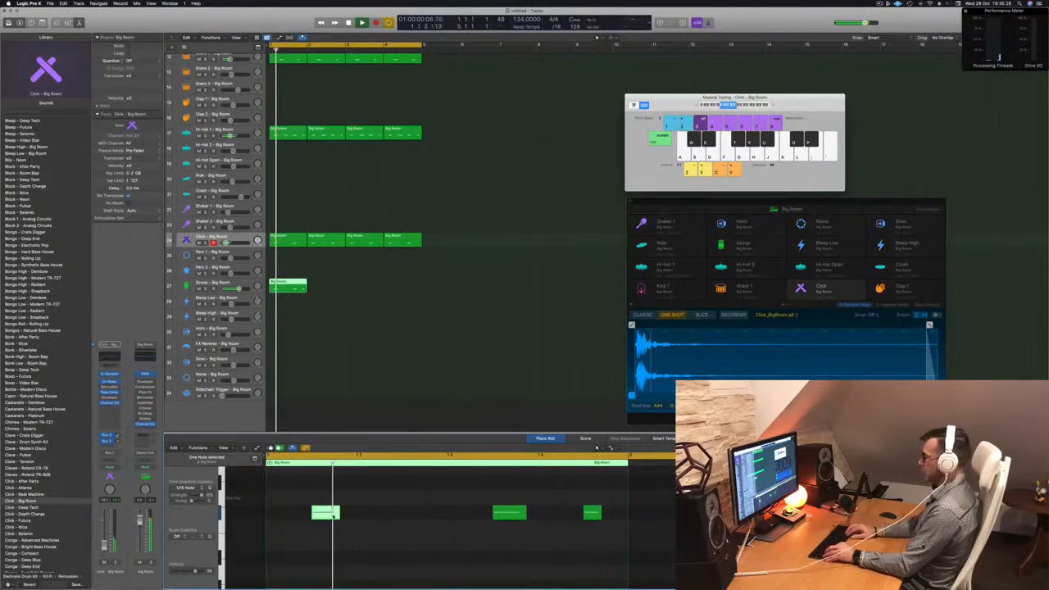
key("alt+Right")
key("space")
key("space")
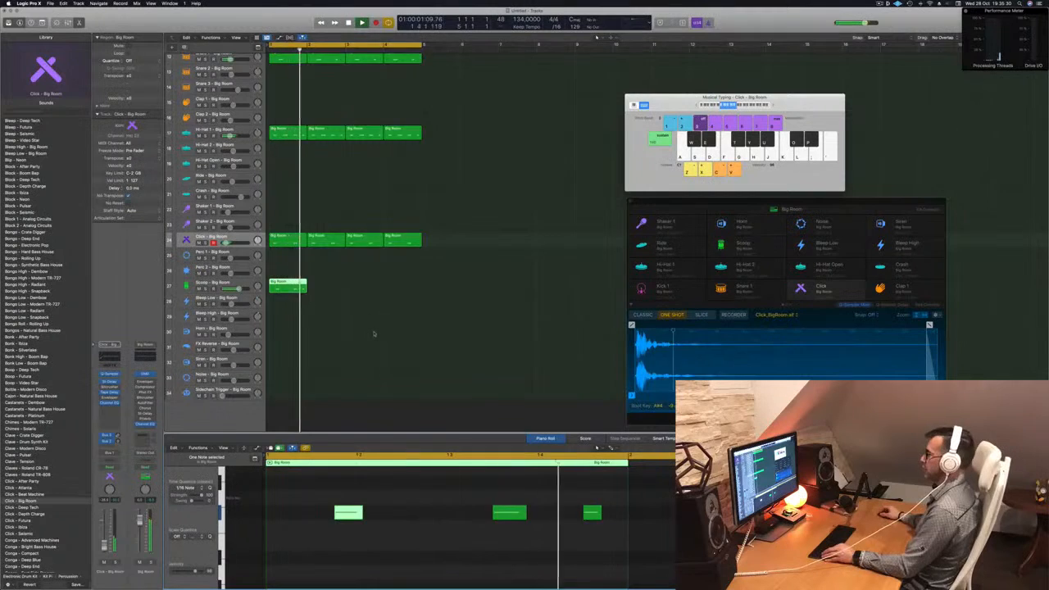
Move the second note of the Scoop region one sixteenth later and play the loop again
scroll(375, 334, "down", 4)
key("space")
left_click(509, 513)
key("space")
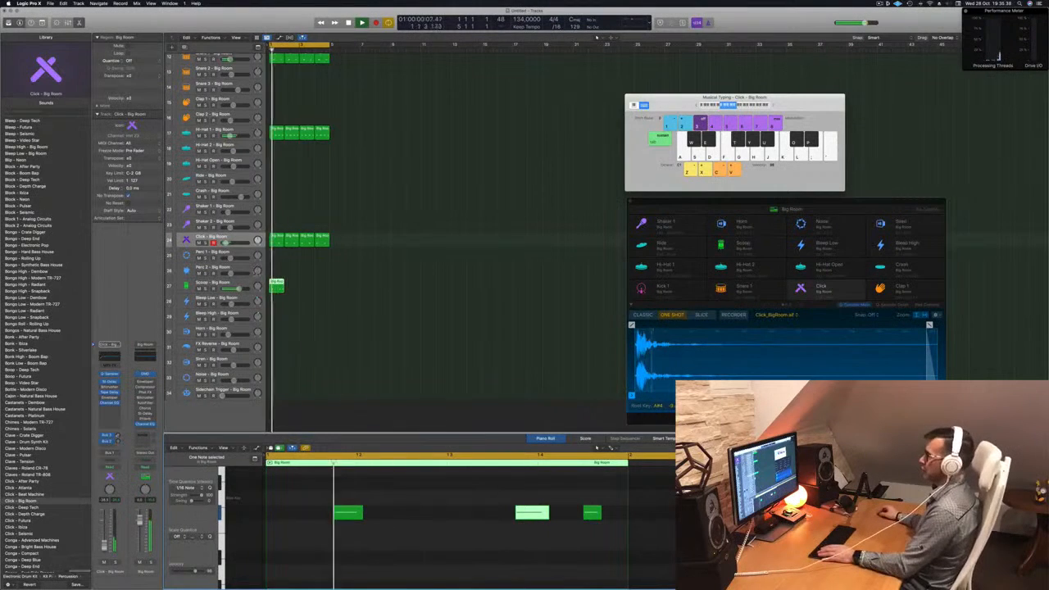
Lower the Scoop track's volume slightly and repeat its region to fill all four bars
left_click_drag(239, 289, 237, 289)
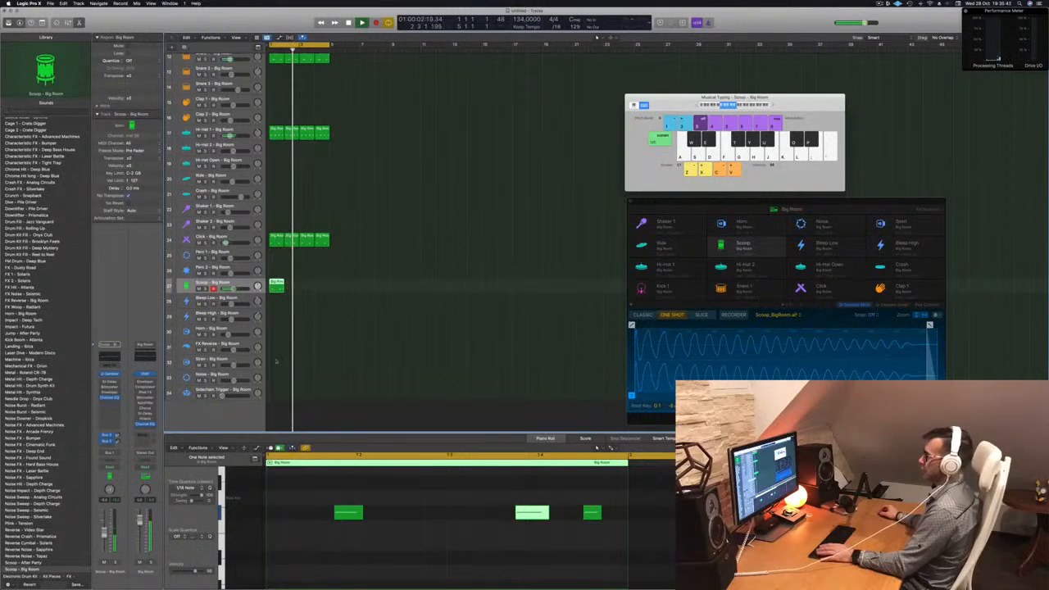
left_click_drag(277, 286, 315, 291)
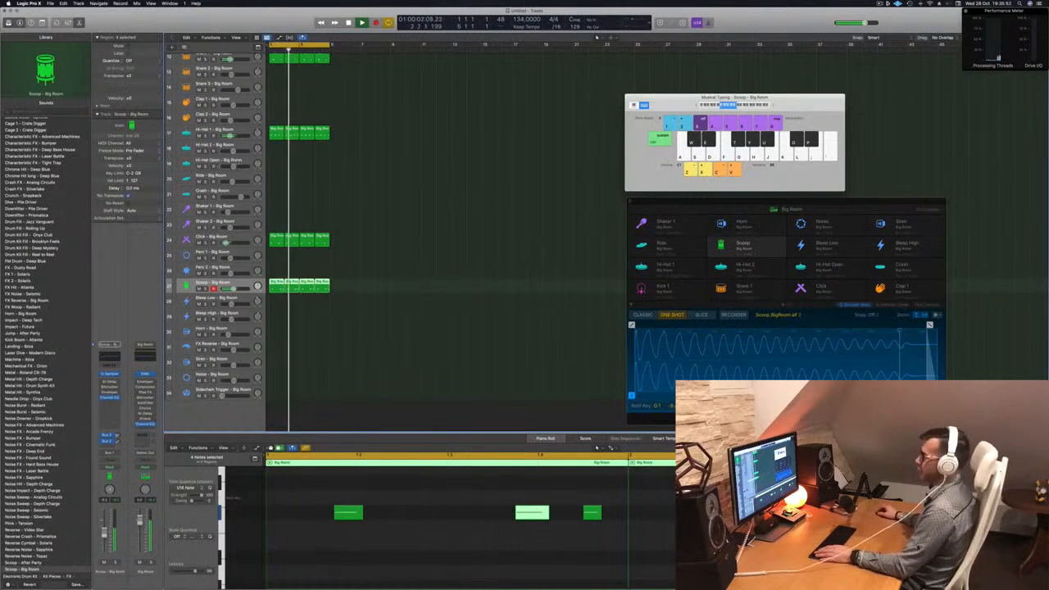
Enlarge the Scoop track's row and audition its regions within the loop
left_click(358, 271)
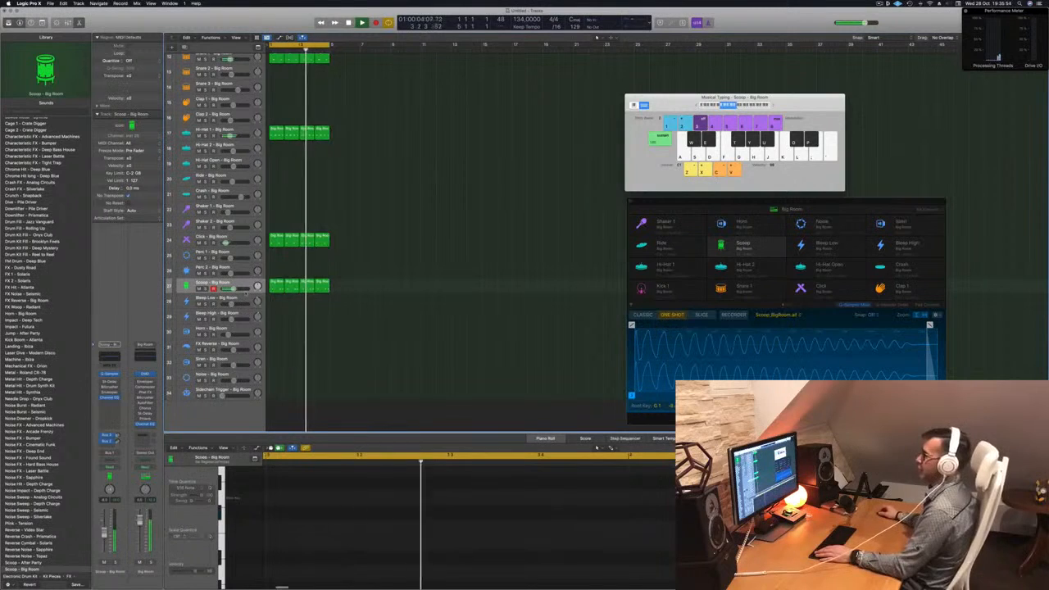
key("ctrl+z")
key("space")
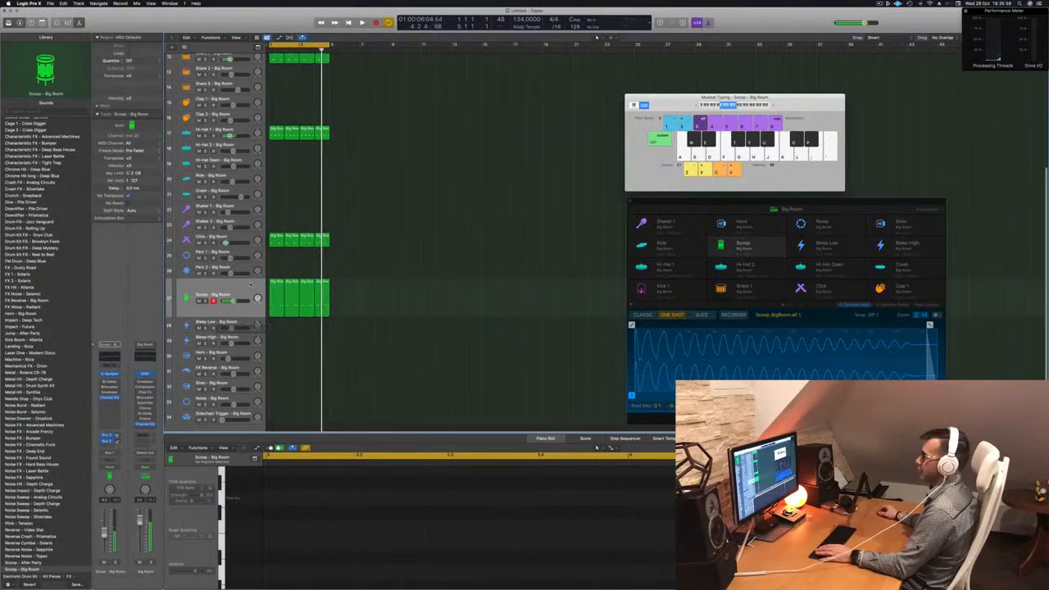
key("space")
left_click(243, 288)
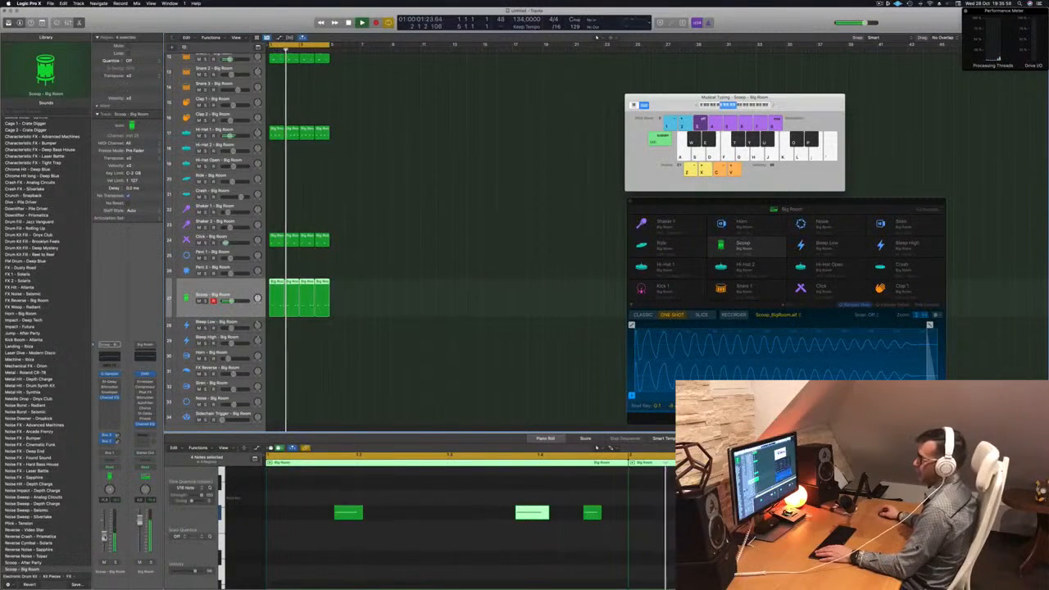
left_click(383, 361)
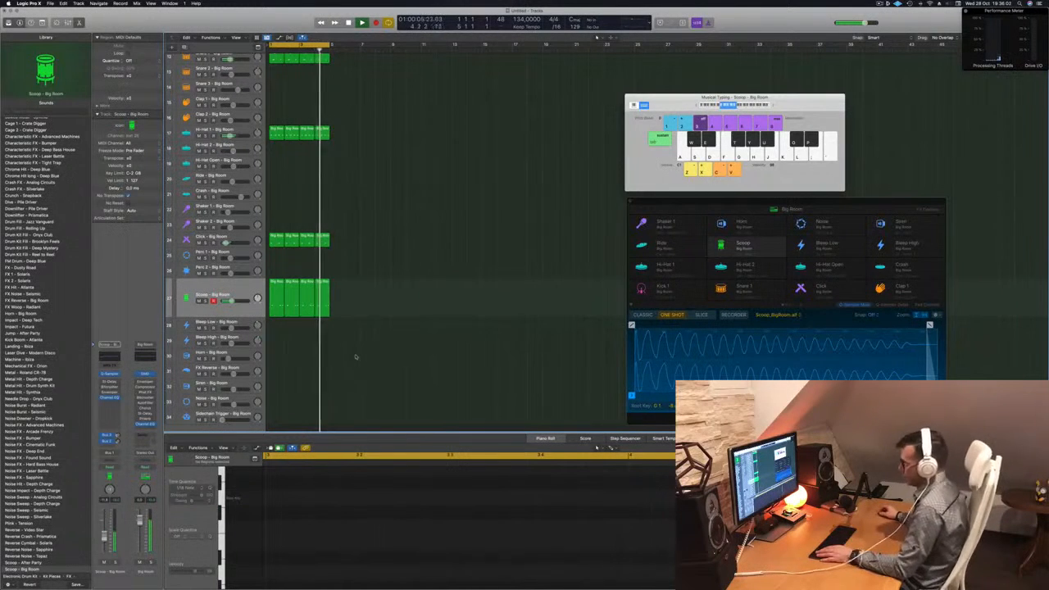
left_click(254, 295)
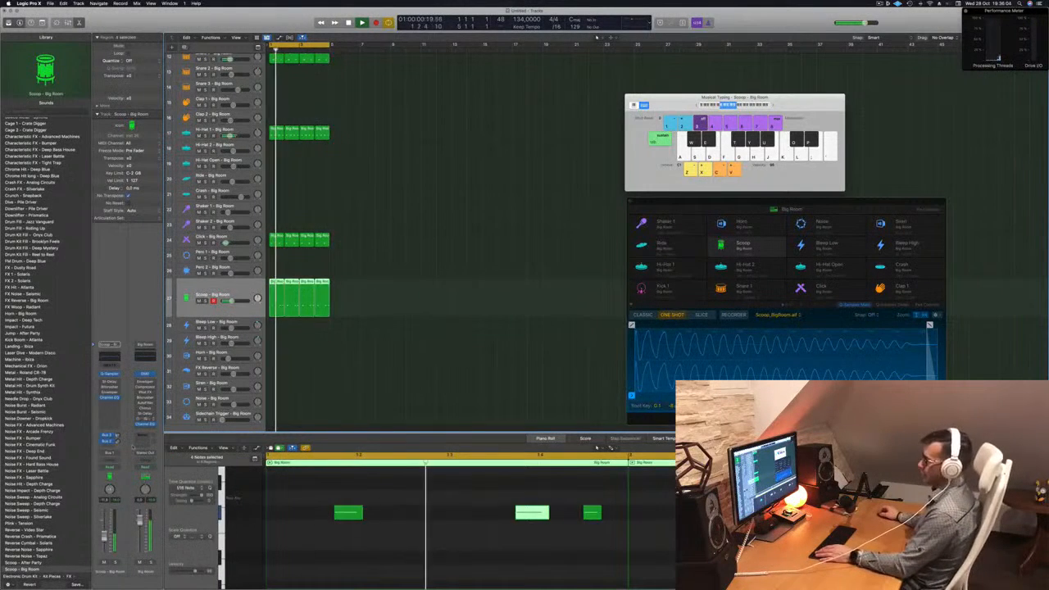
left_click(276, 397)
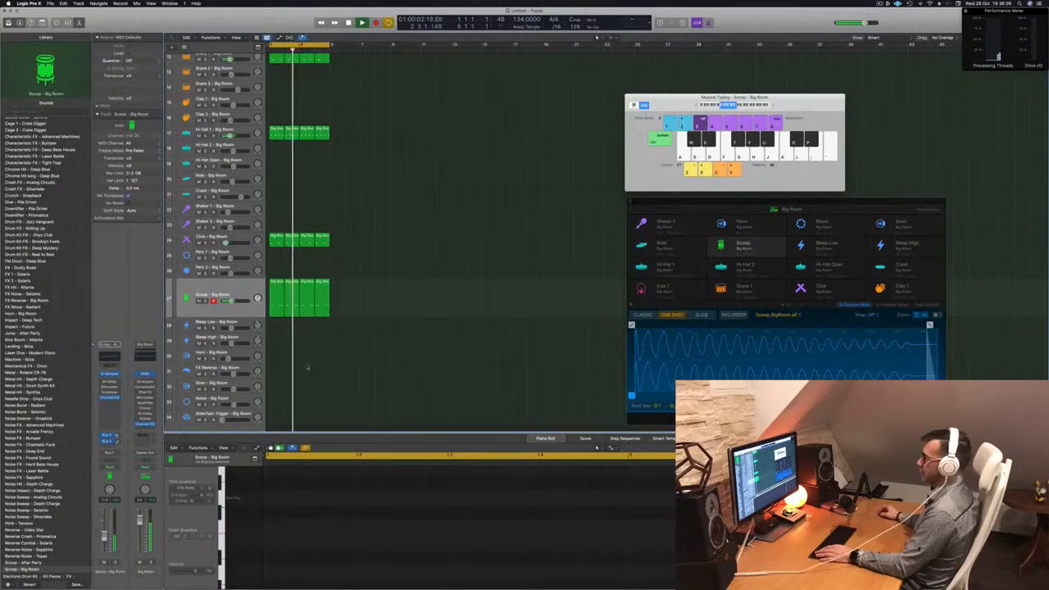
left_click(244, 286)
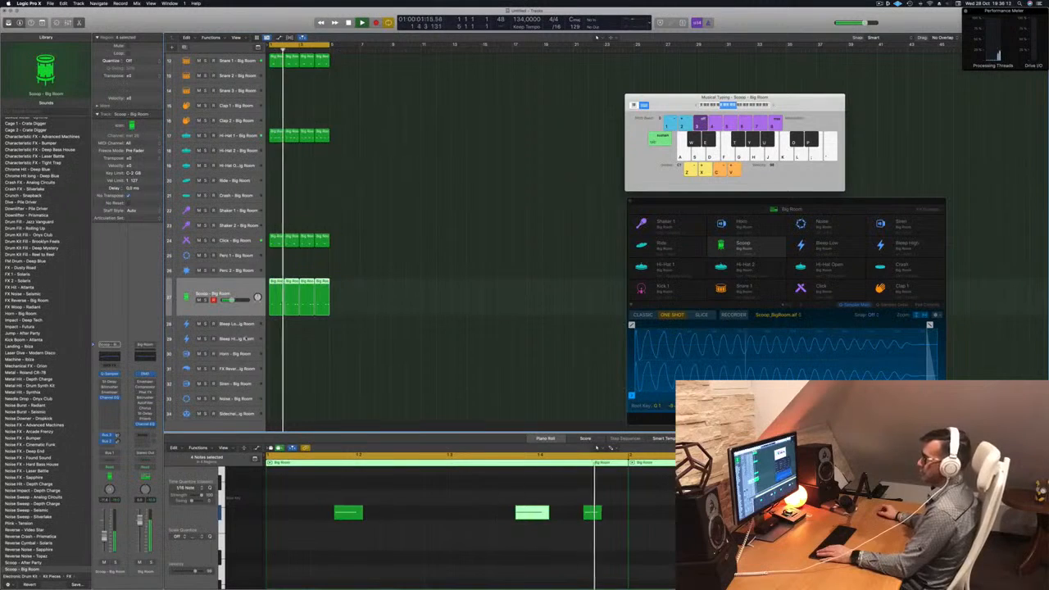
left_click(362, 302)
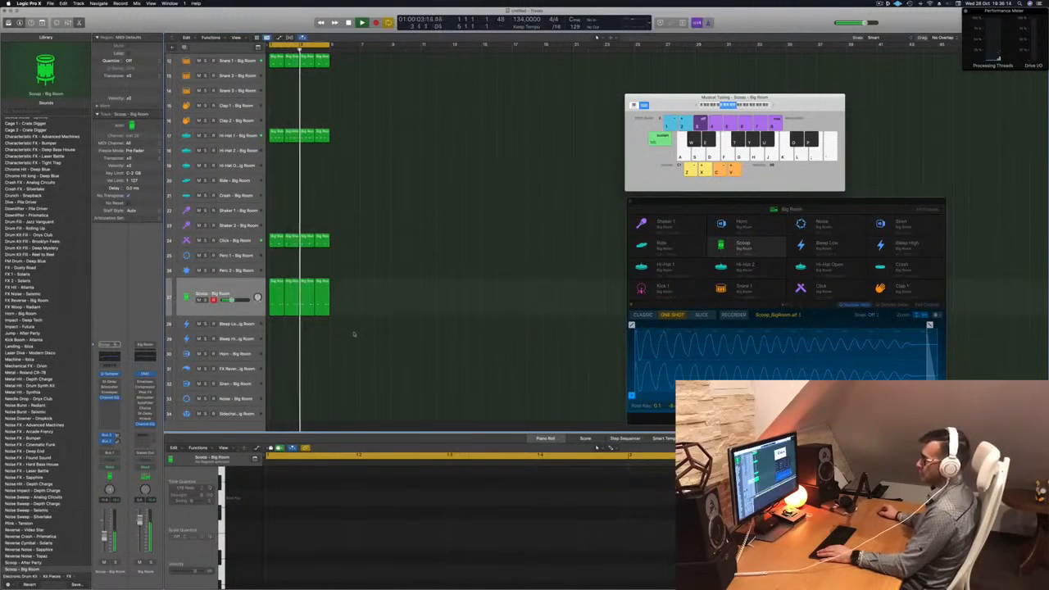
Copy the first Click region to the Noise track and reduce it to one note held from the start for almost the whole bar
left_click_drag(277, 299, 273, 400)
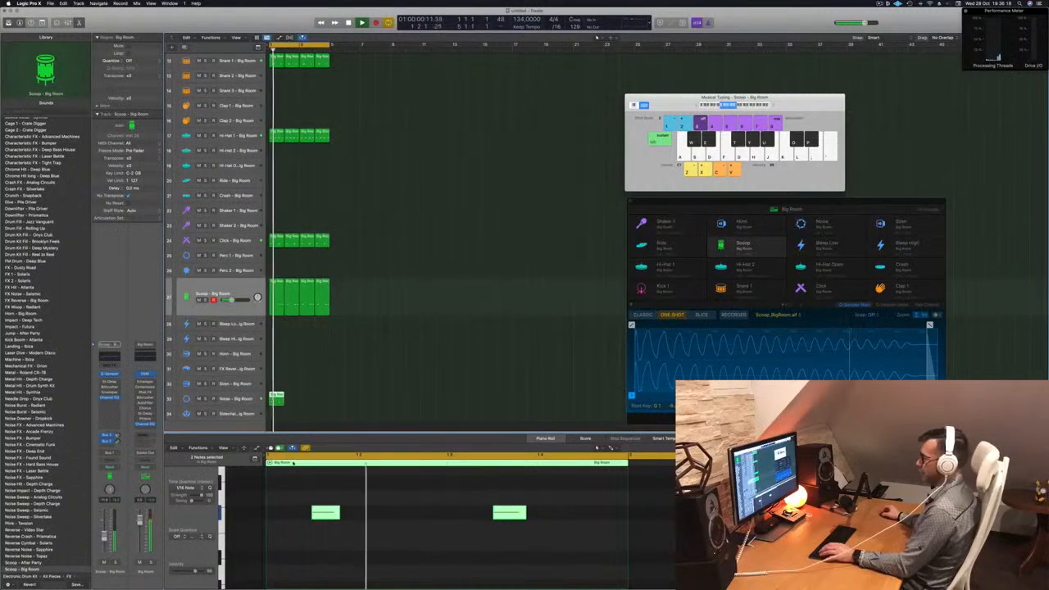
left_click_drag(408, 504, 547, 529)
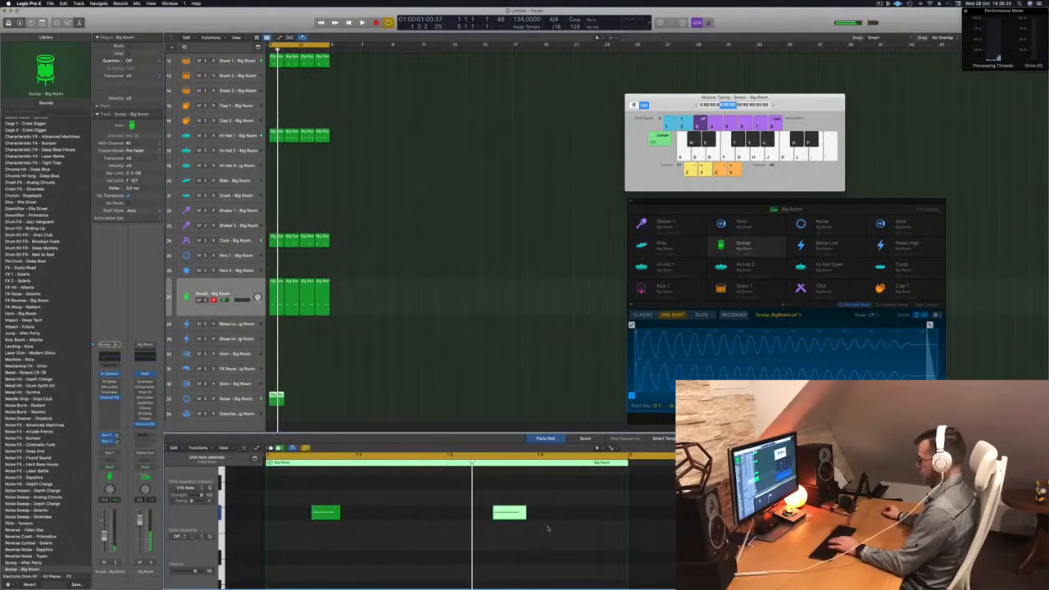
left_click_drag(332, 513, 611, 513)
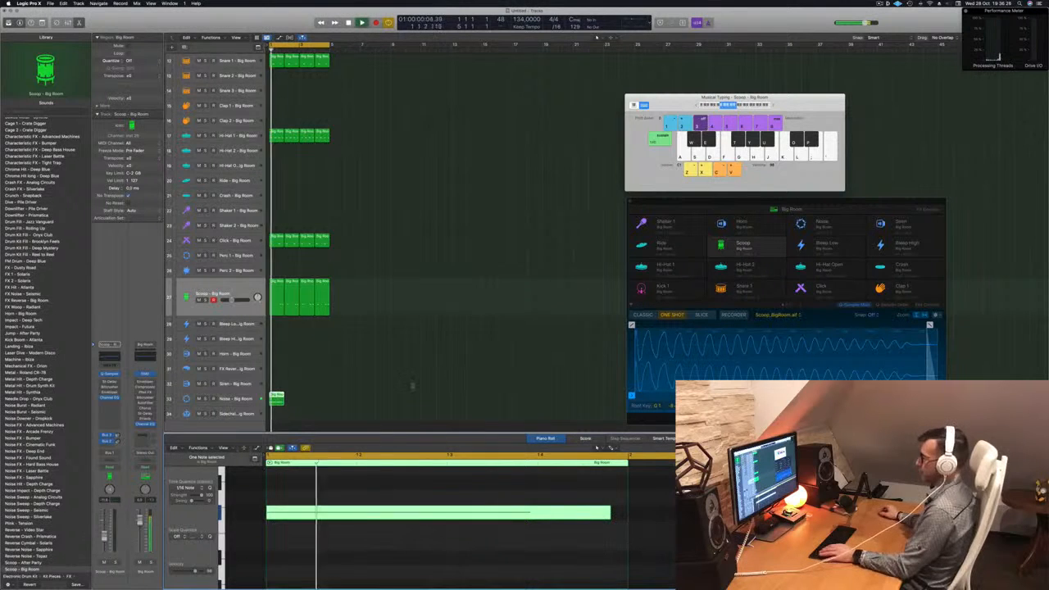
Transpose the Noise region's long note upwards and extend the region to between two and three bars
scroll(296, 373, "down", 1)
scroll(287, 375, "down", 1)
left_click(246, 378)
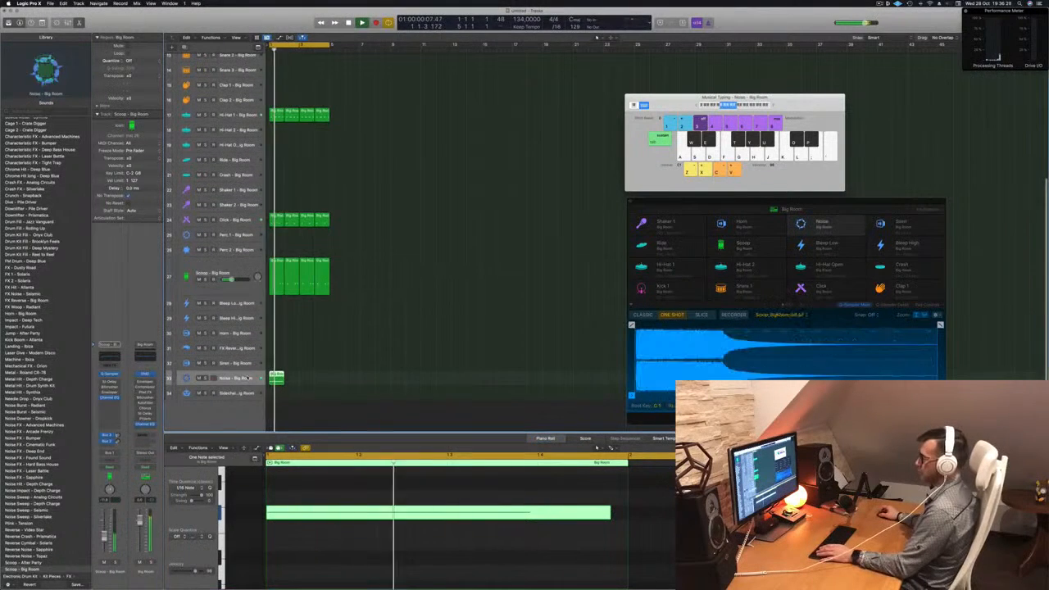
left_click(328, 531)
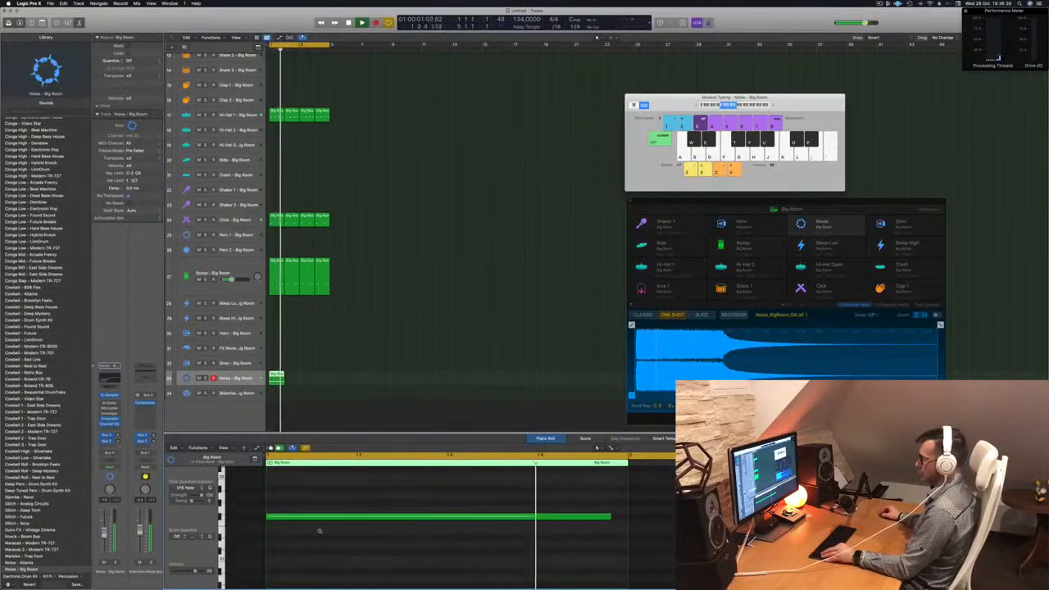
key("super+a")
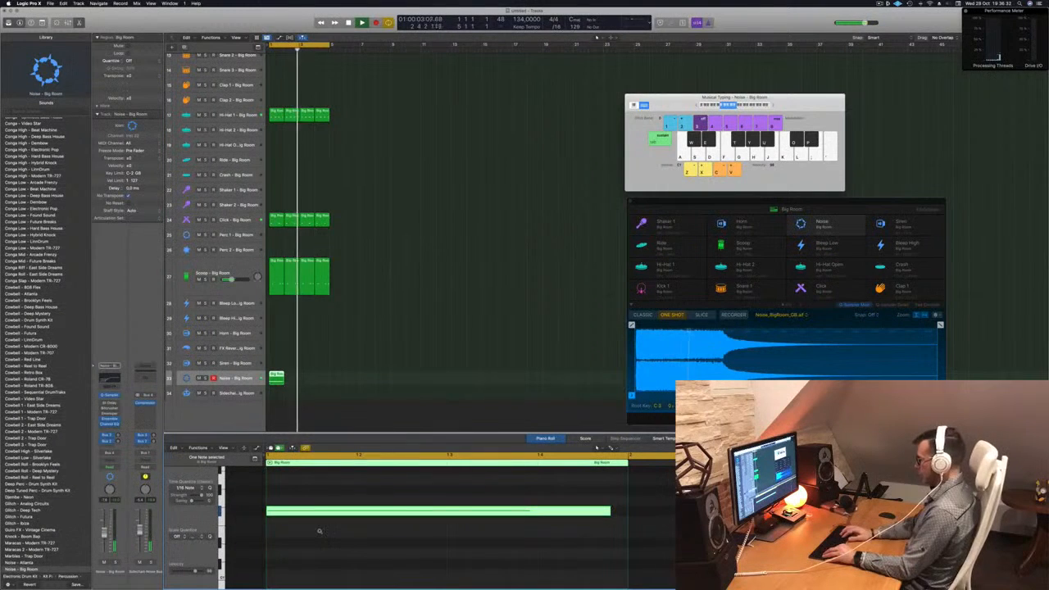
key("Delete")
key("space")
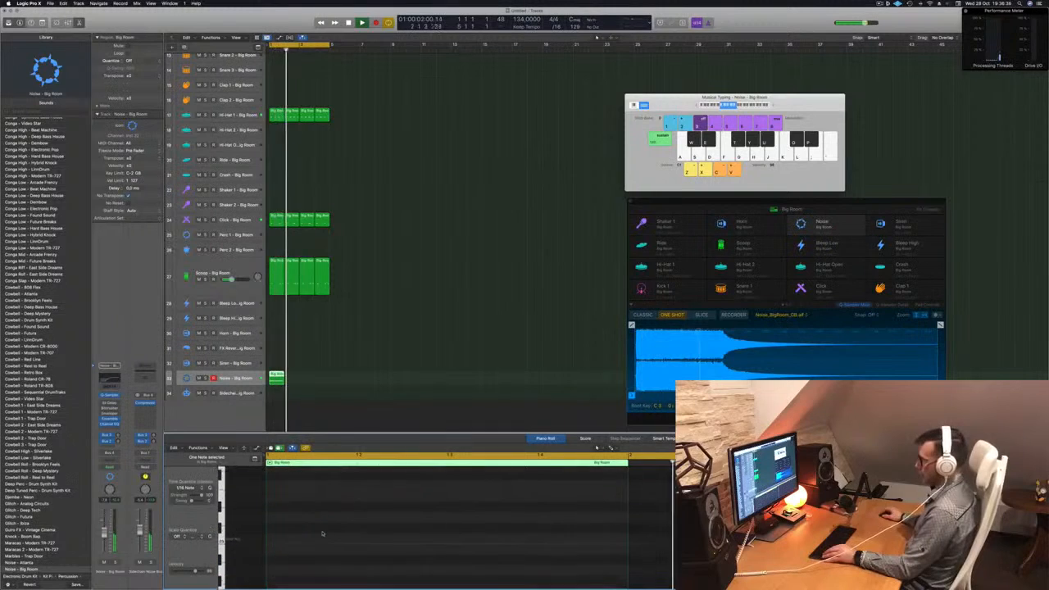
key("alt+Down")
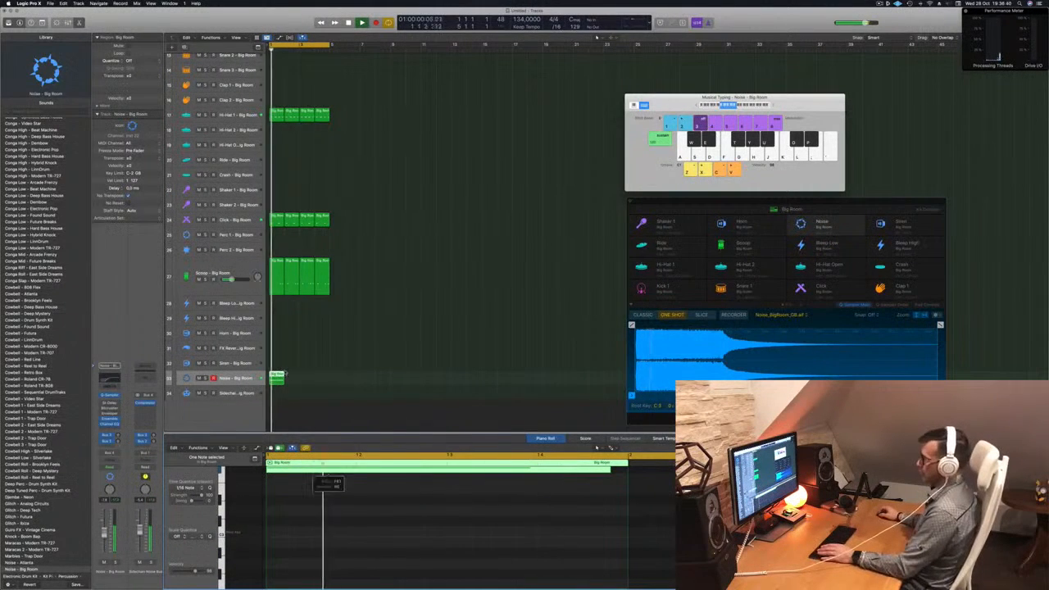
left_click_drag(283, 381, 311, 382)
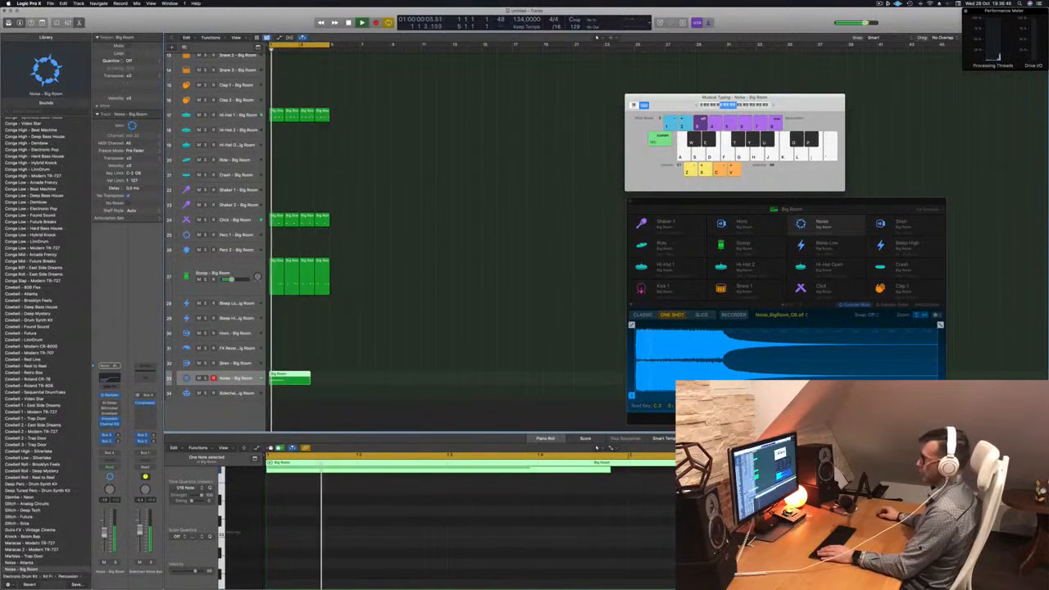
Set the Noise track's Channel EQ to a low cut at 302 Hz and a high cut at 3680 Hz
left_click(110, 379)
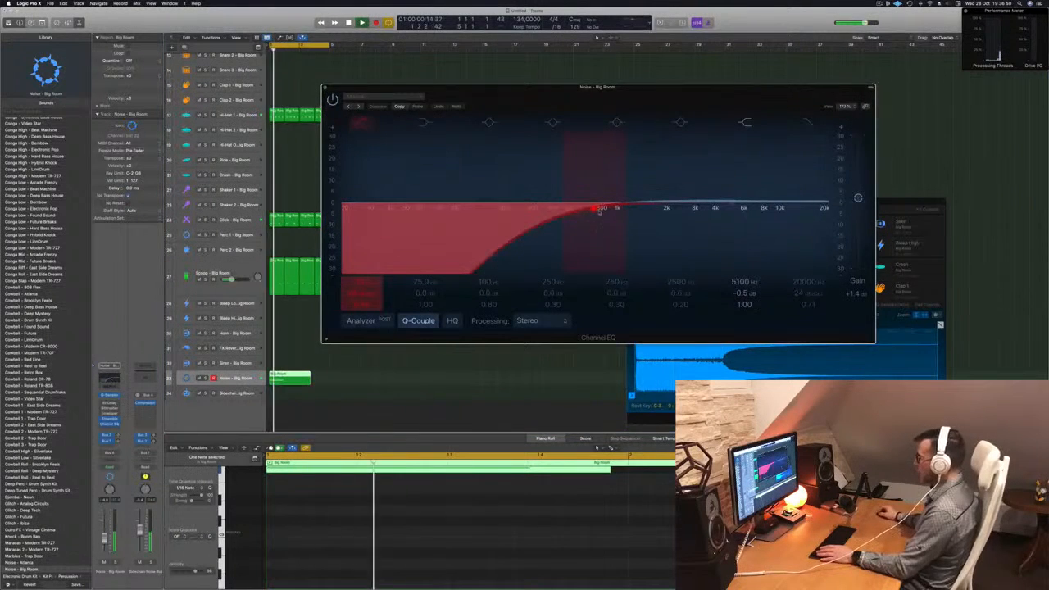
left_click_drag(575, 212, 520, 210)
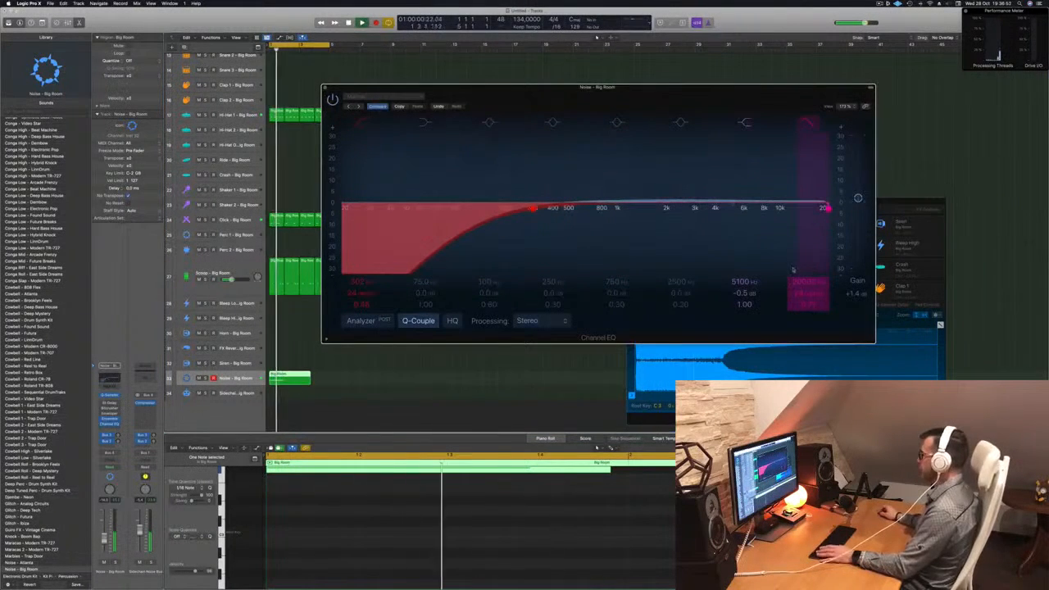
left_click_drag(829, 211, 703, 210)
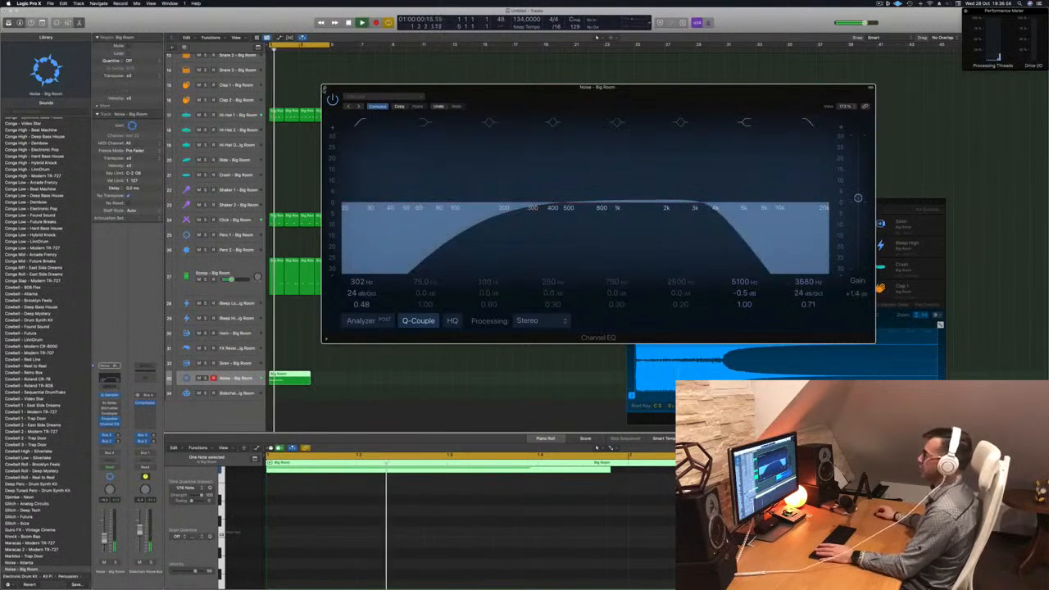
left_click(325, 88)
Shorten the Noise region to two bars, repeat it once to fill the four-bar loop, and play it
key("space")
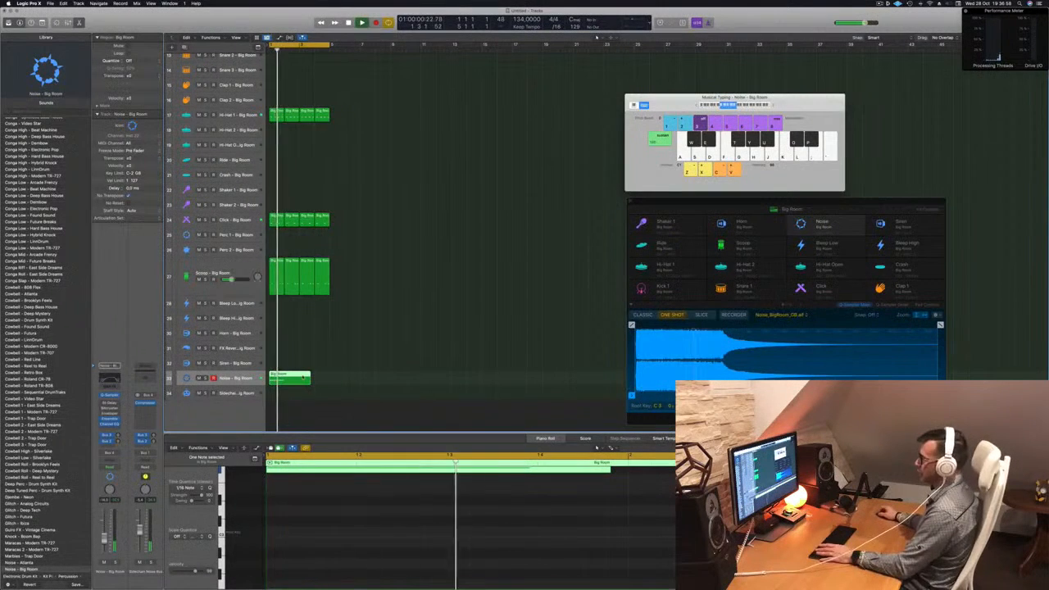
left_click_drag(300, 378, 310, 378)
left_click(307, 375)
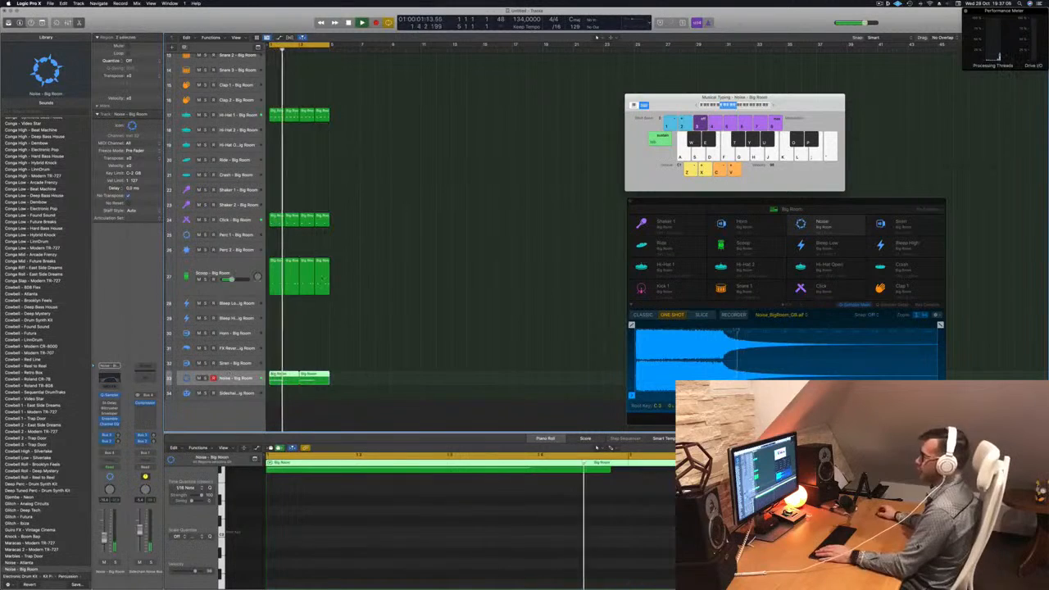
scroll(344, 220, "down", 3)
key("space")
key("space")
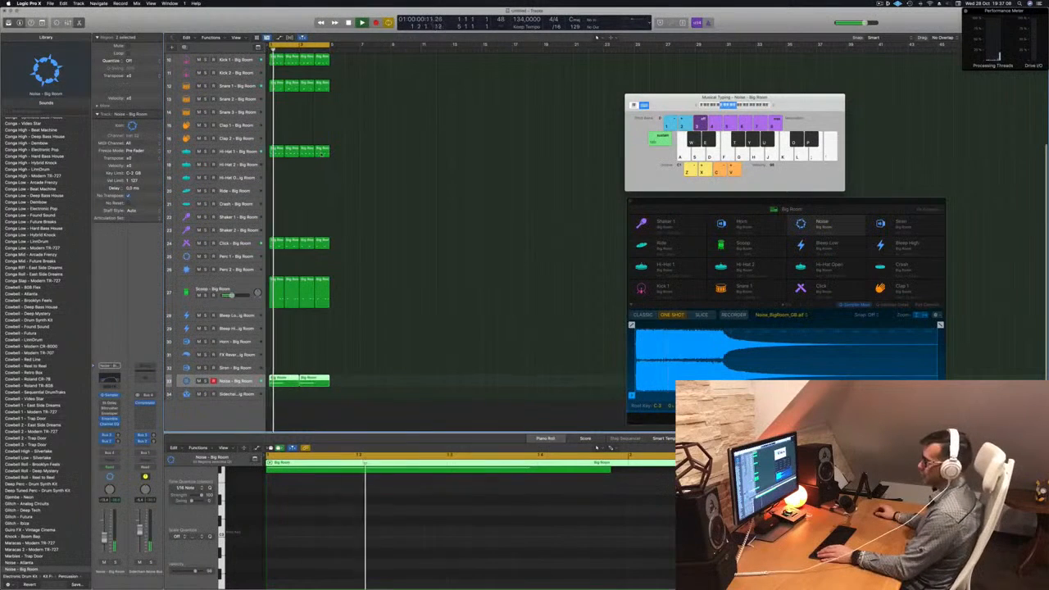
Copy the four Hi-Hat 1 regions to the Hi-Hat Open track and select that track
scroll(279, 149, "right", 1)
left_click_drag(279, 153, 271, 186)
scroll(333, 169, "left", 1)
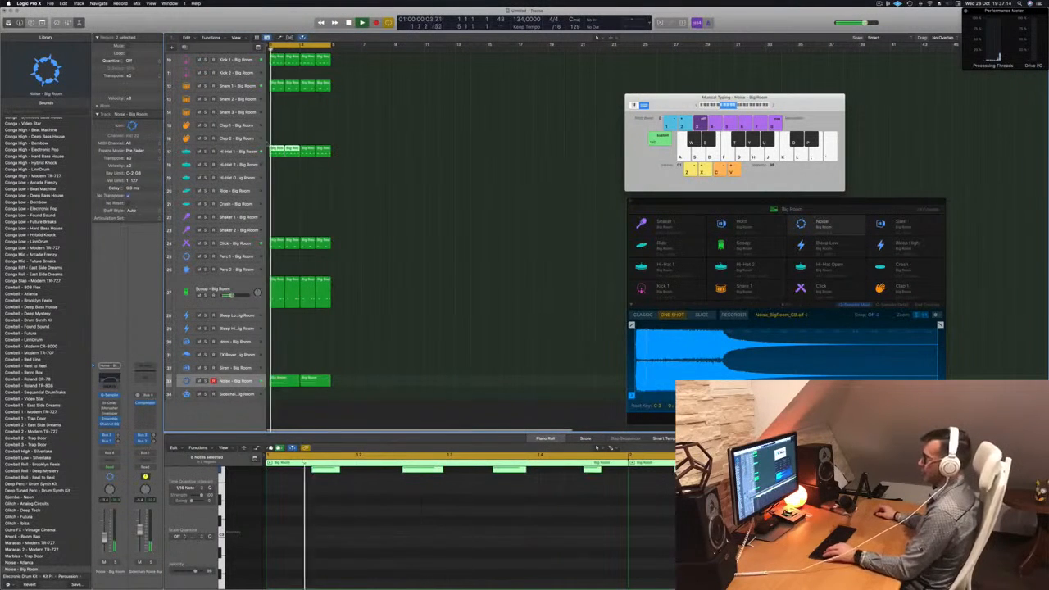
left_click_drag(284, 151, 309, 182)
key("space")
left_click(253, 178)
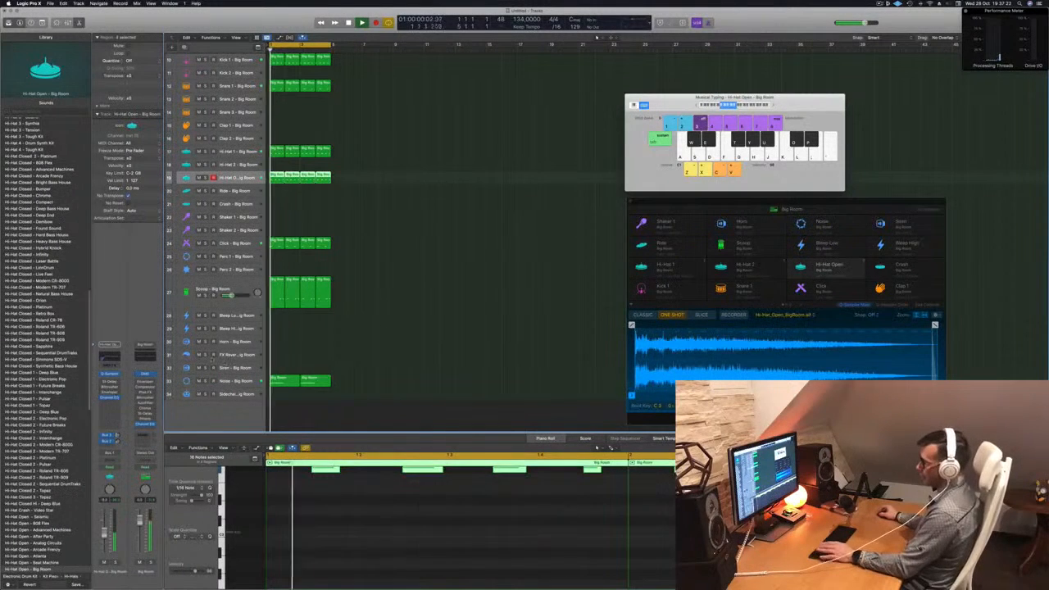
Open the Hi-Hat Open track's Quick Sampler and replace its sound with Hi-Hat Open - Deep Bass House
left_click(110, 374)
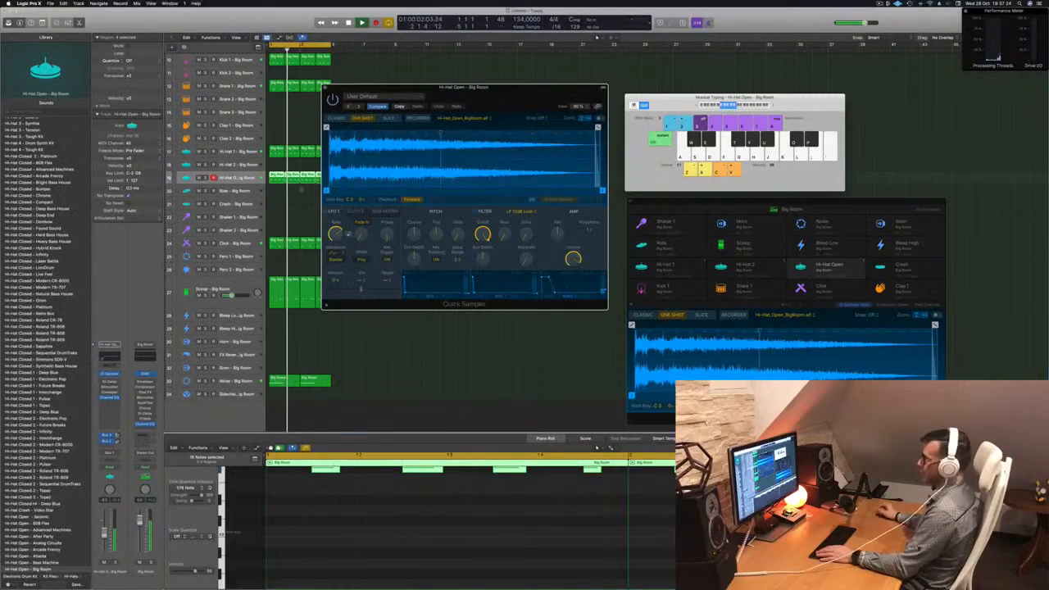
scroll(51, 255, "down", 10)
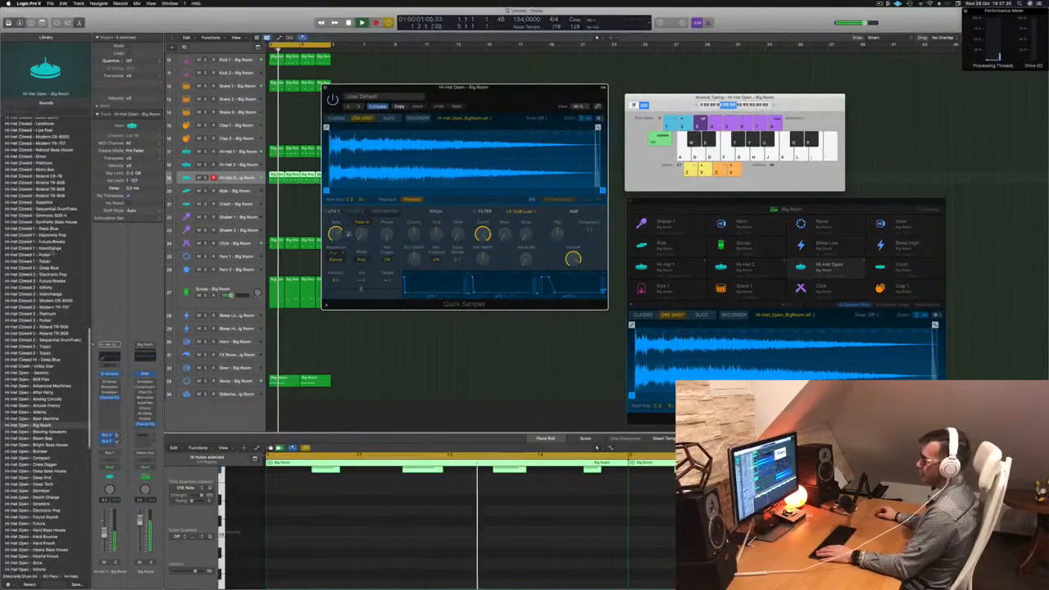
scroll(52, 255, "down", 4)
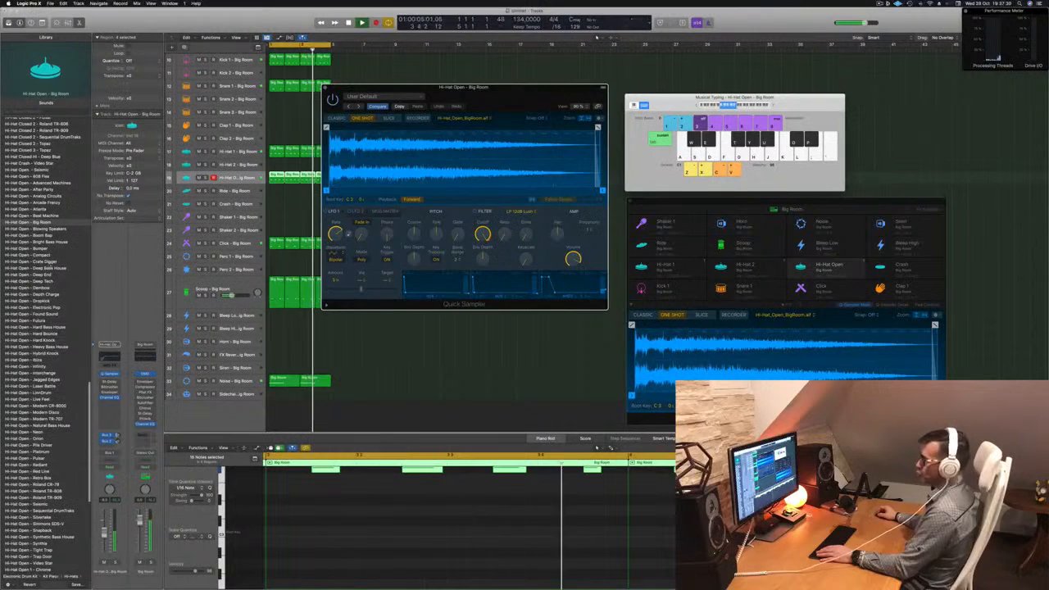
left_click(47, 269)
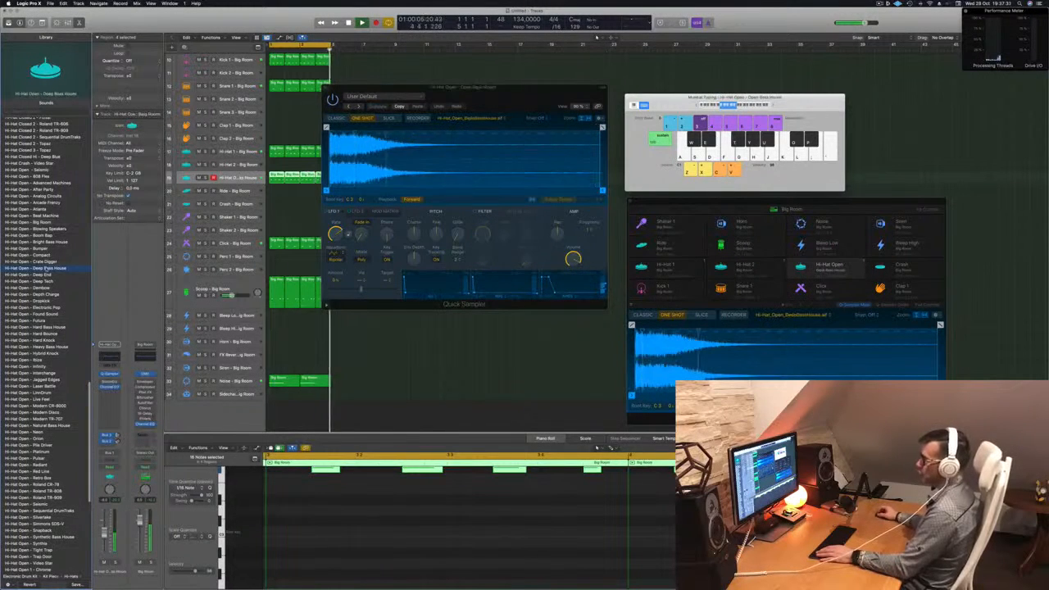
left_click_drag(500, 87, 561, 113)
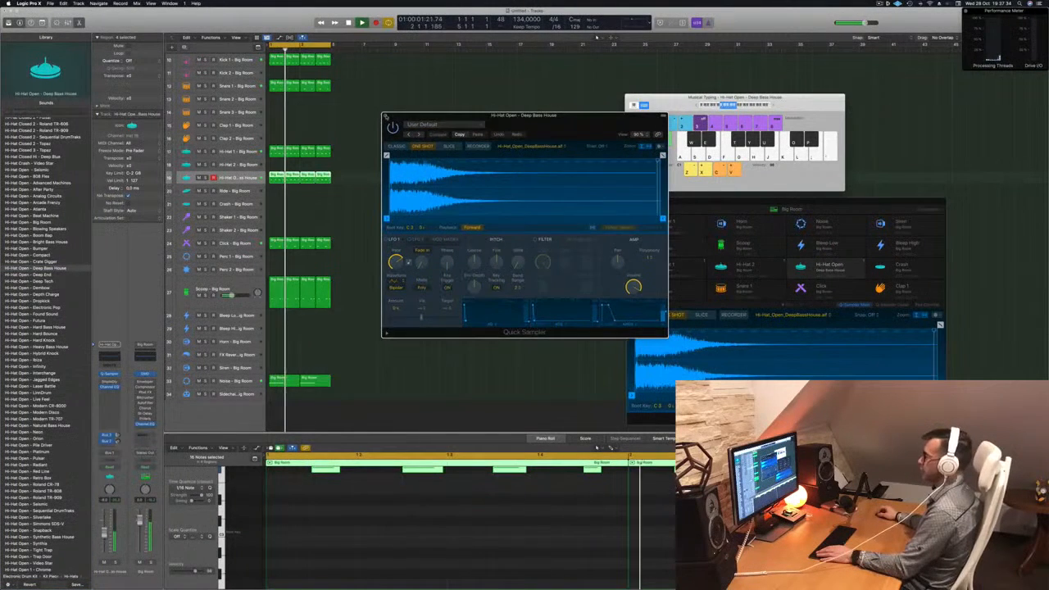
Close the Hi-Hat Open Quick Sampler and add copied notes to the four Hi-Hat 1 regions for a denser pattern
left_click(387, 113)
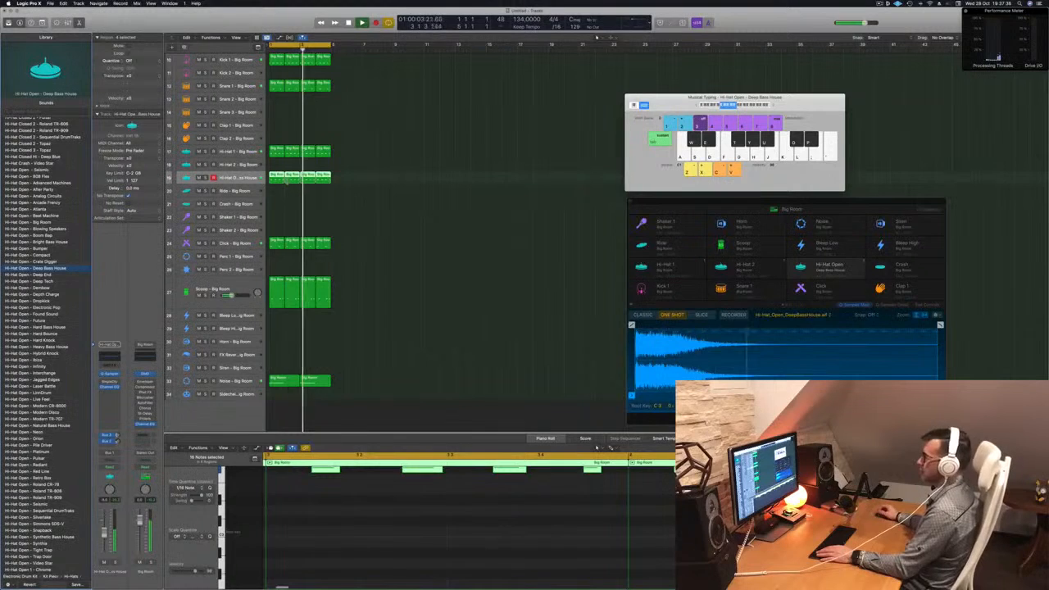
left_click(399, 177)
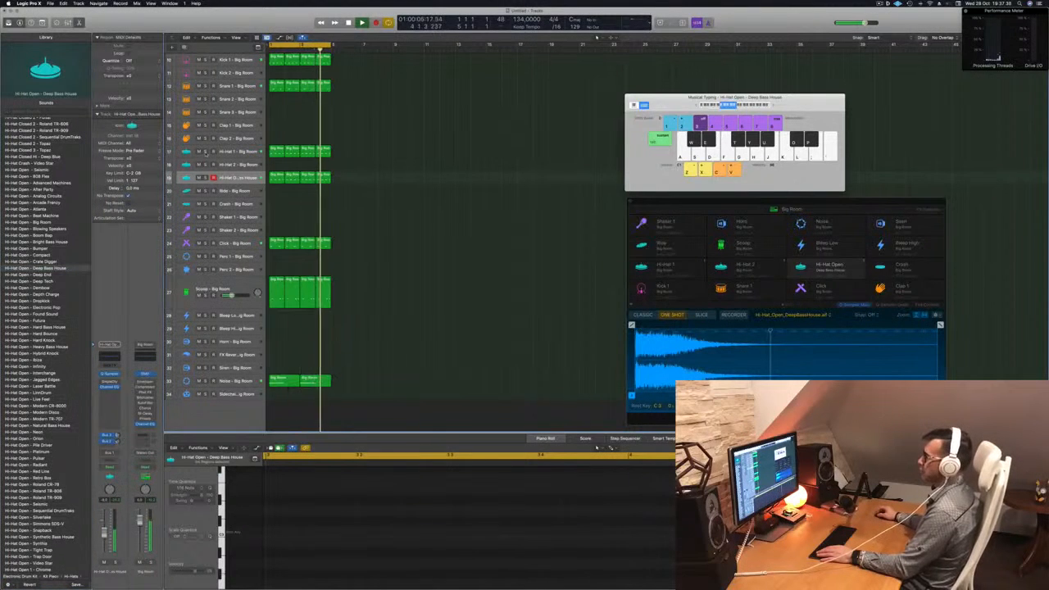
key("super+a")
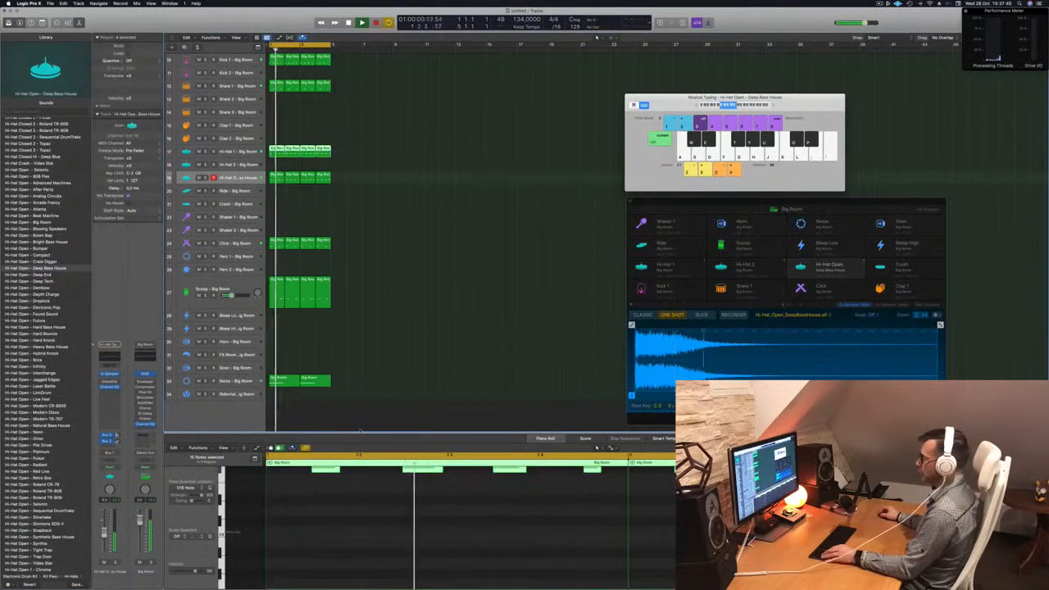
scroll(359, 513, "up", 3)
left_click(294, 531)
mouse_move(317, 529)
left_mouse_down()
mouse_move(279, 530)
mouse_move(318, 531)
left_mouse_up()
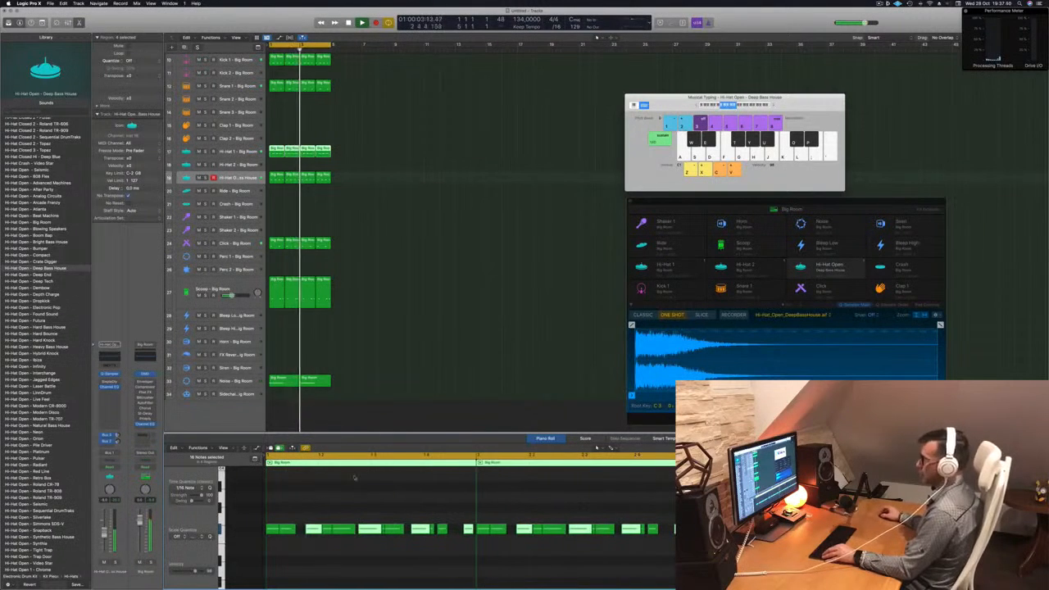
Compare the Hi-Hat Open and Hi-Hat 1 note patterns in the Piano Roll while listening to the loop
scroll(404, 159, "down", 3)
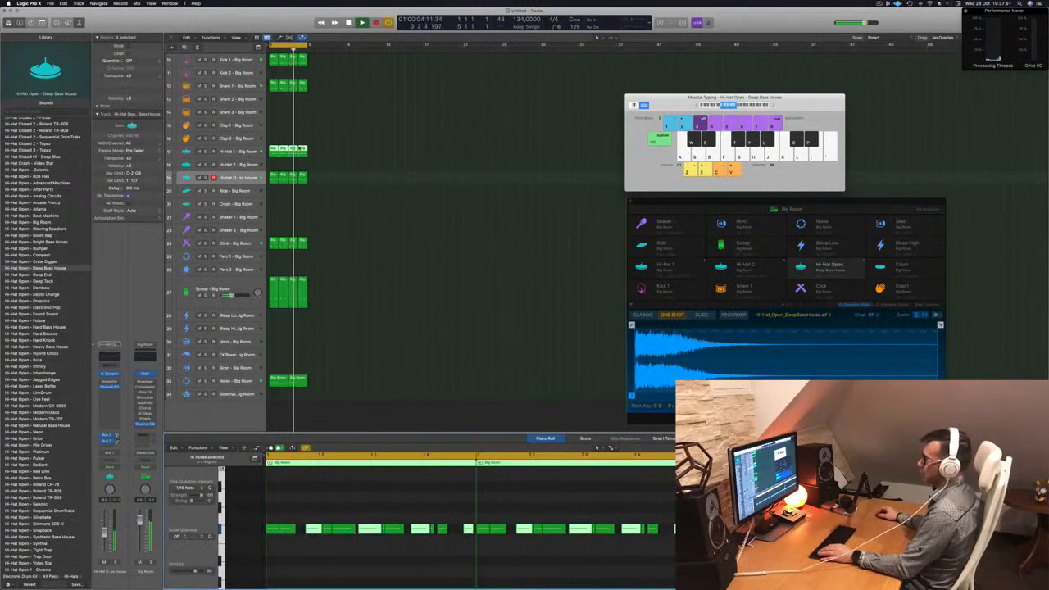
left_click(240, 177)
key("space")
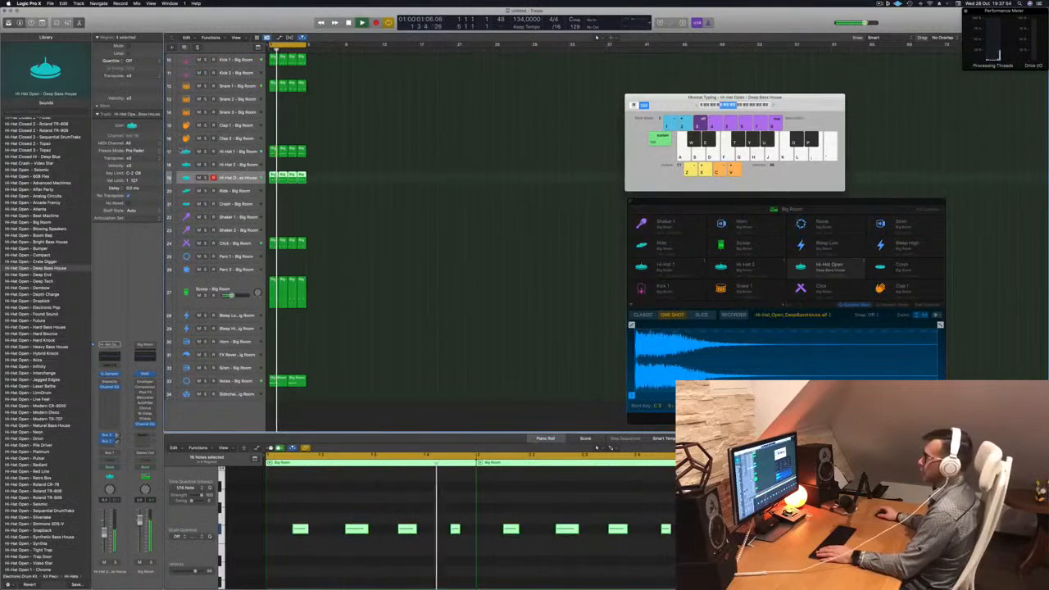
left_click(241, 152)
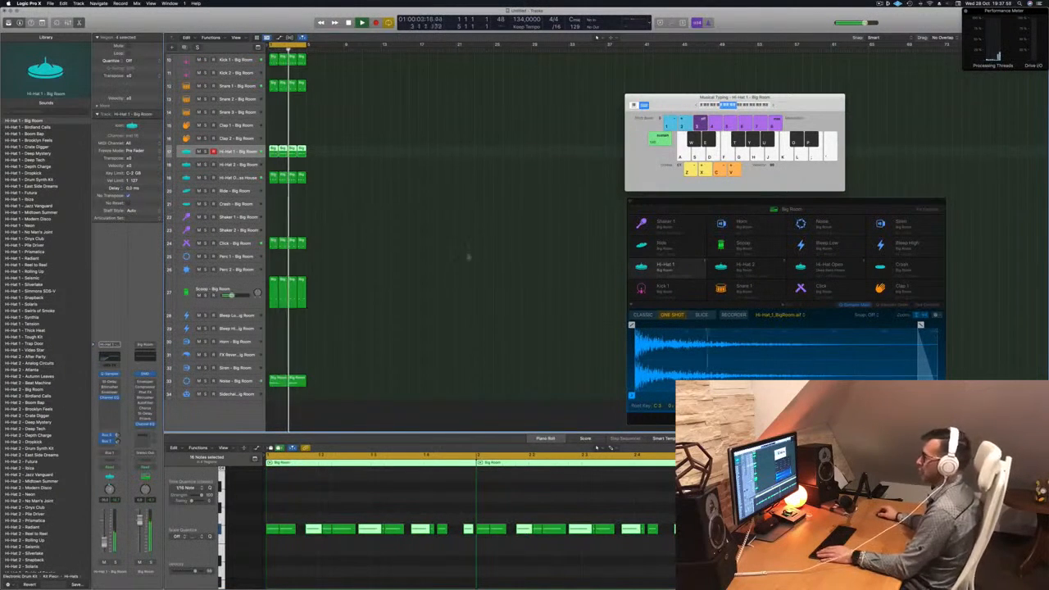
Select the Inst 1 track and audition the start of the drum loop several times, leaving playback stopped
scroll(397, 155, "up", 5)
scroll(396, 155, "up", 3)
scroll(450, 133, "up", 5)
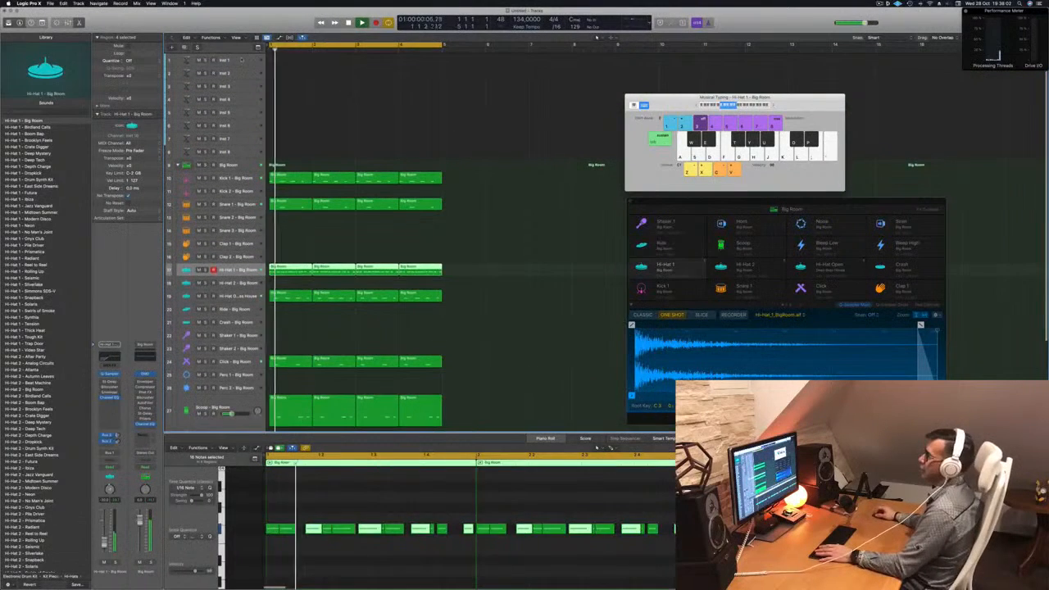
left_click(241, 60)
key("space")
key("space")
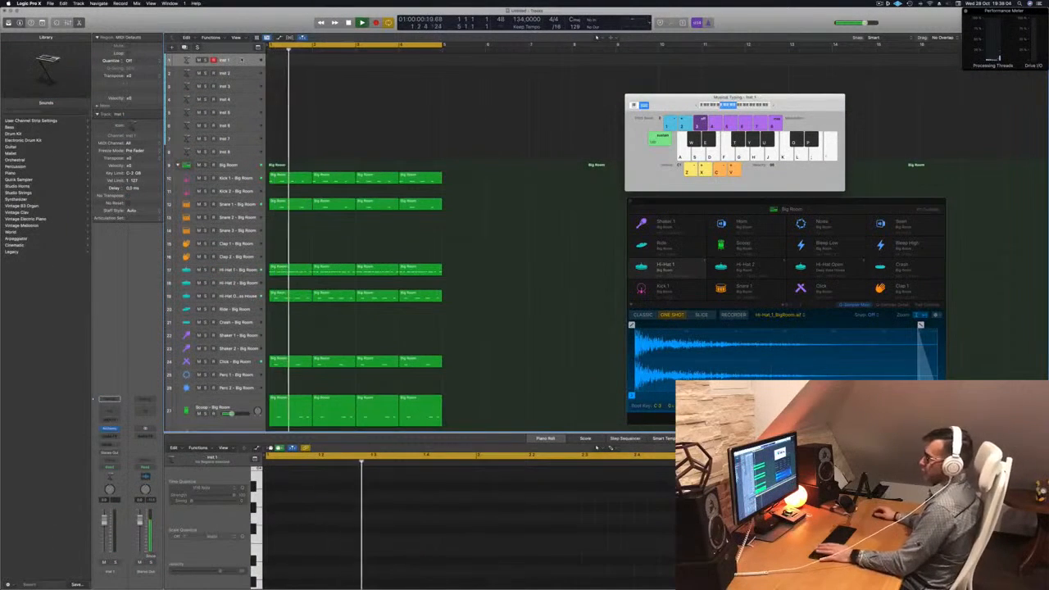
key("space")
key("space")
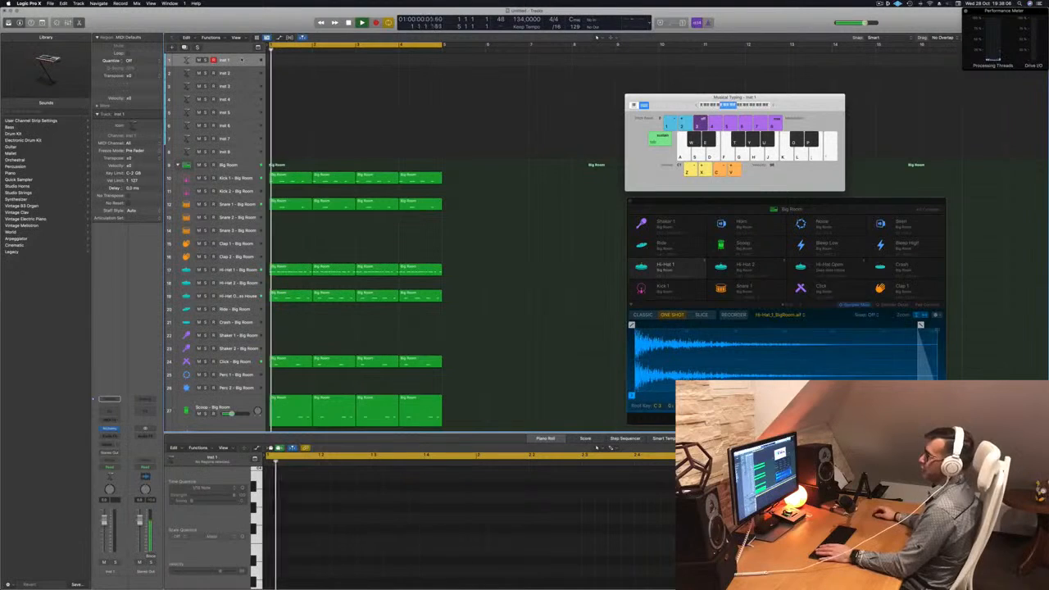
key("space")
key("space")
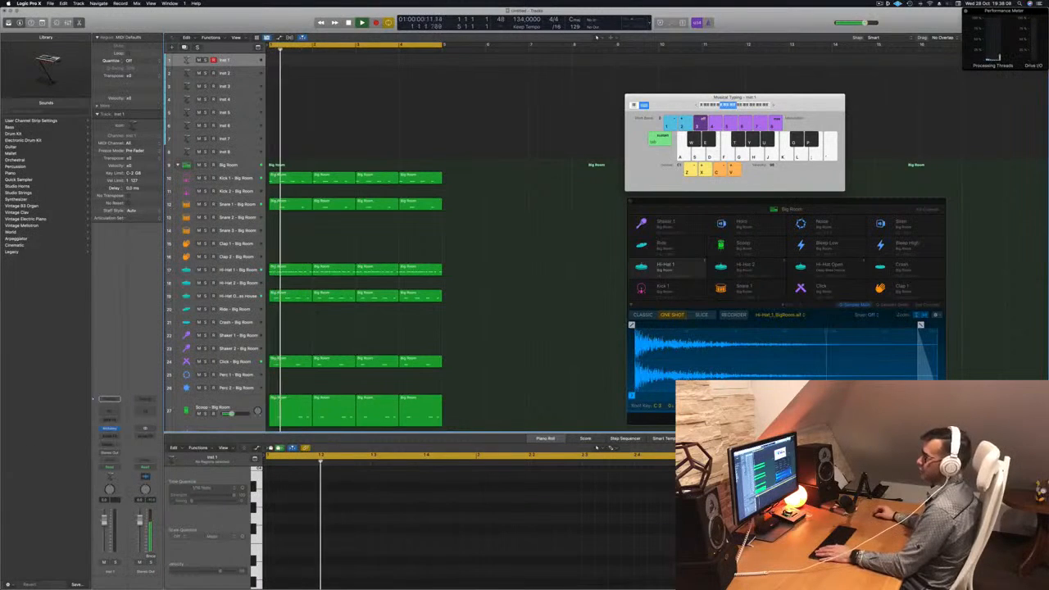
key("space")
key("space")
key("space")
key("space")
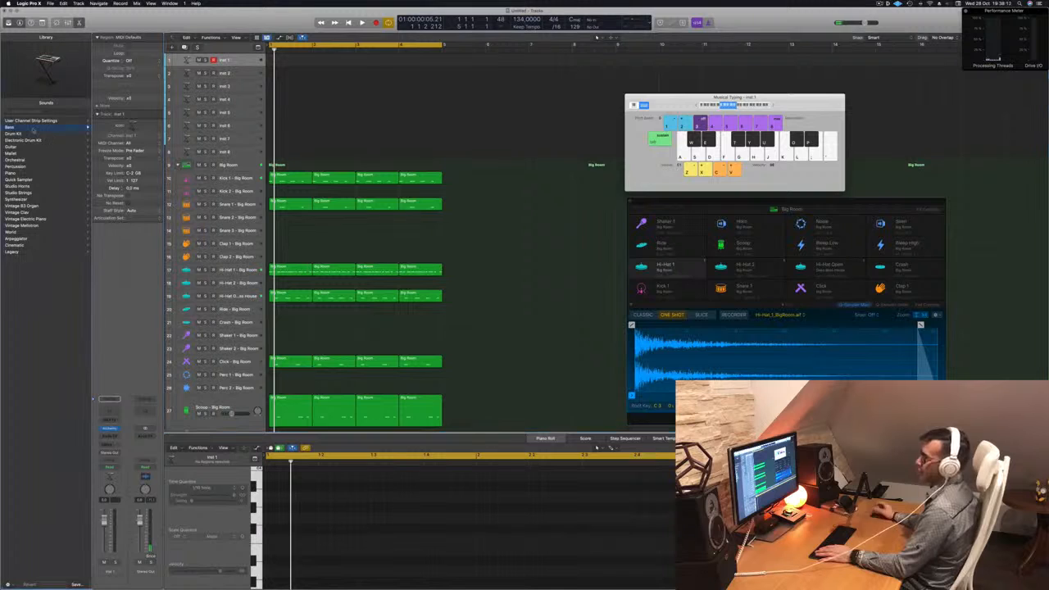
Browse the library's Bass sounds and the Quick Sampler Keys sounds for the Inst 1 track
left_click(11, 127)
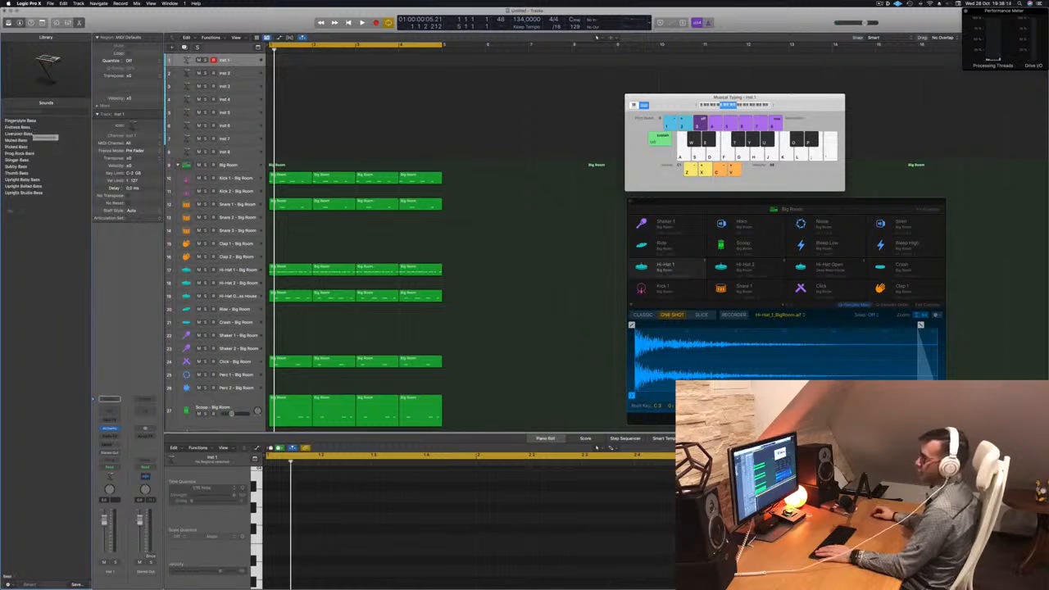
left_click(9, 577)
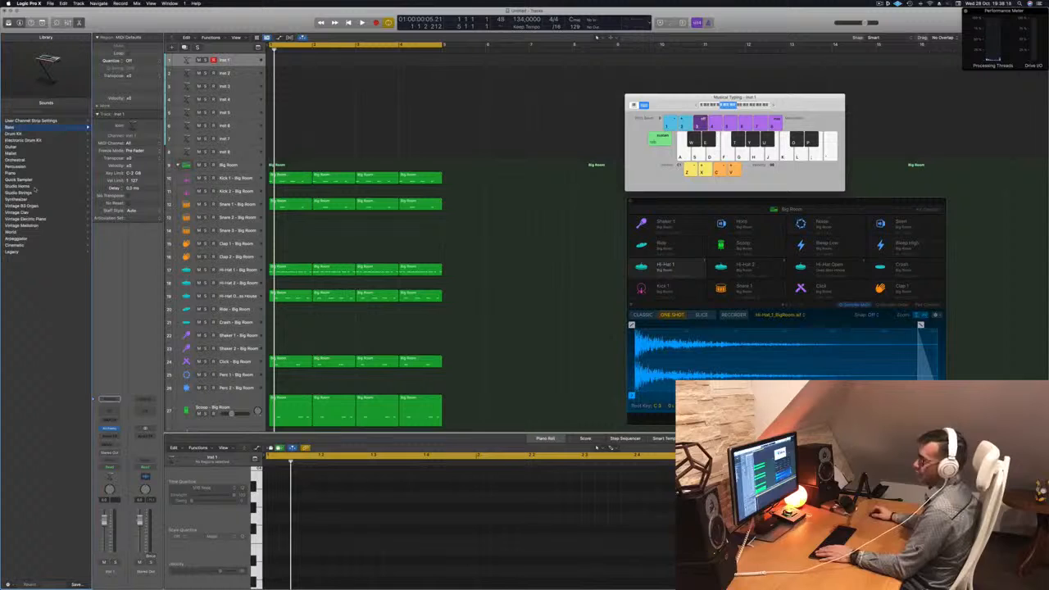
left_click(29, 180)
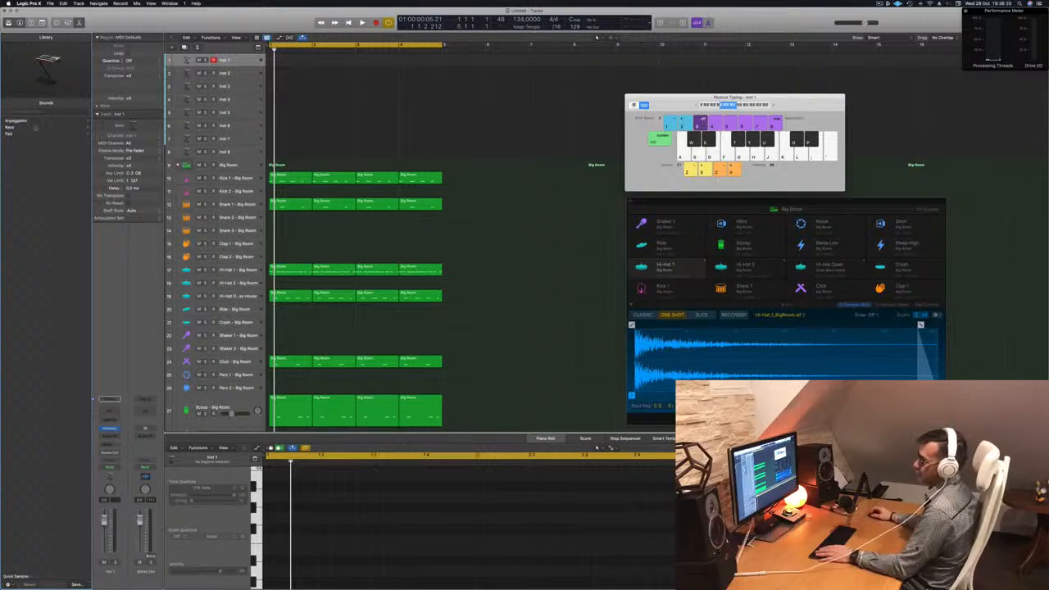
left_click(35, 127)
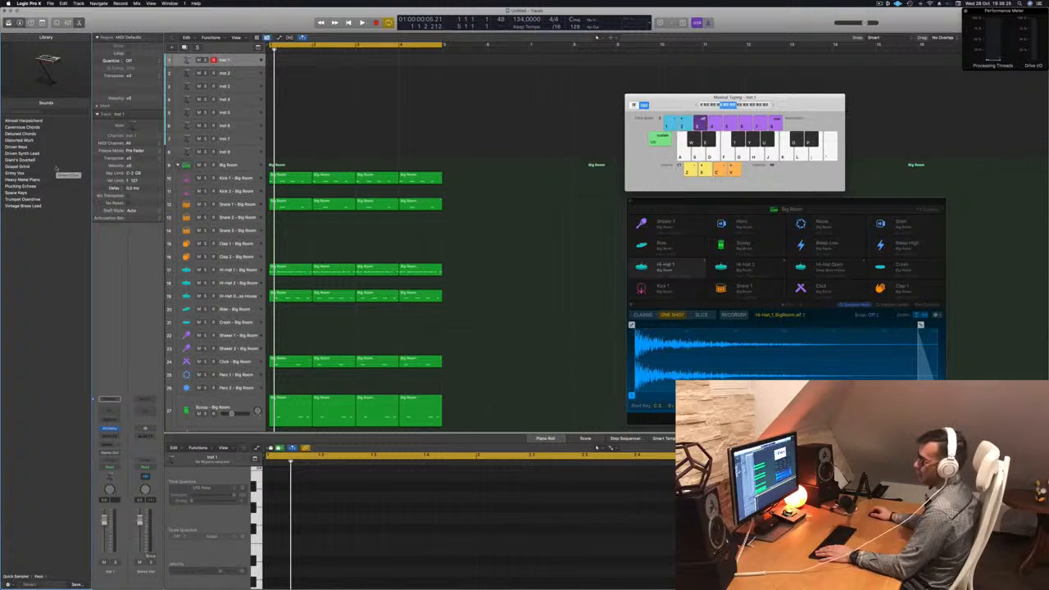
left_click(9, 578)
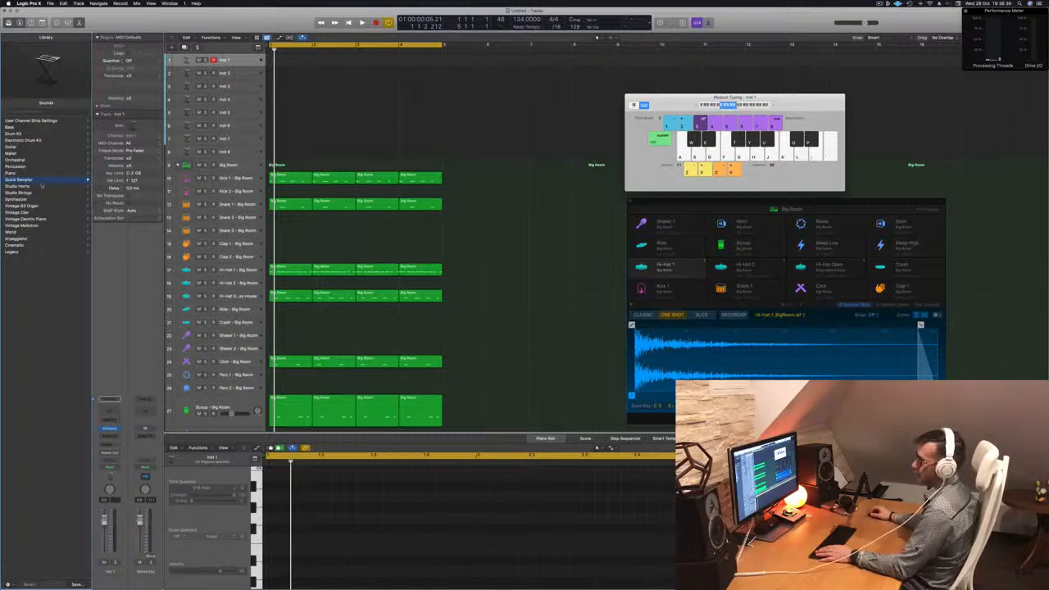
Browse the Synthesizer Bass patches and load 80s FM Bass Attack on the first instrument track
left_click(18, 200)
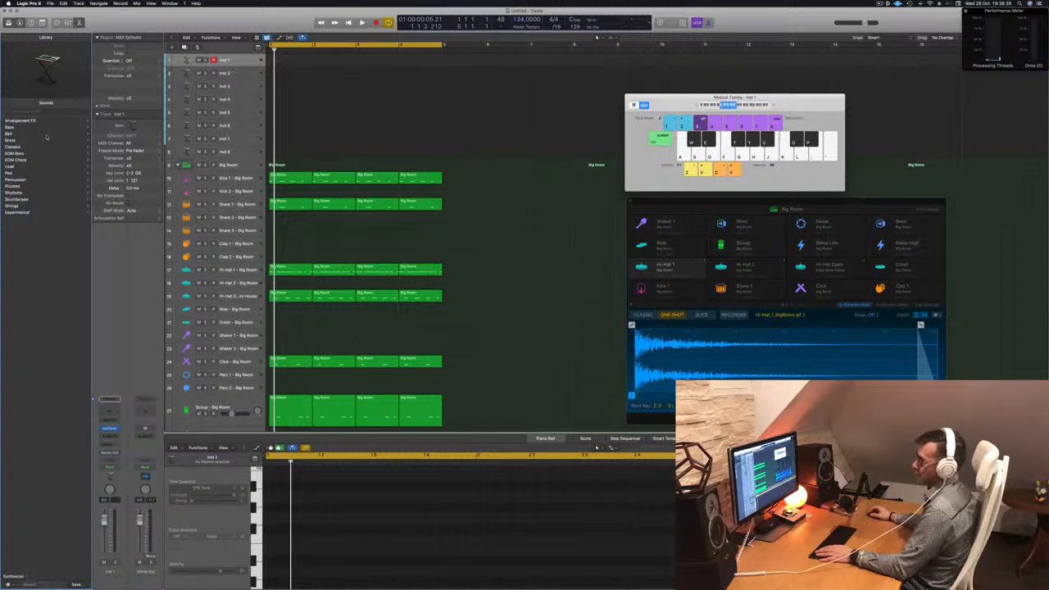
left_click(10, 127)
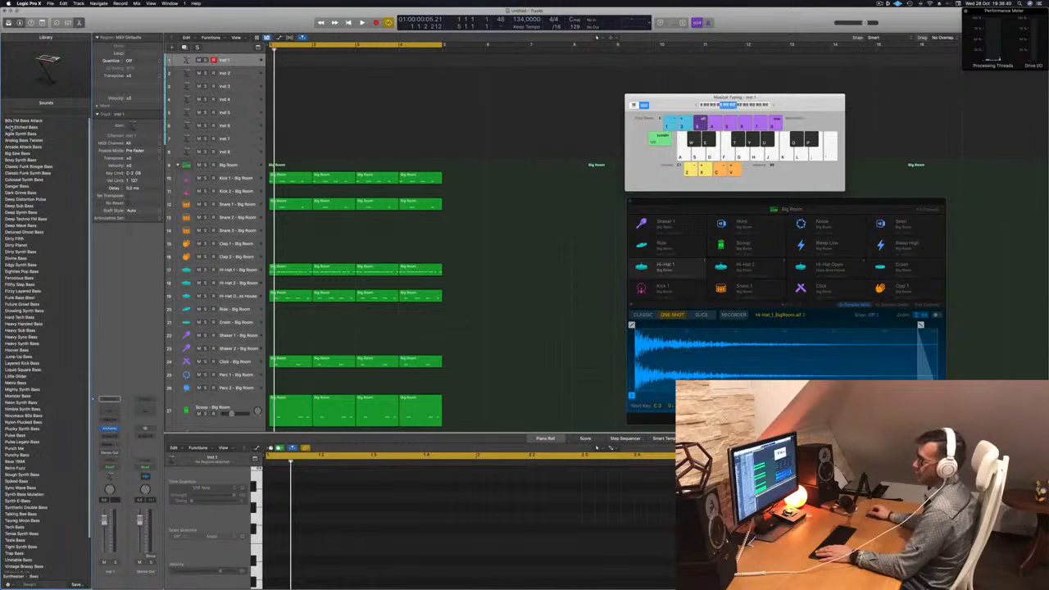
scroll(51, 184, "down", 5)
scroll(51, 185, "up", 3)
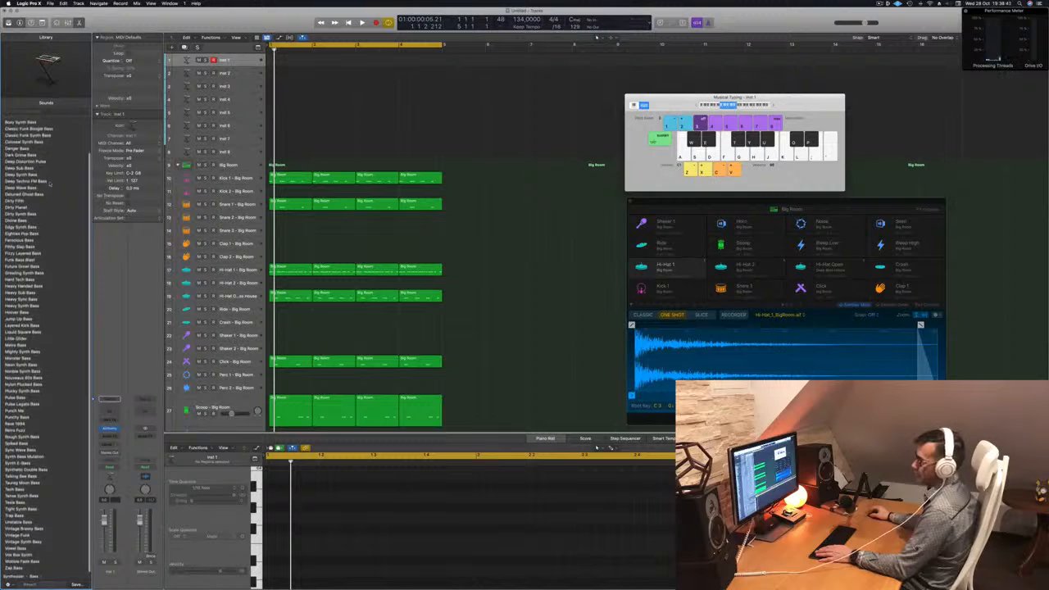
scroll(61, 172, "up", 2)
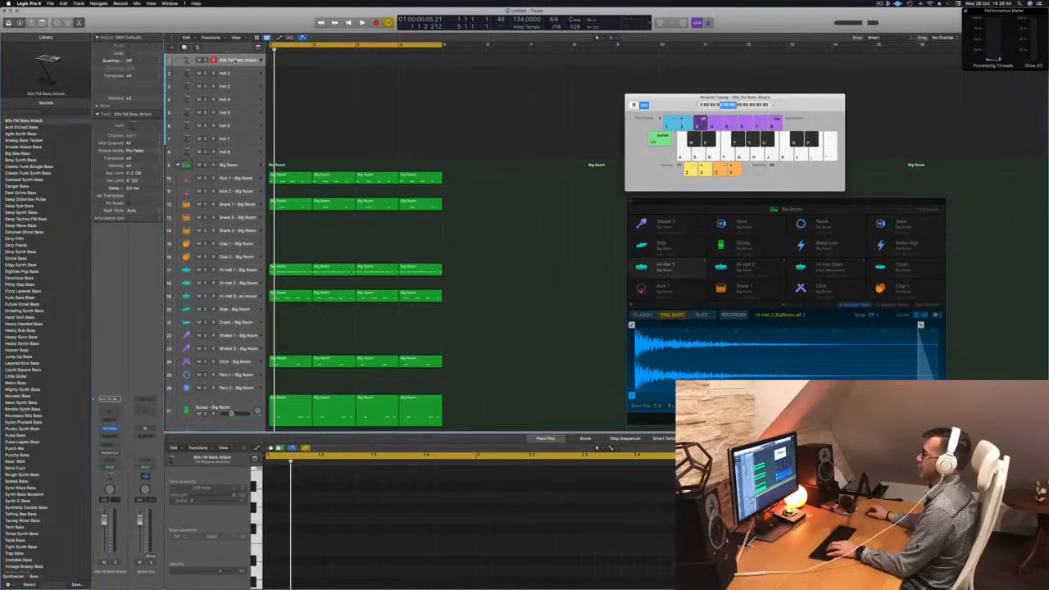
Audition 80s FM Bass Attack with a few notes and move the Musical Typing window closer to the track headers
key("d")
key("g")
key("h")
key("j")
left_click_drag(672, 104, 444, 80)
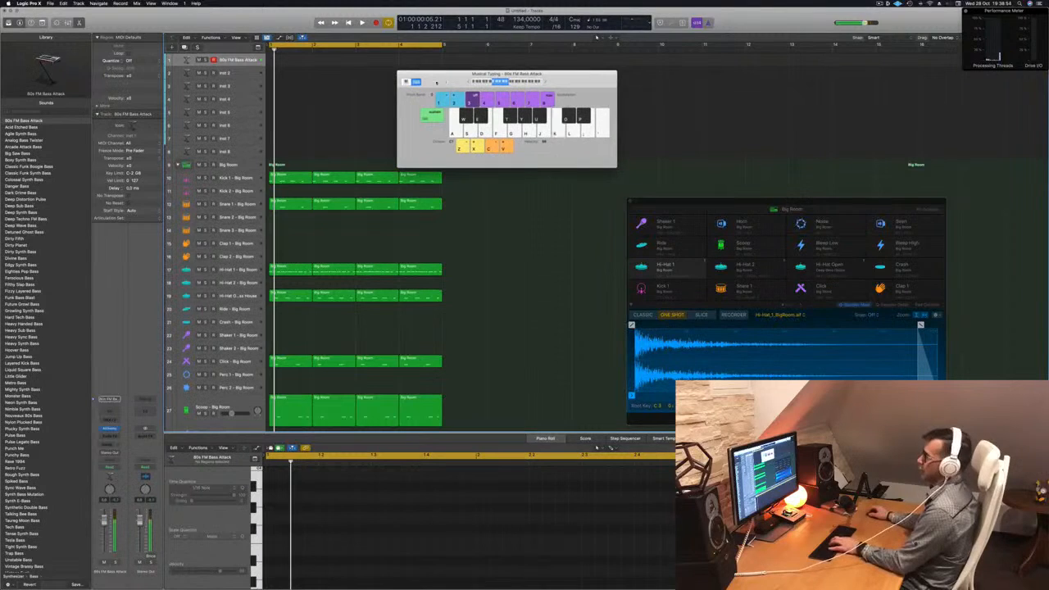
key("h")
key("j")
Try out other synth bass patches, including Agile Synth Bass, Heavy Synth Bass, Jump Up Bass and Liquid Square Bass
left_click(27, 128)
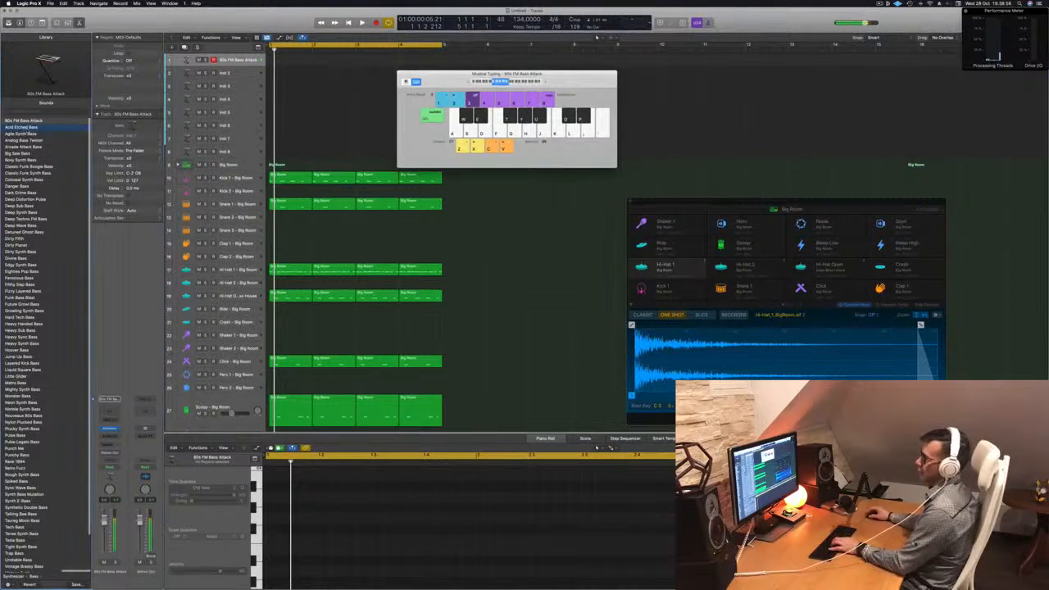
left_click(28, 134)
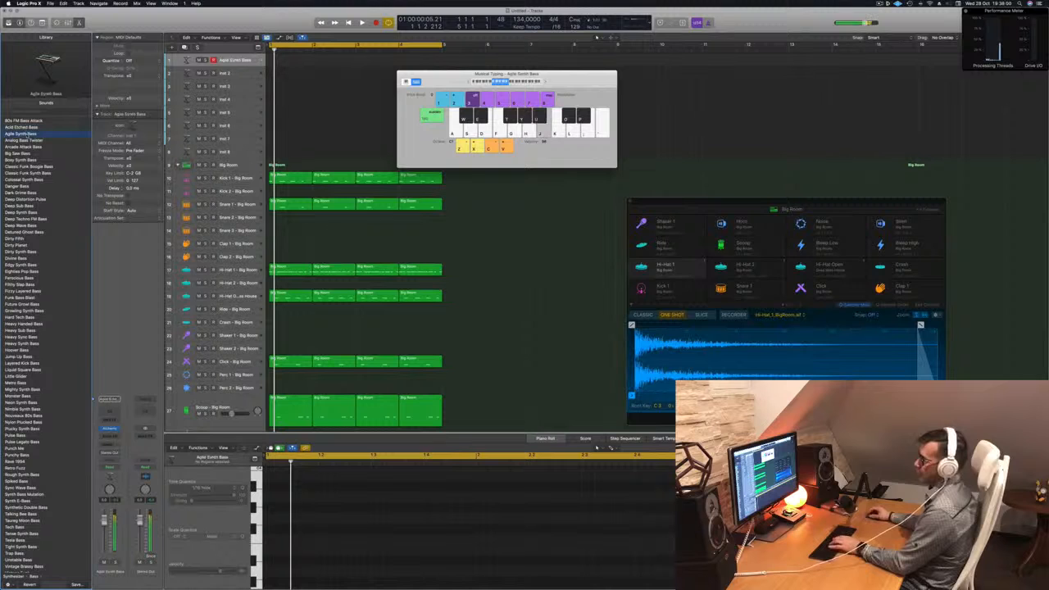
scroll(43, 334, "down", 2)
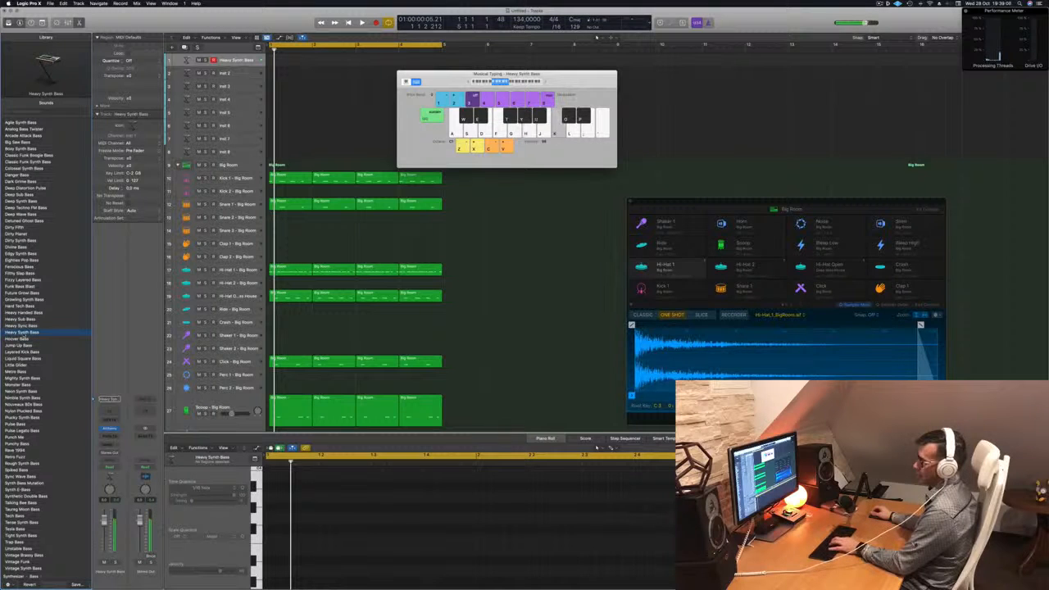
scroll(24, 337, "down", 1)
key("semicolon")
left_click(25, 345)
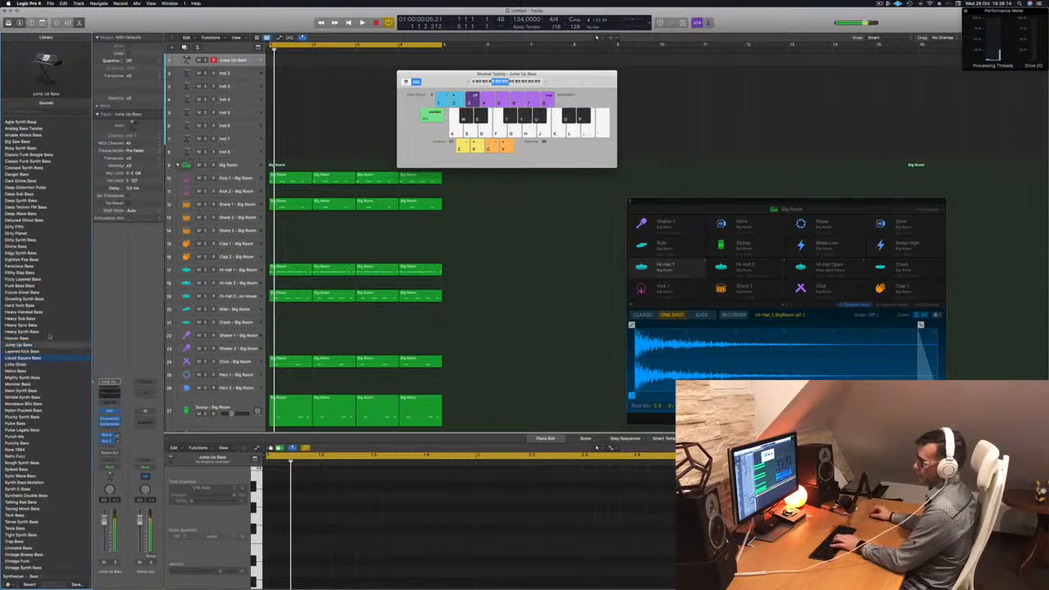
scroll(50, 337, "down", 3)
key("semicolon")
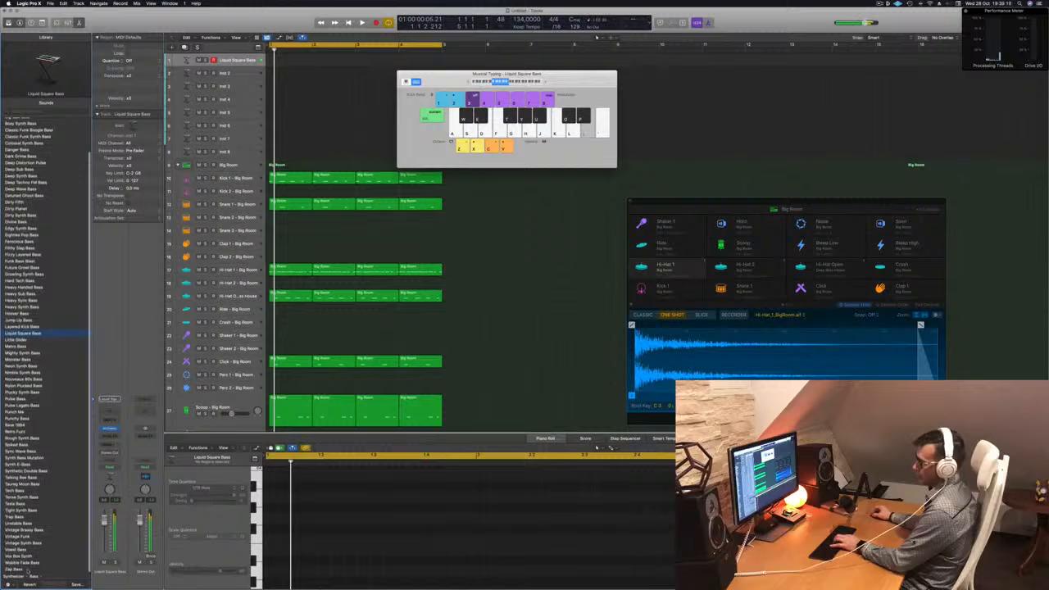
Try the Vintage Synth Bass patch on the first track and open its ES2 synthesizer to explore the sound
left_click(25, 543)
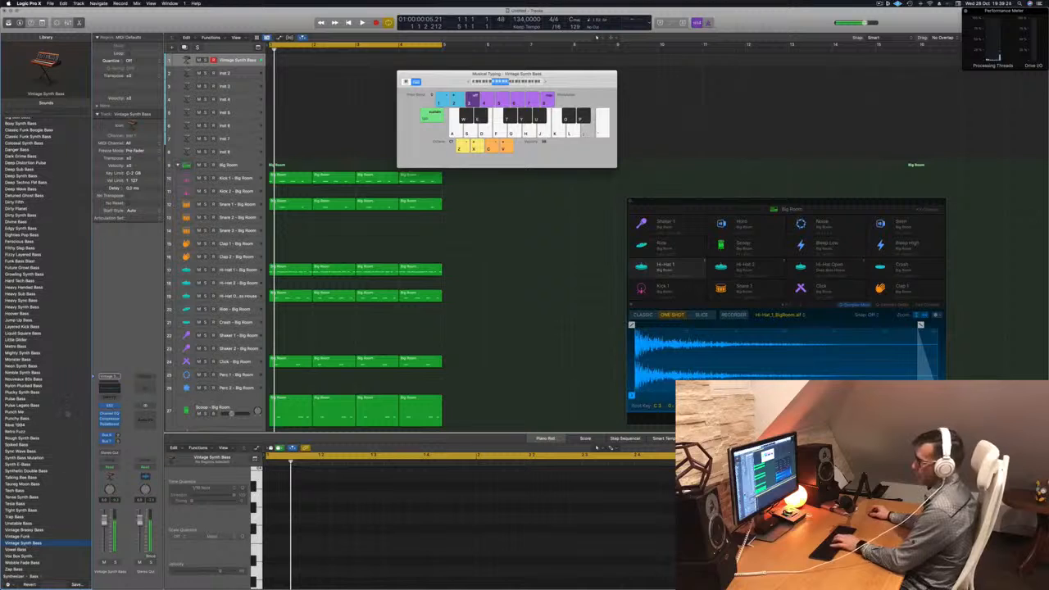
left_click(110, 406)
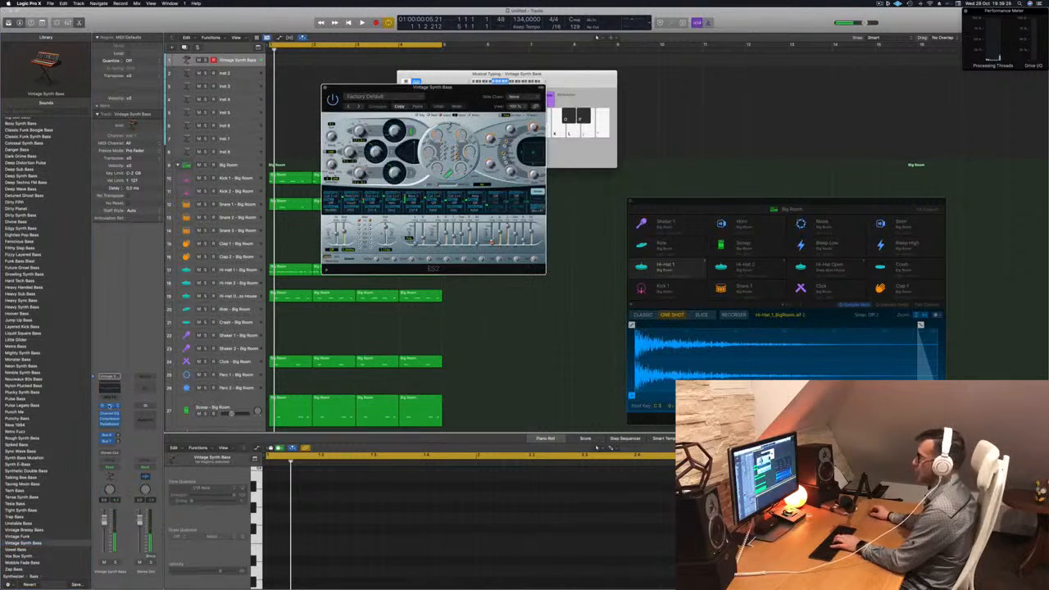
left_click_drag(458, 91, 503, 87)
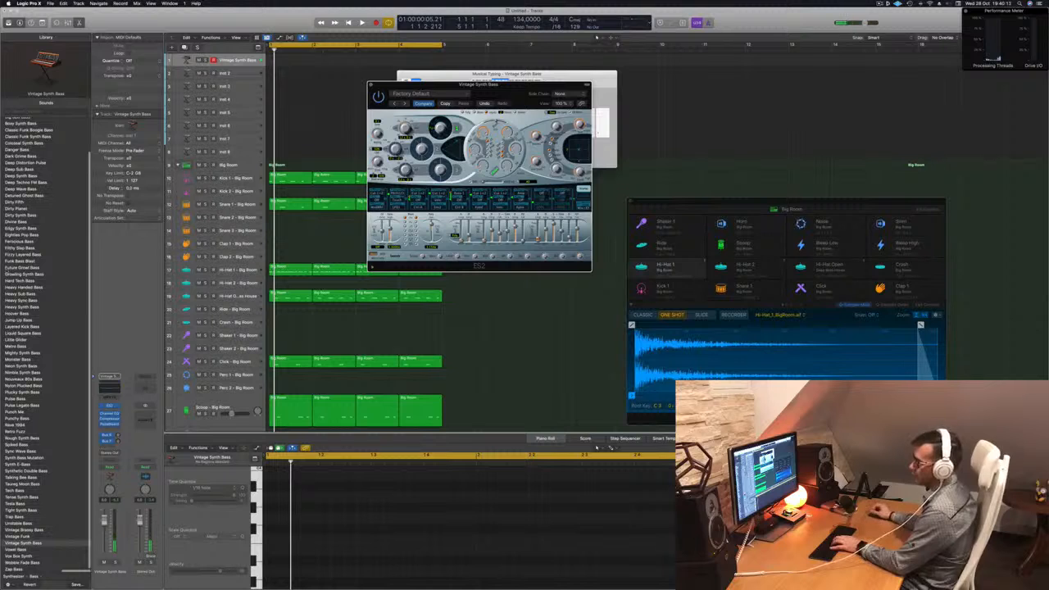
Load the Hard Tech Bass patch on the first track and play the drum loop for practice
left_click(19, 283)
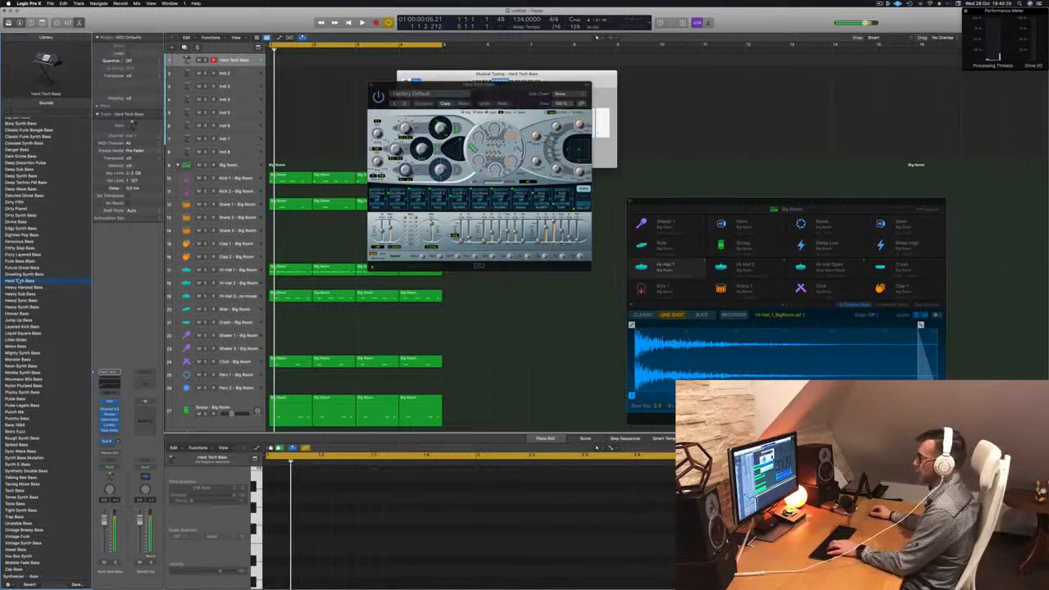
key("space")
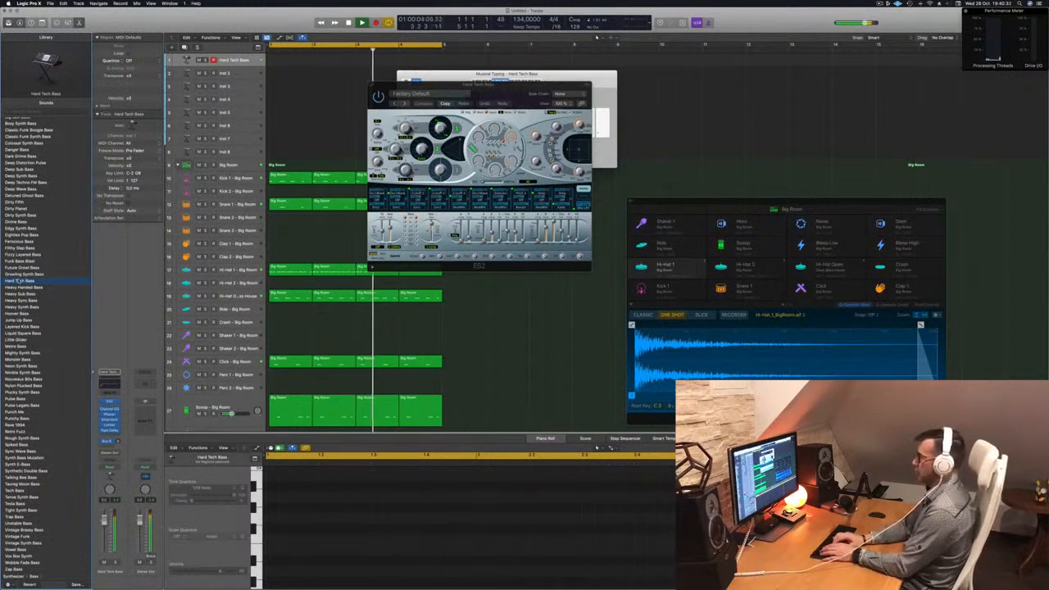
Record a four-bar Hard Tech Bass line over the loop, repeating a single note rhythmically, and end recording
key("r")
key("h")
key("h")
key("h")
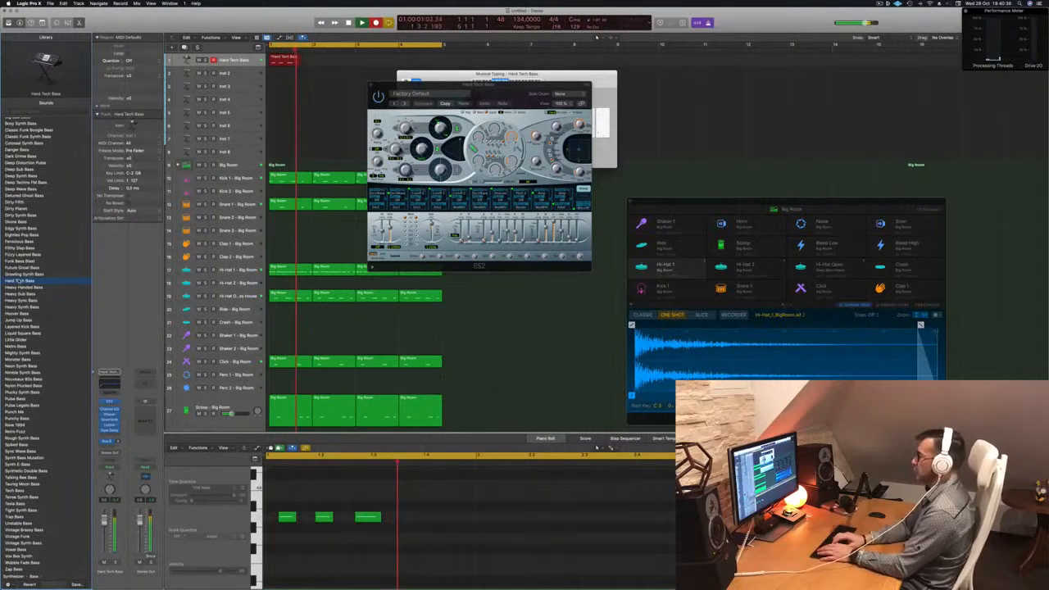
key("h")
key("h")
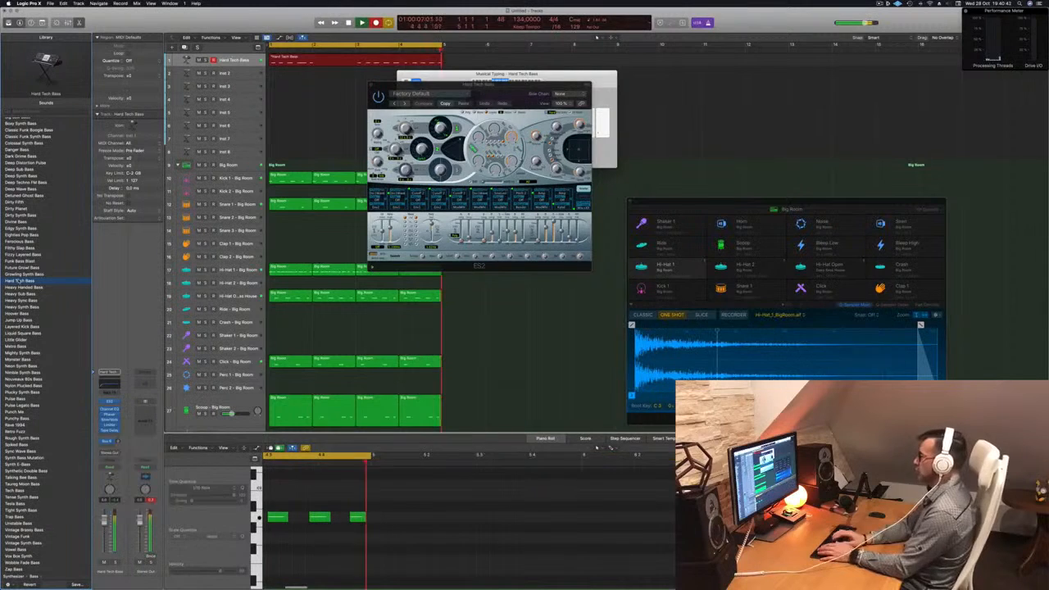
key("r")
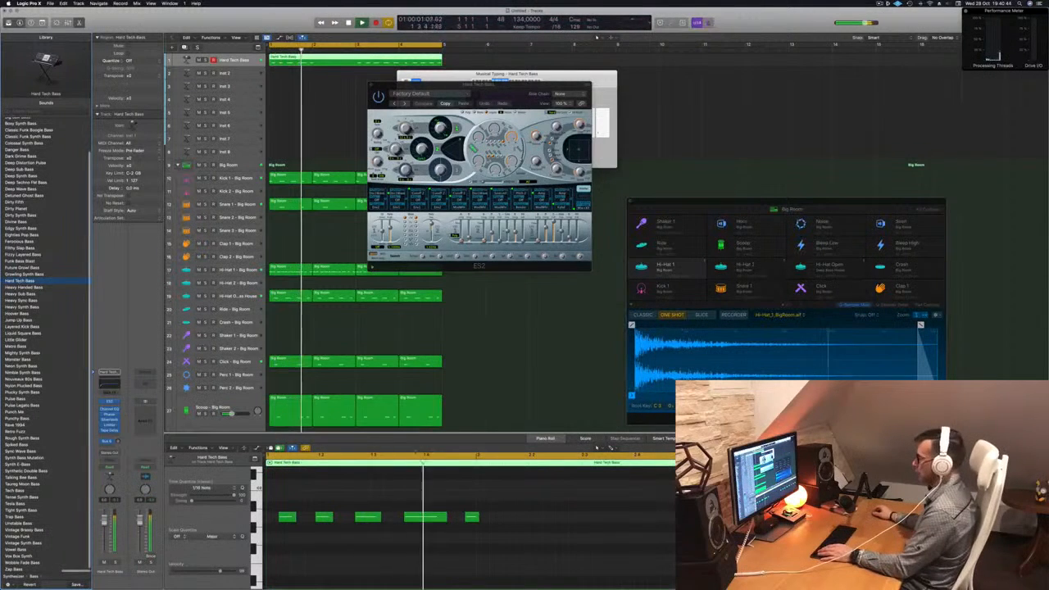
Quantize the recorded bass notes to 1/16 notes and shift the fourth and fifth notes of the opening pattern slightly earlier
left_click(342, 567)
key("space")
scroll(385, 524, "left", 1)
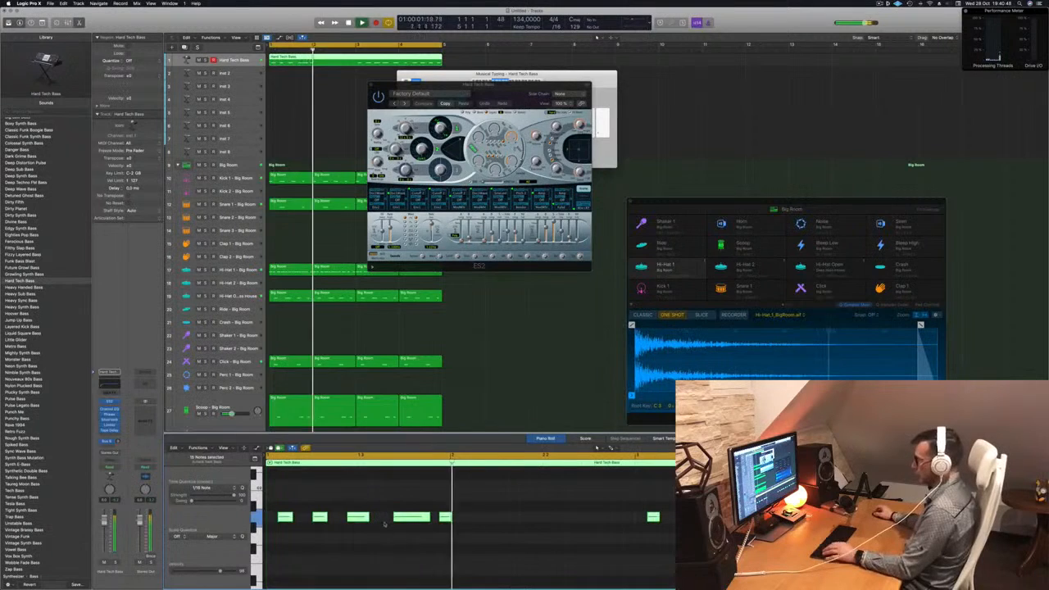
left_click_drag(414, 517, 408, 522)
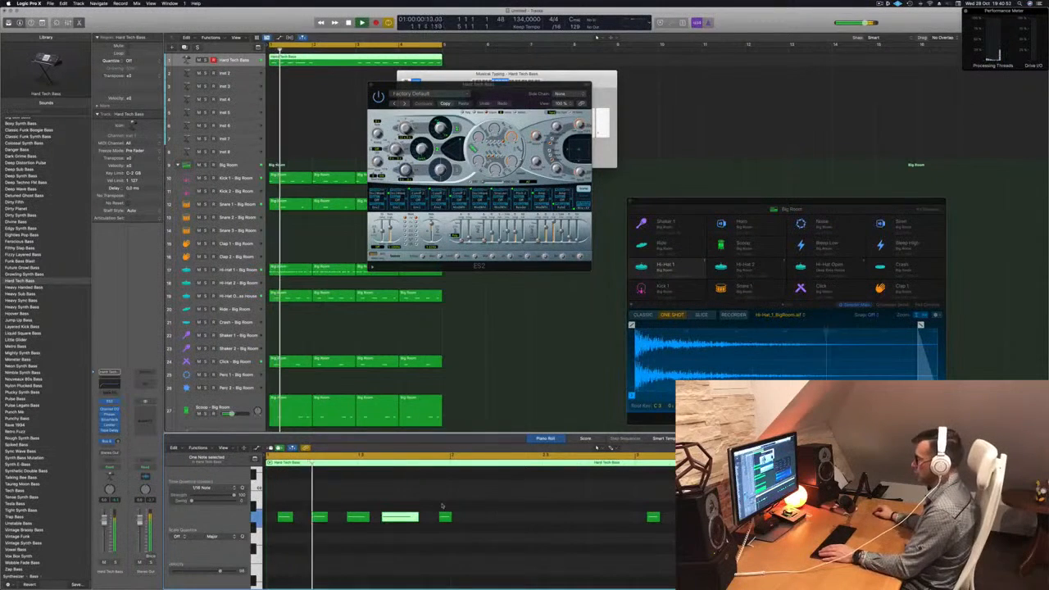
left_click(449, 517)
key("alt+Left")
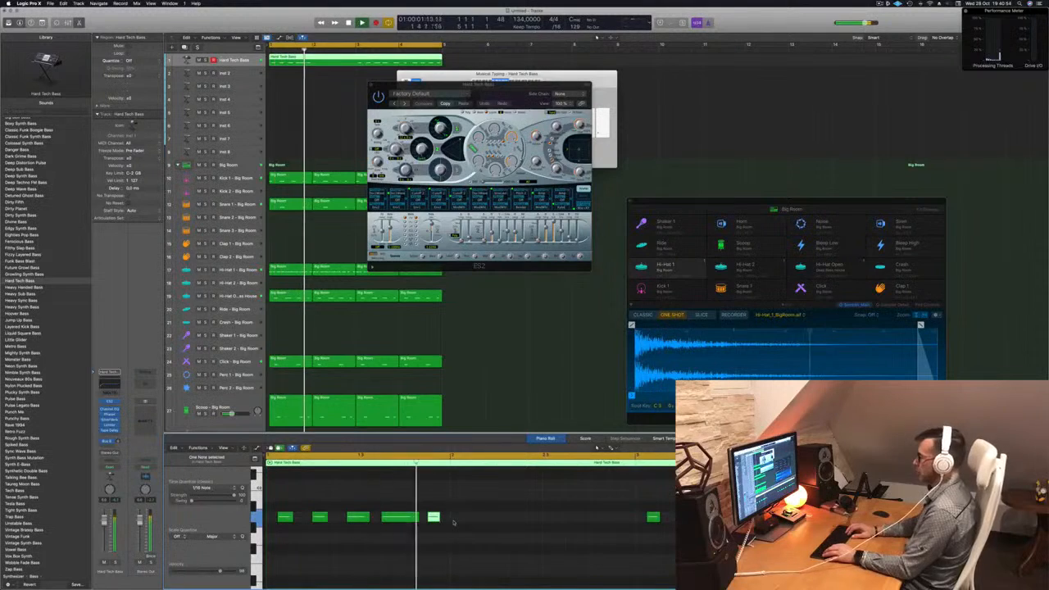
Stop playback and delete all bass notes after the opening five-note pattern
key("Return")
scroll(466, 514, "left", 1)
key("super+Left")
key("super+Left")
key("super+Left")
key("super+Left")
key("Return")
left_click_drag(392, 496, 614, 550)
key("space")
key("Delete")
scroll(436, 534, "right", 5)
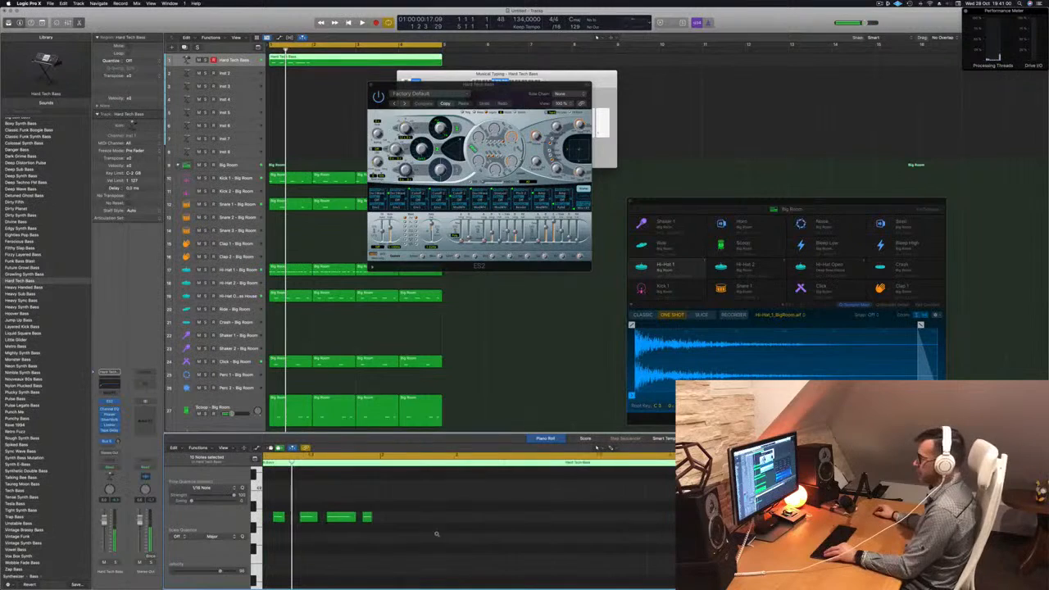
Duplicate the five-note bass pattern along the region until it fills all four bars
key("super+a")
left_click_drag(282, 518, 441, 520)
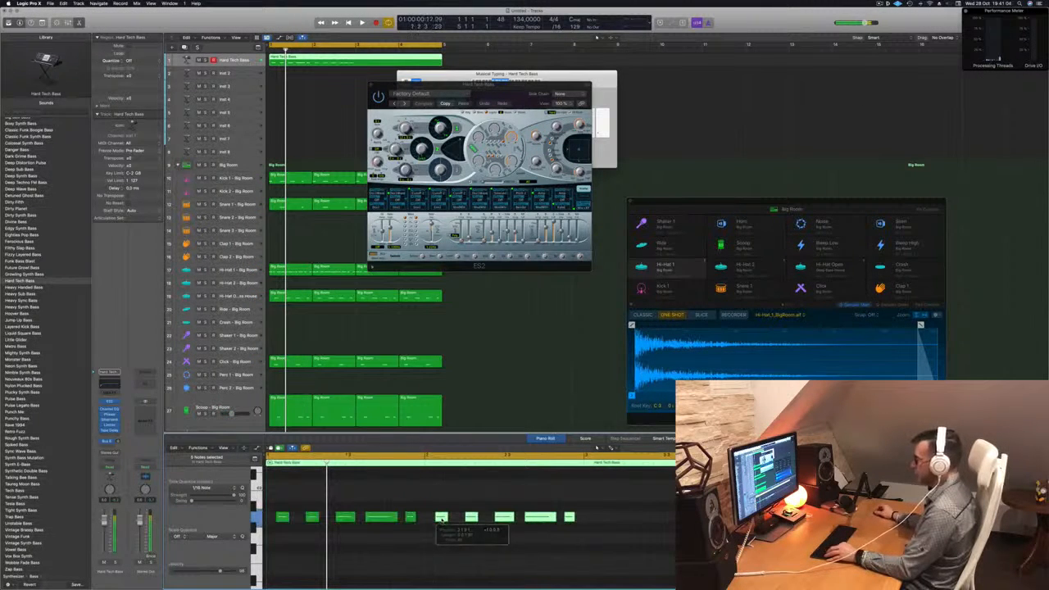
key("space")
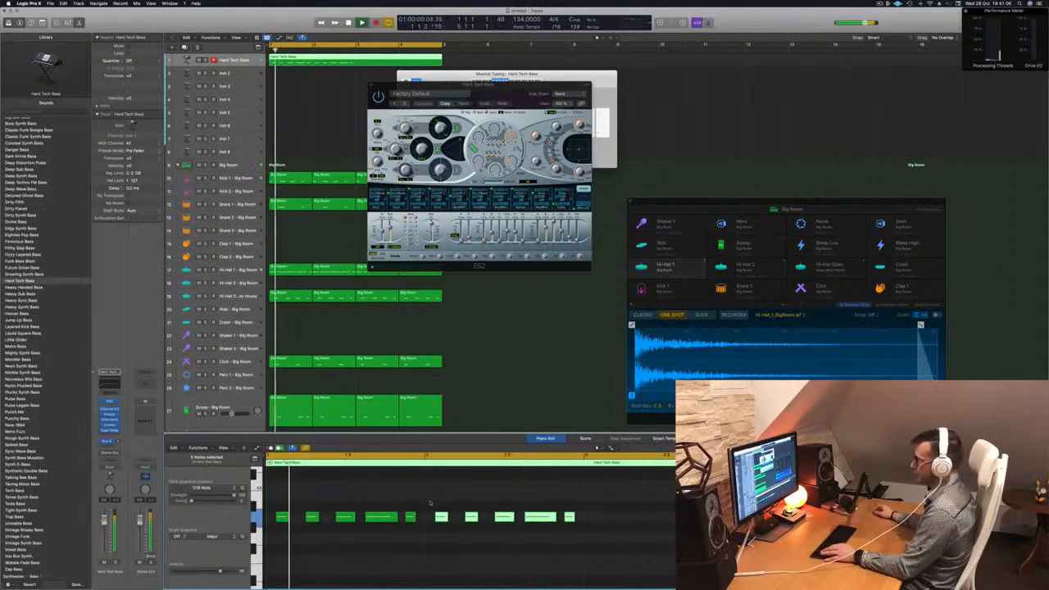
scroll(425, 504, "down", 3)
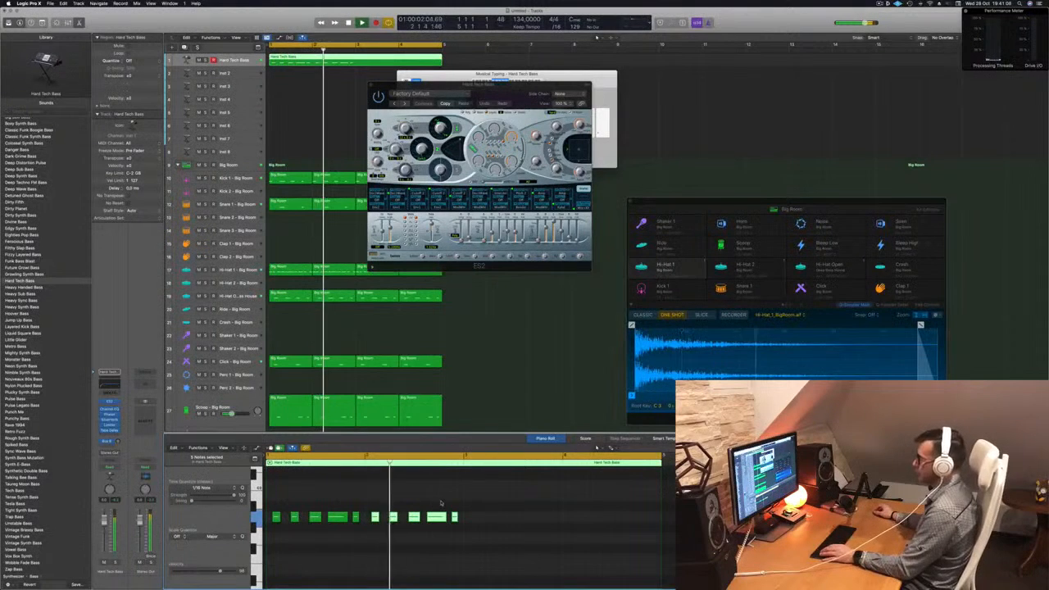
left_click_drag(416, 525, 440, 521)
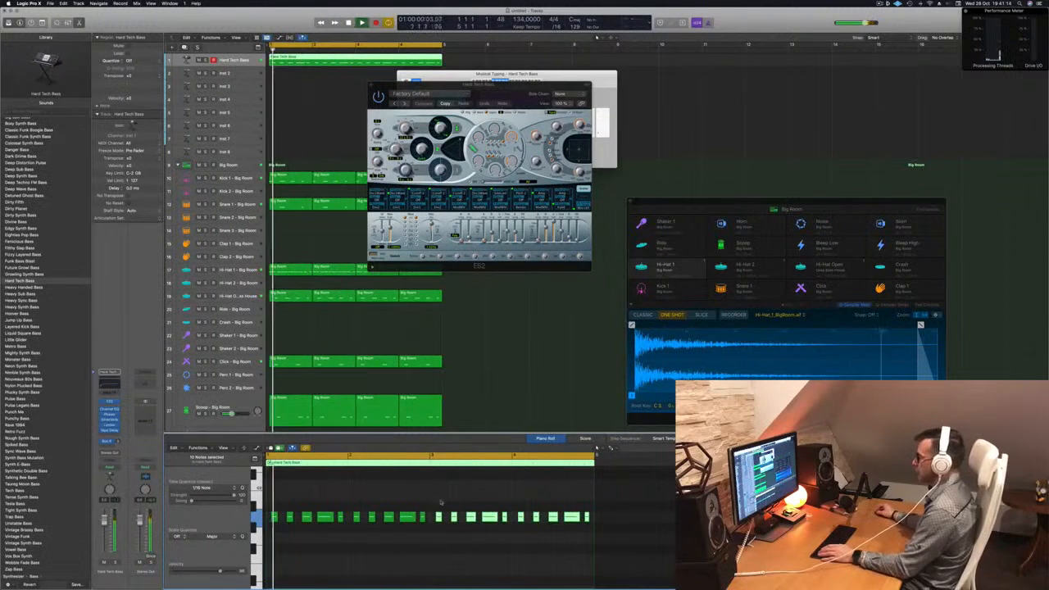
Try transposing the bass notes of the last two bars, first two semitones up and then to several lower pitches
left_click_drag(435, 502, 614, 529)
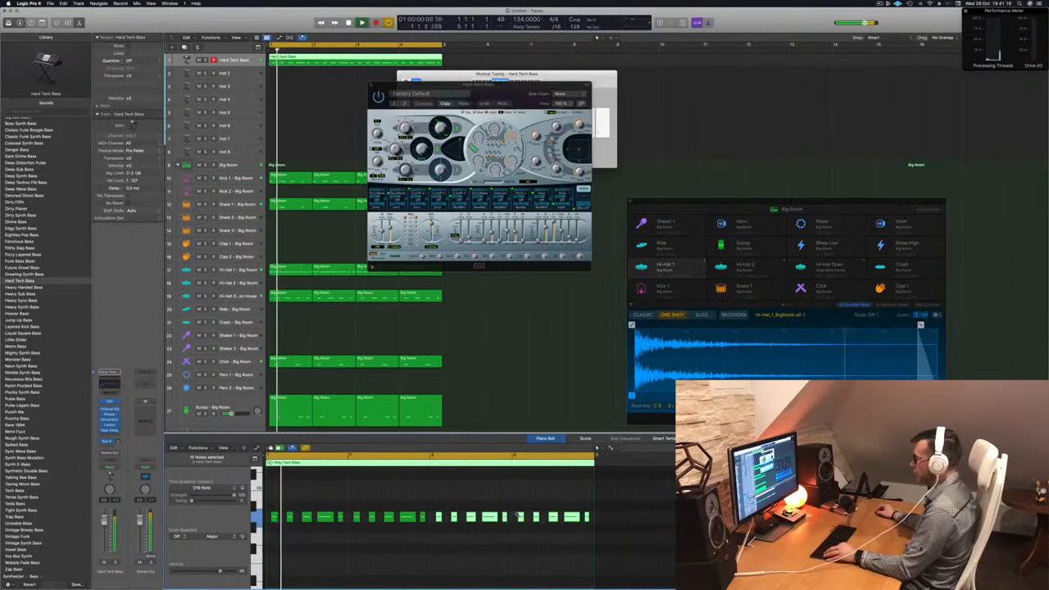
key("space")
key("alt+Up")
key("alt+Up")
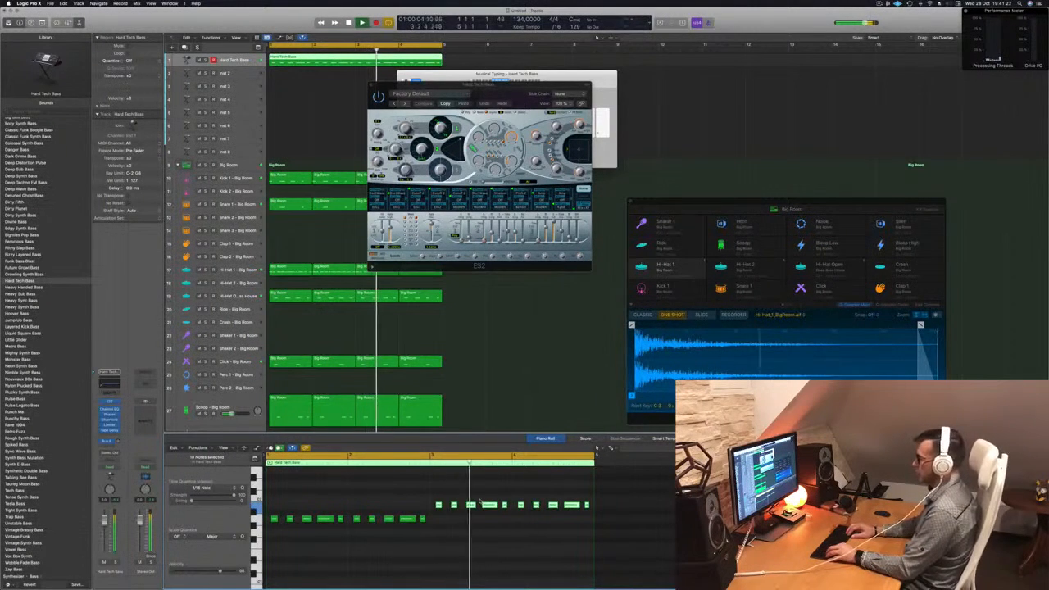
key("alt+Down")
key("alt+Down")
key("alt+Down")
key("alt+Down")
key("alt+Down")
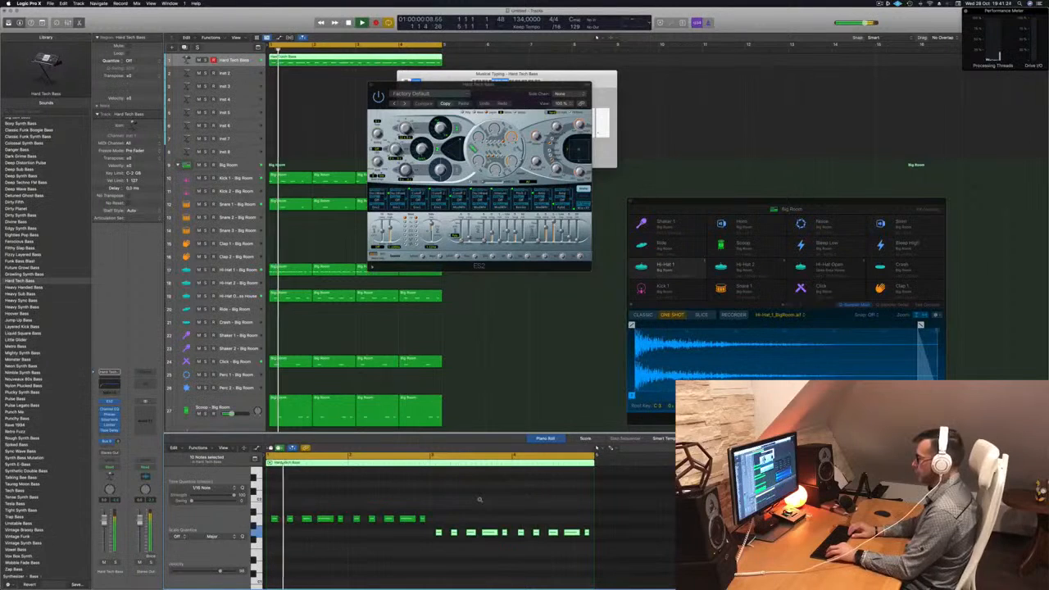
key("alt+Down")
key("alt+Down")
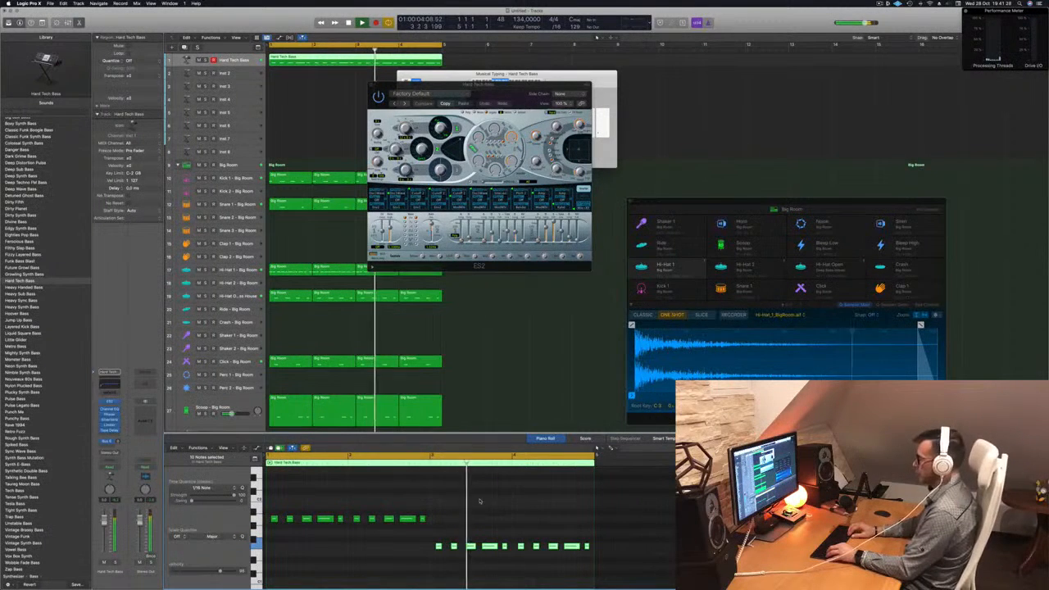
key("alt+Up")
key("alt+Up")
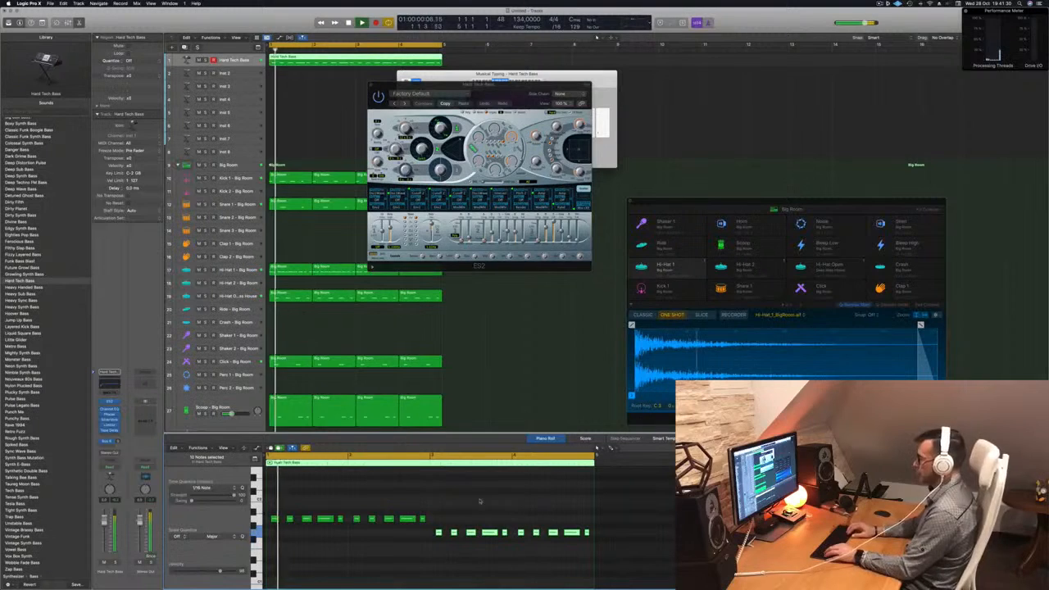
Try a further downward transposition of the last two bars' notes and return them to the pitch of the first two bars
scroll(480, 500, "up", 3)
scroll(462, 508, "down", 3)
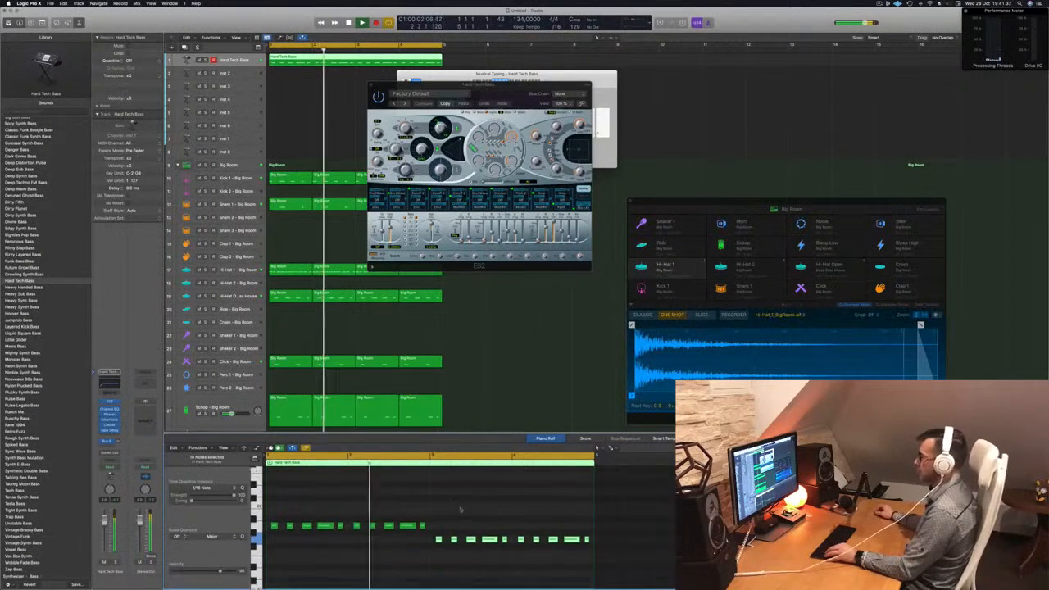
scroll(461, 509, "down", 1)
scroll(456, 509, "down", 2)
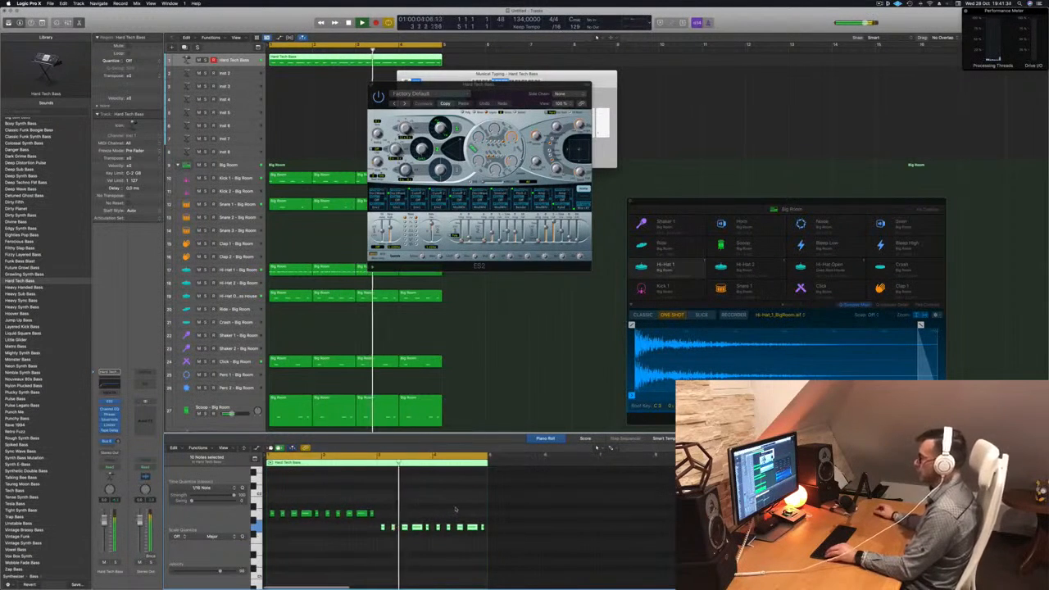
key("alt+Down")
key("alt+Down")
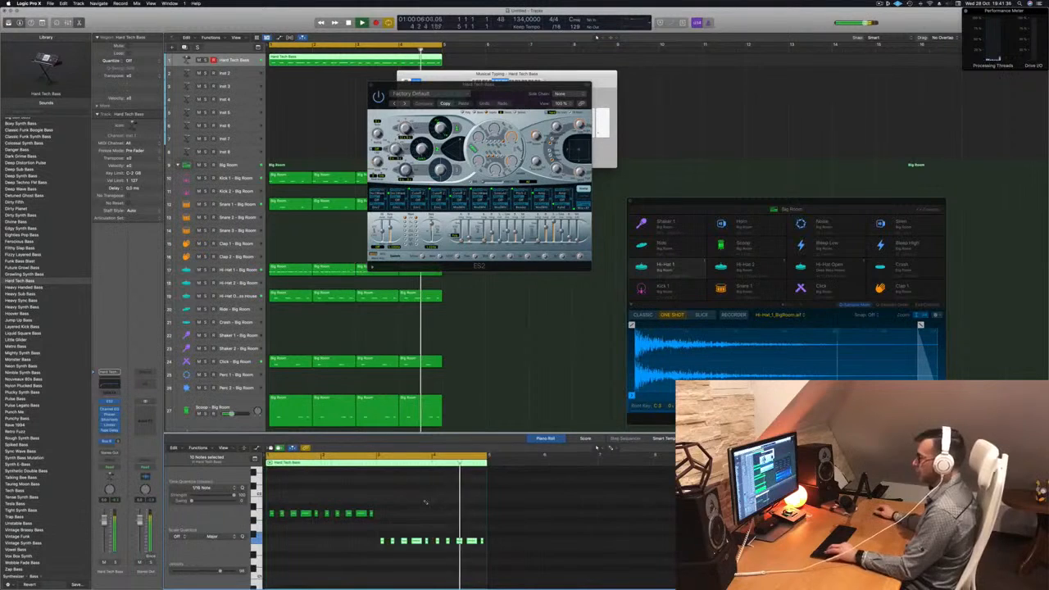
key("alt+Up")
key("alt+Up")
key("alt+Up")
key("alt+Up")
key("alt+Up")
key("alt+Up")
key("alt+Down")
key("alt+Down")
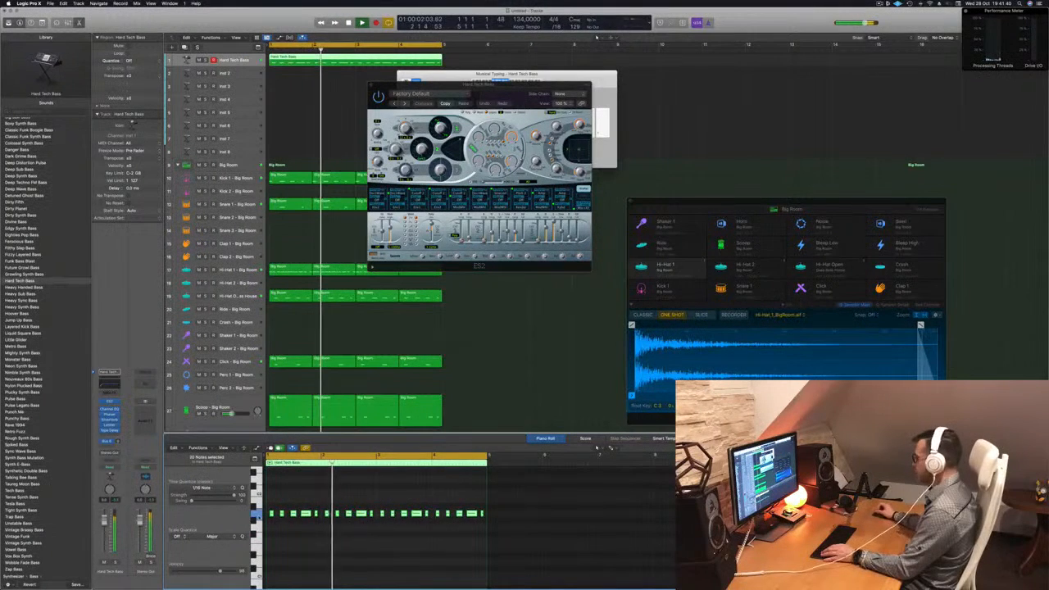
Open the Tape Delay on the Hard Tech Bass channel and raise its wet output to 14%
left_click_drag(525, 84, 596, 92)
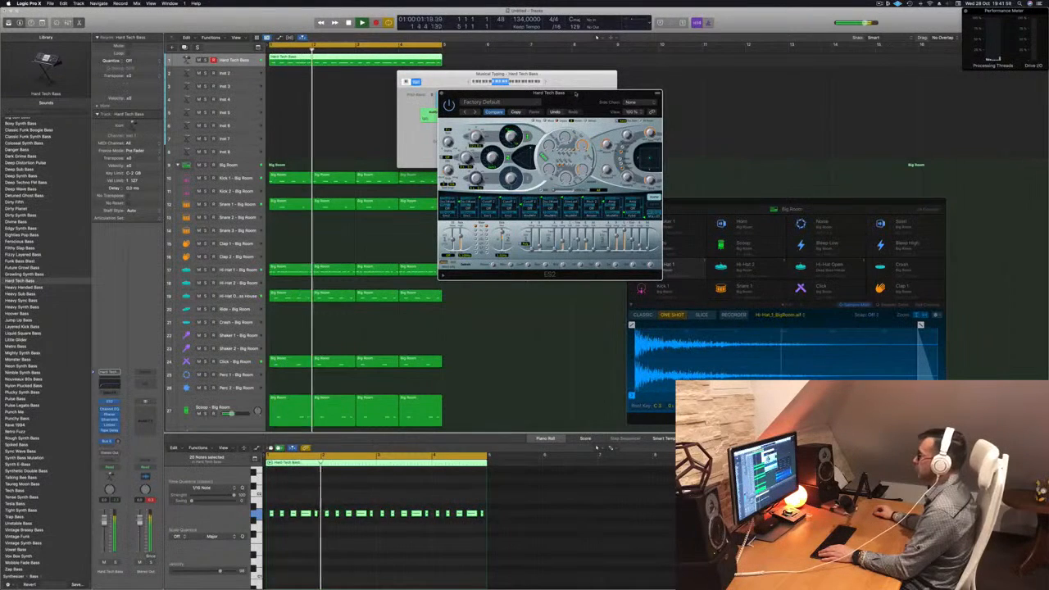
left_click_drag(575, 94, 585, 95)
key("space")
key("space")
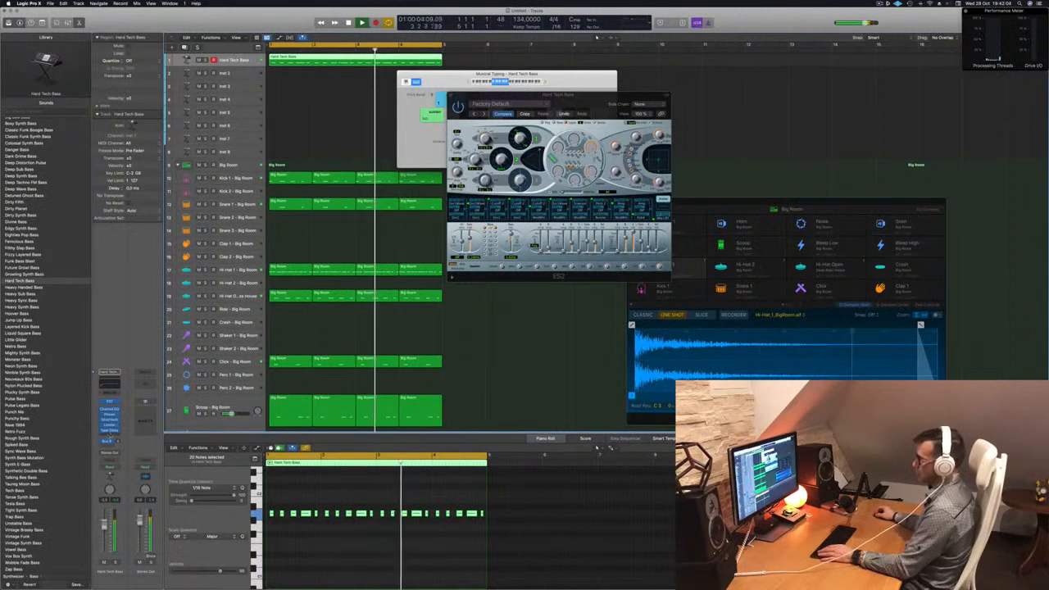
left_click(108, 431)
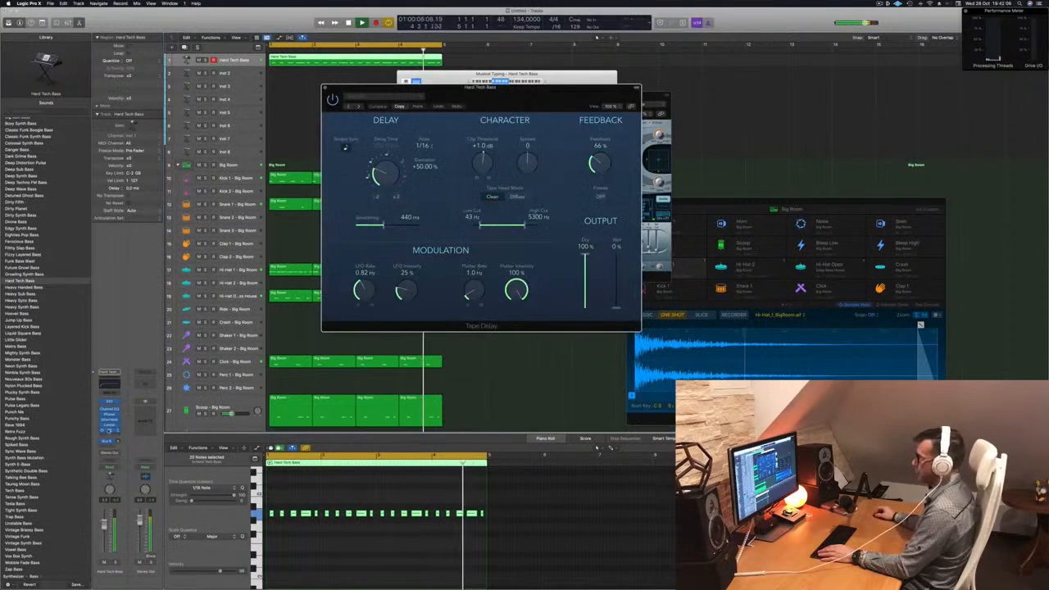
left_click_drag(617, 307, 616, 290)
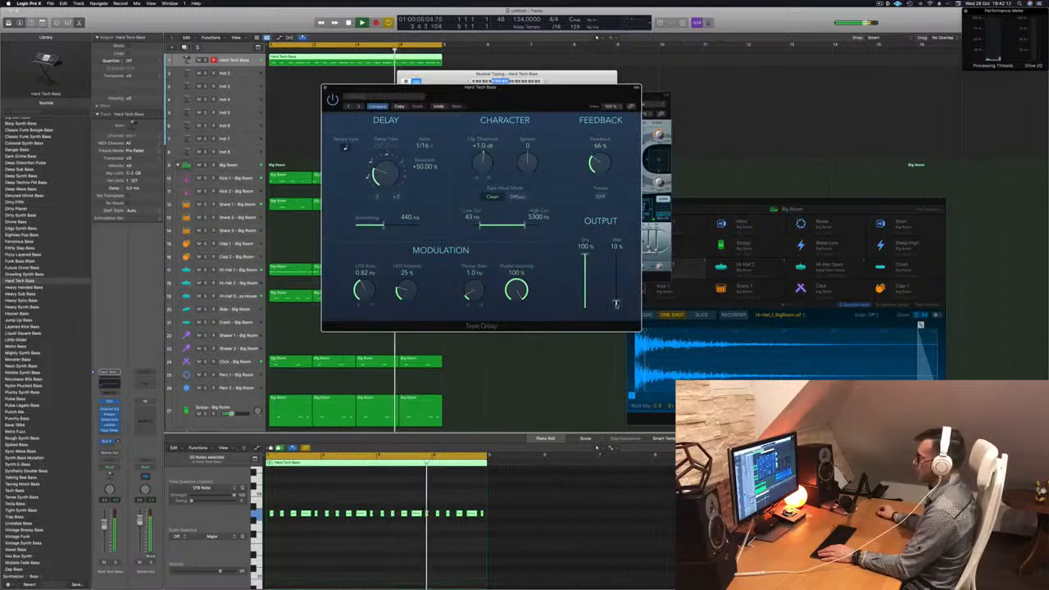
left_click_drag(542, 105, 596, 71)
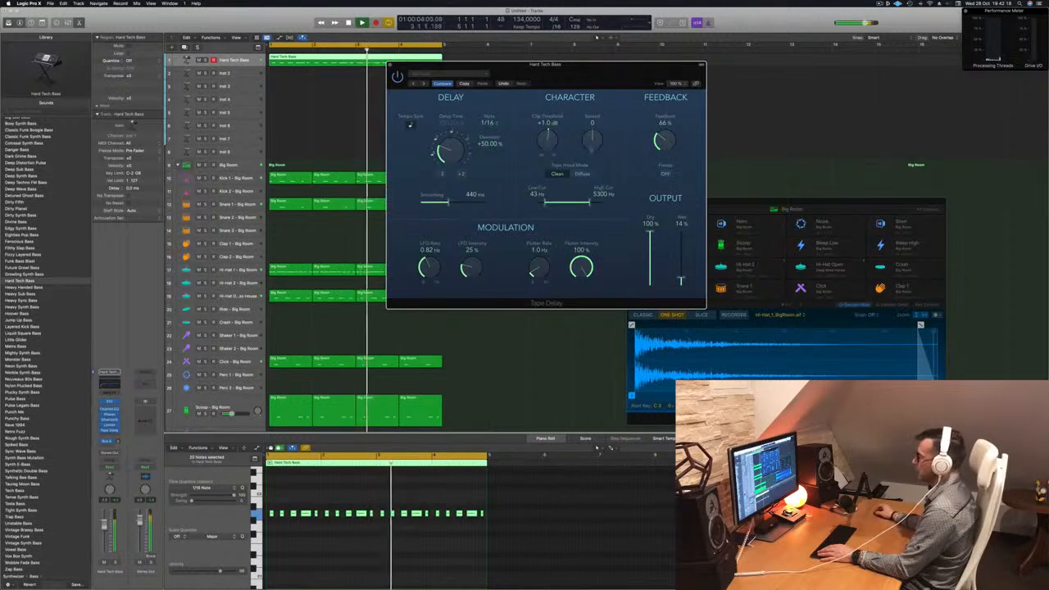
Toggle the delay's tempo sync off and back on, and set the delay time to a 1/8 note
left_click(411, 123)
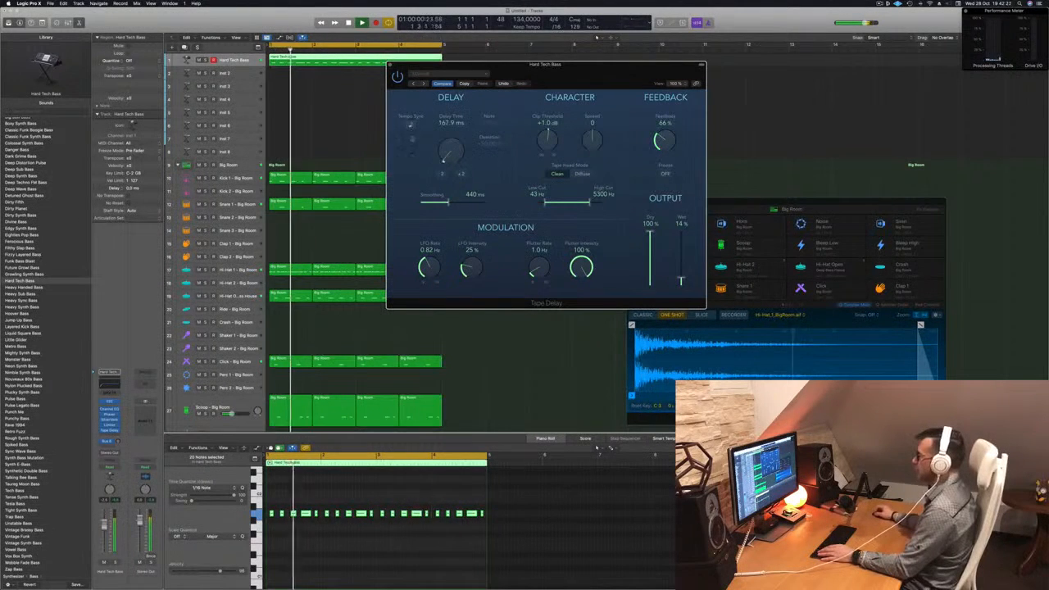
left_click(411, 124)
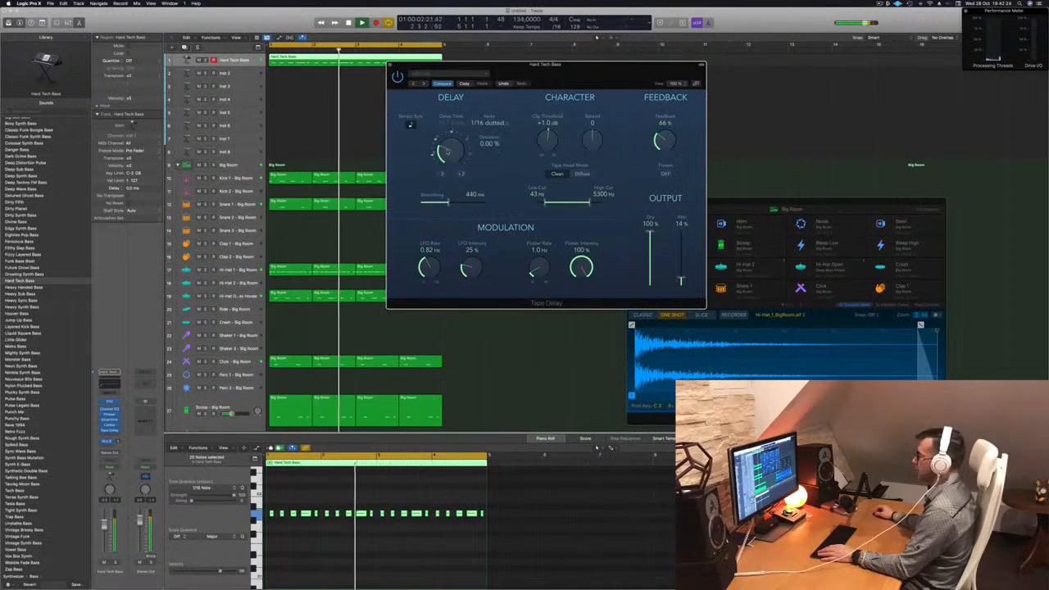
left_click_drag(449, 142, 449, 132)
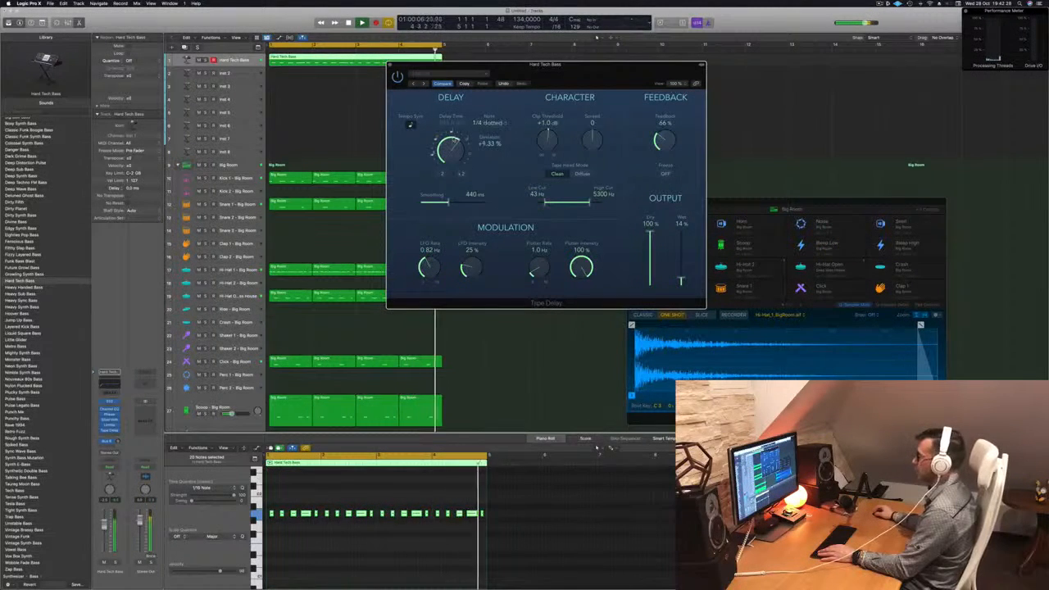
left_click_drag(455, 141, 453, 170)
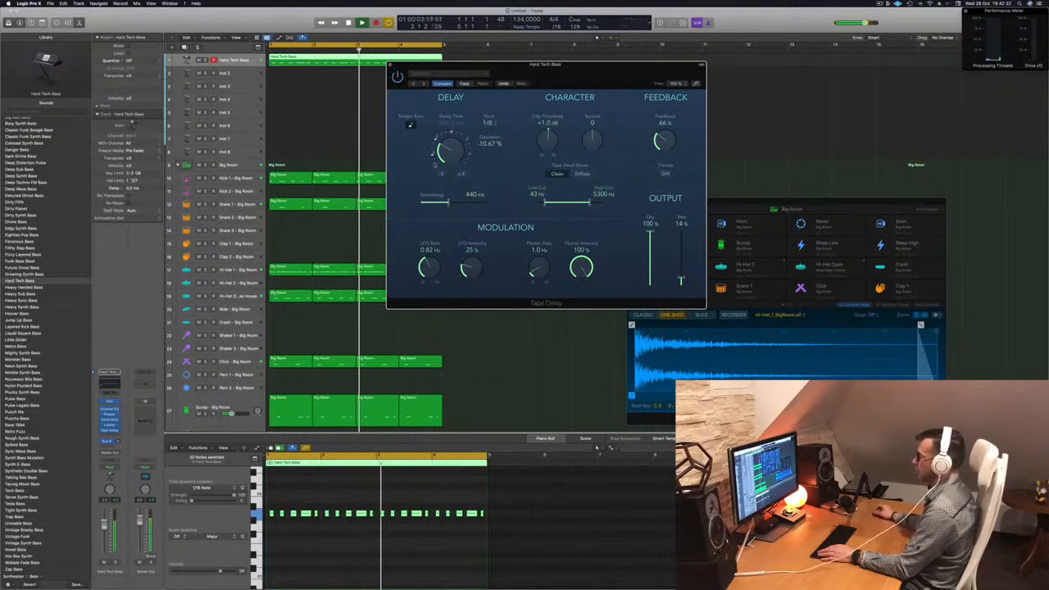
Set the Tape Delay's smoothing to 670 ms and its deviation to 0%
left_click_drag(448, 202, 391, 205)
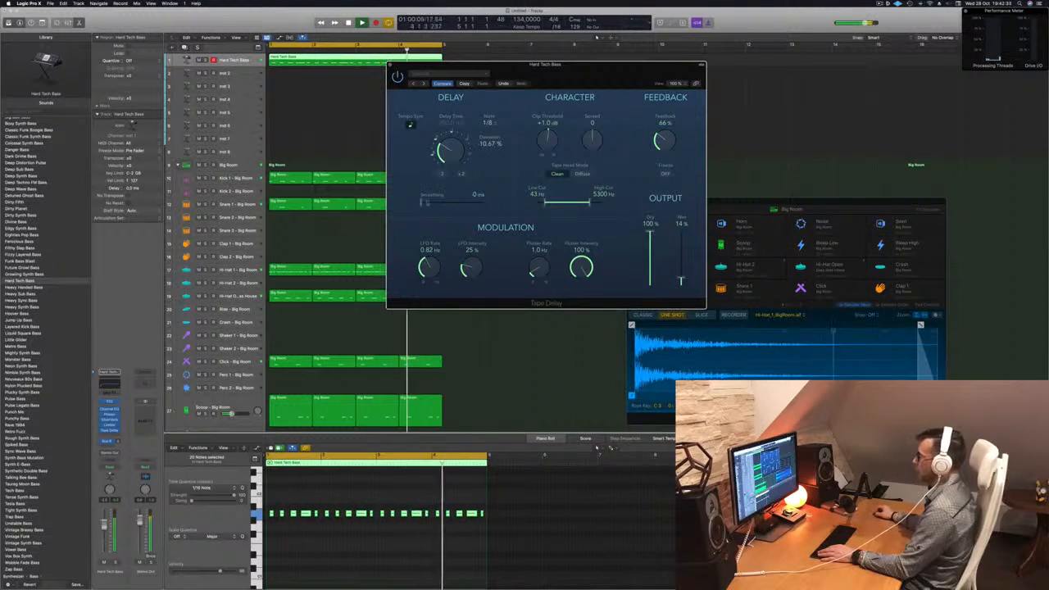
left_click_drag(518, 202, 464, 203)
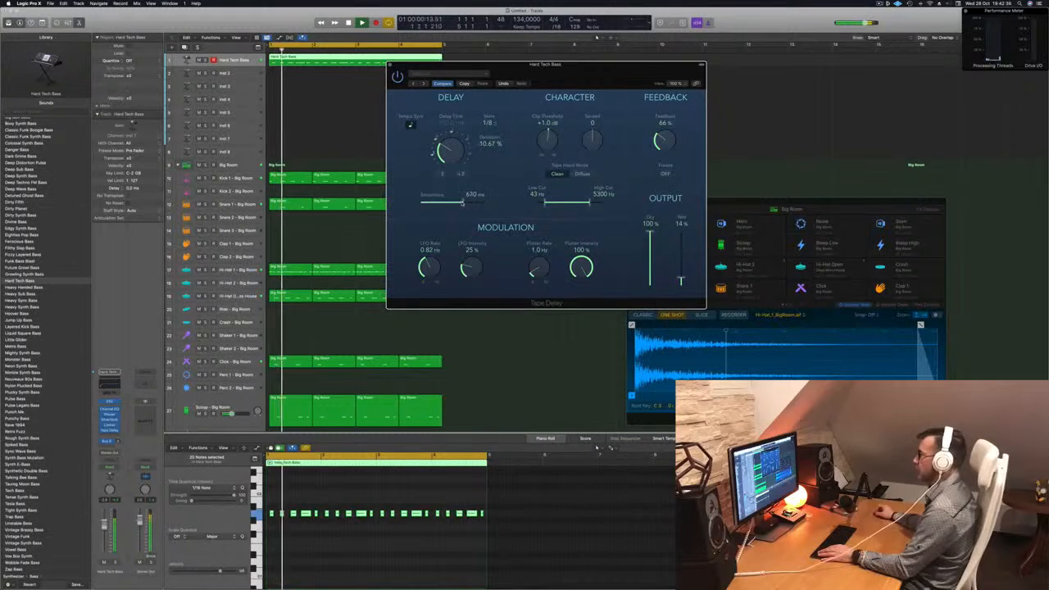
mouse_move(489, 143)
left_mouse_down()
mouse_move(489, 165)
mouse_move(489, 132)
left_mouse_up()
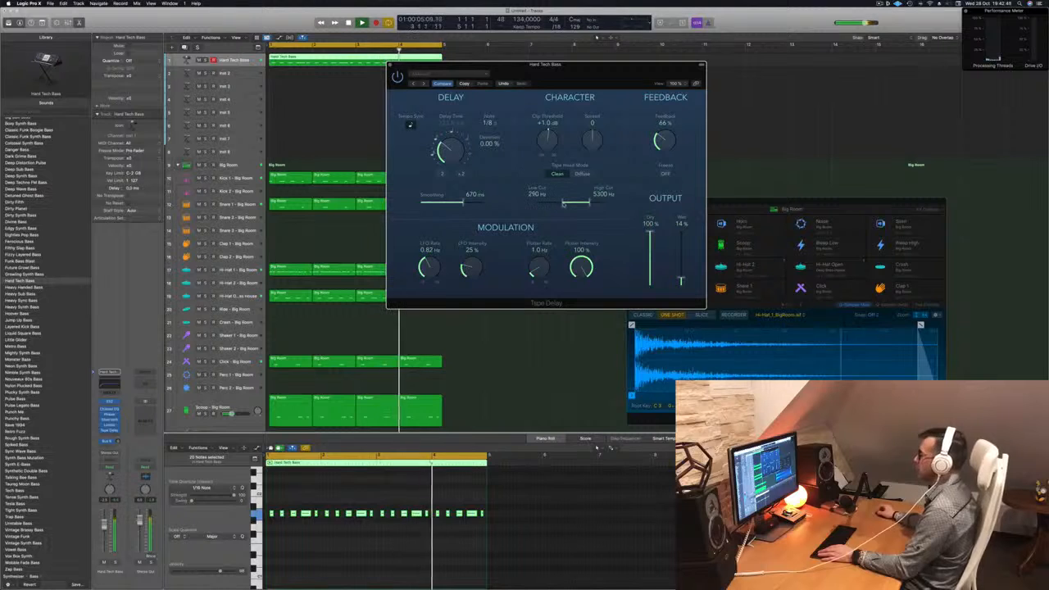
Set the delay's low cut to 180 Hz and high cut to 20000 Hz, raise the wet output to 17%, and close it
left_click_drag(572, 205, 607, 206)
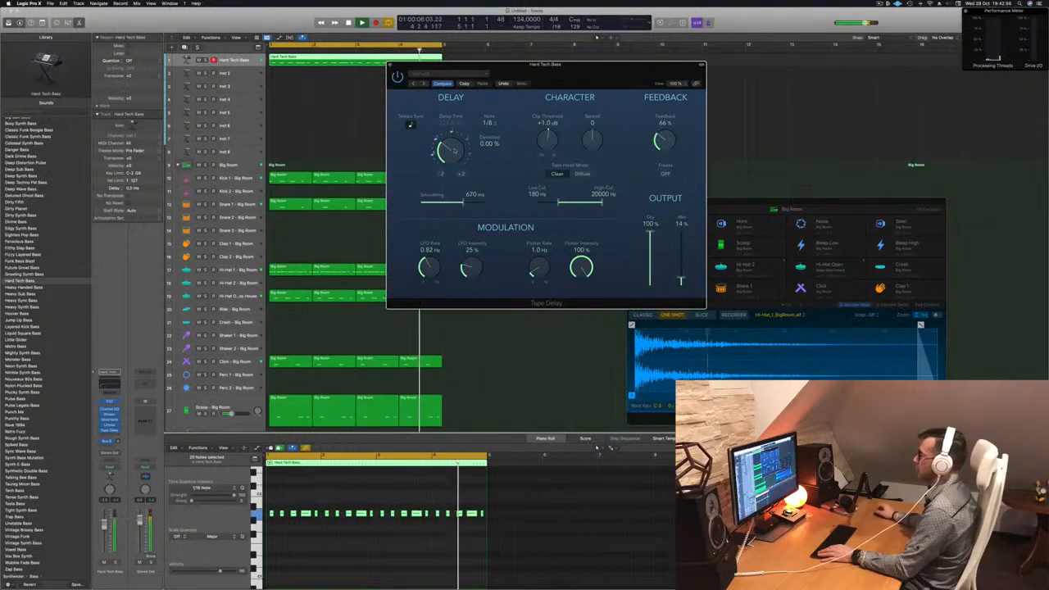
left_click_drag(451, 143, 453, 153)
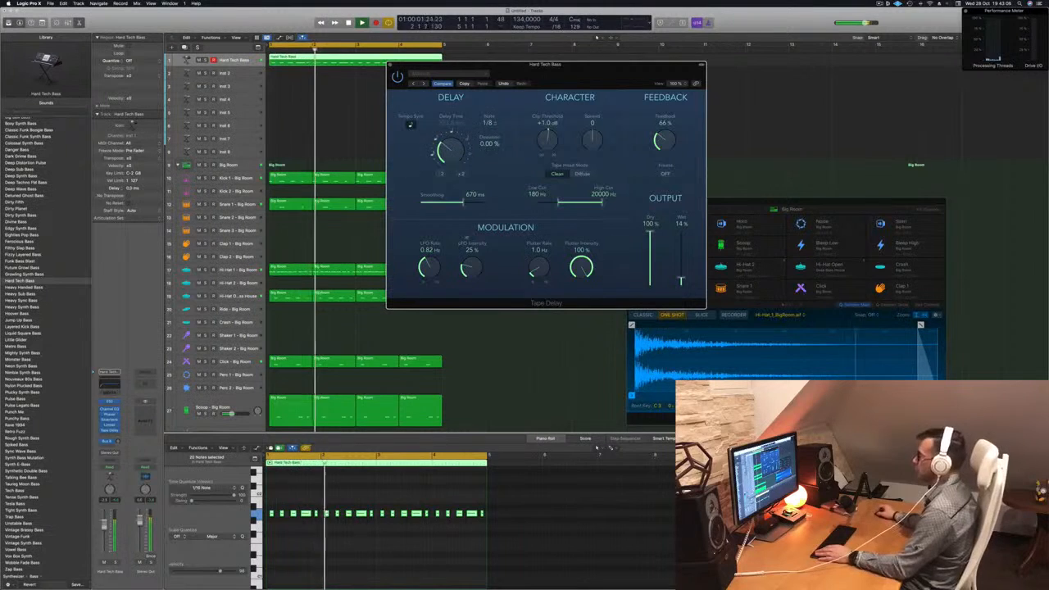
left_click_drag(525, 64, 541, 70)
mouse_move(697, 285)
left_mouse_down()
mouse_move(698, 266)
mouse_move(698, 285)
left_mouse_up()
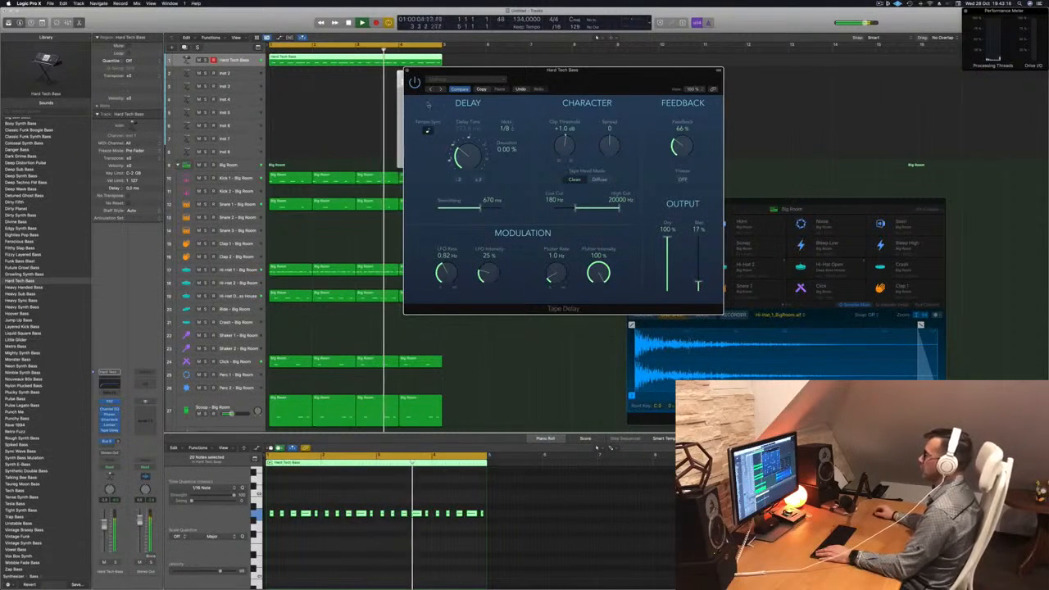
left_click(408, 71)
Move the floating windows clear of the tracks, open Alchemy on the Inst 2 track, and filter its presets to the Synths category
left_click_drag(476, 74, 715, 89)
left_click_drag(594, 101, 786, 116)
left_click(246, 73)
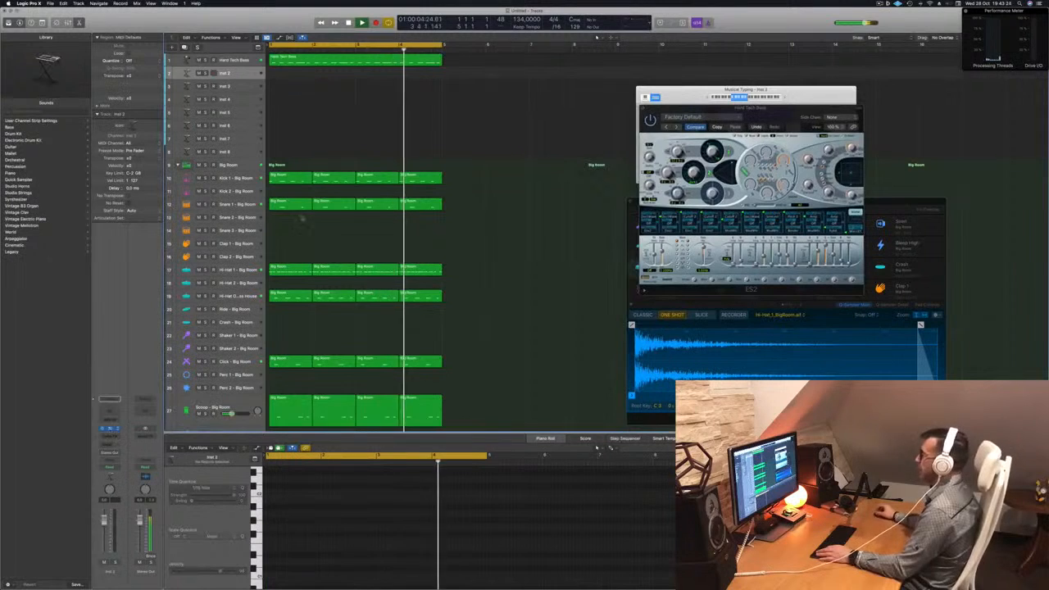
left_click_drag(485, 101, 469, 100)
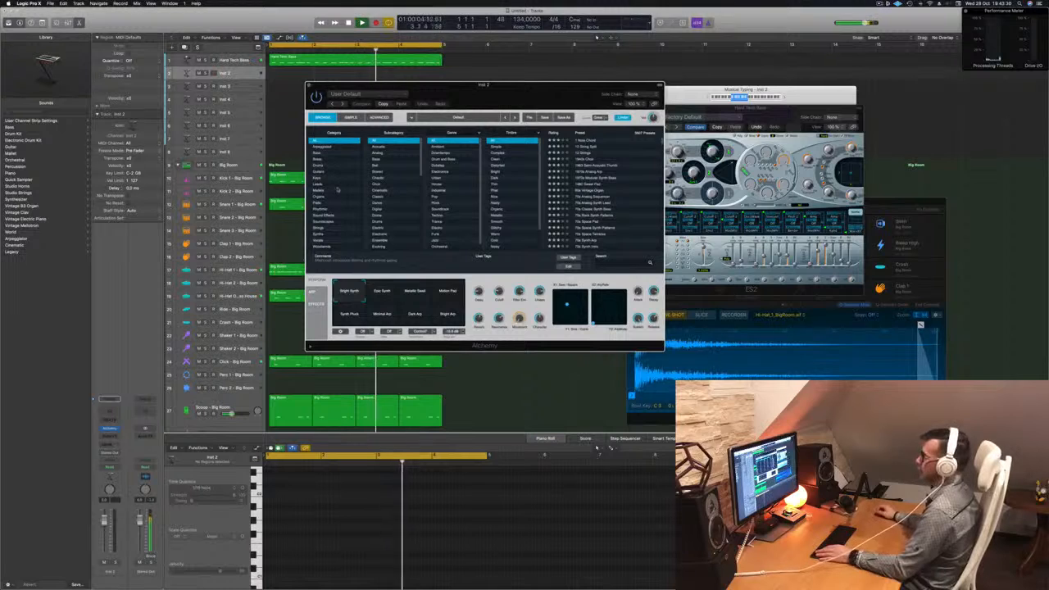
left_click(334, 235)
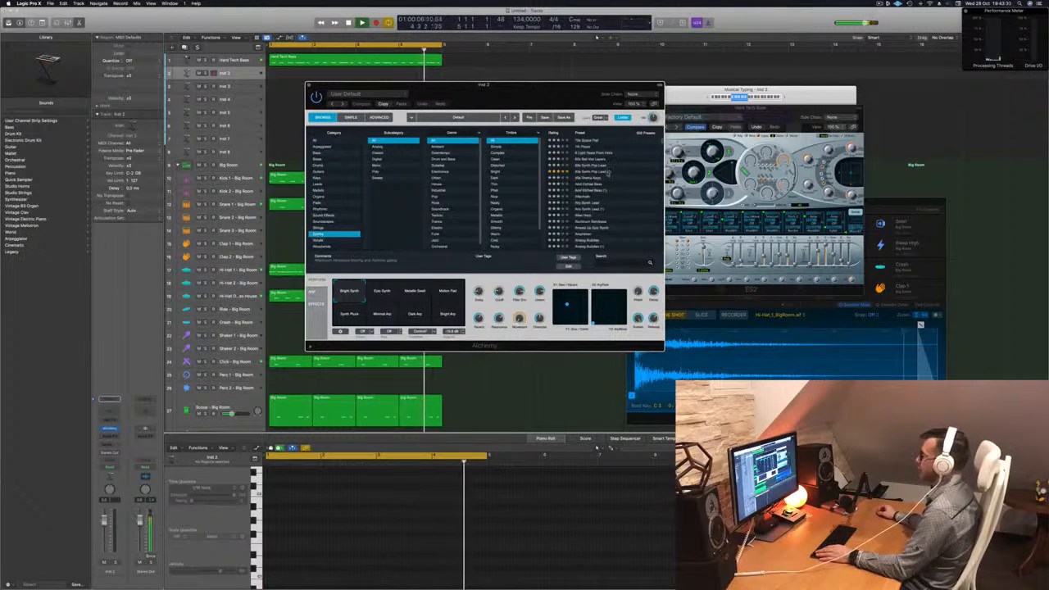
Filter the Alchemy synth presets to the Distorted timbre and load the Acid Etched Bass preset
scroll(608, 173, "down", 5)
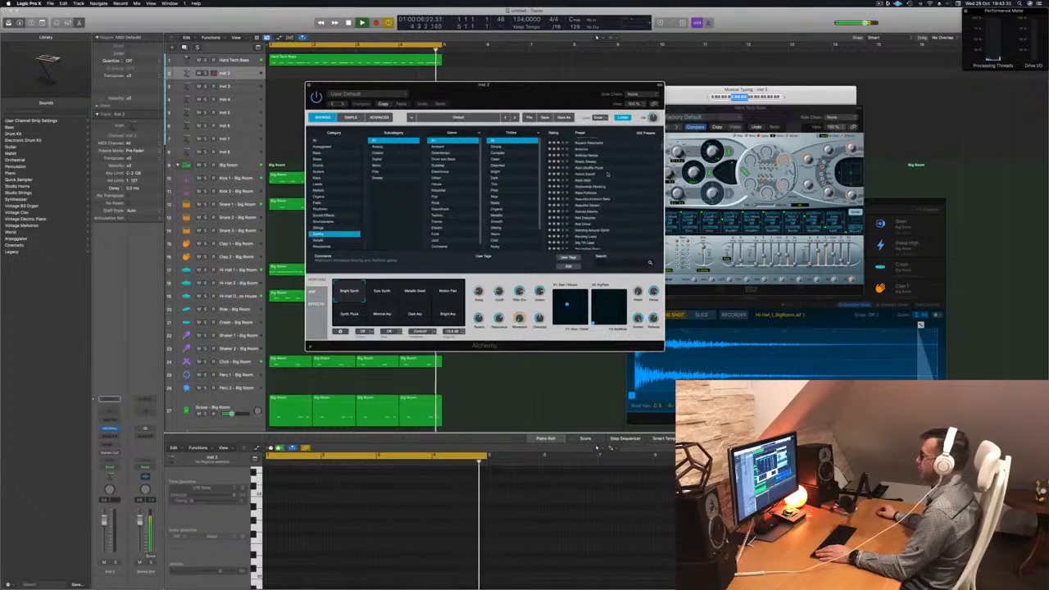
left_click(497, 165)
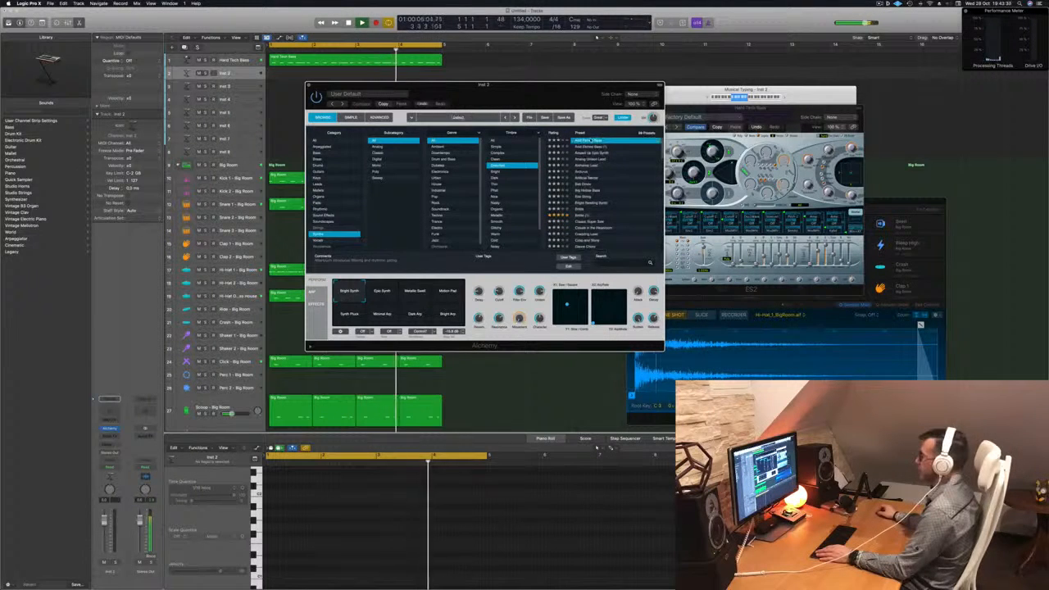
left_click(793, 97)
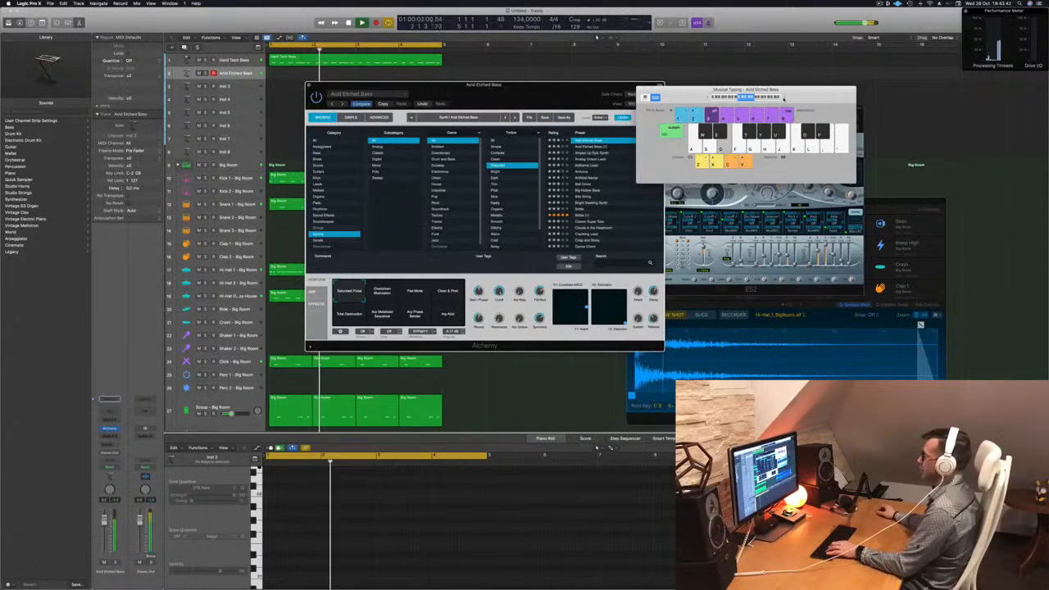
Audition the Acid Etched Bass performance snapshots, including Pad Mode, Clean & Phat, Total Destruction and Arp Acid
left_click(413, 297)
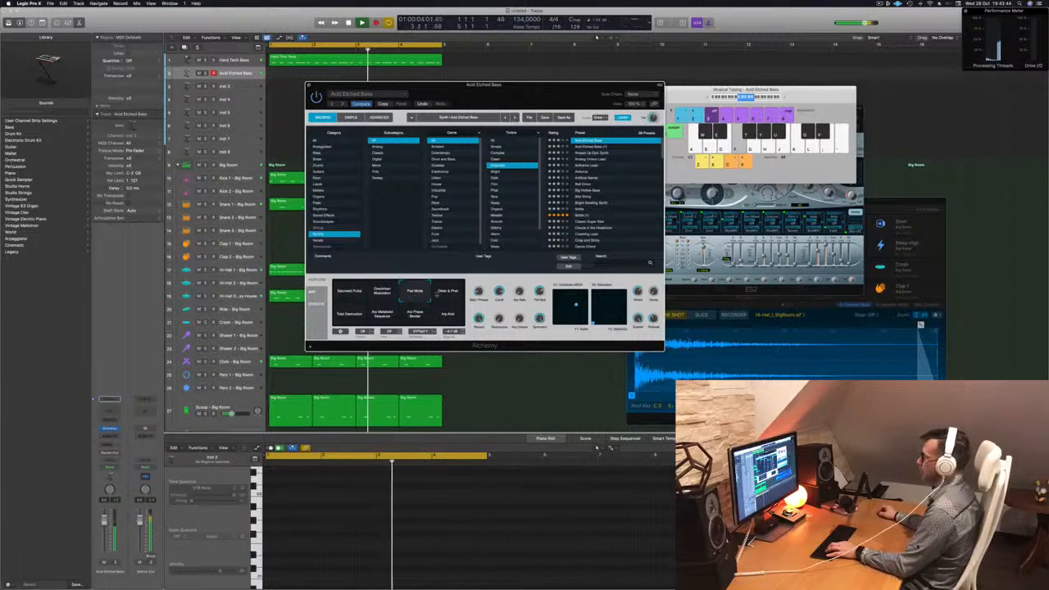
left_click(382, 295)
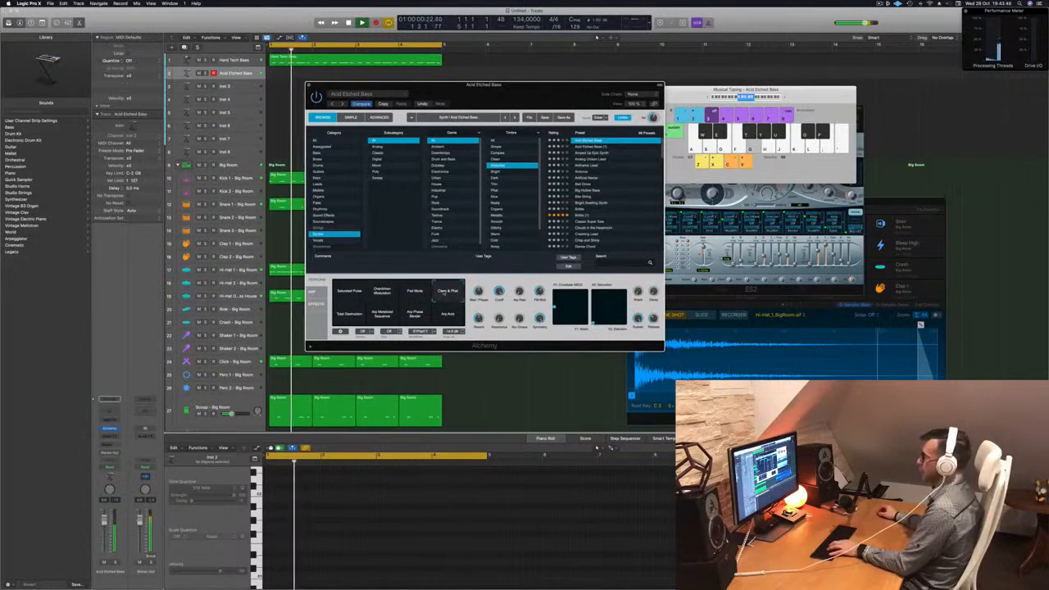
left_click(447, 313)
left_click(415, 313)
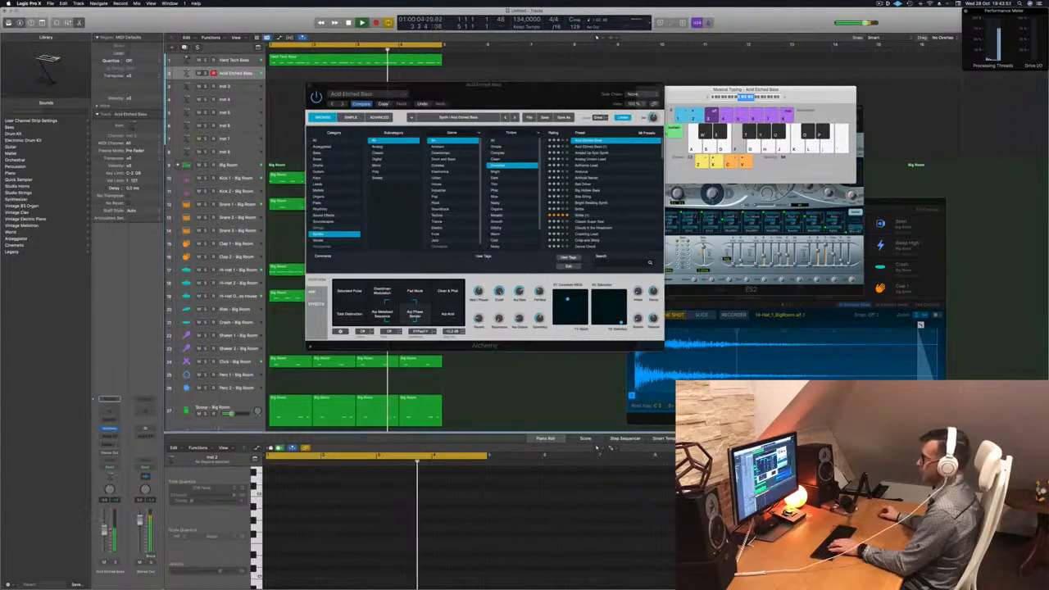
left_click(380, 313)
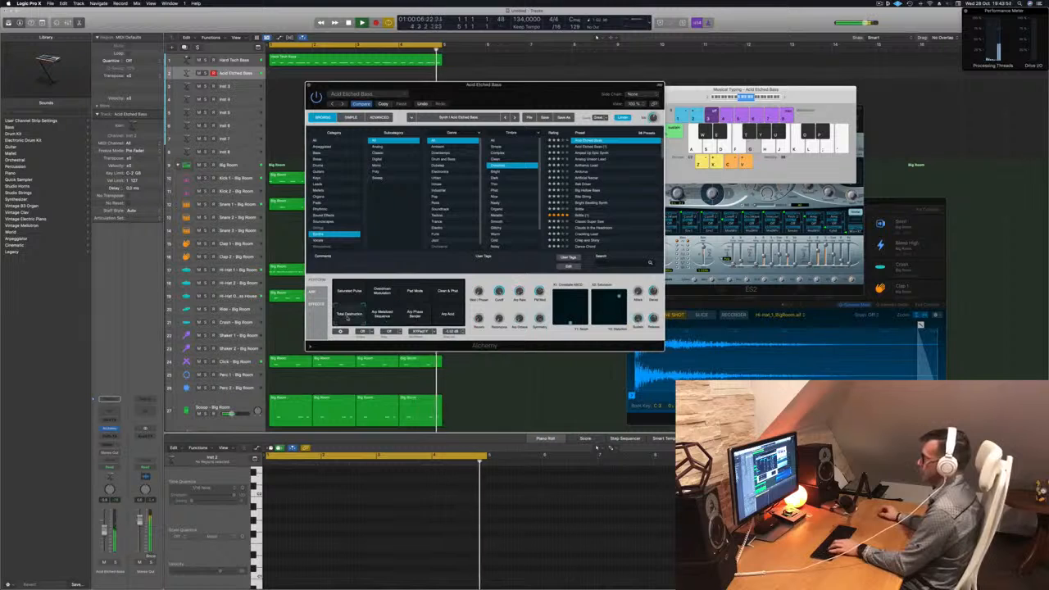
left_click(448, 314)
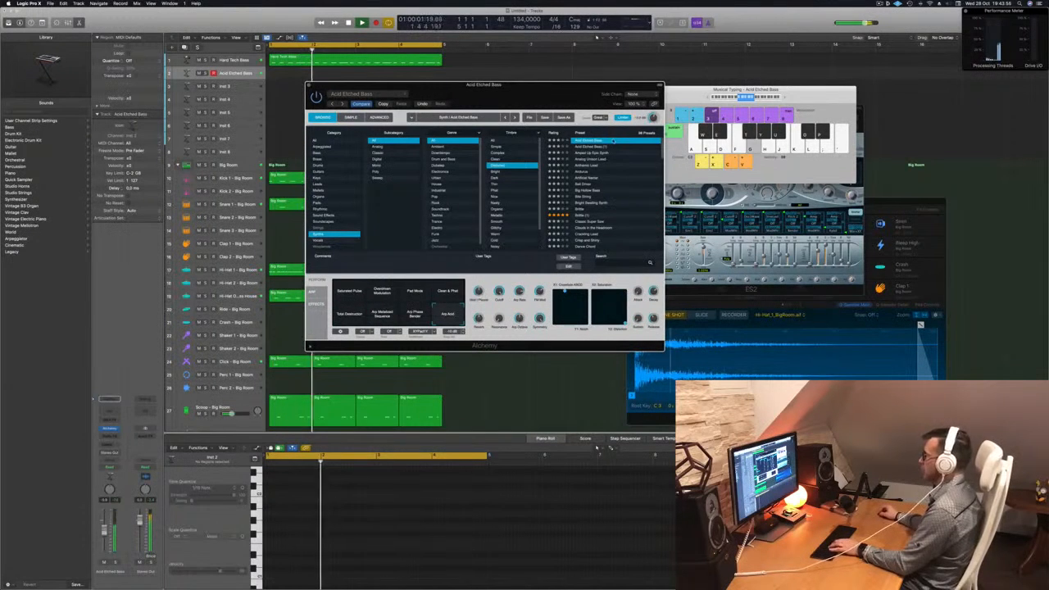
Load the Amped Up Epic Synth preset and audition its performance snapshots through to Heavy
left_click(593, 154)
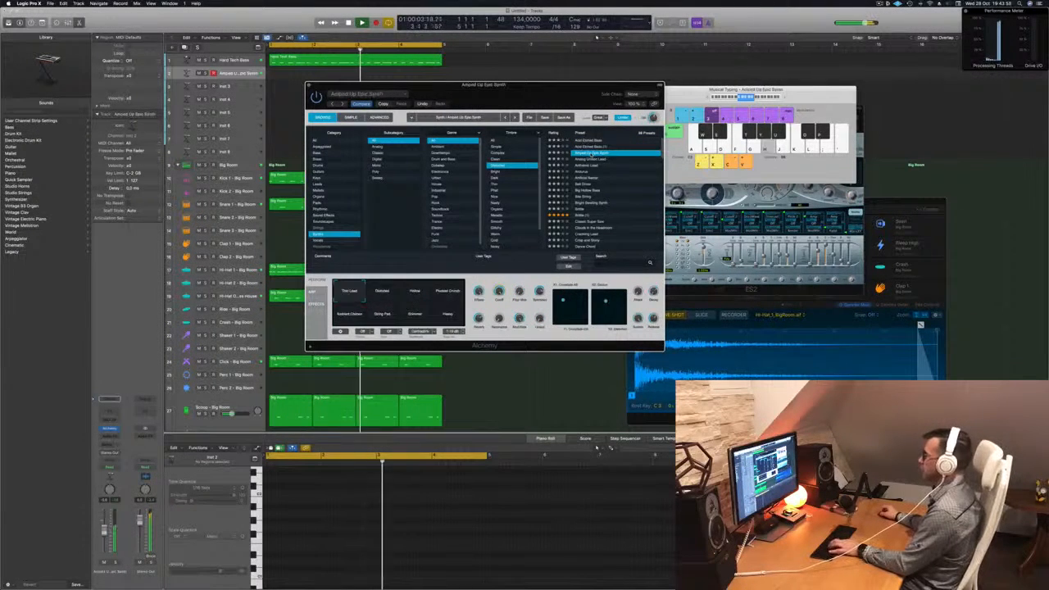
left_click(392, 295)
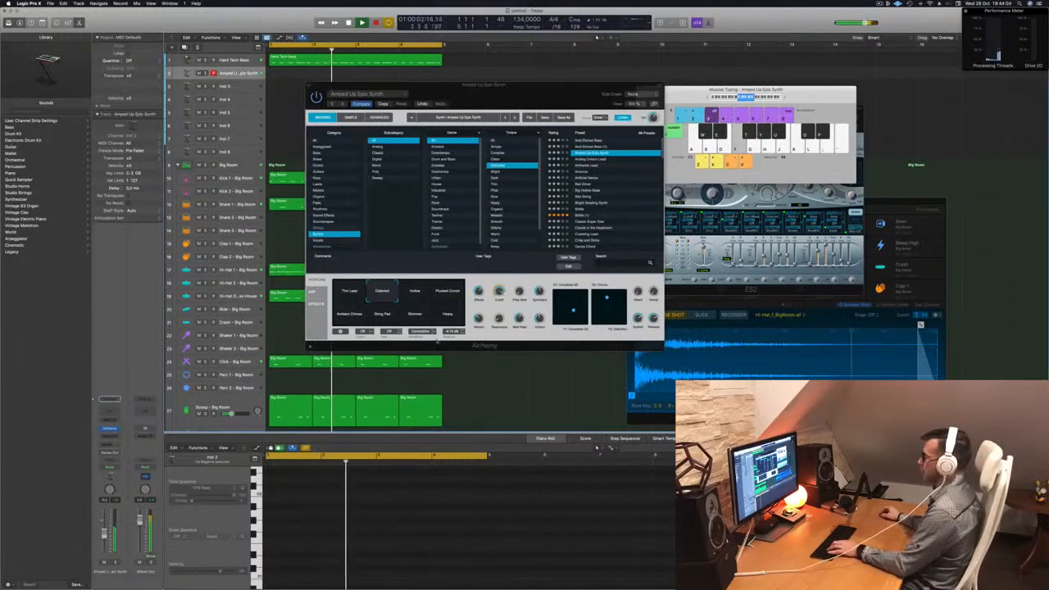
left_click(423, 295)
left_click(448, 293)
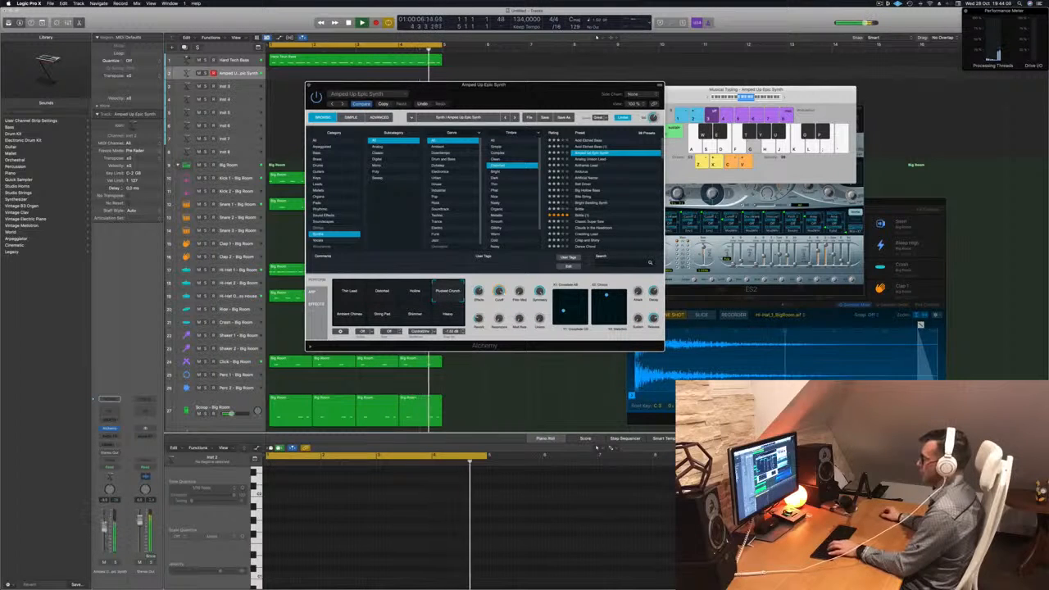
left_click(361, 314)
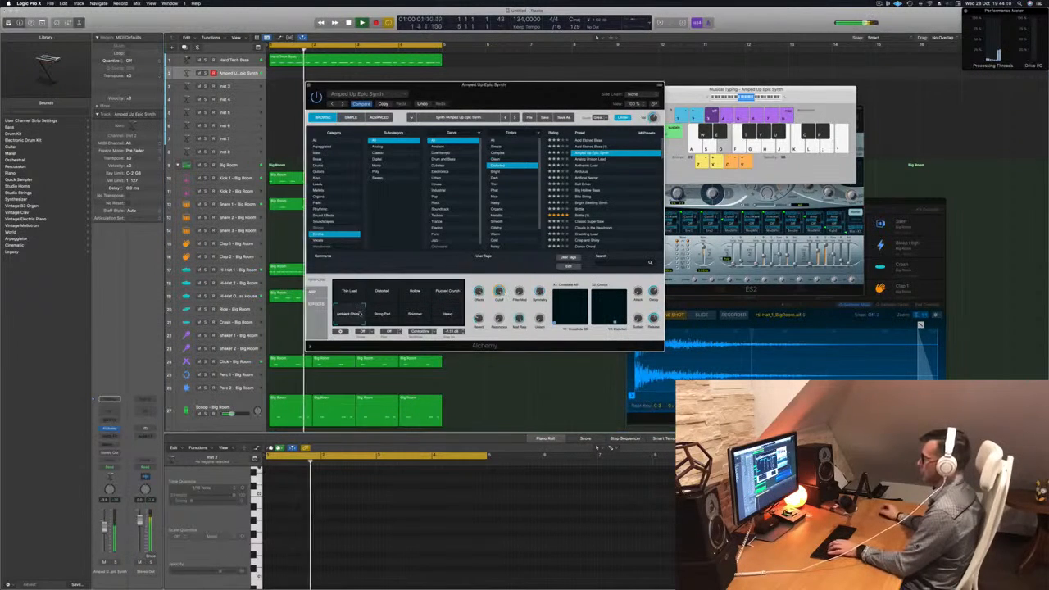
left_click(383, 314)
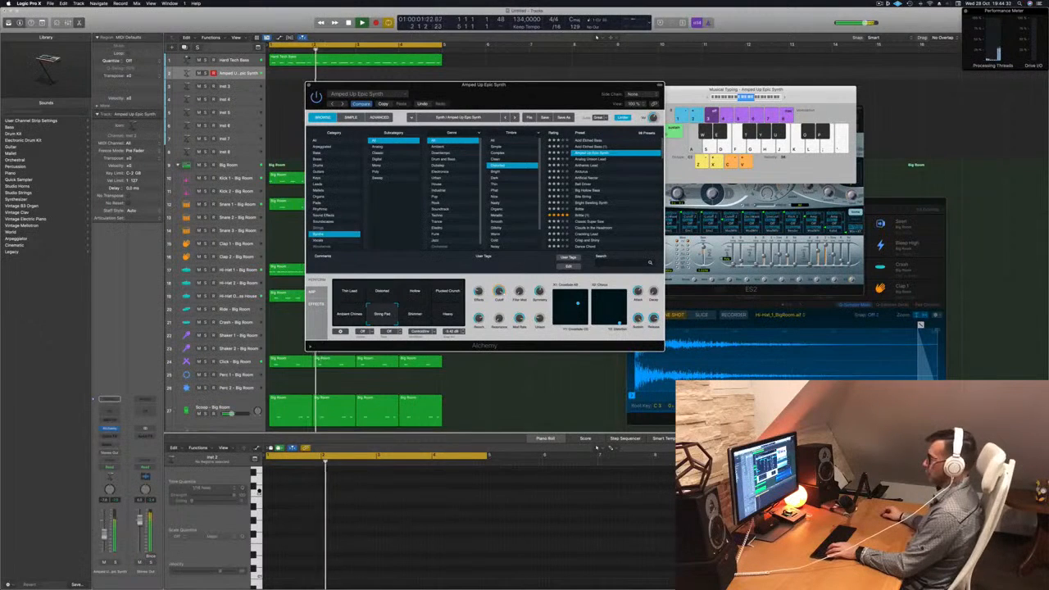
left_click(415, 314)
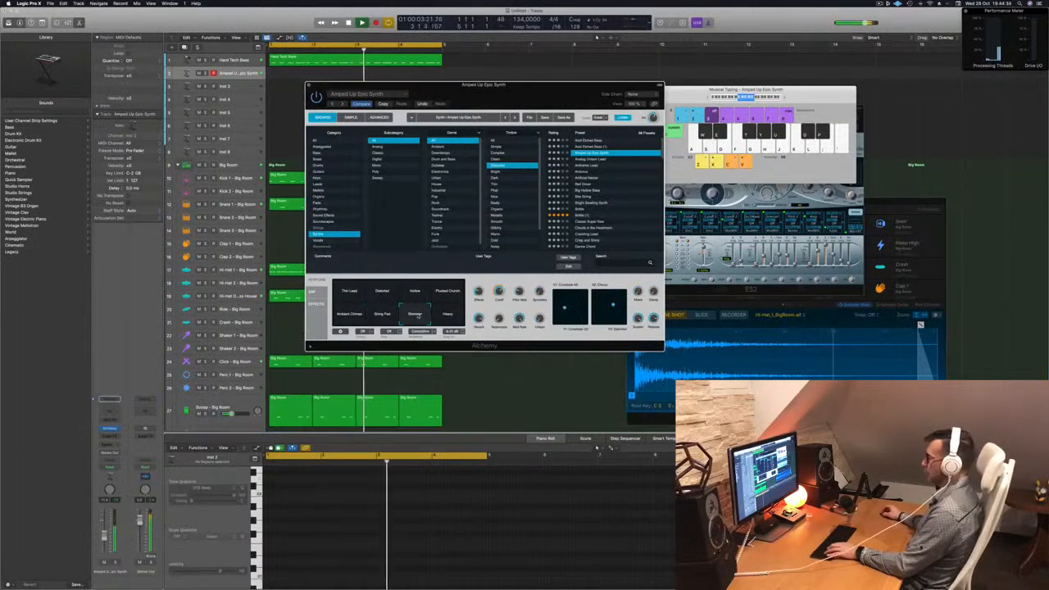
left_click(456, 315)
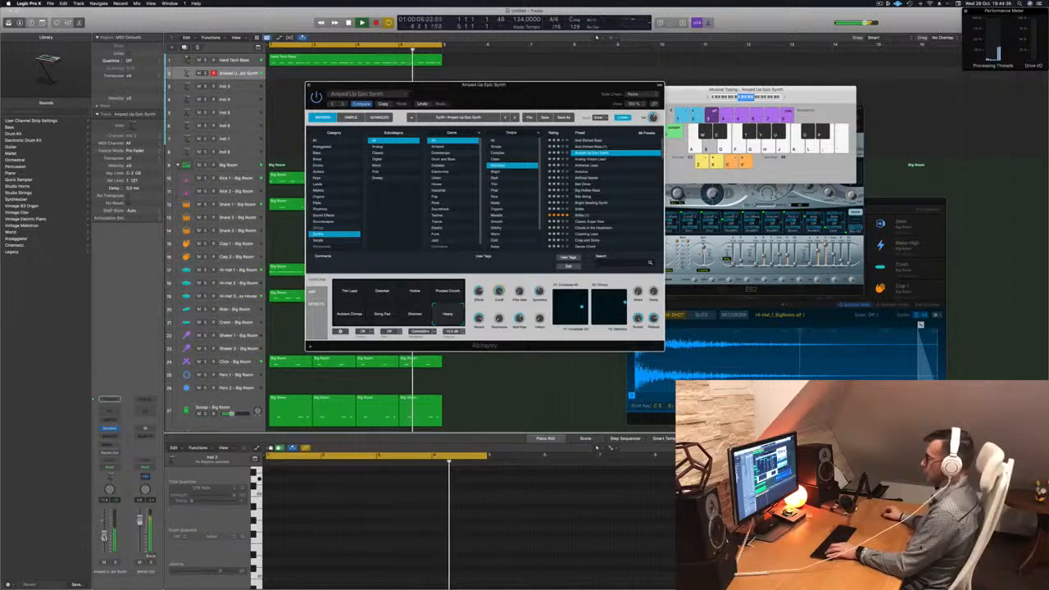
Adjust the Amped Up Epic Synth track's volume and Alchemy's Release, testing the sound with Musical Typing
left_click(105, 533)
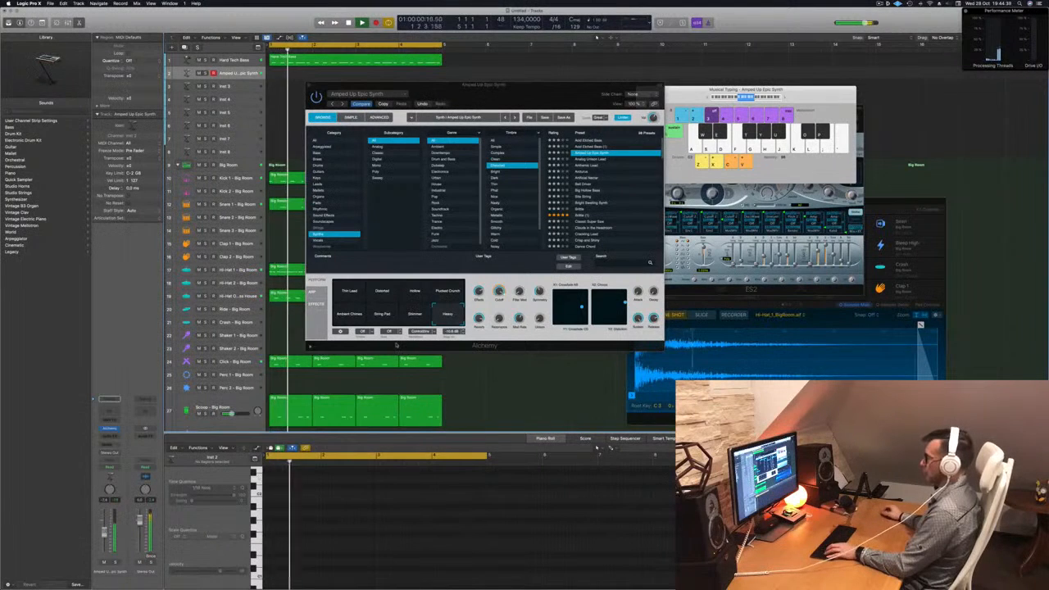
left_click(653, 345)
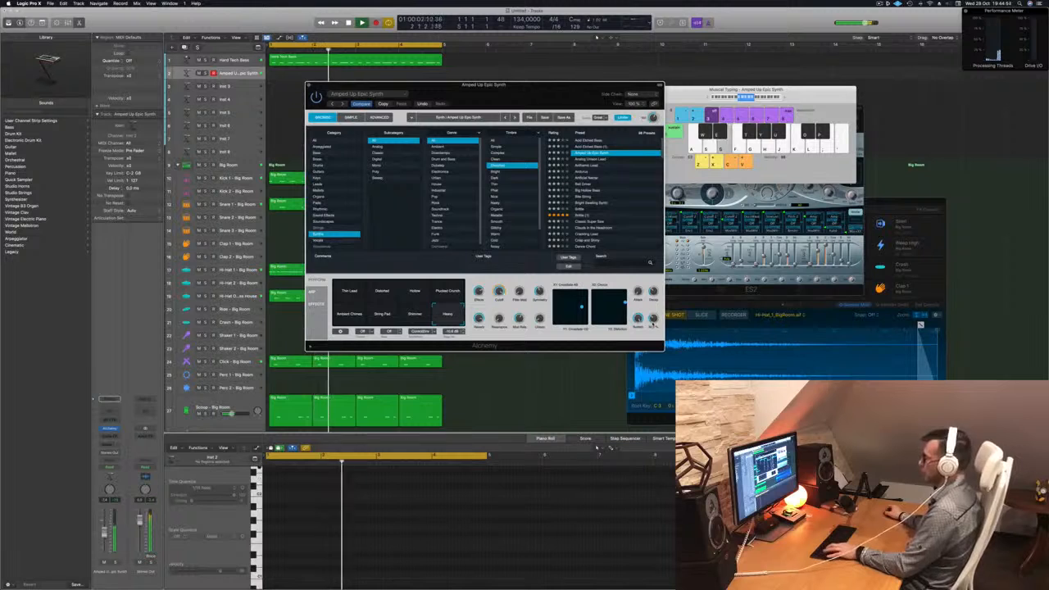
key("s")
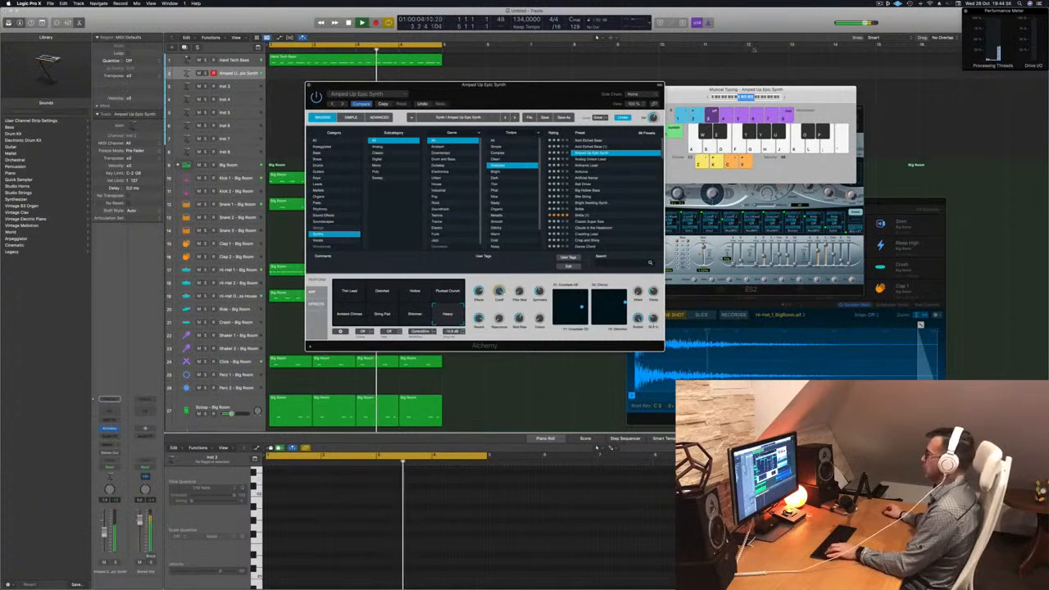
left_click(709, 98)
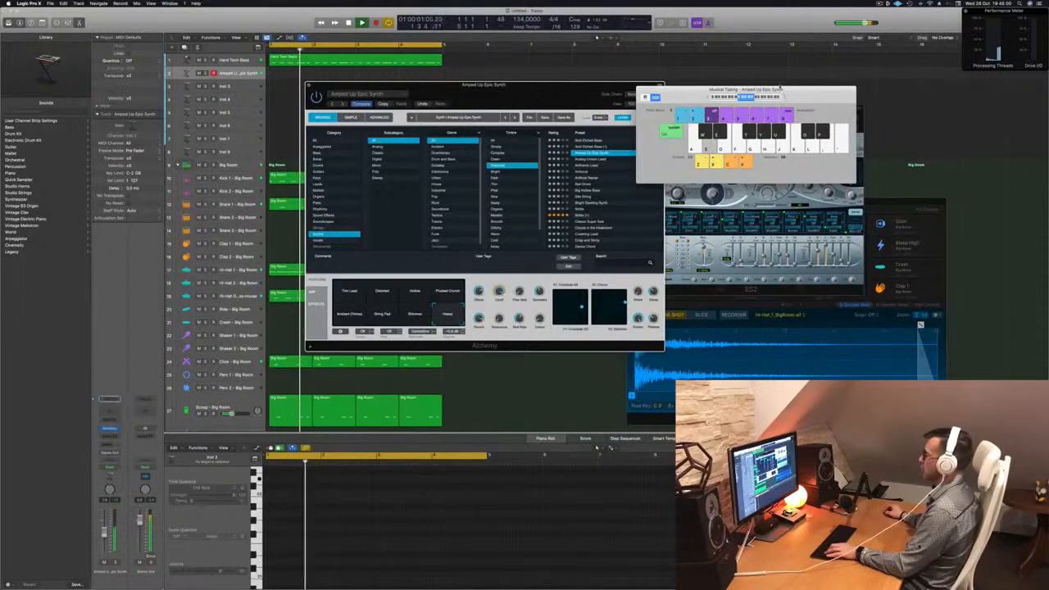
Move the Alchemy window clear of the tracks and show the Hard Tech Bass region's notes in the Piano Roll
left_click_drag(567, 87, 819, 136)
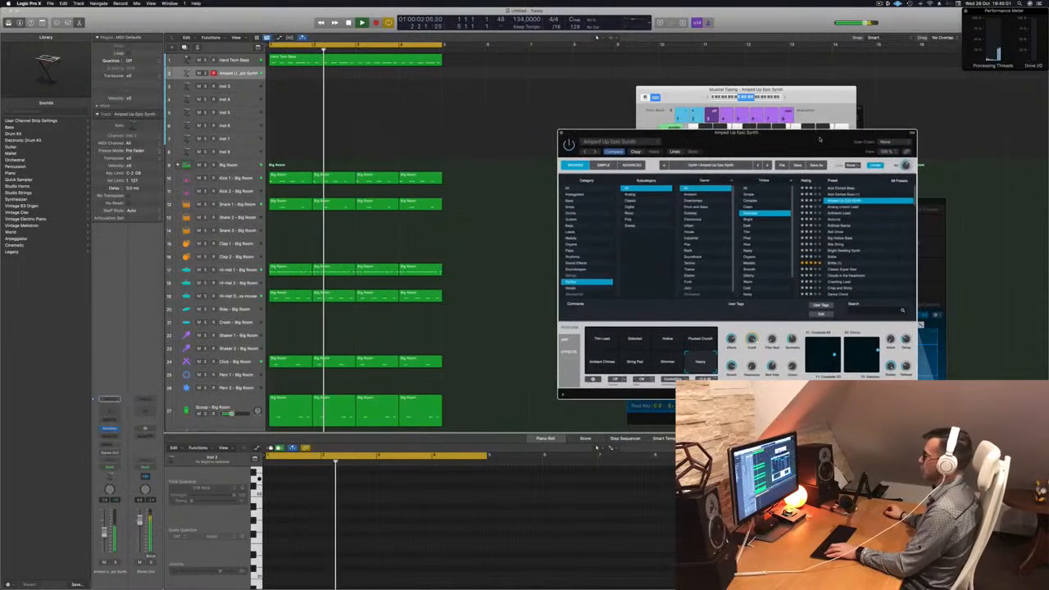
left_click(394, 61)
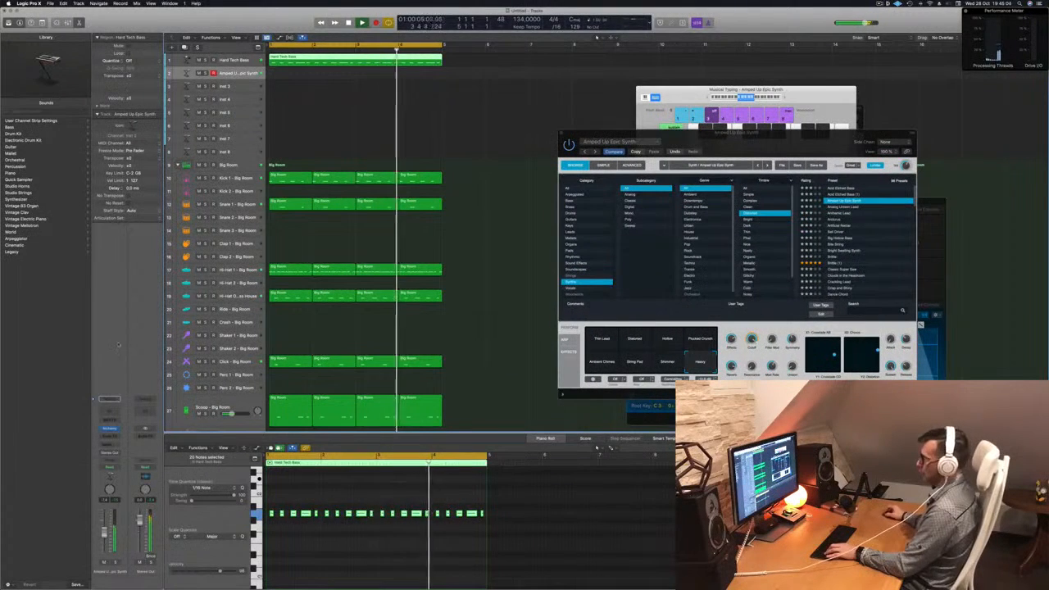
left_click(734, 370)
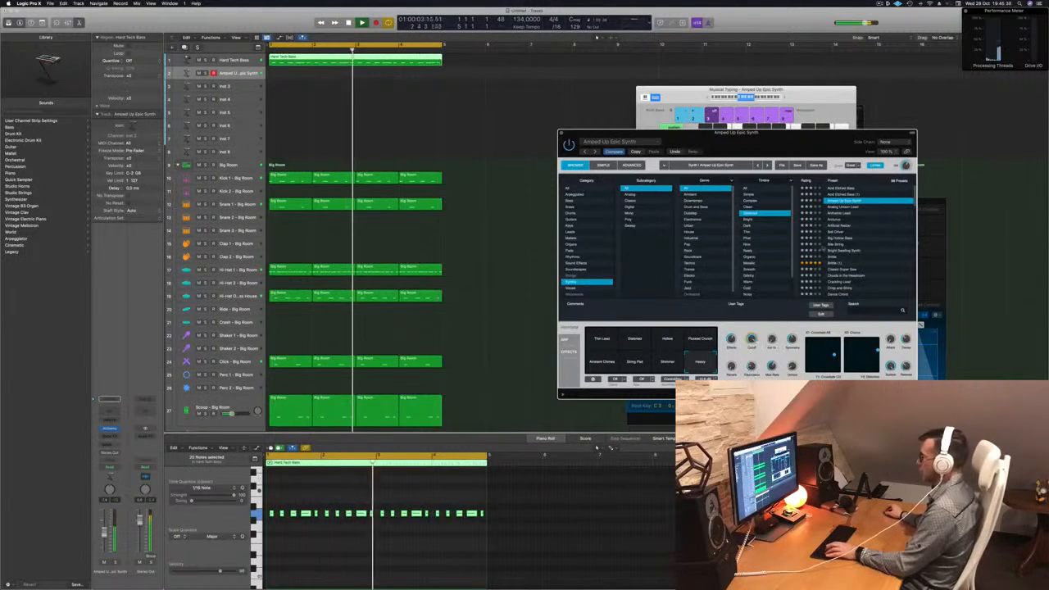
Uncover the Musical Typing keyboard and try the Heavy snapshot in different octaves, comparing it with Thin Lead
left_click_drag(823, 94, 783, 104)
key("d")
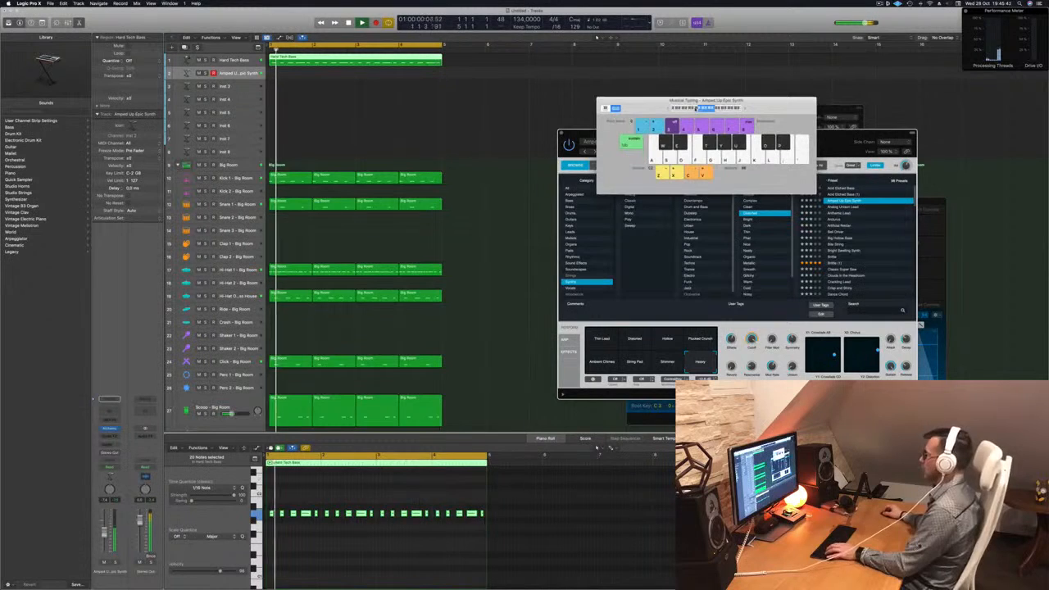
key("x")
key("a")
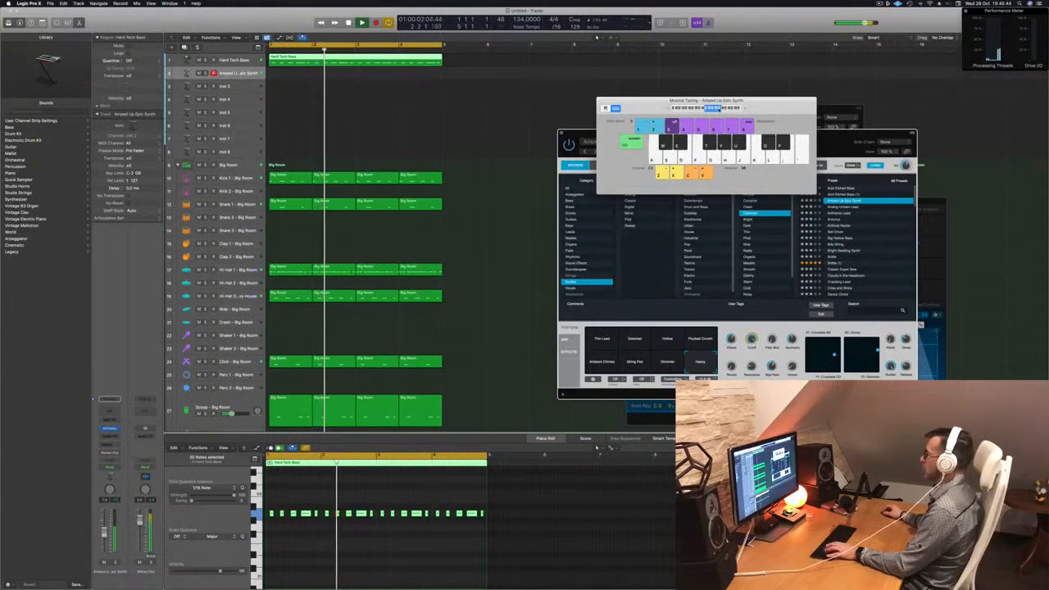
key("z")
key("a")
key("s")
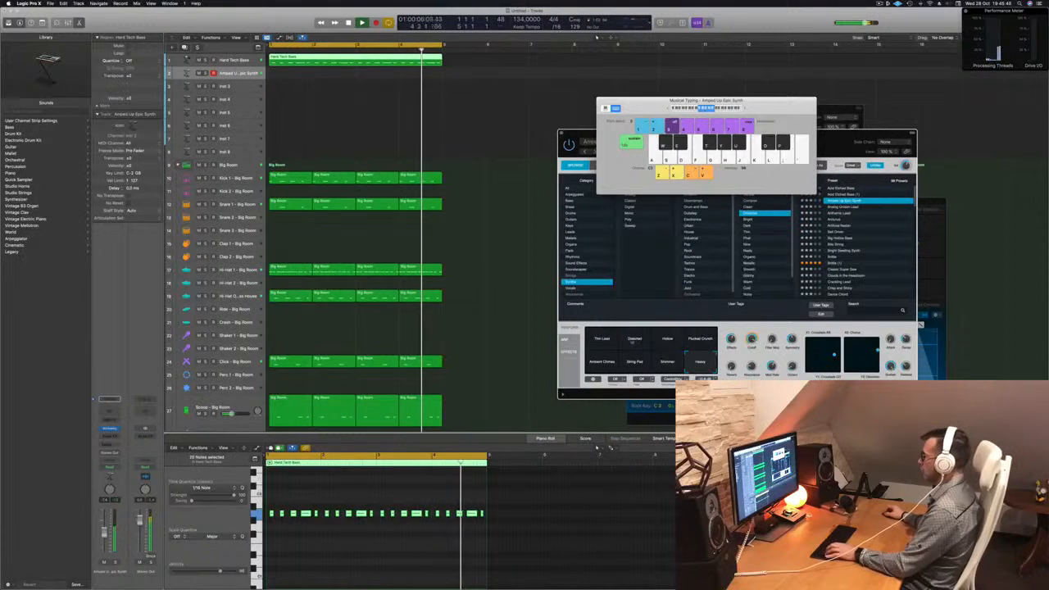
left_click(607, 339)
left_click(701, 361)
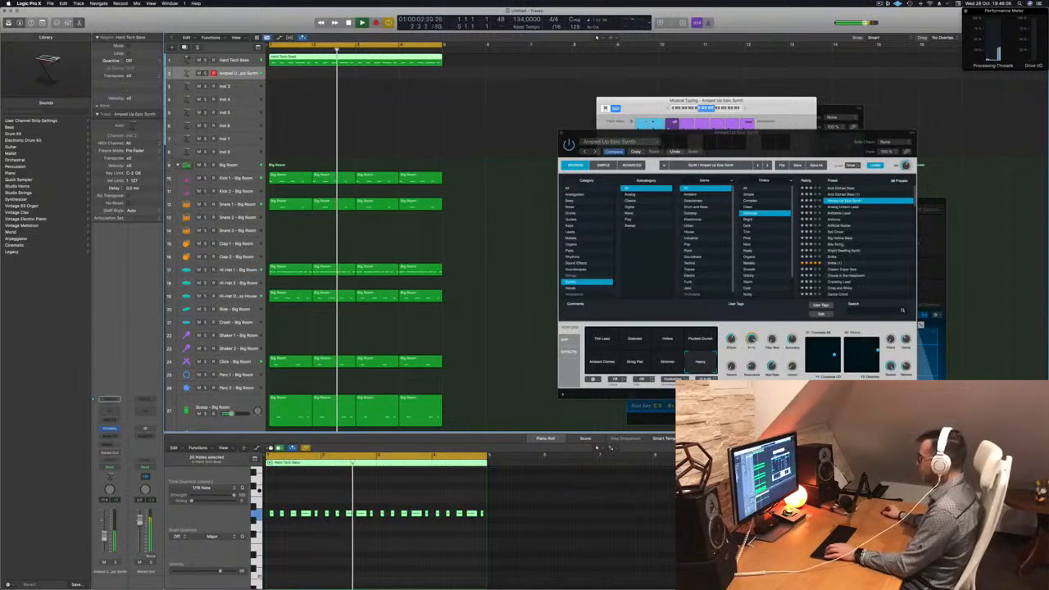
Load the Analog Unison Lead preset in Alchemy and raise its track volume slightly
left_click(847, 210)
left_click(846, 207)
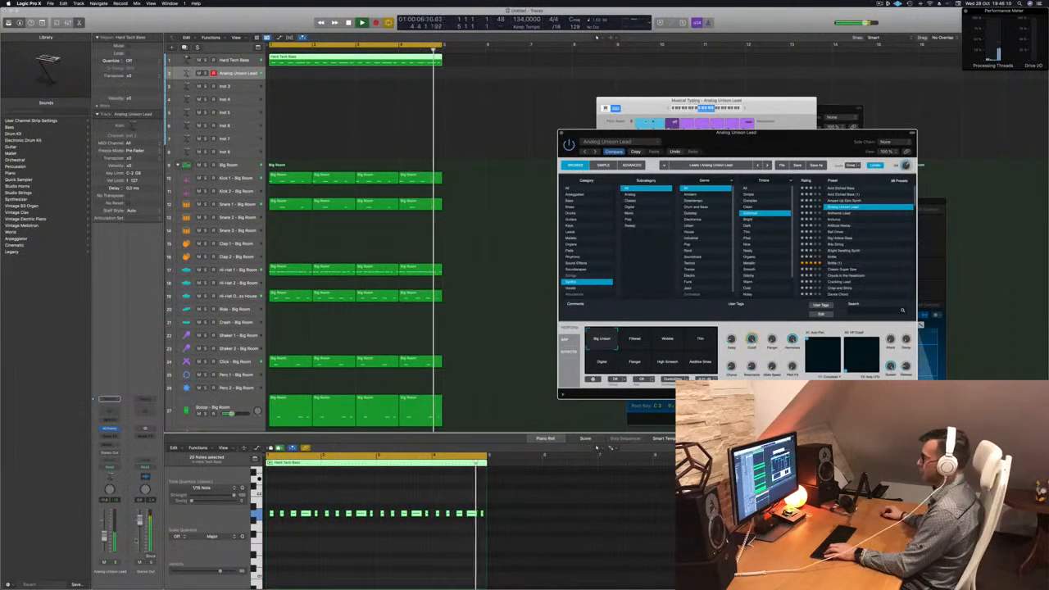
left_click_drag(104, 536, 104, 529)
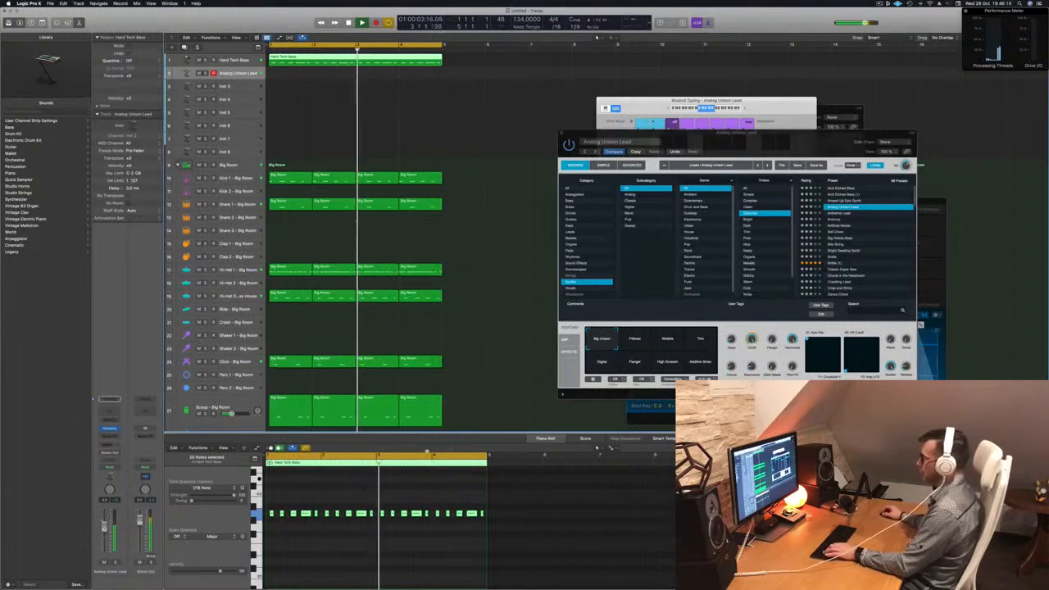
Audition the Analog Unison Lead snapshots, including Wobble, Thin and High Scream, and return to Big Unison
left_click(667, 345)
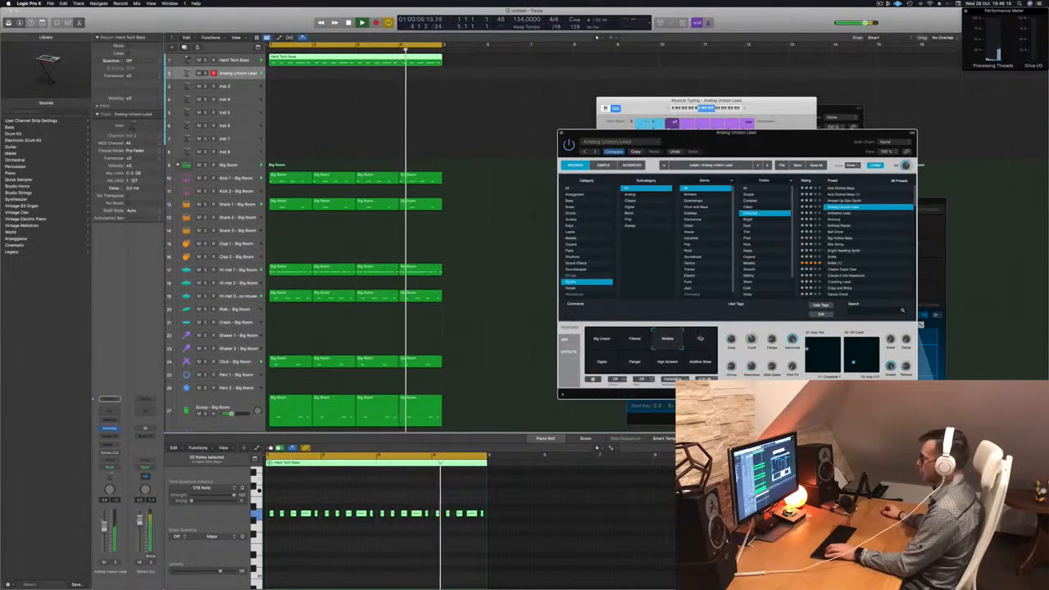
left_click(692, 340)
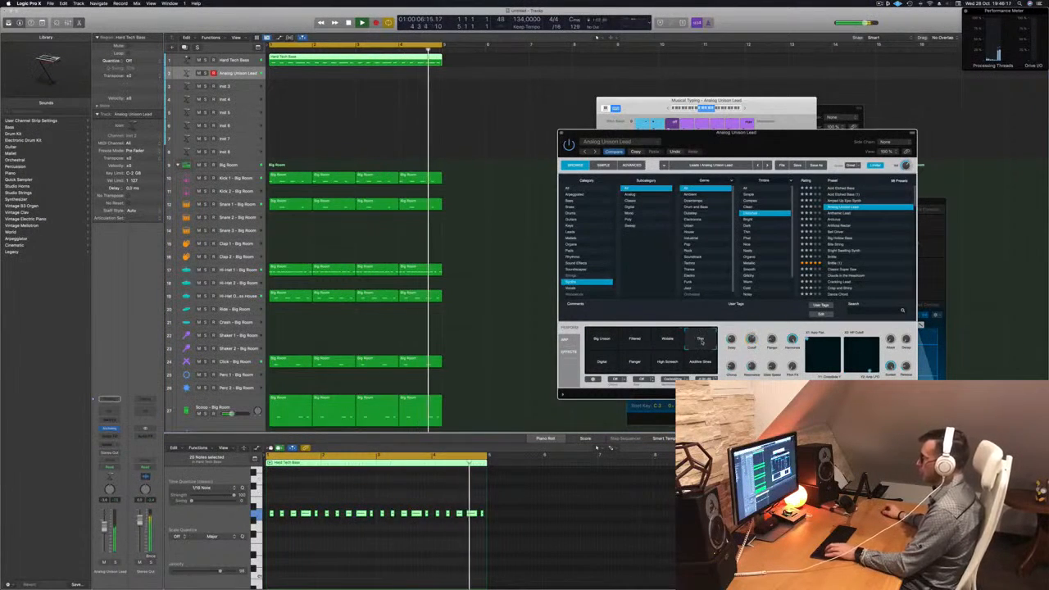
left_click(628, 358)
left_click(670, 366)
left_click(701, 363)
left_click(607, 343)
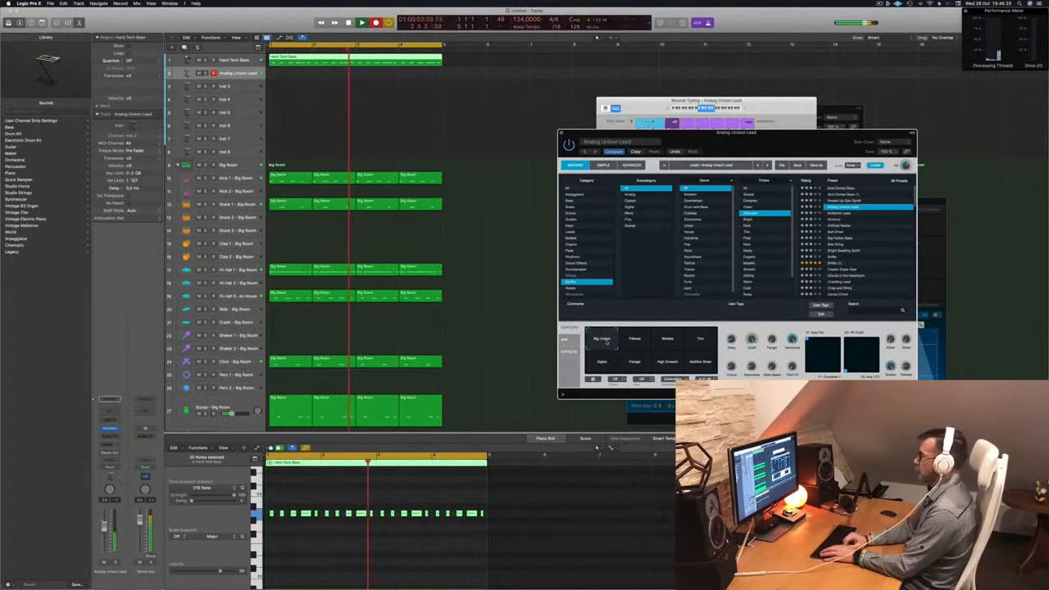
Record one repeated note at the start of each bar of the four-bar loop on the Analog Unison Lead track
key("a")
key("a")
key("a")
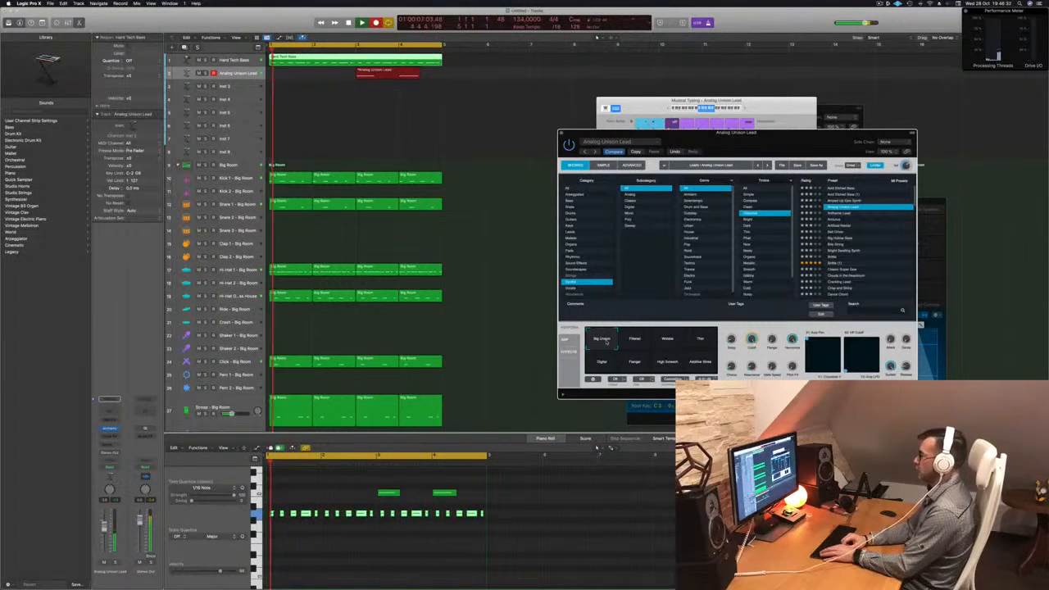
key("a")
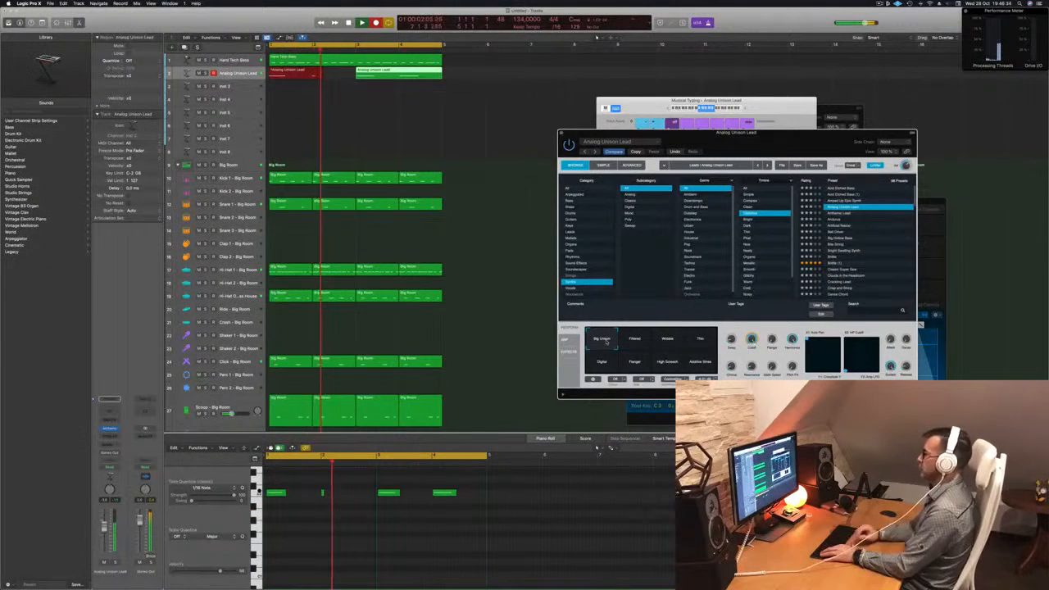
key("space")
key("space")
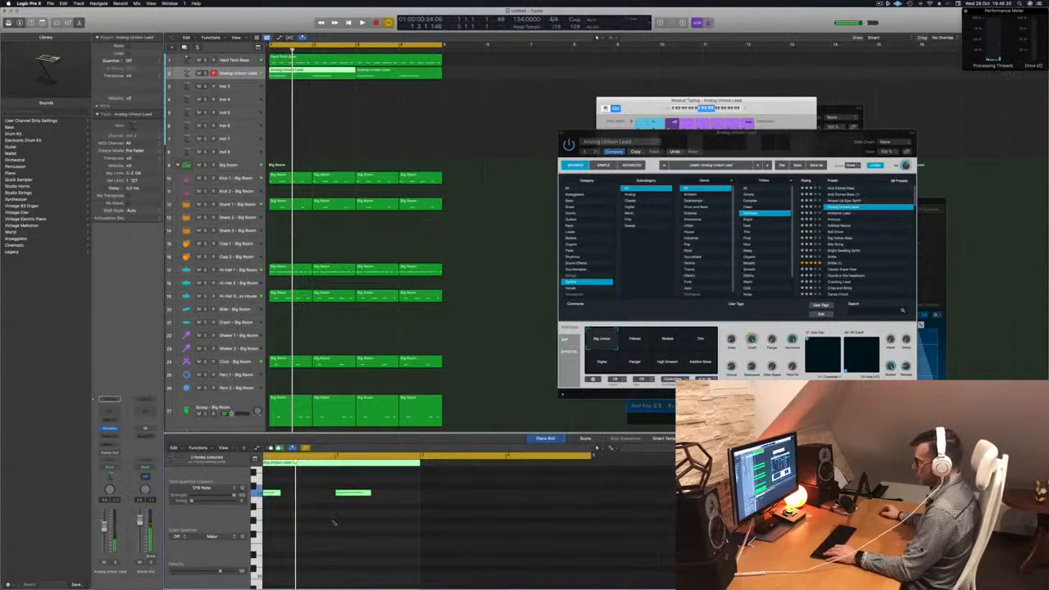
key("space")
Lengthen both notes together in the first Analog Unison Lead region
scroll(329, 520, "down", 2)
scroll(336, 508, "up", 4)
scroll(336, 508, "up", 2)
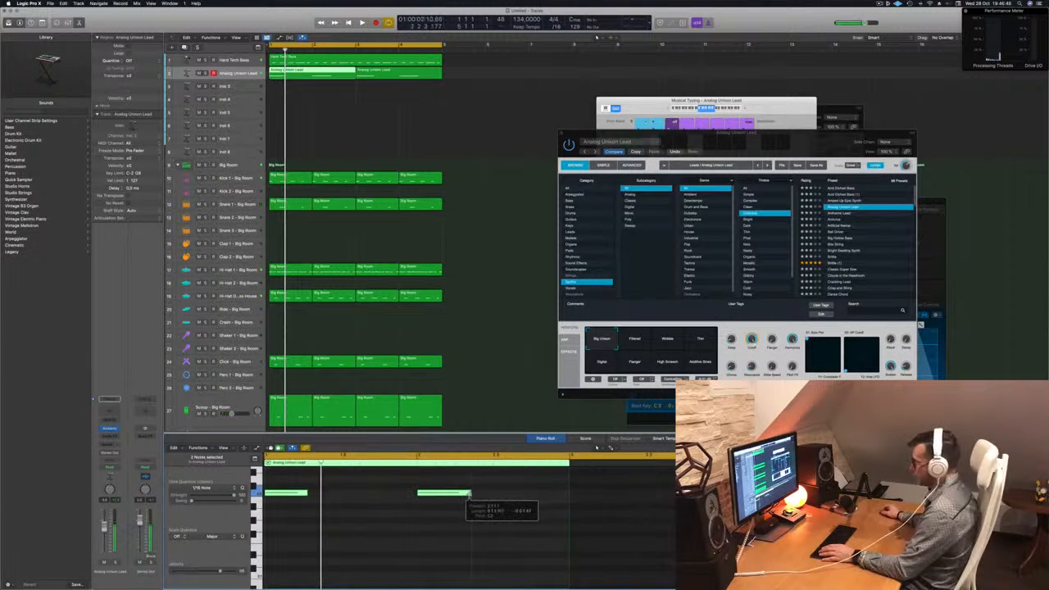
left_click_drag(470, 494, 483, 494)
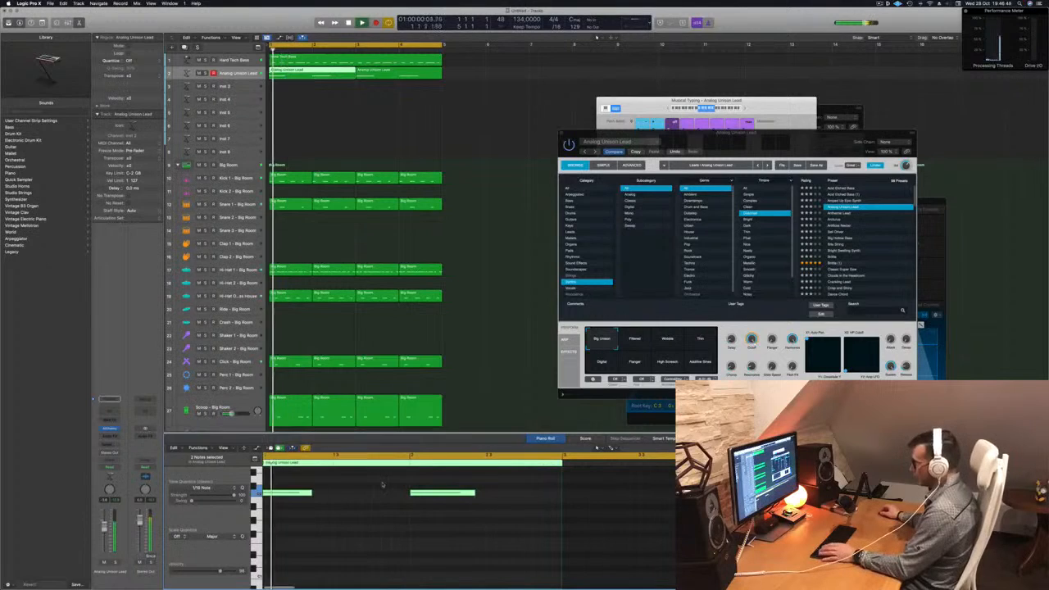
left_click(481, 494)
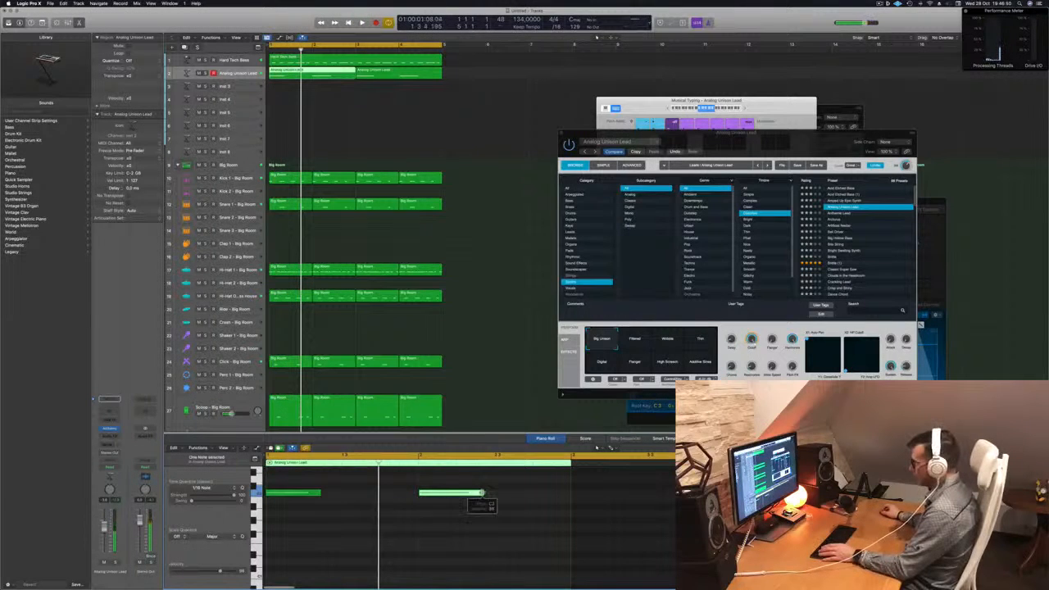
Replace the second Analog Unison Lead region with a copy of the edited first region, placed at bar 3
left_click(396, 73)
key("Delete")
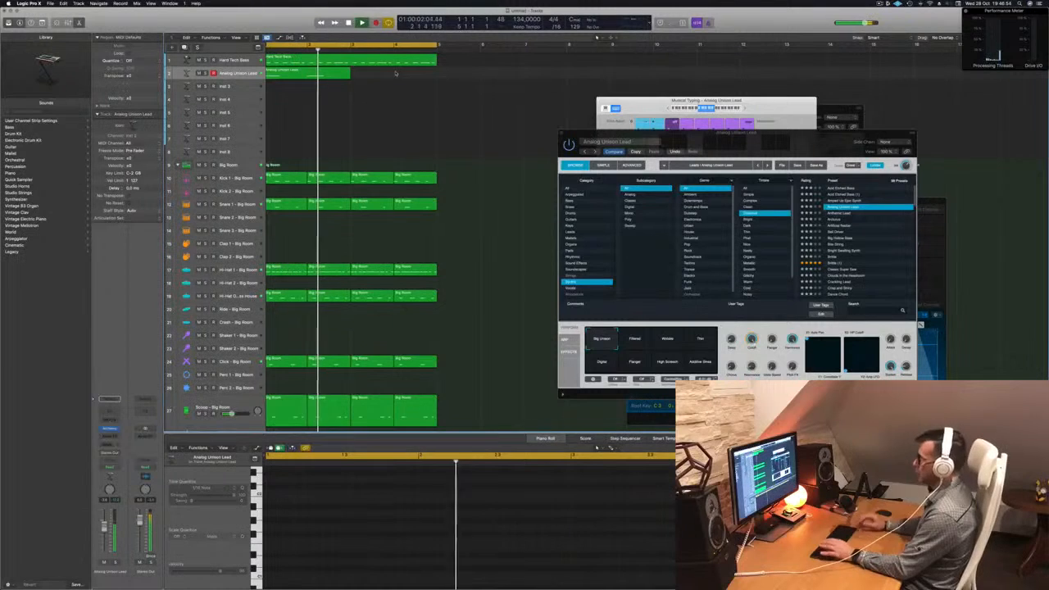
key("Return")
left_click(314, 74)
left_click_drag(314, 75, 403, 80)
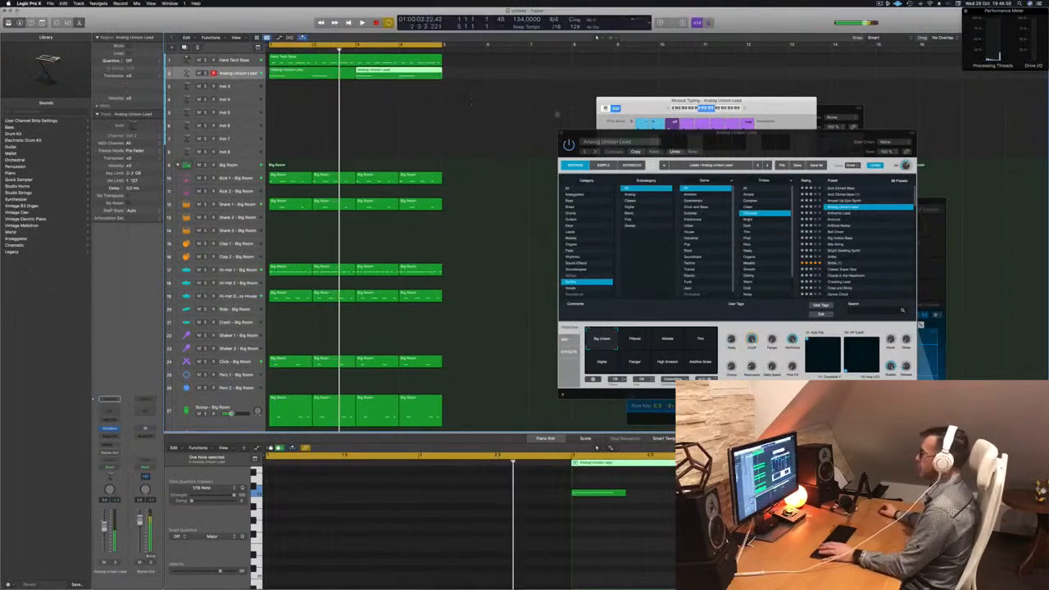
Move the Alchemy window clear of the regions and audition the Additive Sines, High Scream, Flanger and Digital snapshots over the loop
left_click_drag(735, 137, 559, 91)
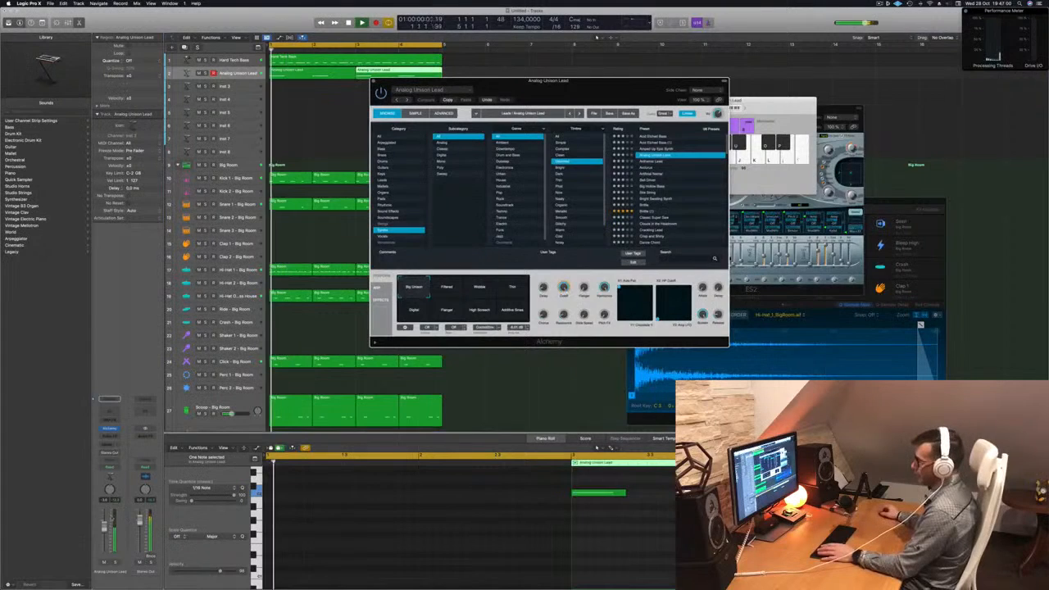
key("Return")
left_click_drag(588, 92, 551, 127)
left_click(434, 327)
left_click(474, 352)
left_click(443, 349)
left_click(416, 354)
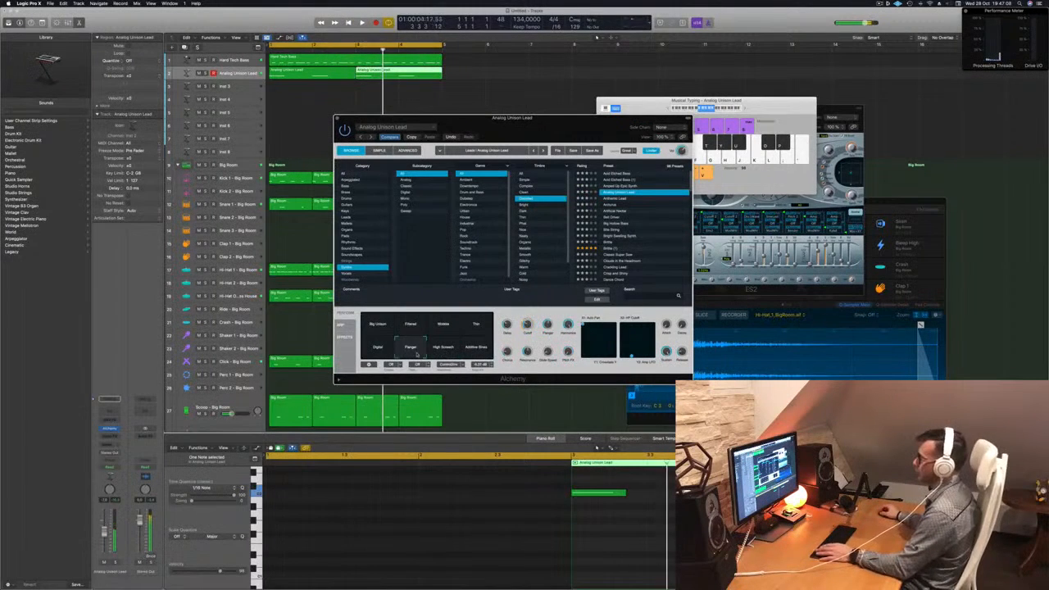
left_click(378, 349)
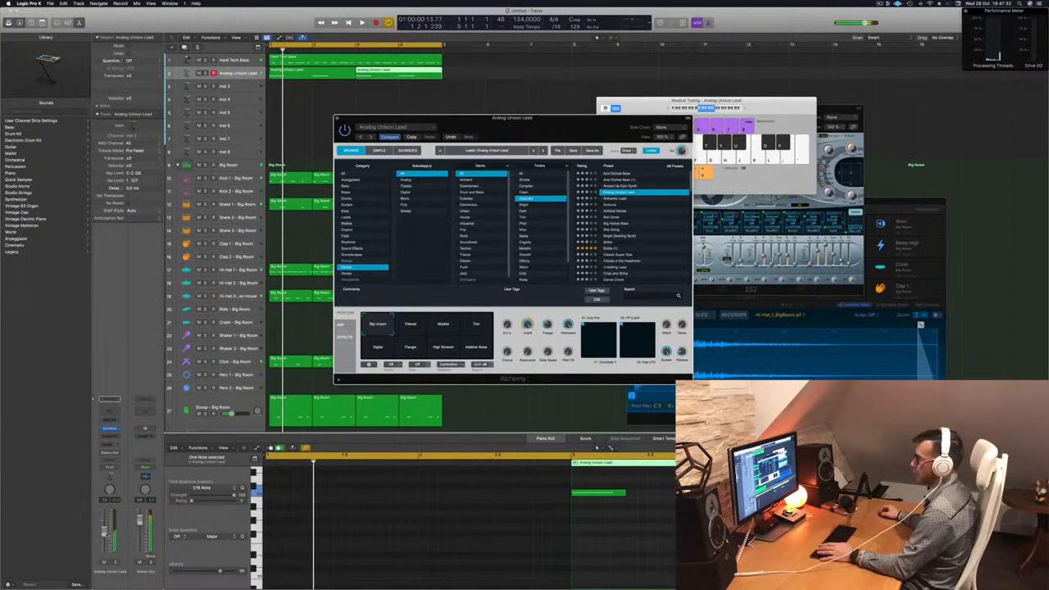
Lower the point in Alchemy's second XY pad on the Big Unison snapshot while the loop plays, and close the plug-in
key("space")
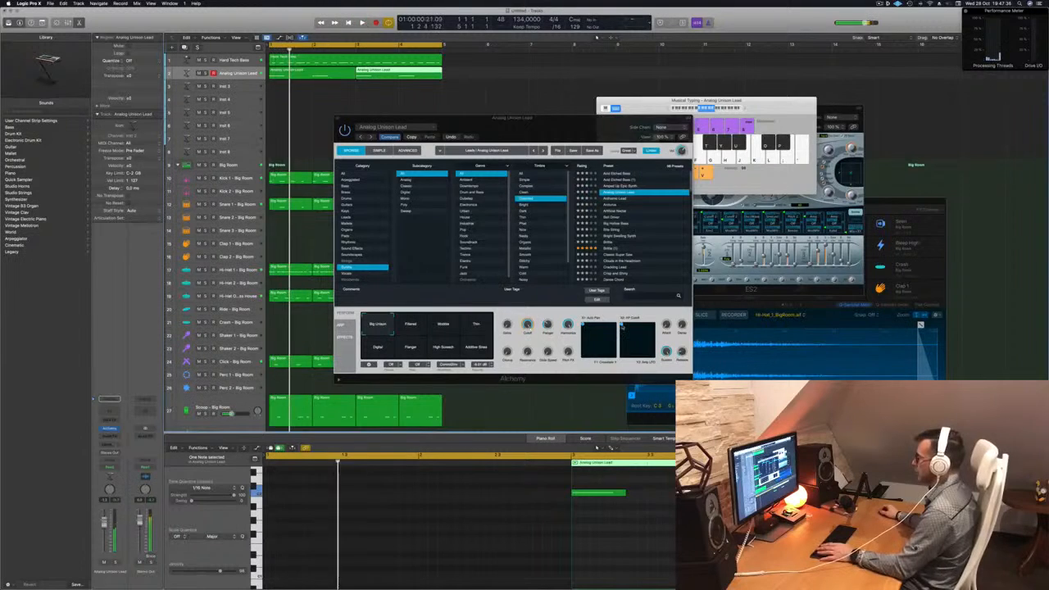
key("space")
left_click_drag(621, 326, 622, 335)
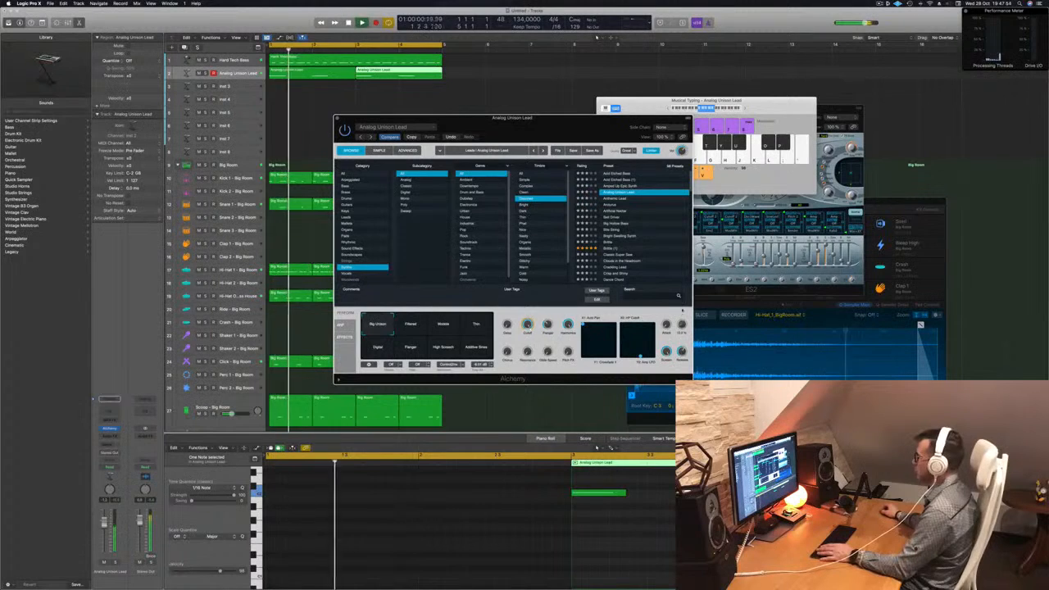
key("space")
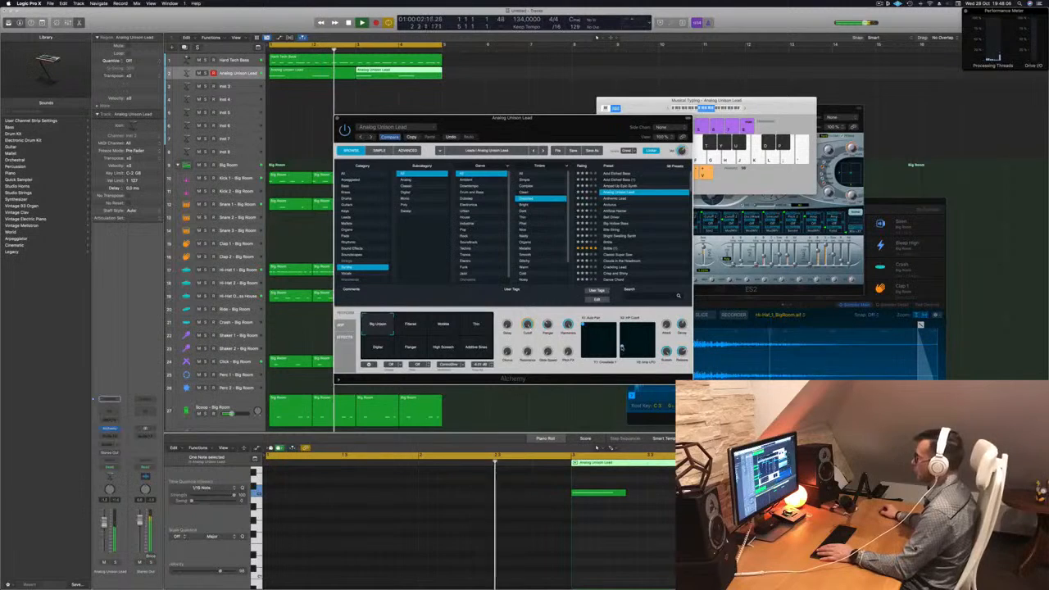
left_click_drag(583, 119, 648, 126)
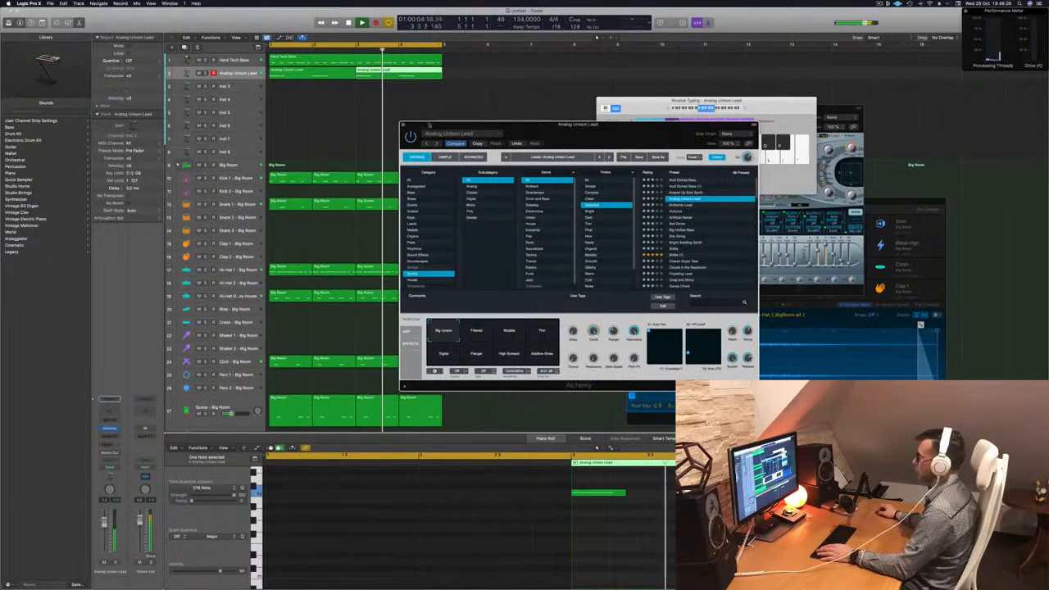
left_click(402, 126)
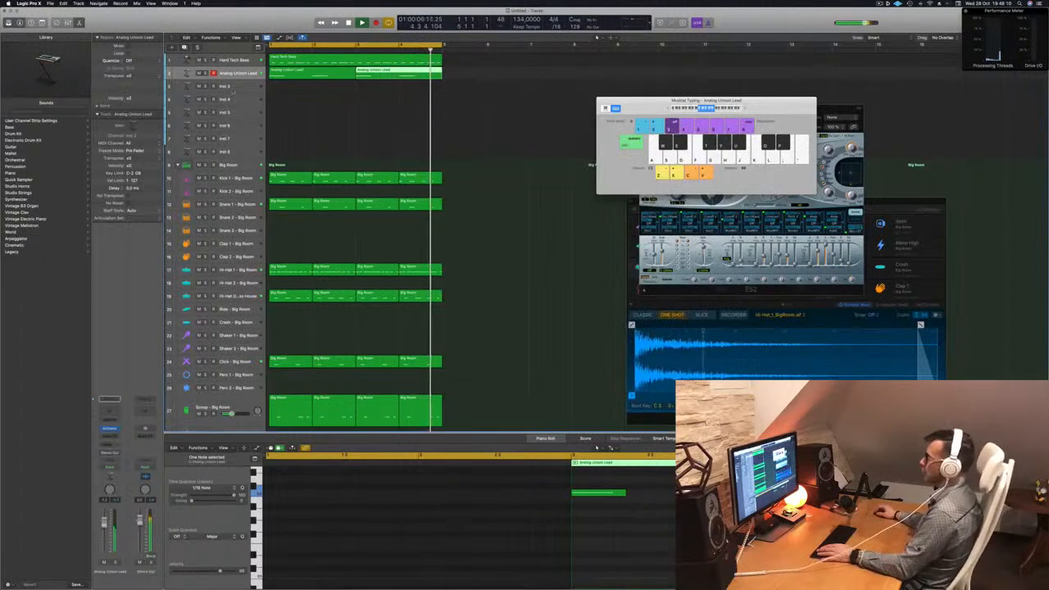
Duplicate the Analog Unison Lead track with its instrument and copy the first region onto the new track
left_click(239, 77)
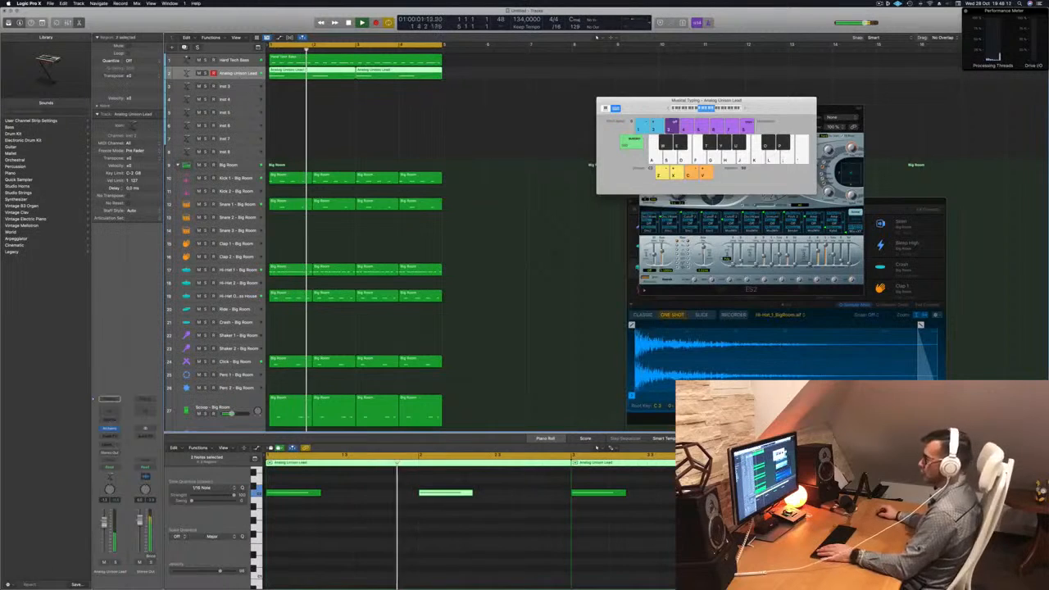
left_click(351, 123)
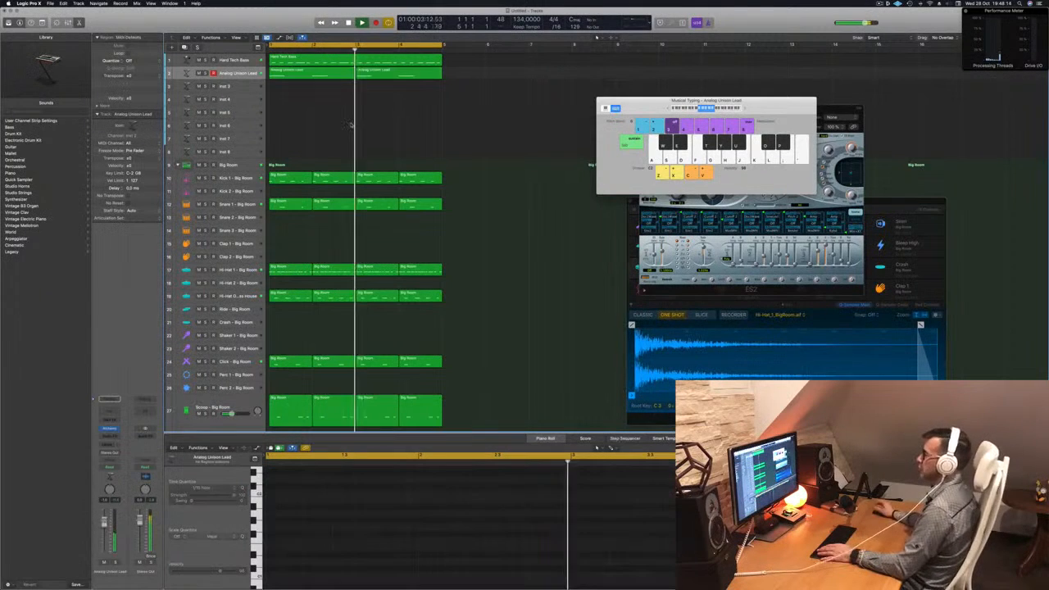
left_click(312, 76)
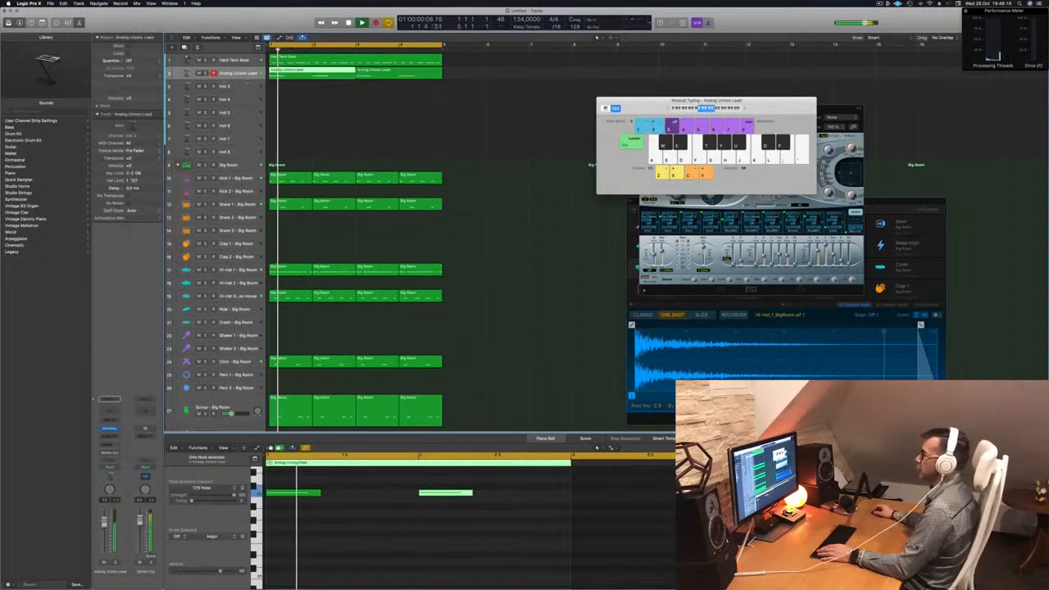
key("super+d")
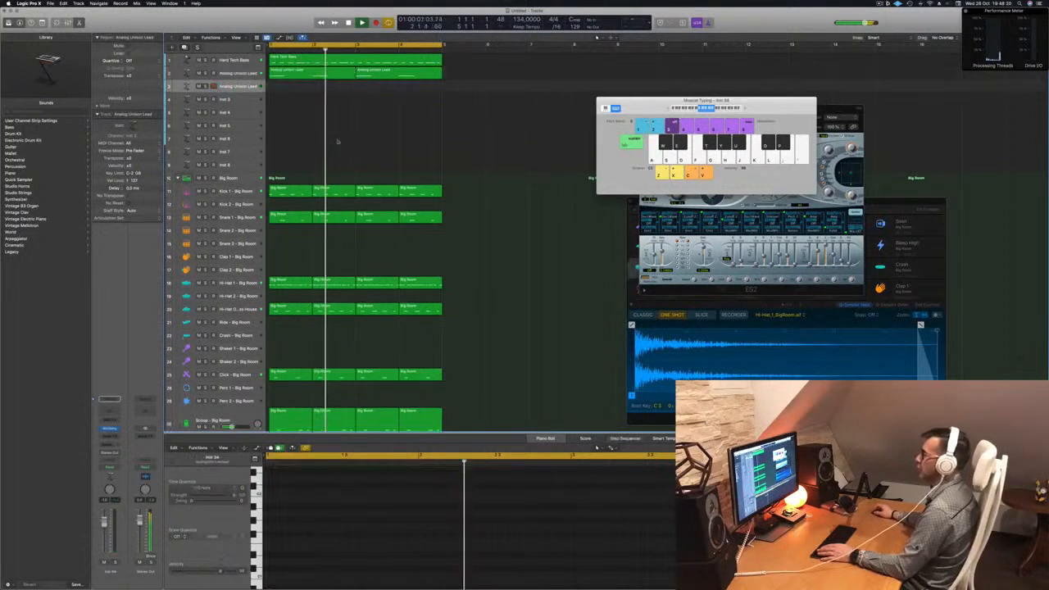
left_click_drag(328, 87, 327, 87)
Shorten the copied region's two notes and shift them to beat 3 of their bars, and repeat the region at bar 3
left_click_drag(286, 477, 428, 505)
left_click_drag(303, 493, 382, 493)
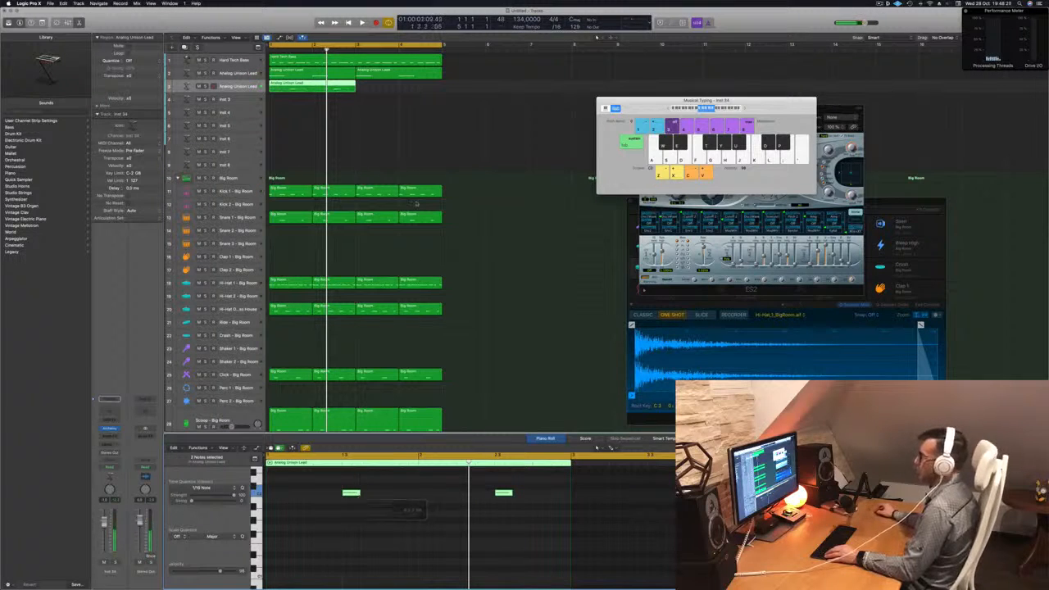
left_click_drag(311, 86, 400, 91)
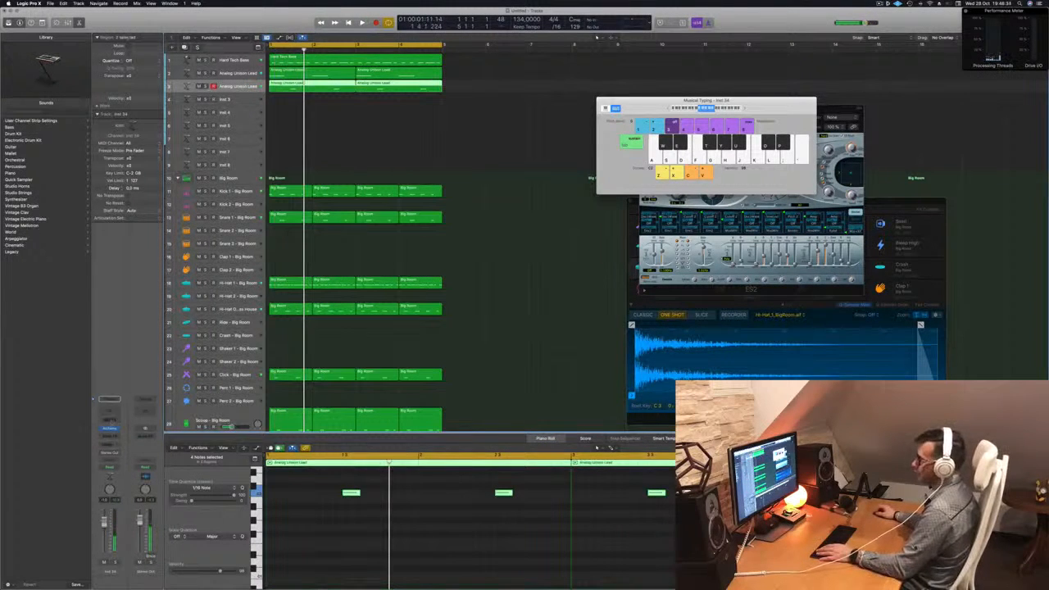
Open Alchemy on the duplicated track and audition Anthemic Lead and the preset listed after it during playback
left_click(111, 429)
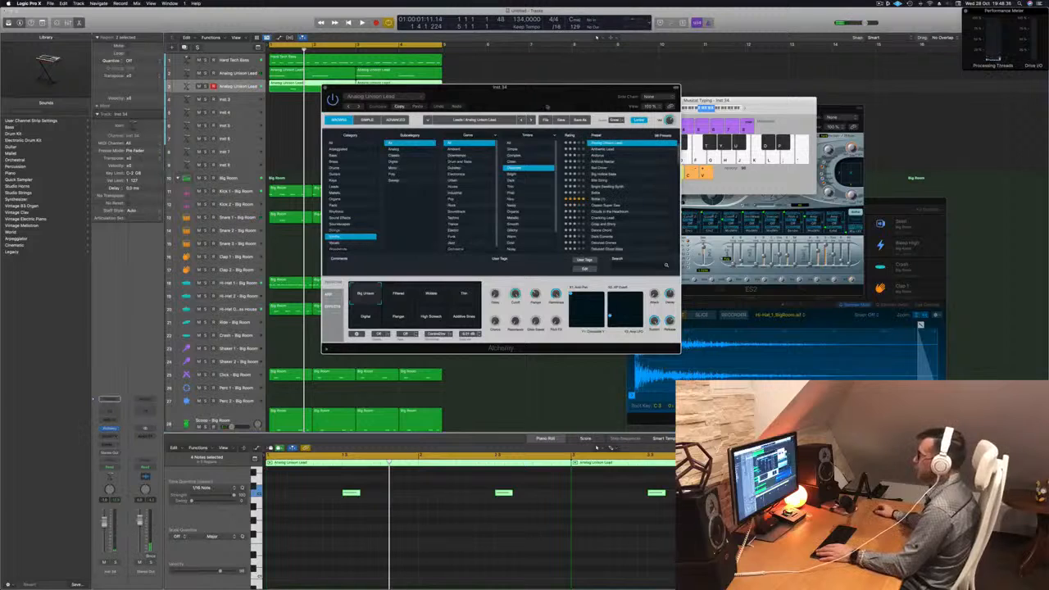
left_click_drag(549, 104, 583, 131)
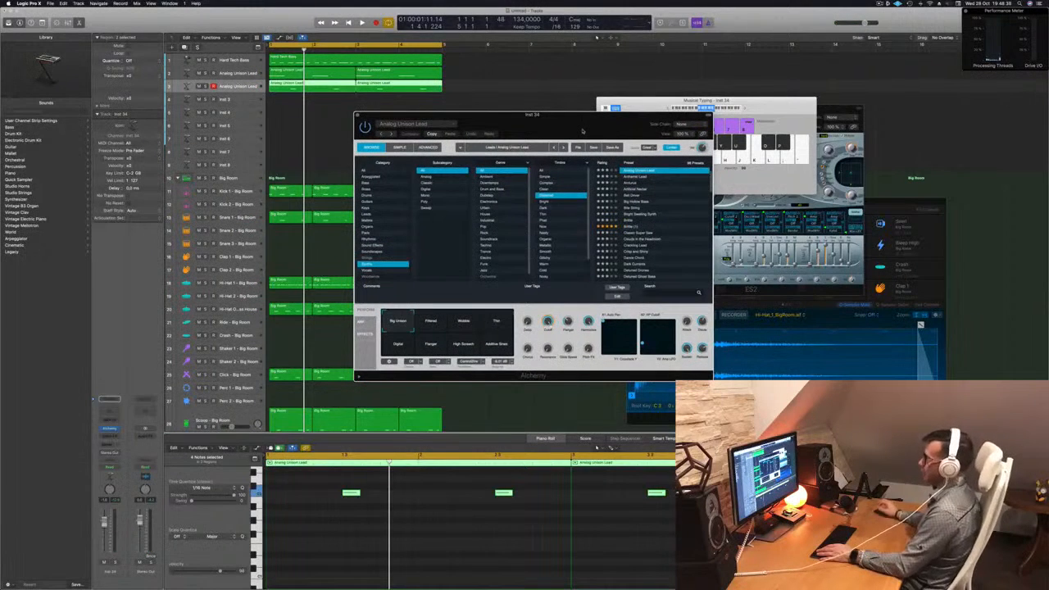
left_click_drag(583, 131, 529, 138)
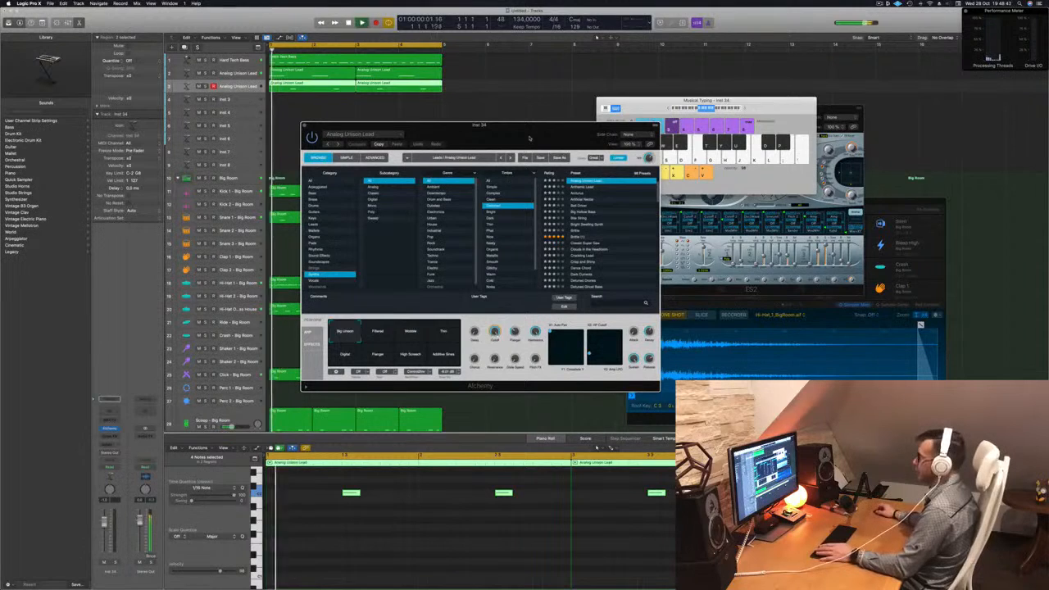
left_click(584, 188)
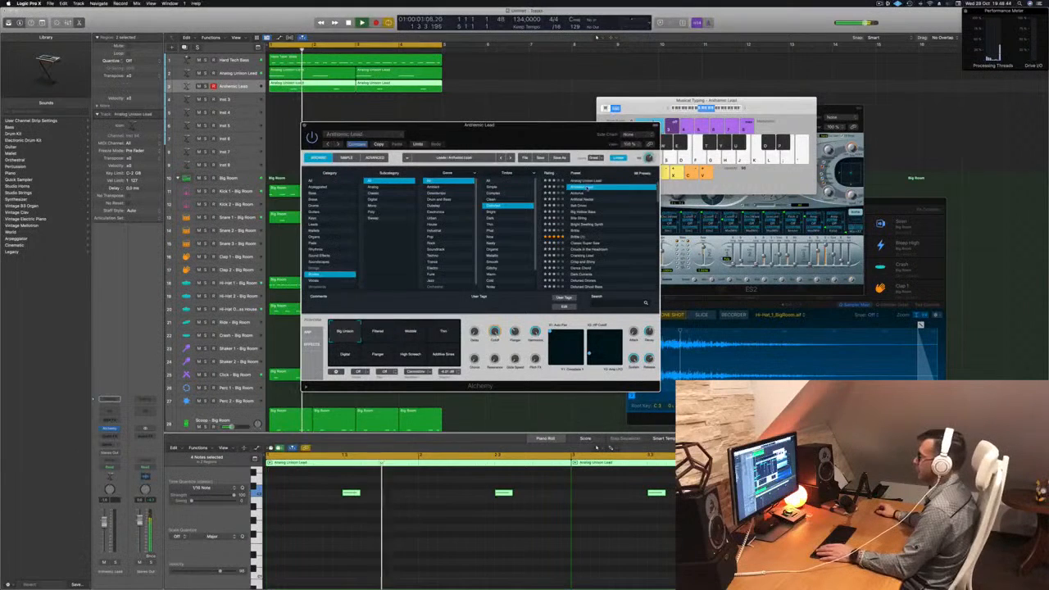
left_click_drag(506, 138, 522, 136)
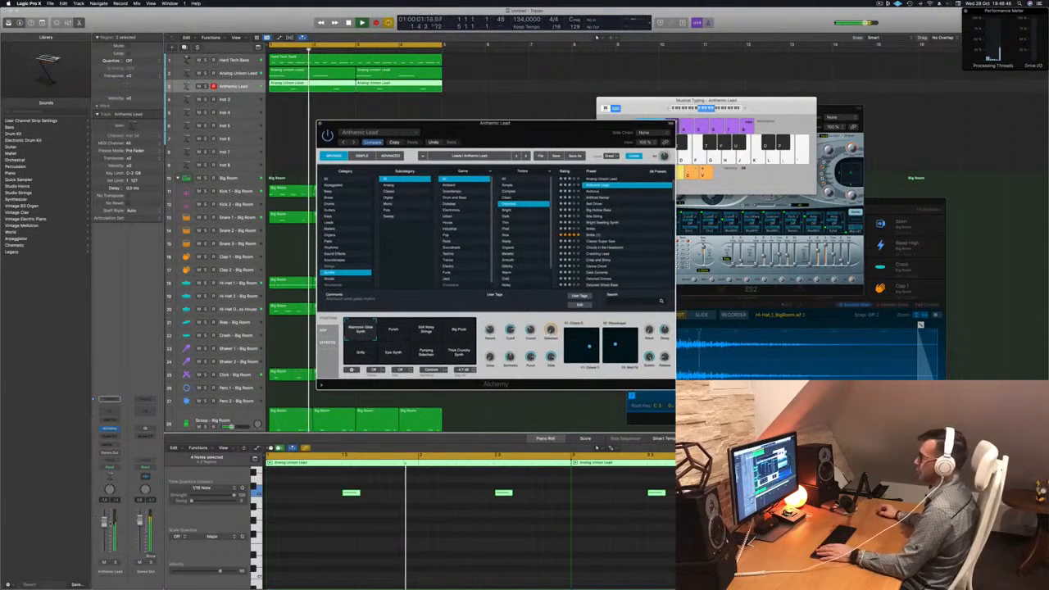
left_click(320, 123)
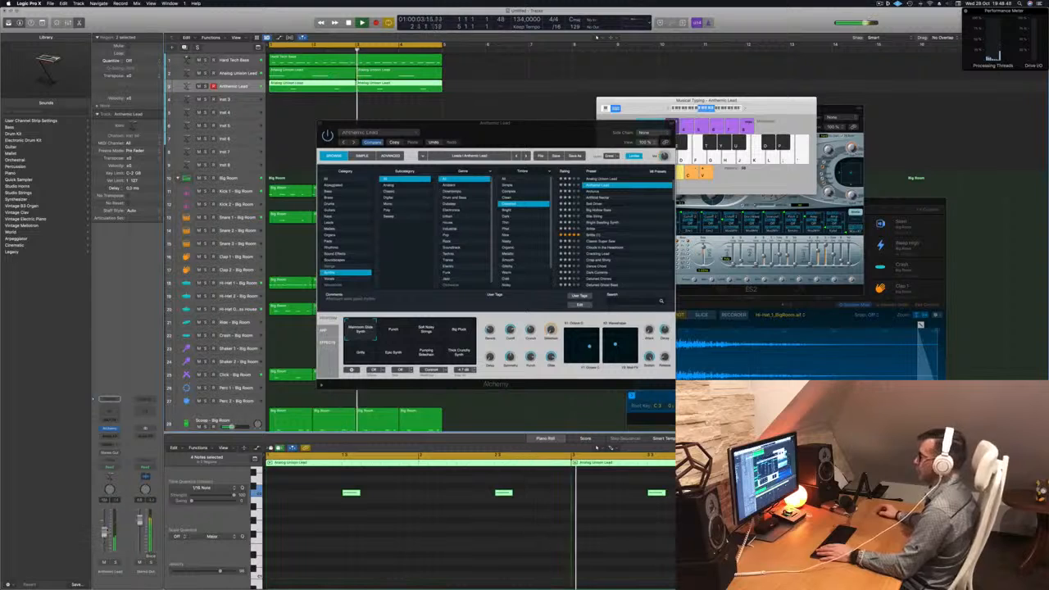
left_click(593, 192)
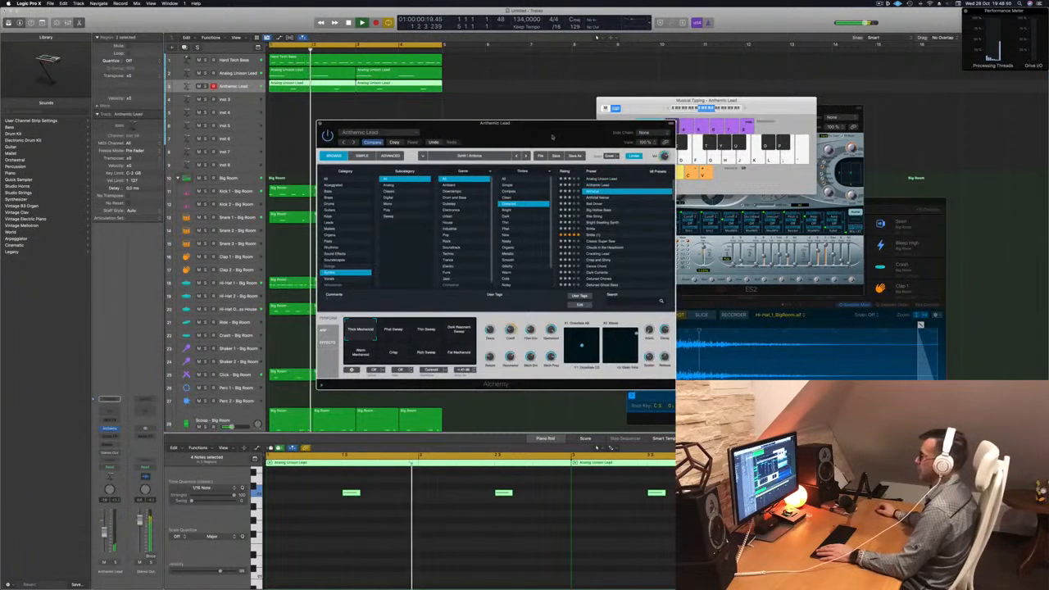
left_click_drag(551, 137, 608, 131)
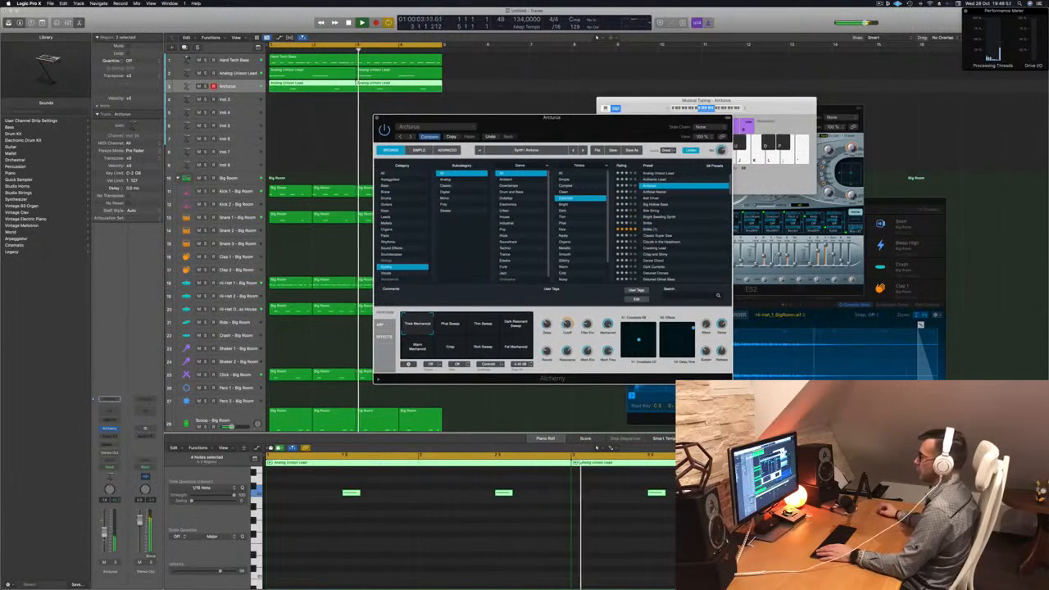
Audition the Bell Driver, Big Hollow Bass and Bite String presets on the duplicated lead track
left_click(277, 400)
left_click(653, 199)
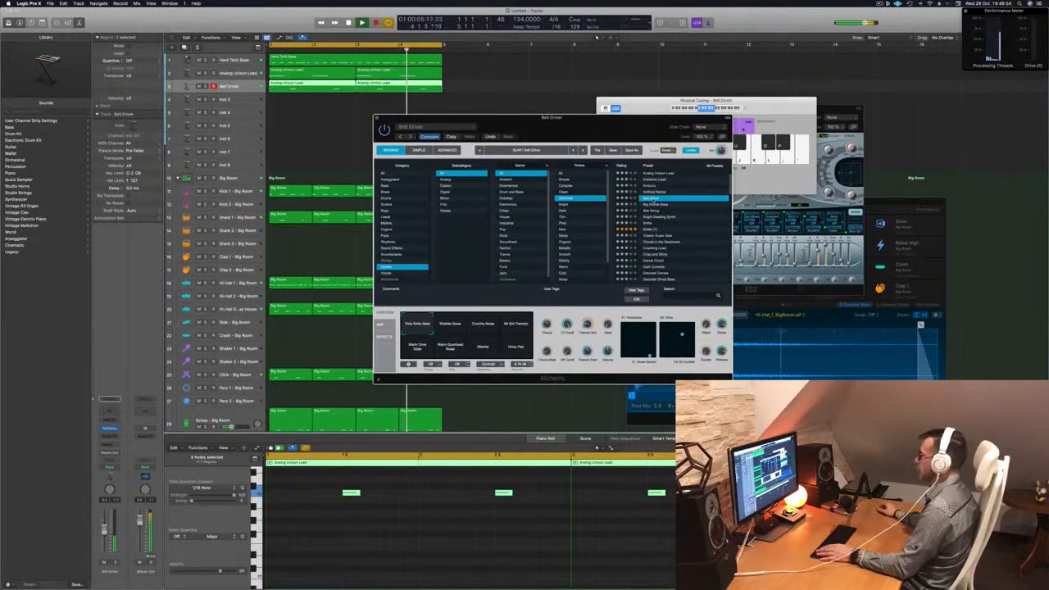
left_click(653, 205)
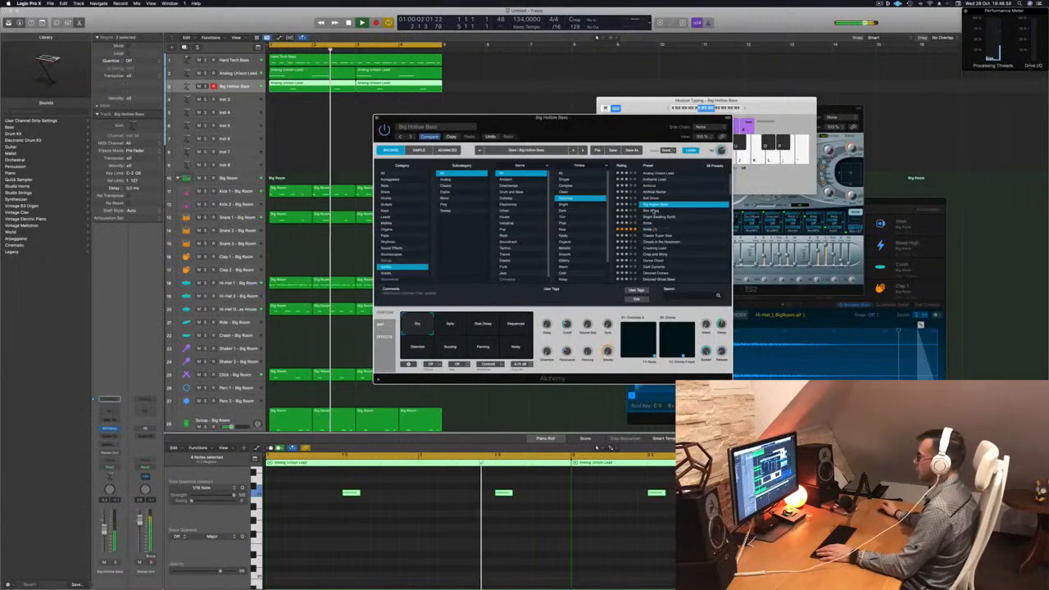
left_click(653, 210)
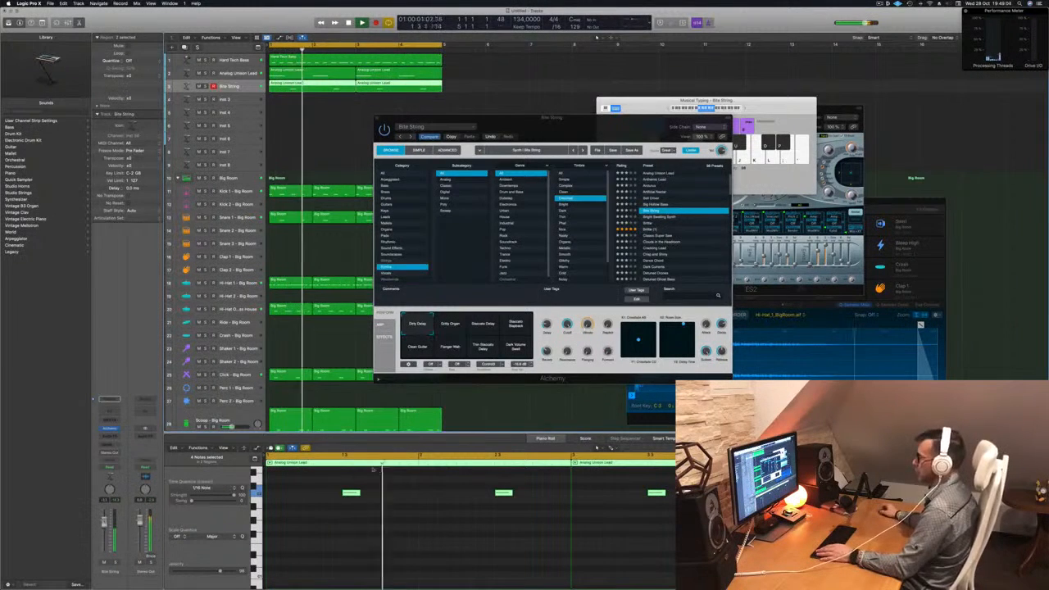
Copy the beat 3 notes to just after beat 4 of each bar and replay the loop
left_click_drag(356, 494, 402, 495)
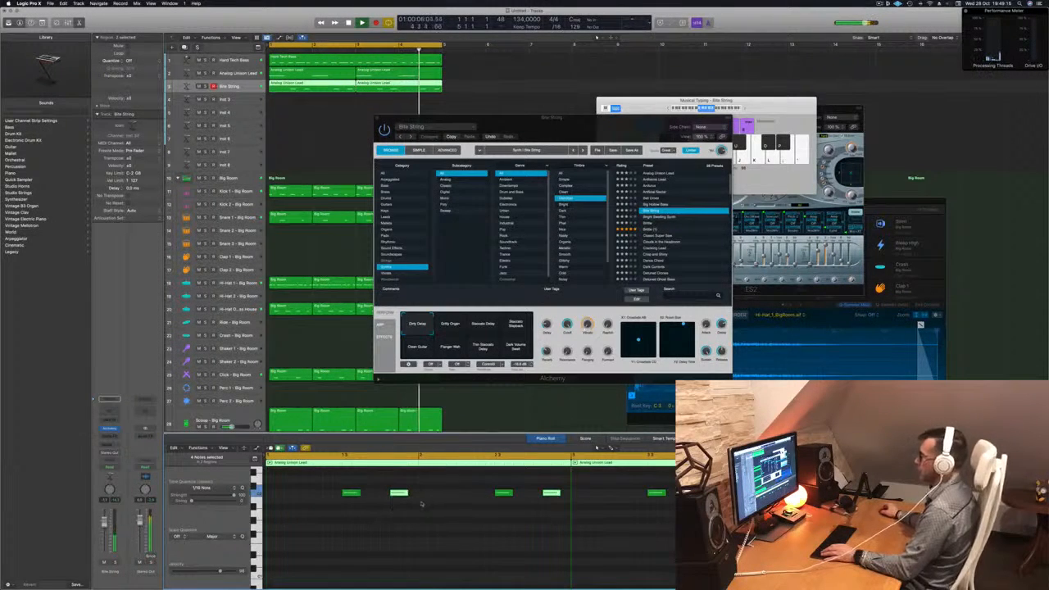
mouse_move(620, 128)
left_mouse_down()
mouse_move(696, 126)
mouse_move(637, 126)
left_mouse_up()
key("space")
key("space")
key("space")
key("space")
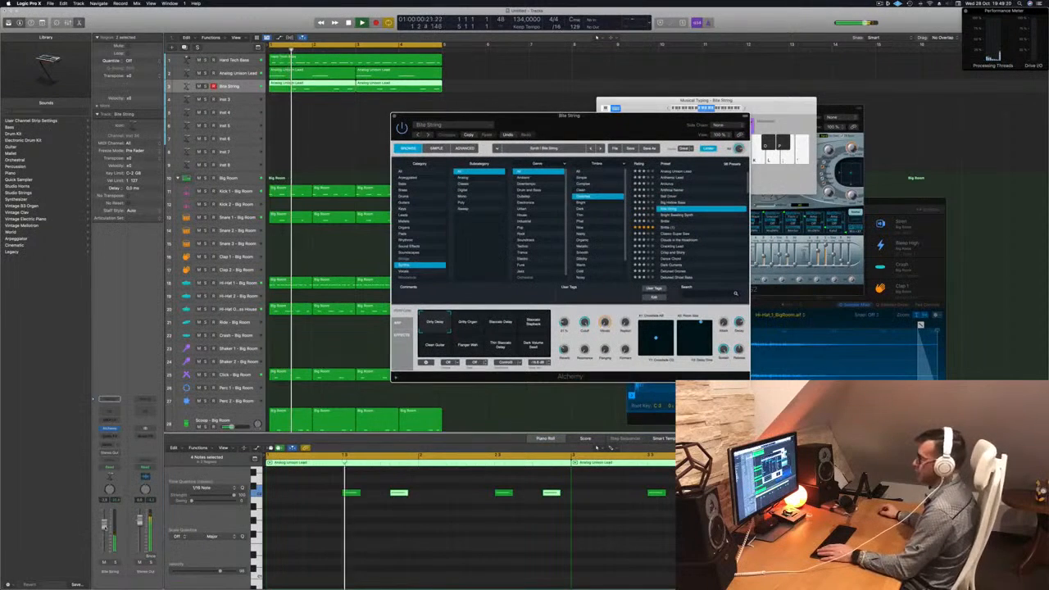
Load the Classic Super Saw preset, lower the duplicated track's volume, and choose the Gliding Pluck Lead snapshot
left_click_drag(104, 521, 104, 523)
left_click(677, 214)
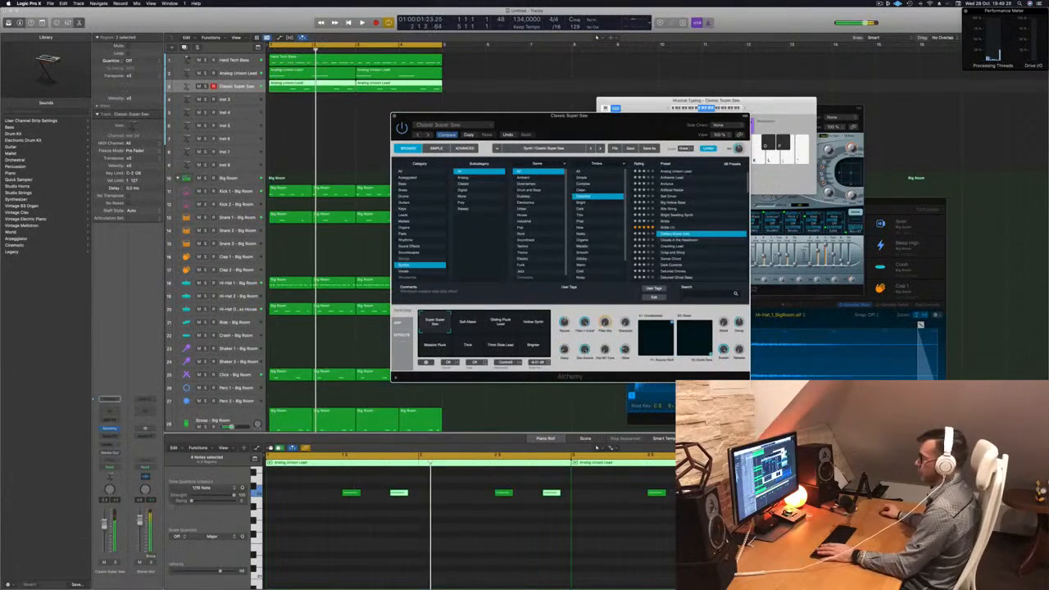
left_click_drag(104, 524, 107, 534)
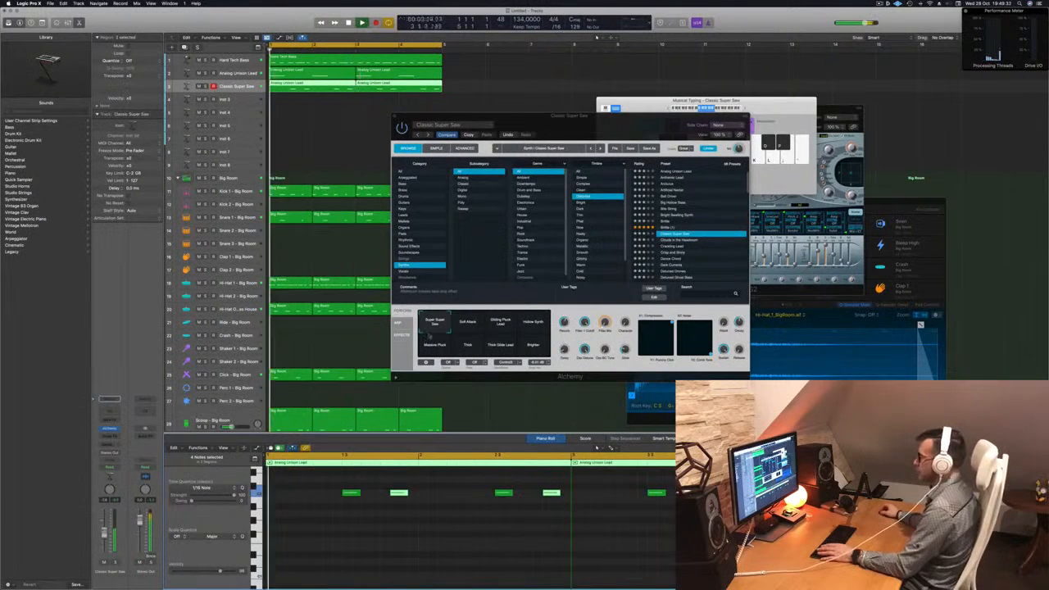
left_click(476, 322)
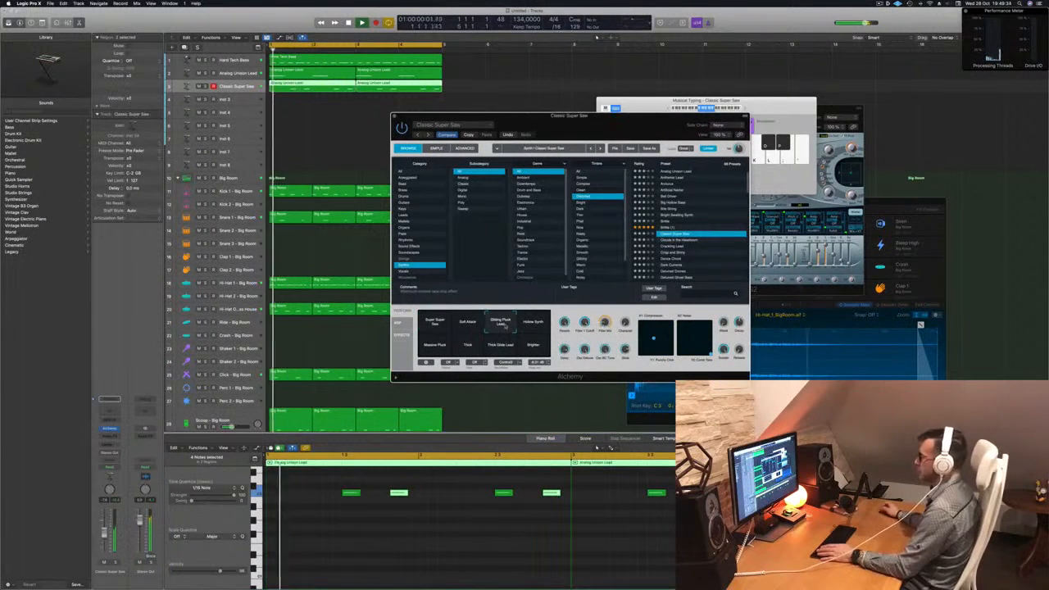
Audition the Hollow Synth snapshot on the Classic Super Saw track and choose Massive Pluck
left_click(533, 322)
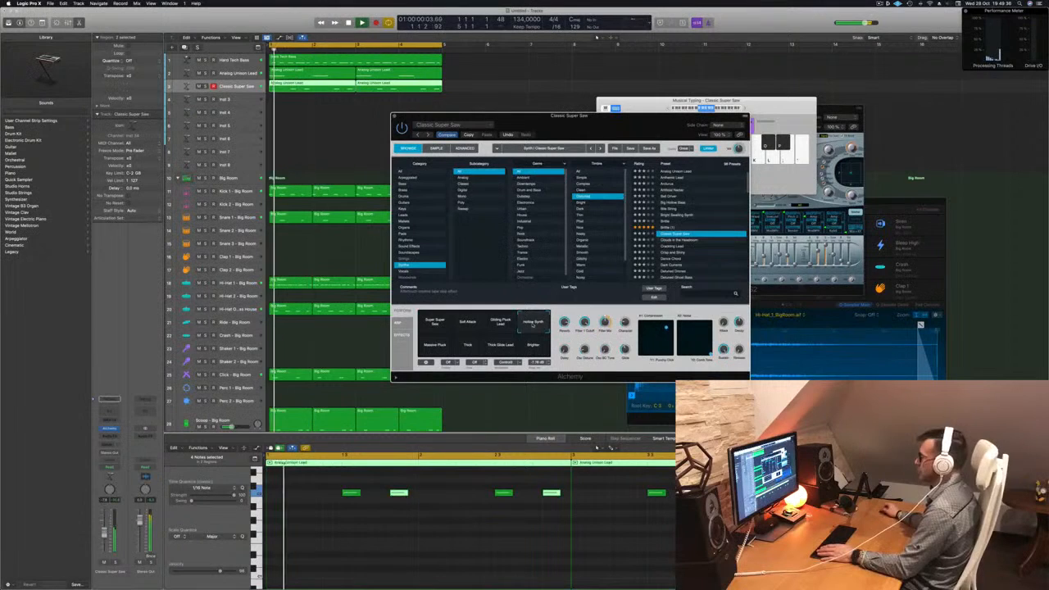
left_click(435, 346)
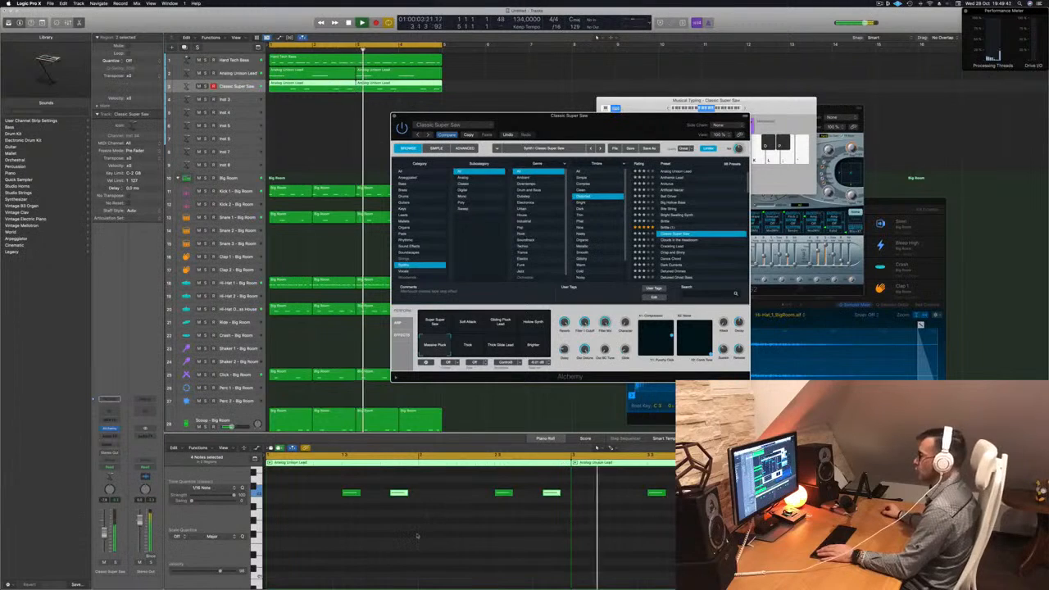
Select all eight lead notes on the Classic Super Saw track and copy them earlier, into the first half of each bar
key("super+Left")
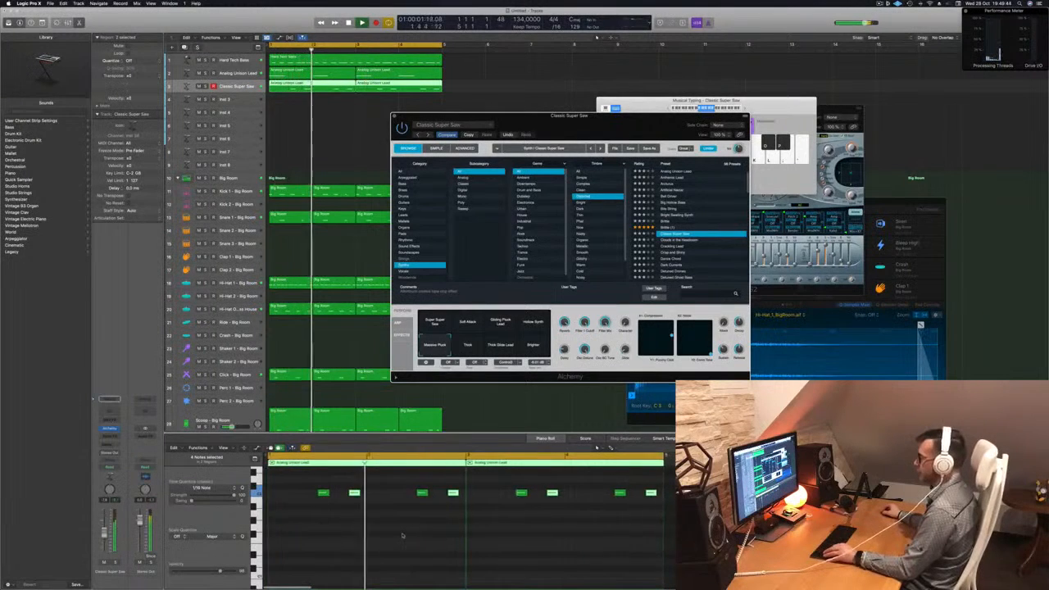
left_click(342, 521)
key("super+Right")
key("super+Right")
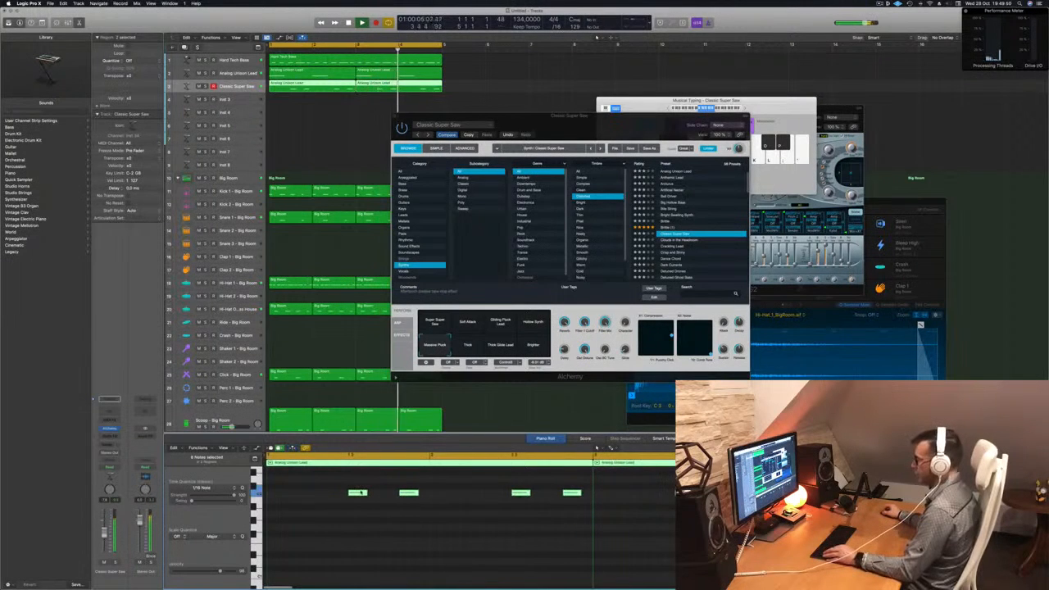
left_click_drag(303, 494, 290, 494)
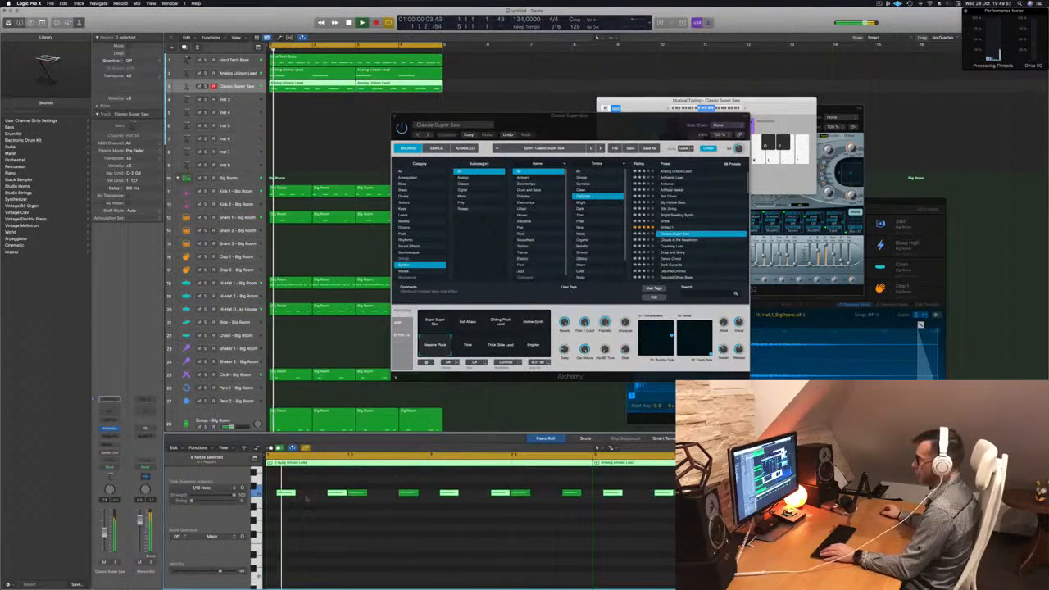
key("super+Left")
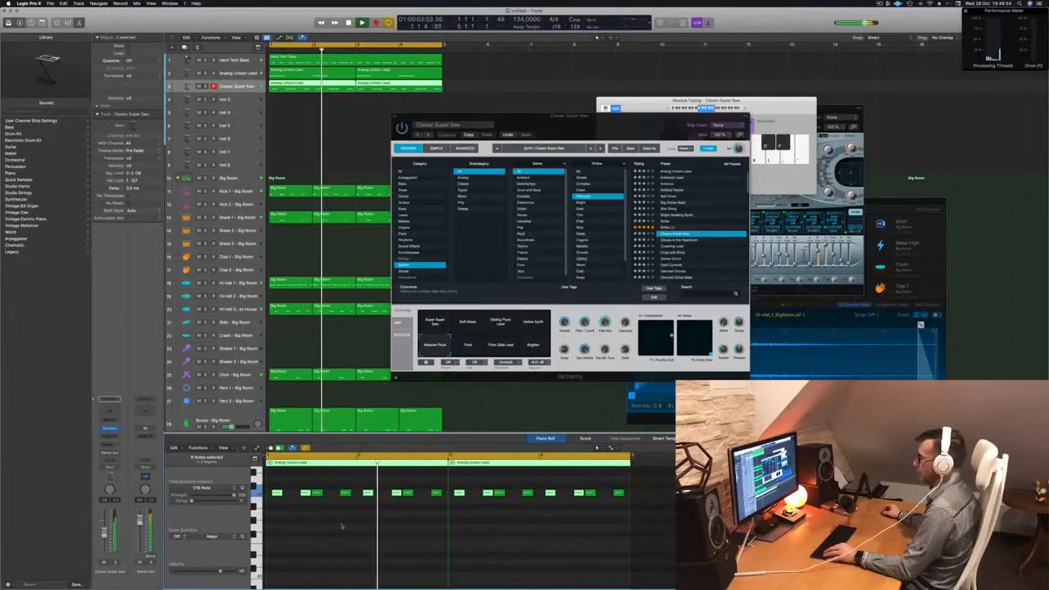
key("super+Left")
key("super+Right")
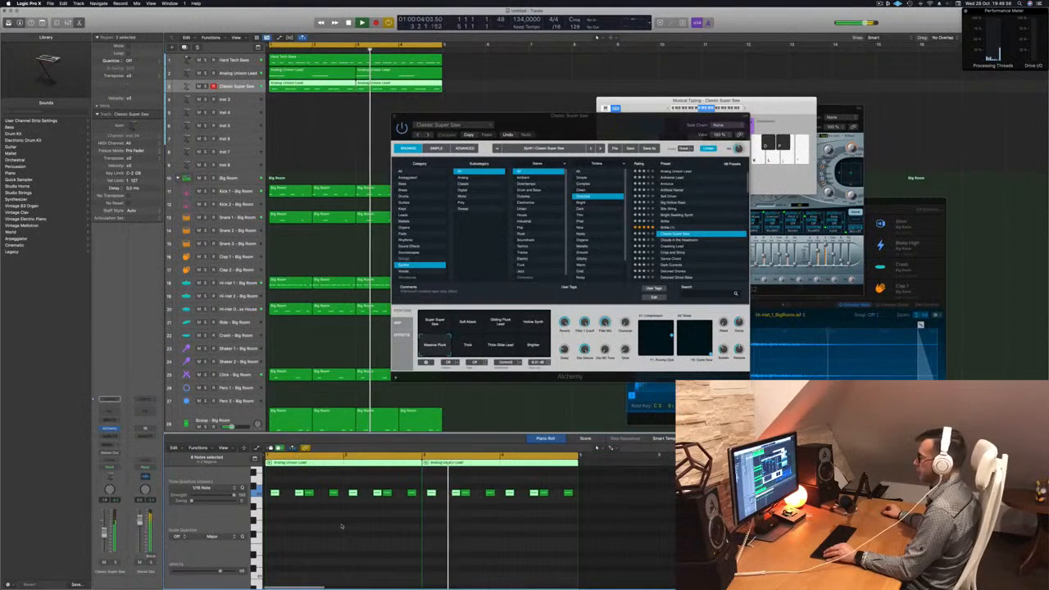
key("super+Left")
Close Alchemy, add a Channel EQ with a 171 Hz low cut to the Classic Super Saw track, and raise its volume slightly
mouse_move(573, 115)
left_mouse_down()
mouse_move(629, 108)
mouse_move(557, 111)
left_mouse_up()
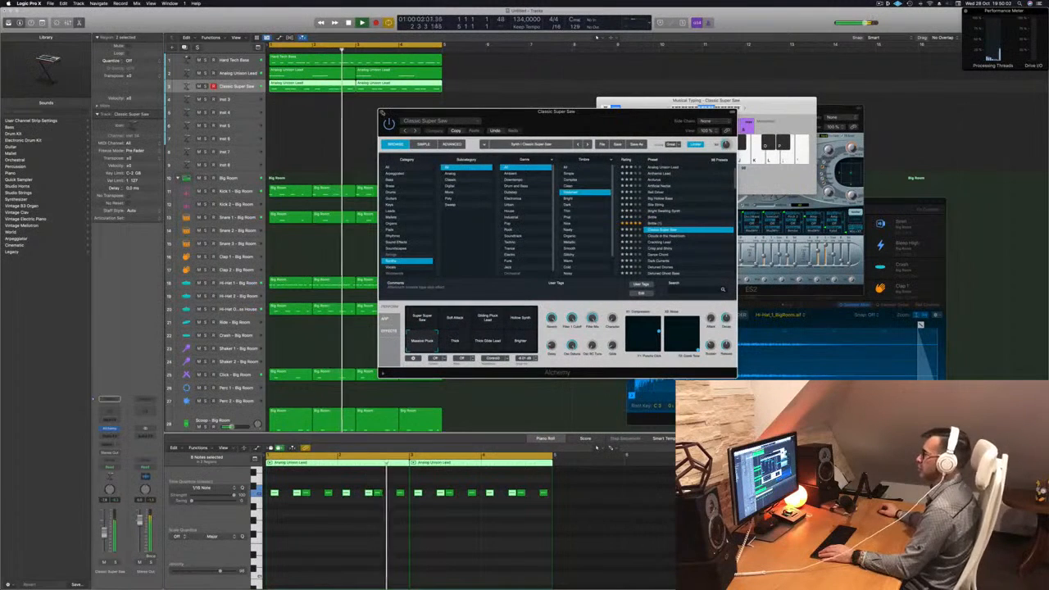
key("super+w")
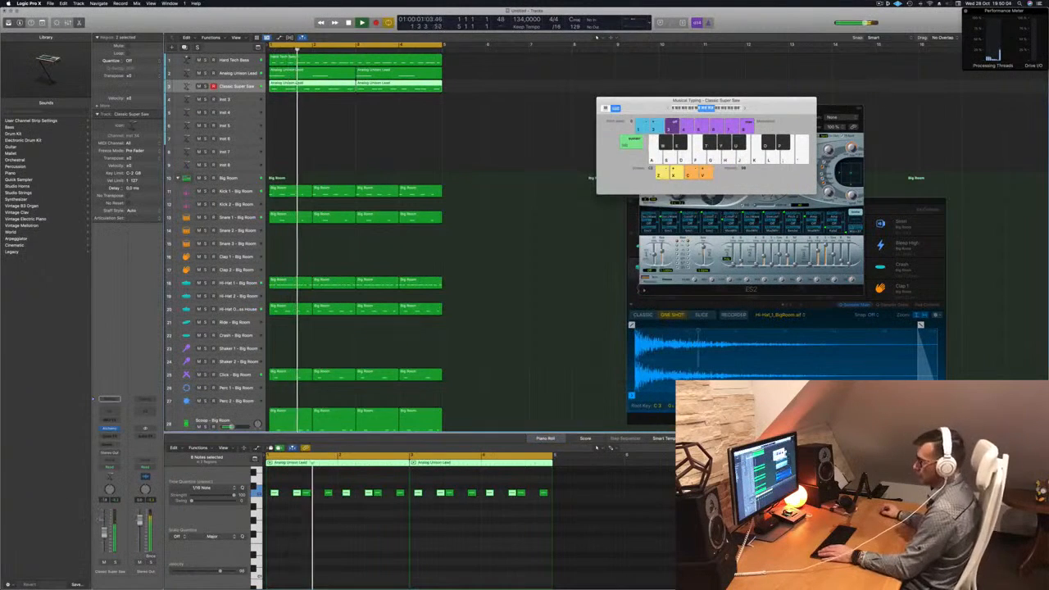
left_click(109, 399)
left_click_drag(354, 193, 500, 183)
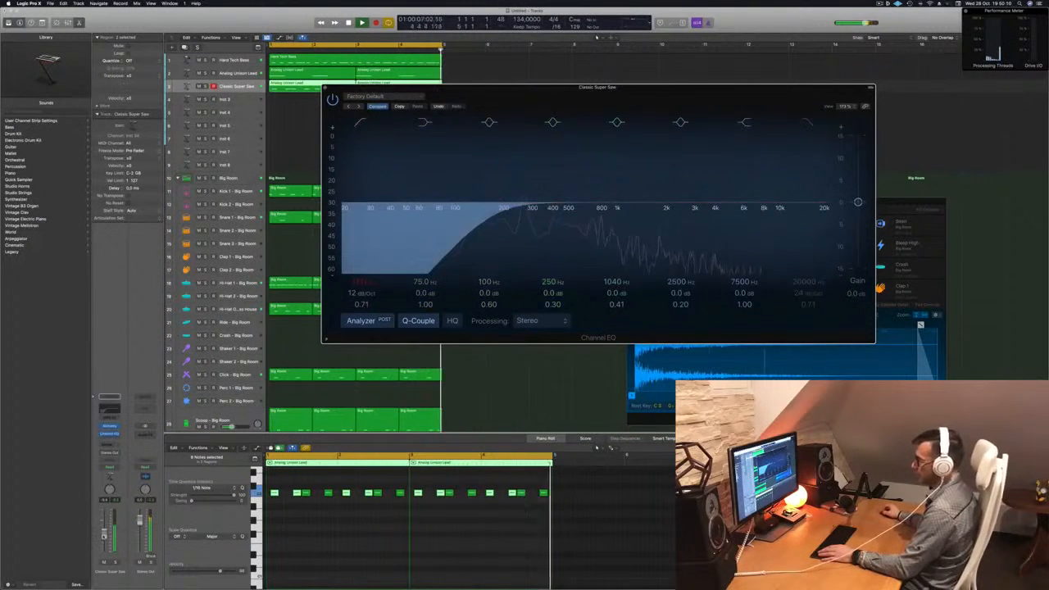
left_click_drag(104, 536, 104, 532)
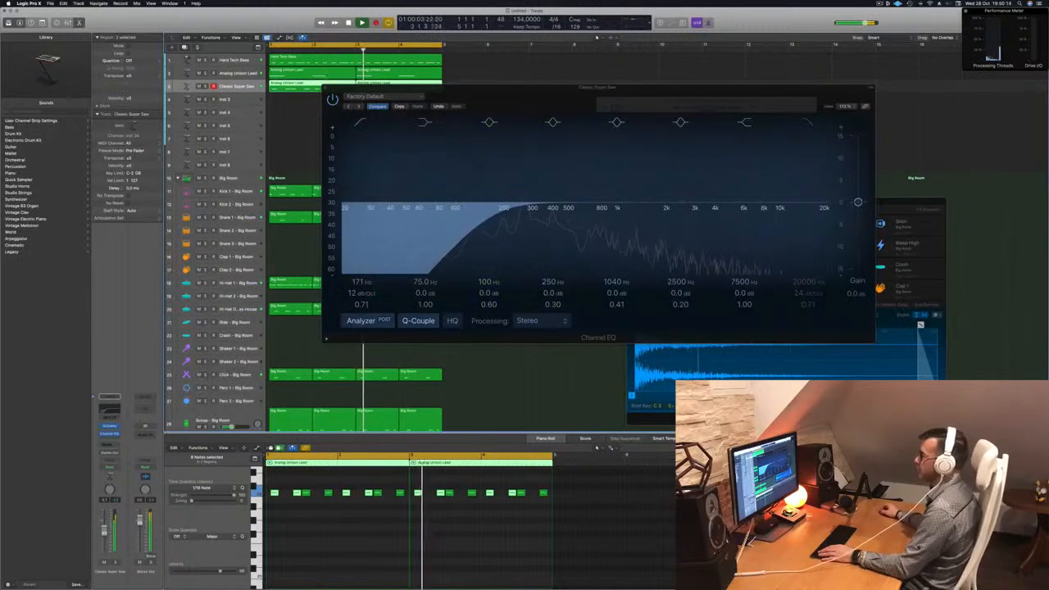
left_click(324, 88)
Duplicate the Classic Super Saw track and lower the new track's Channel EQ low cut to the bottom of the spectrum
left_click(305, 119)
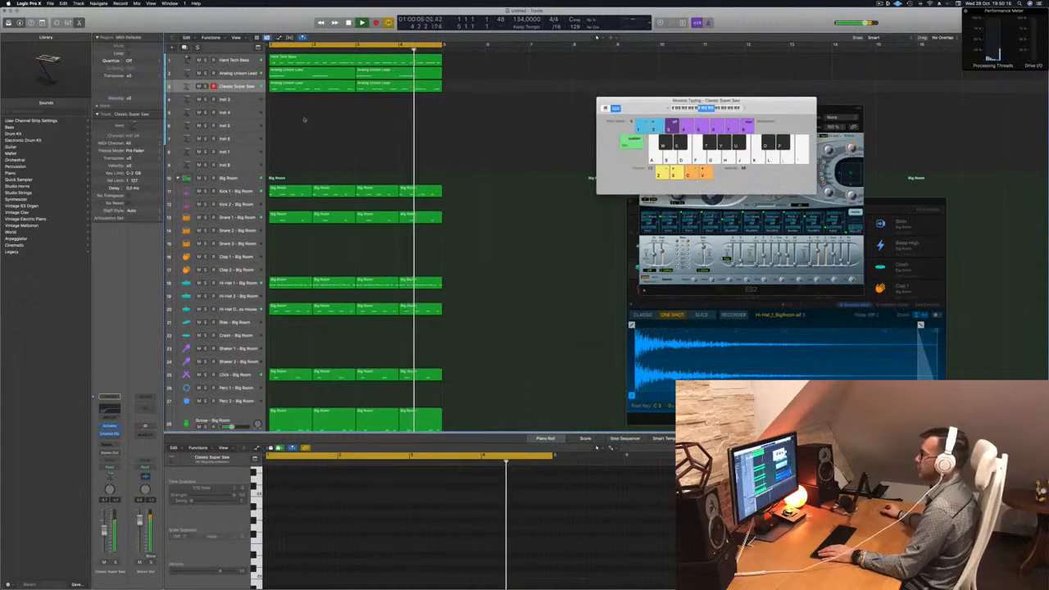
left_click(232, 87)
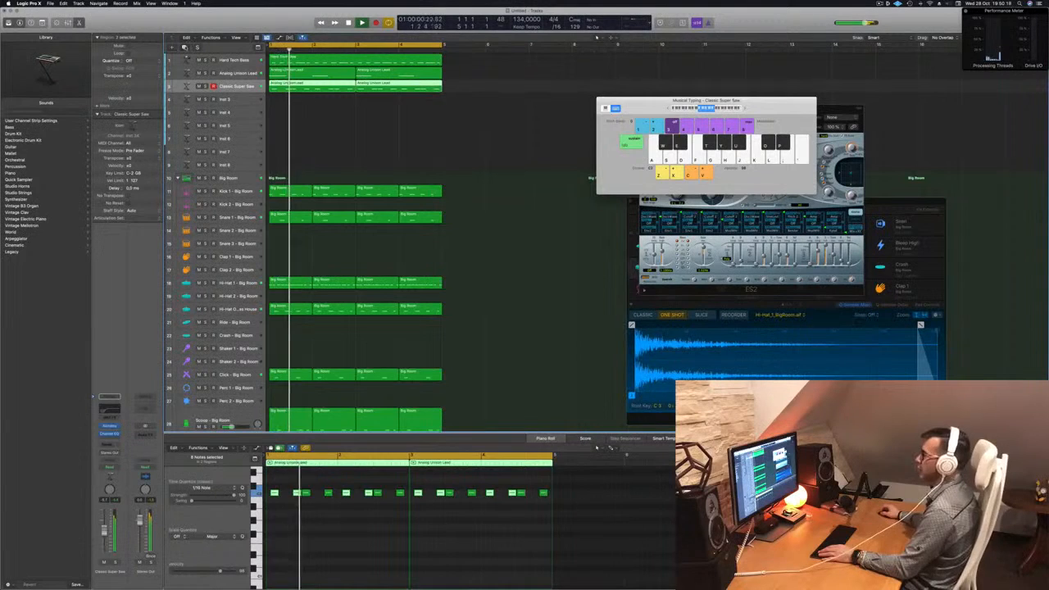
key("super+d")
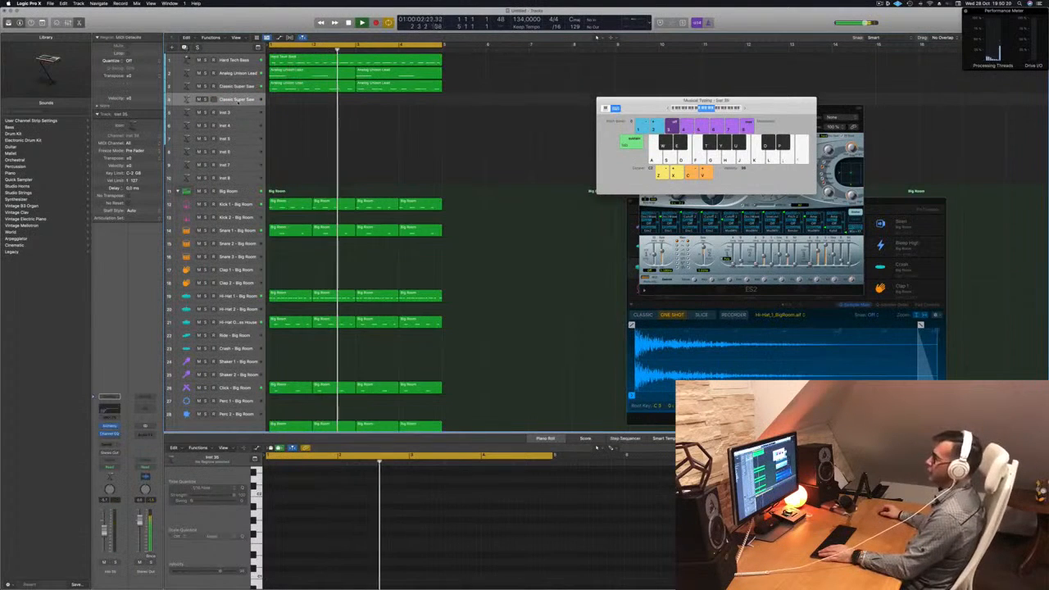
left_click(111, 410)
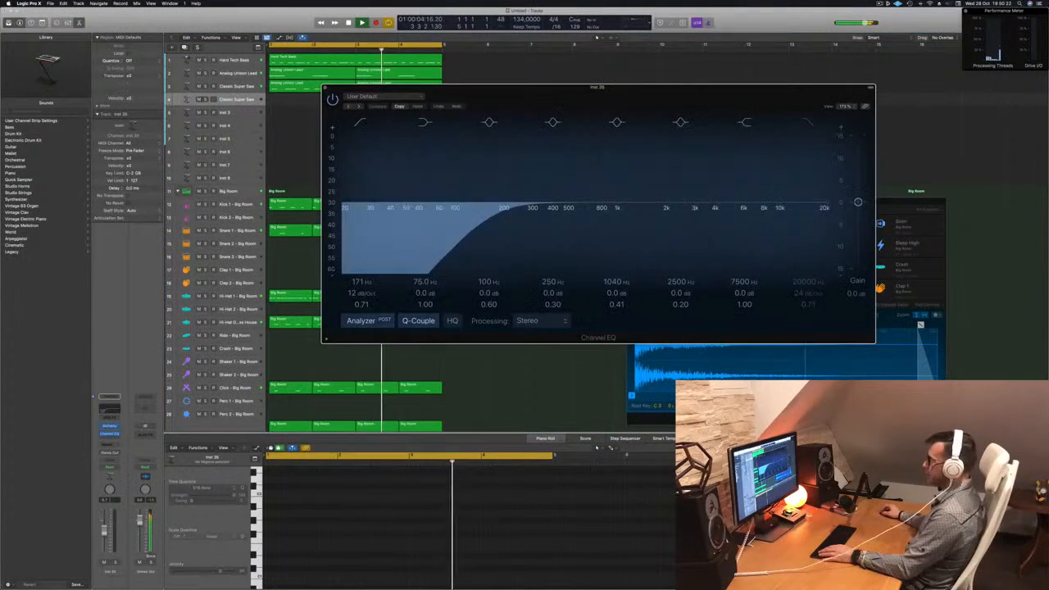
left_click_drag(498, 229, 358, 216)
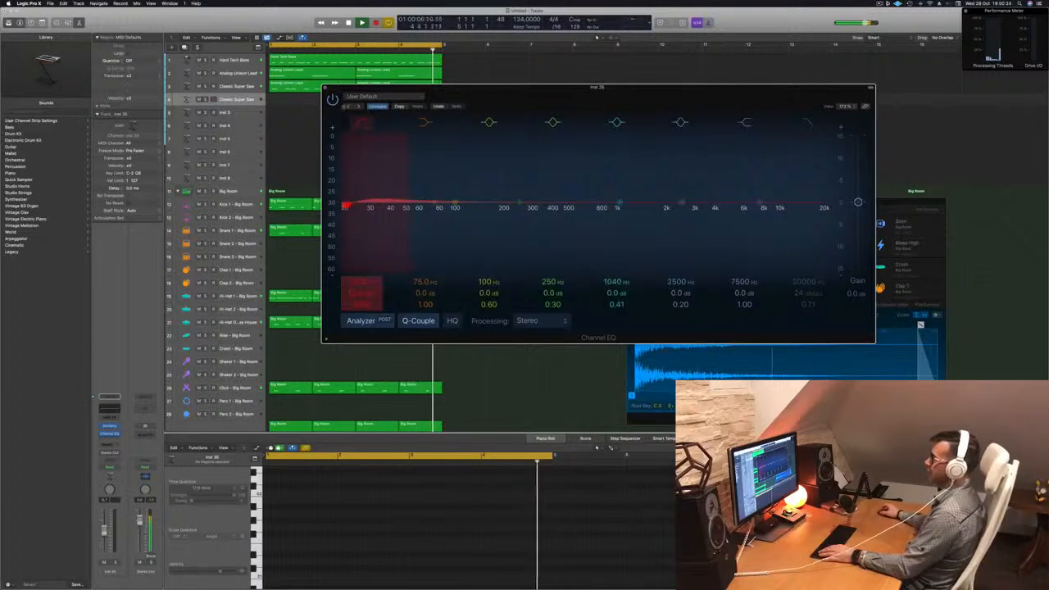
left_click(326, 88)
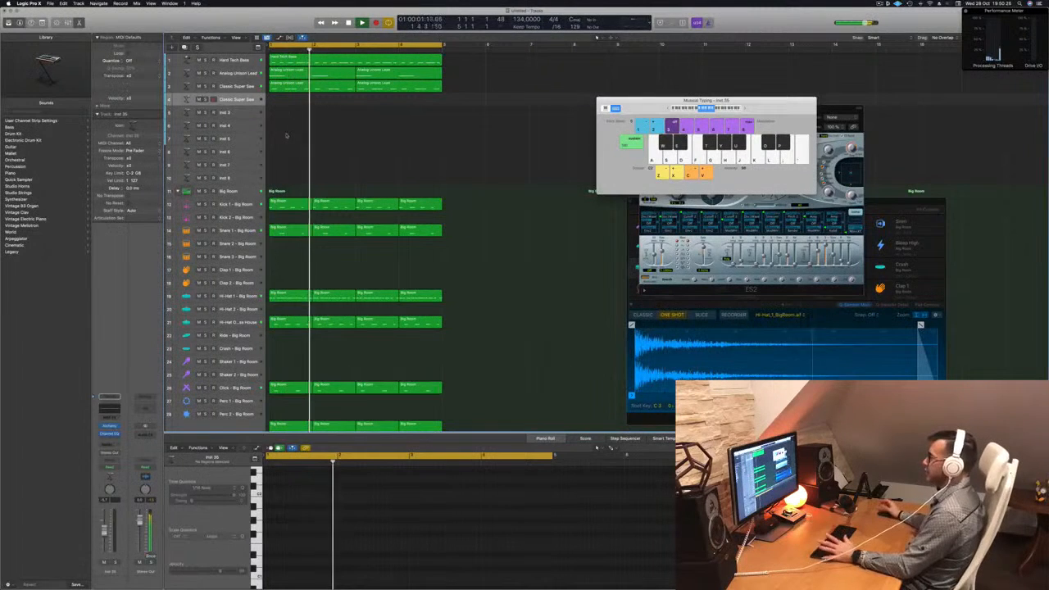
Select all regions of the four-bar loop and repeat them three times to fill 16 bars
key("super+a")
key("super+r")
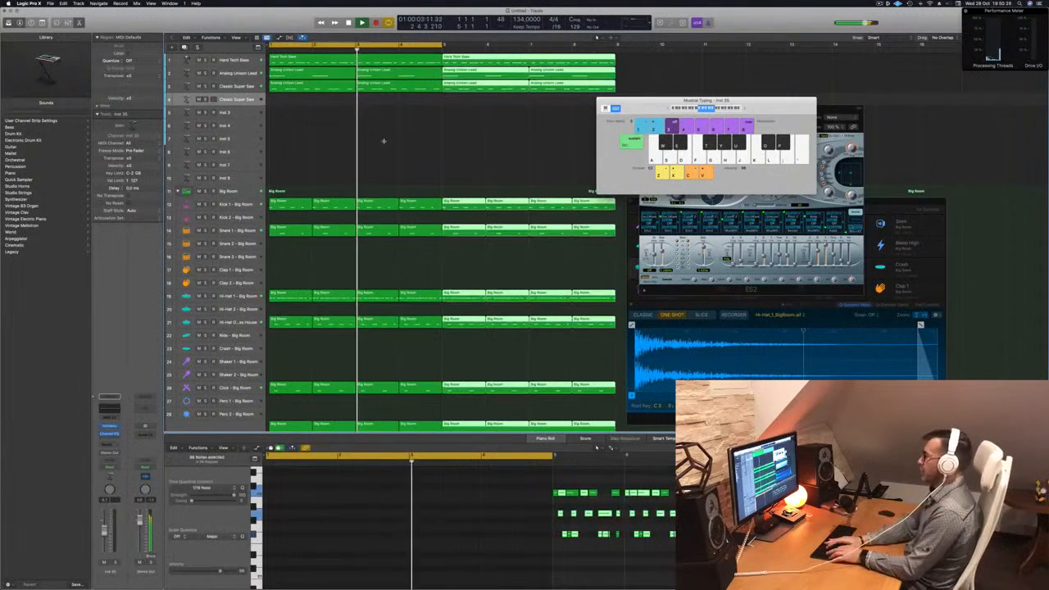
key("super+r")
key("super+r")
Extend the cycle range to bar 17, deselect the regions, and play the arrangement from the start
key("space")
key("space")
scroll(496, 120, "left", 10)
key("space")
key("space")
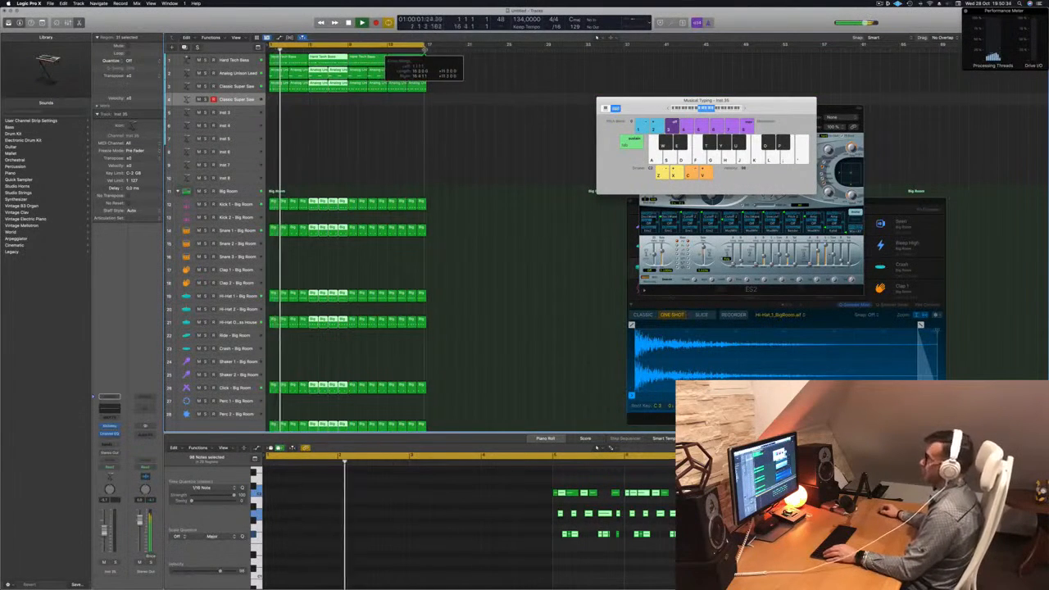
left_click(368, 145)
key("space")
key("space")
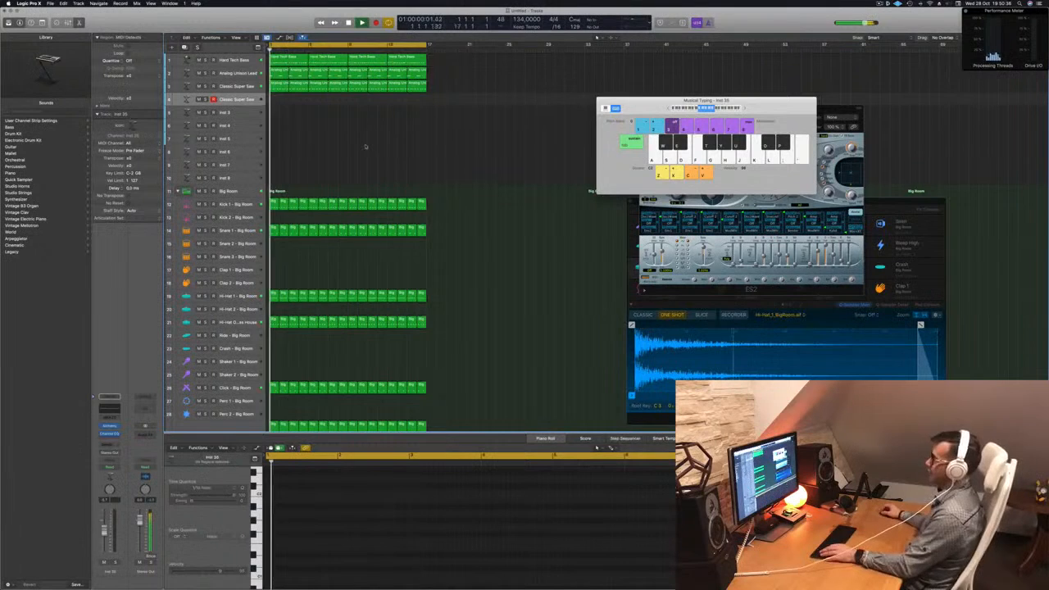
scroll(369, 145, "right", 5)
scroll(370, 145, "right", 3)
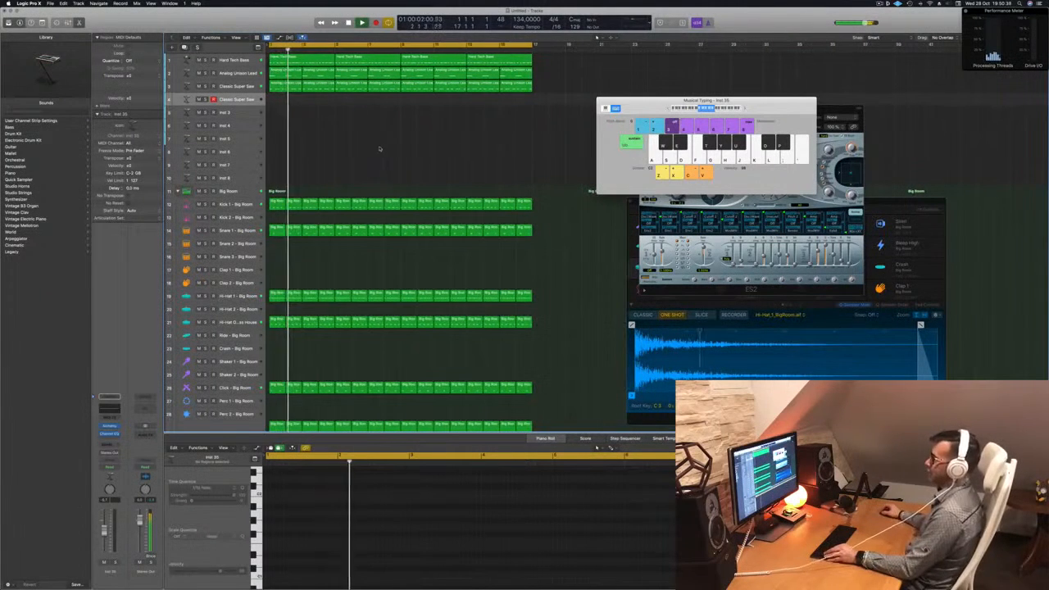
key("Return")
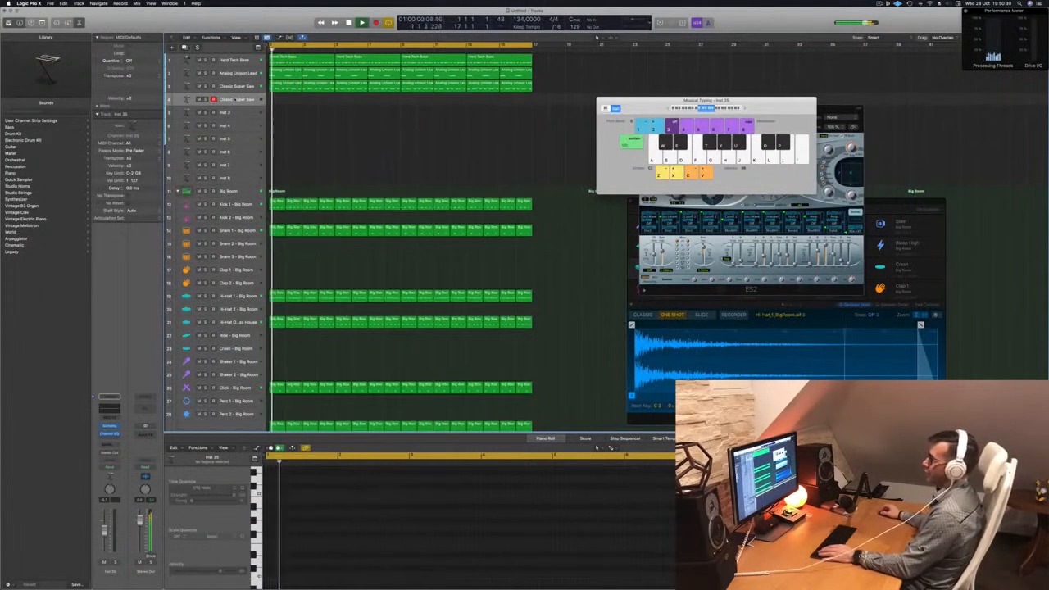
Open Alchemy on the new duplicated track, clear the category and timbre filters, sort presets by rating, and load Lazarus
left_click(111, 426)
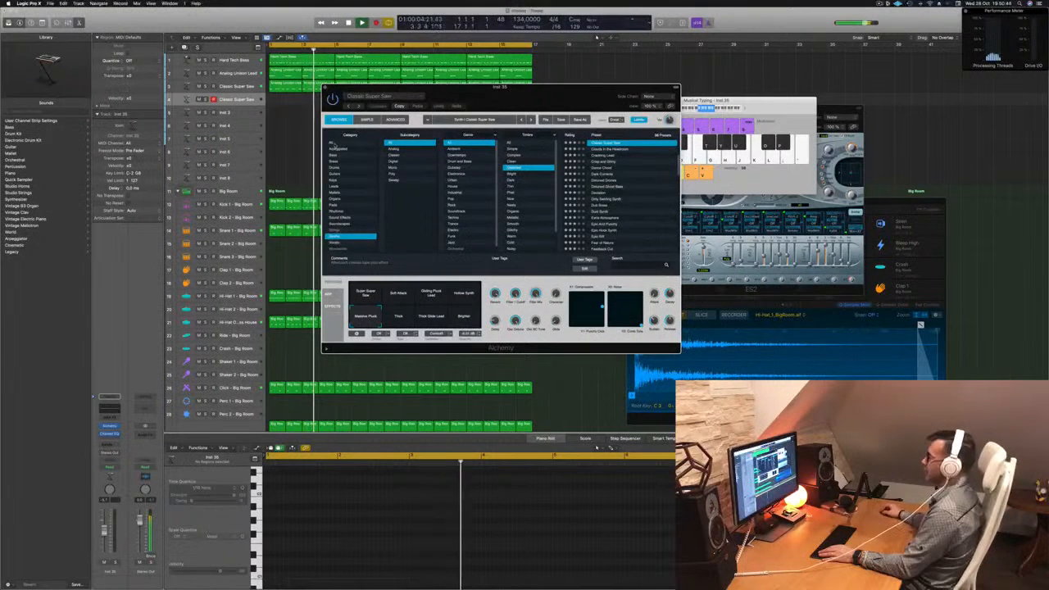
left_click(344, 143)
scroll(615, 180, "up", 10)
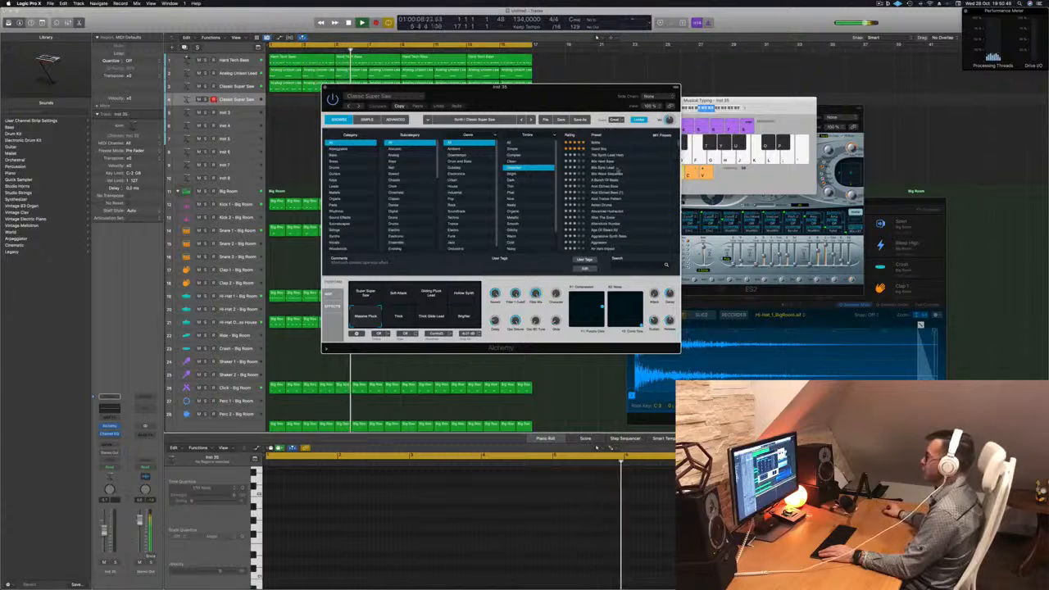
left_click(580, 135)
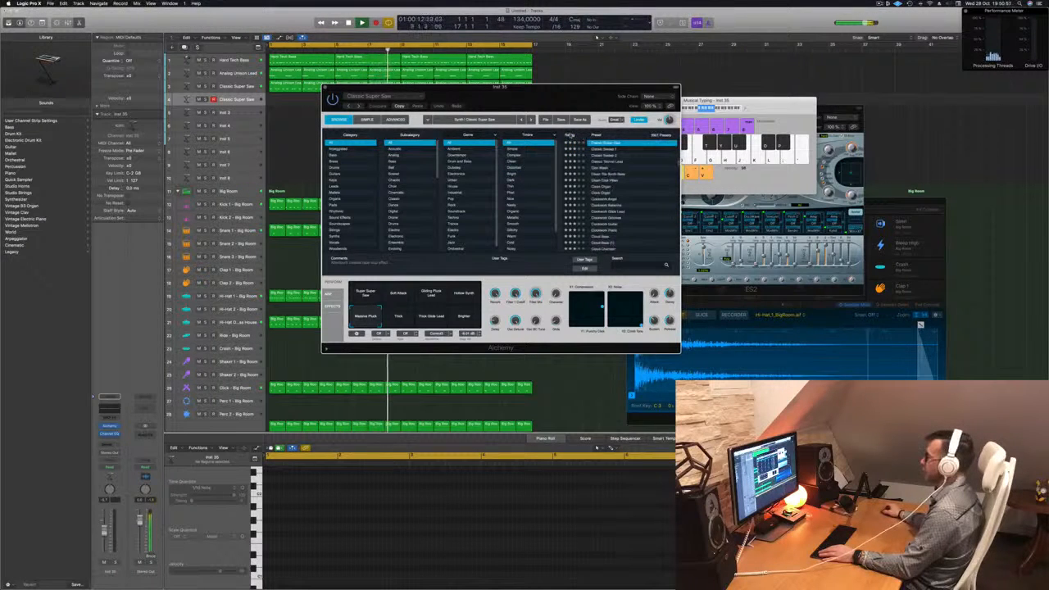
scroll(667, 164, "up", 6)
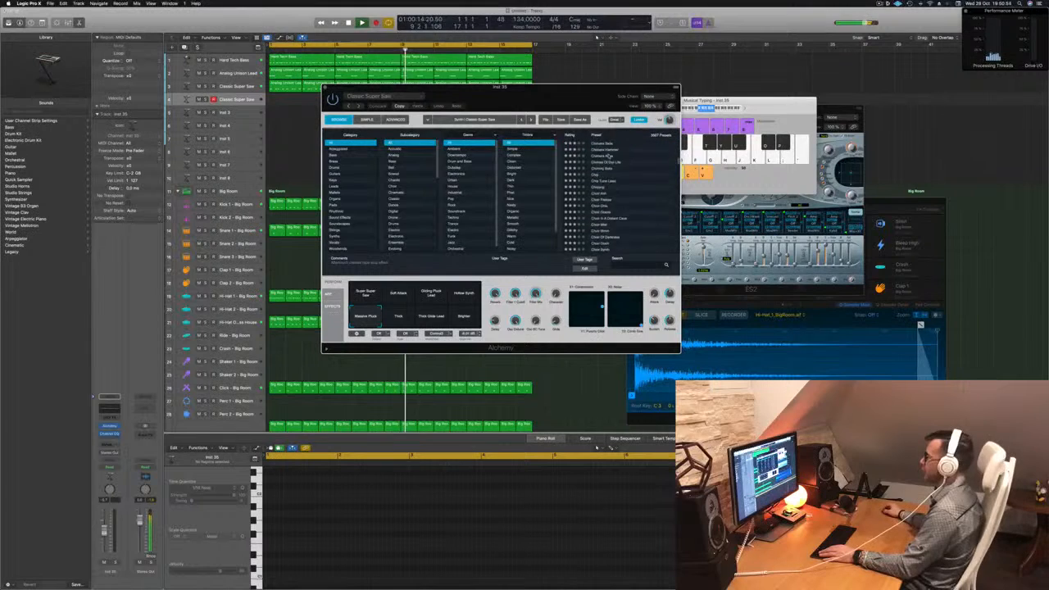
scroll(622, 196, "up", 10)
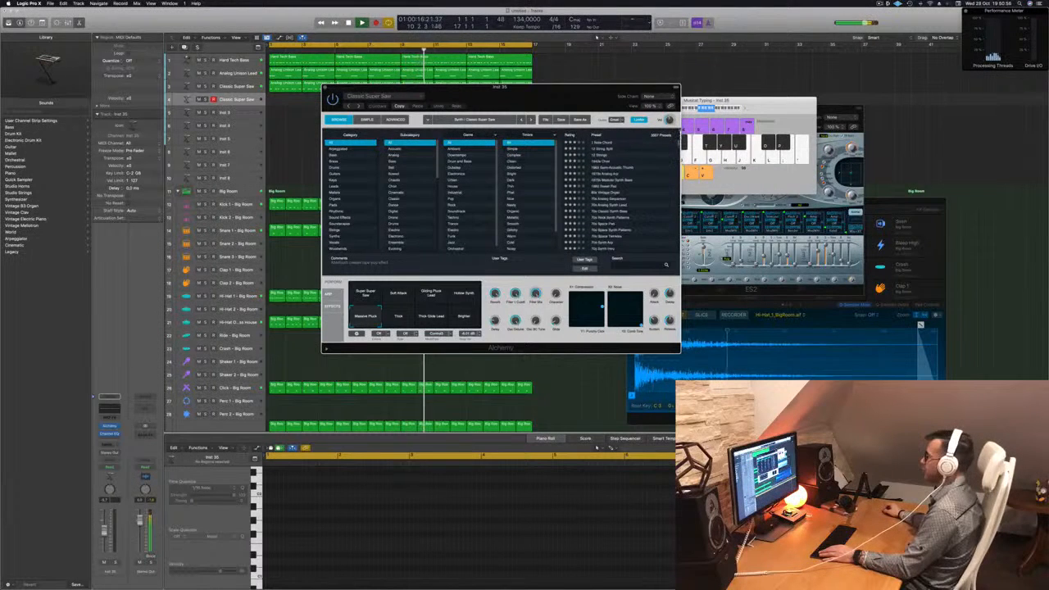
scroll(633, 149, "down", 12)
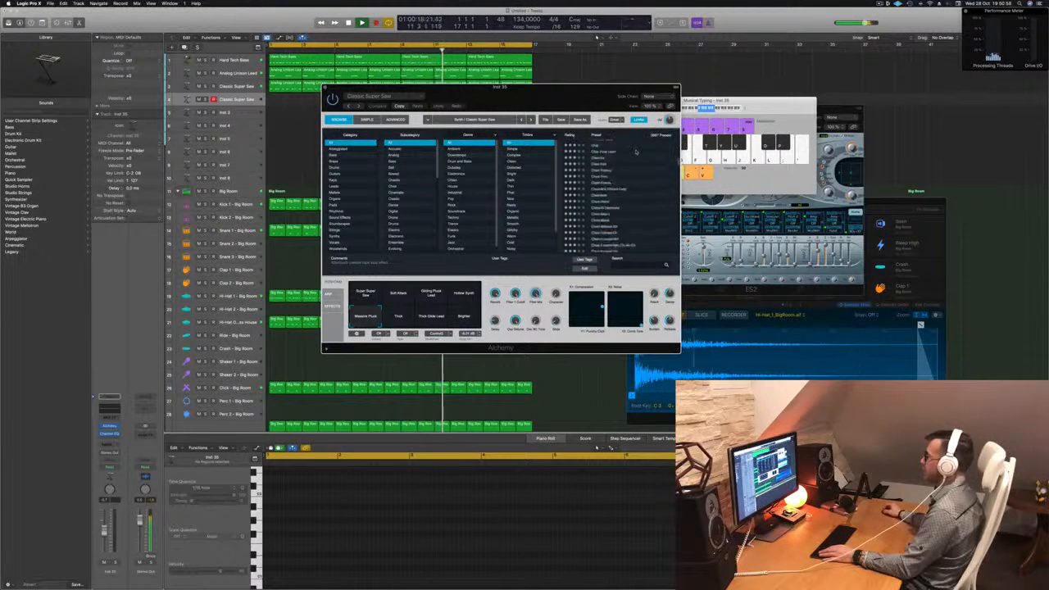
scroll(643, 153, "up", 15)
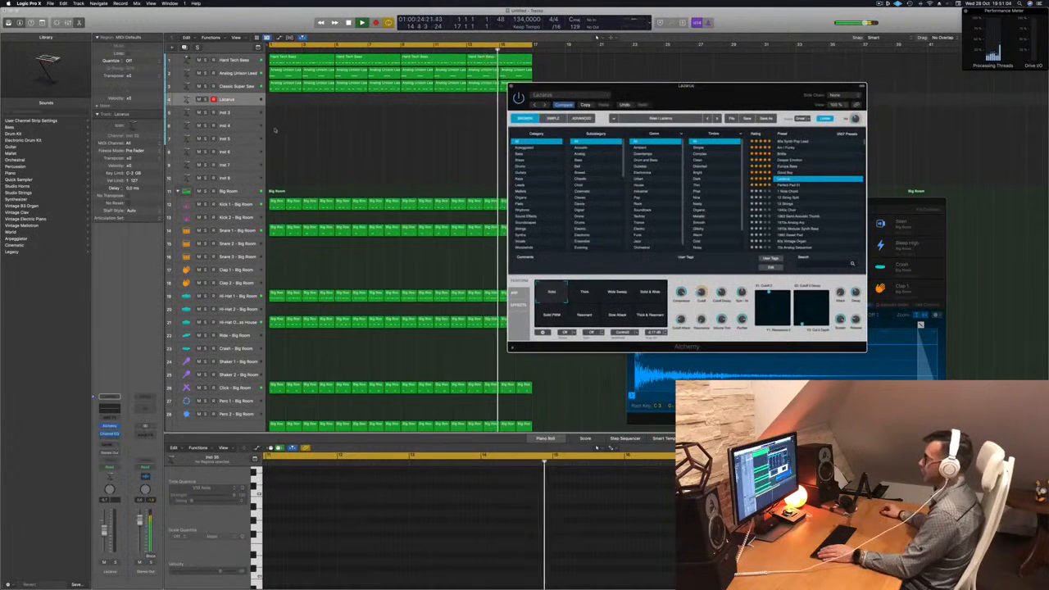
Move Alchemy and the Musical Typing keyboard clear of the regions, raise the typing octave by one, and play test notes
left_click_drag(740, 89, 952, 67)
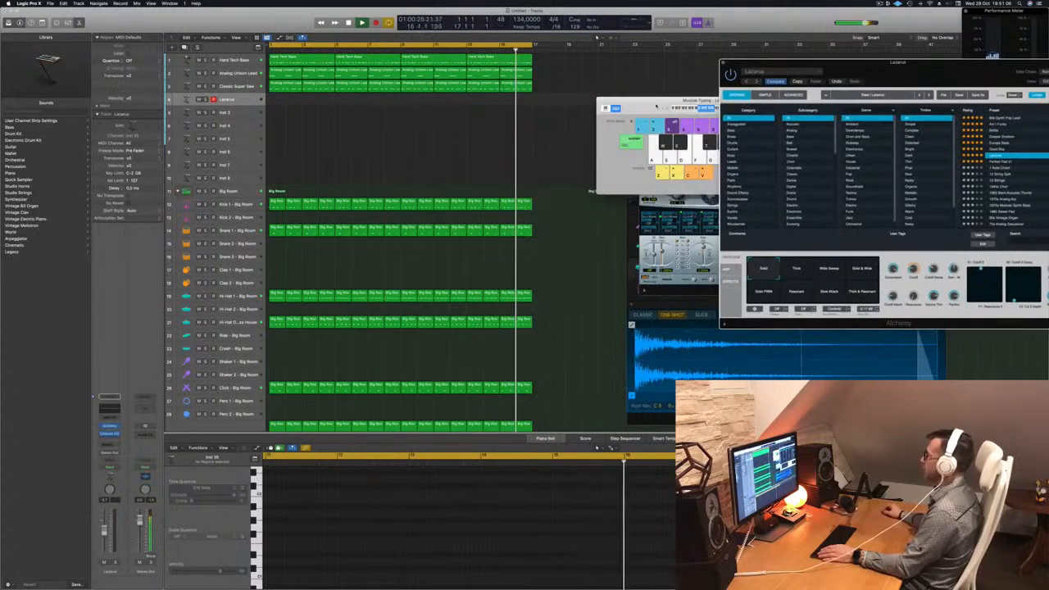
left_click_drag(670, 111, 584, 133)
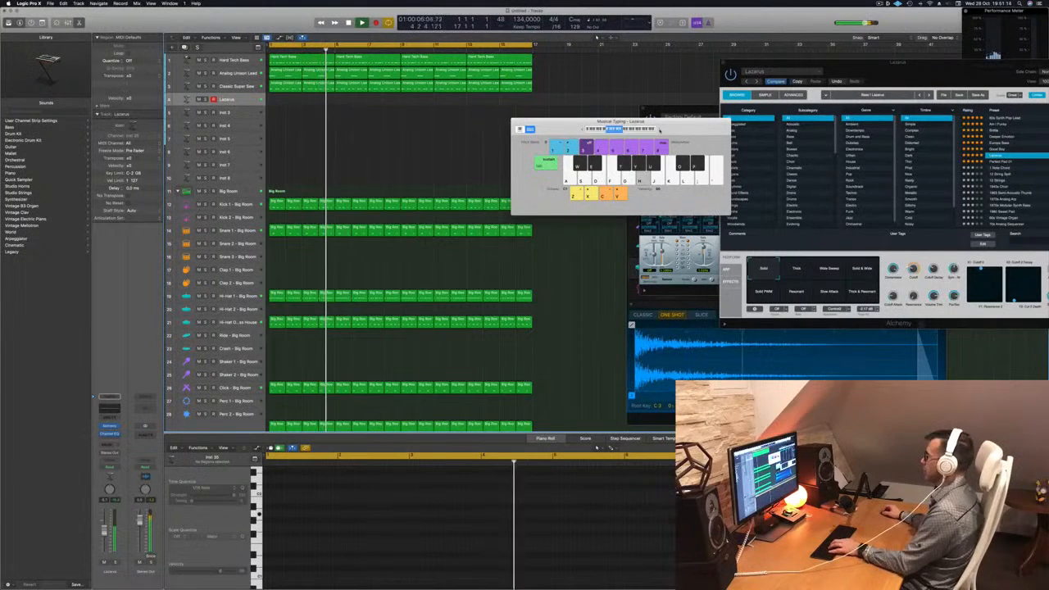
left_click_drag(627, 132, 560, 133)
key("x")
key("h")
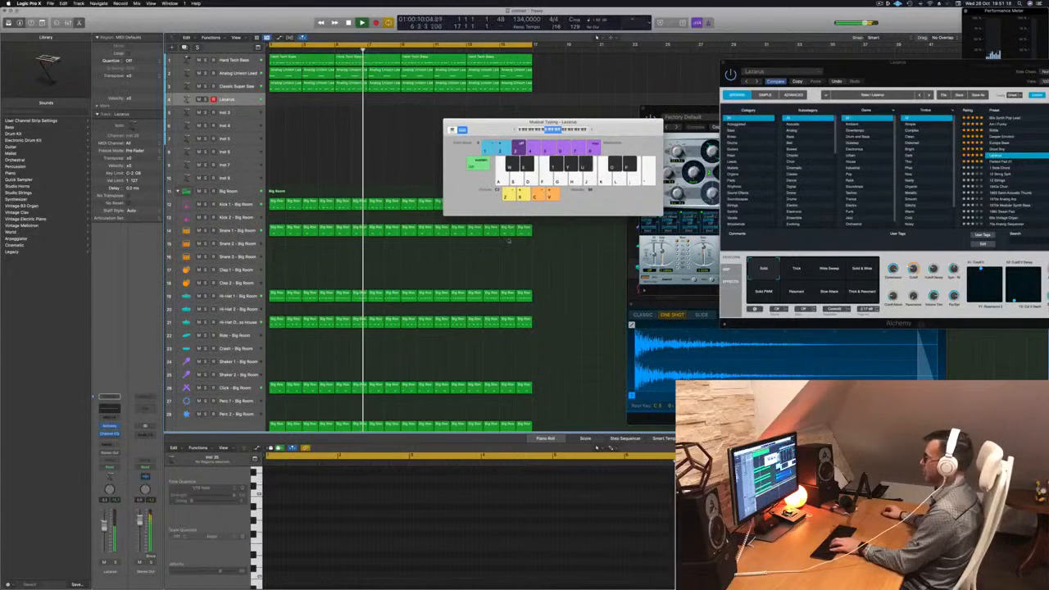
Audition the Thick and Solid snapshots of the Lazarus preset over the loop and choose Solid & Wide
left_click_drag(877, 68, 712, 80)
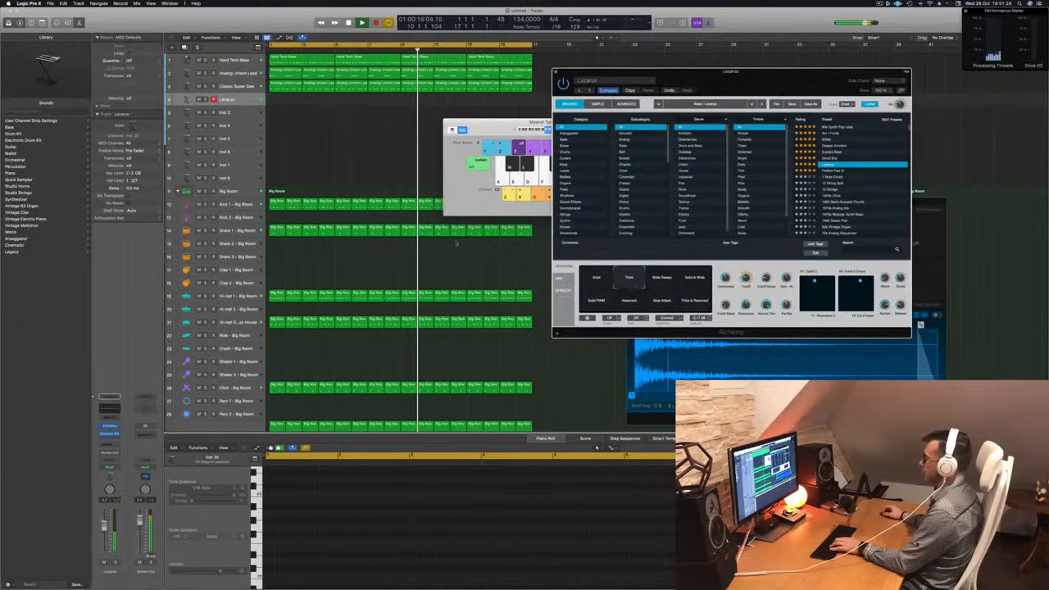
left_click(477, 131)
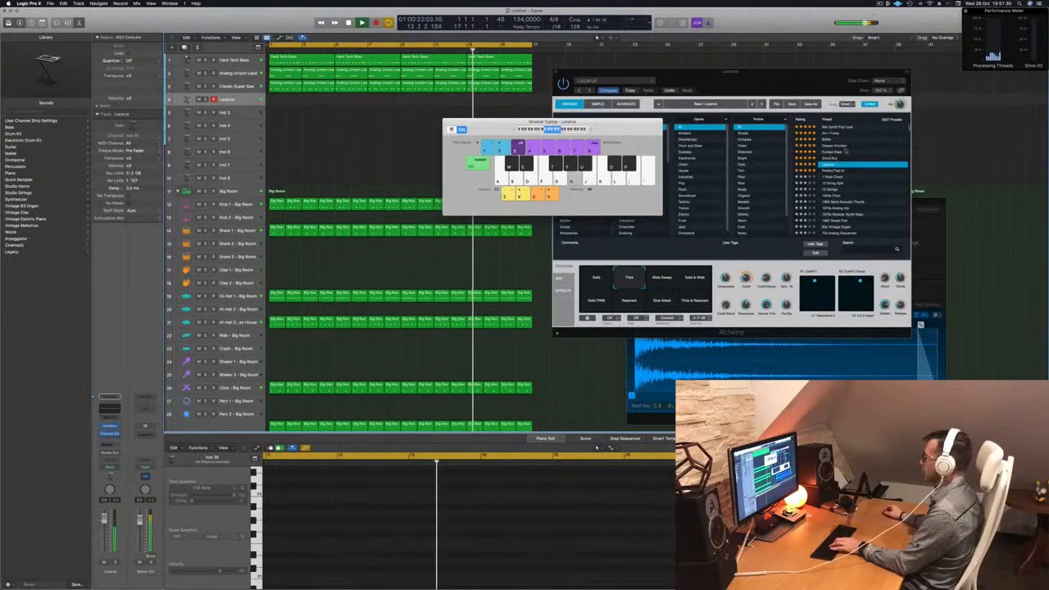
left_click_drag(494, 122, 382, 124)
left_click(598, 279)
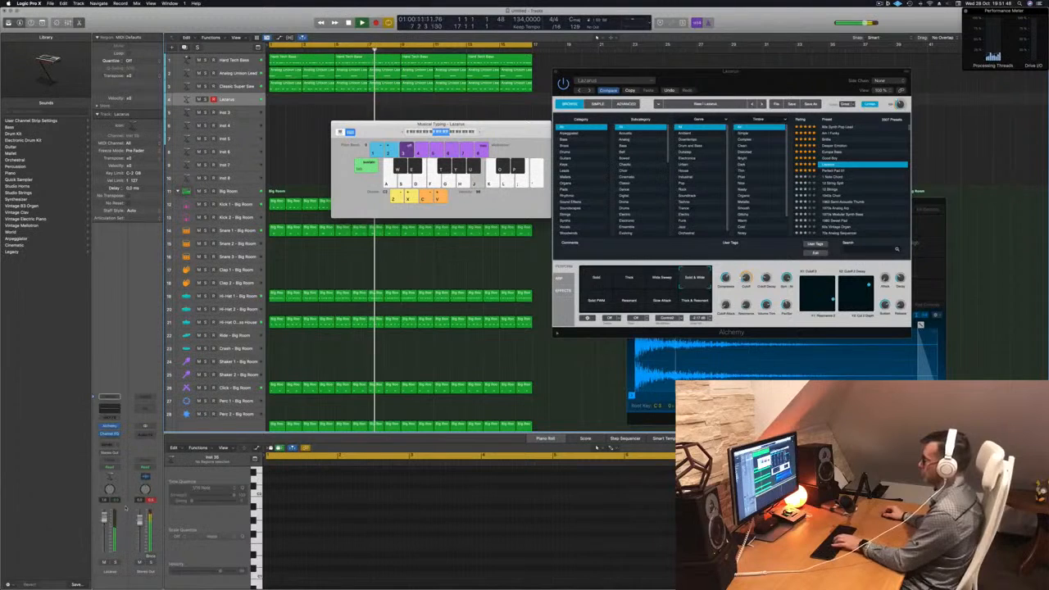
Audition the Resonant and Thick & Resonant snapshots of Lazarus over the loop, return to Solid & Wide, and play test notes
left_click(635, 303)
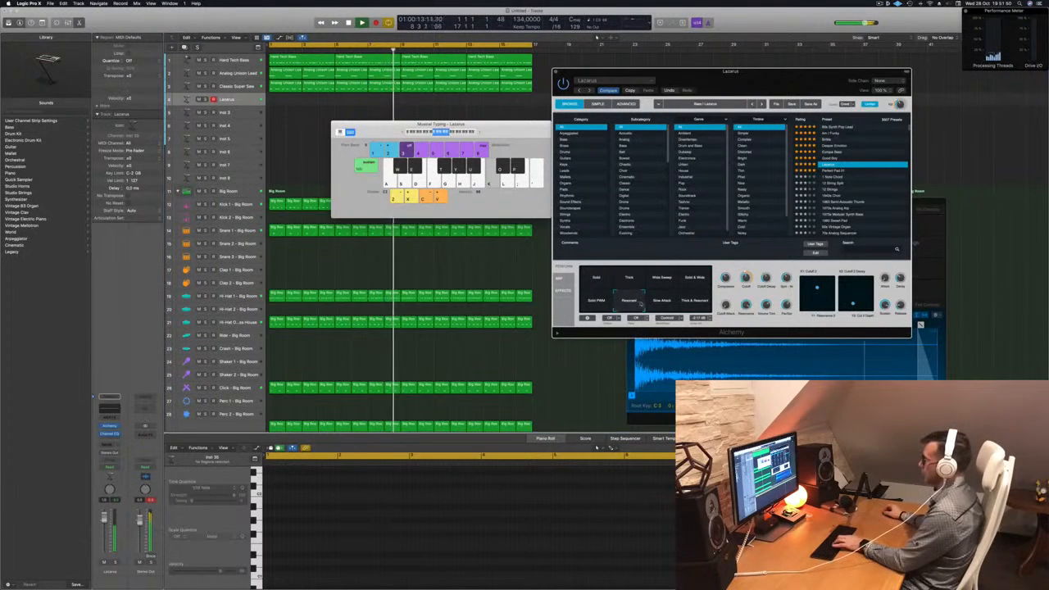
left_click(692, 304)
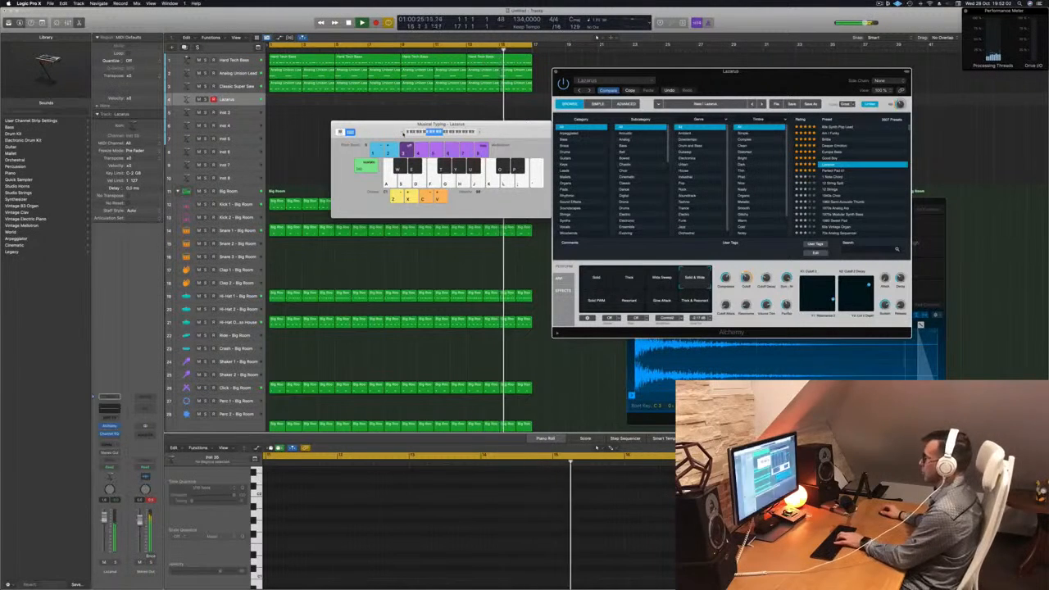
key("l")
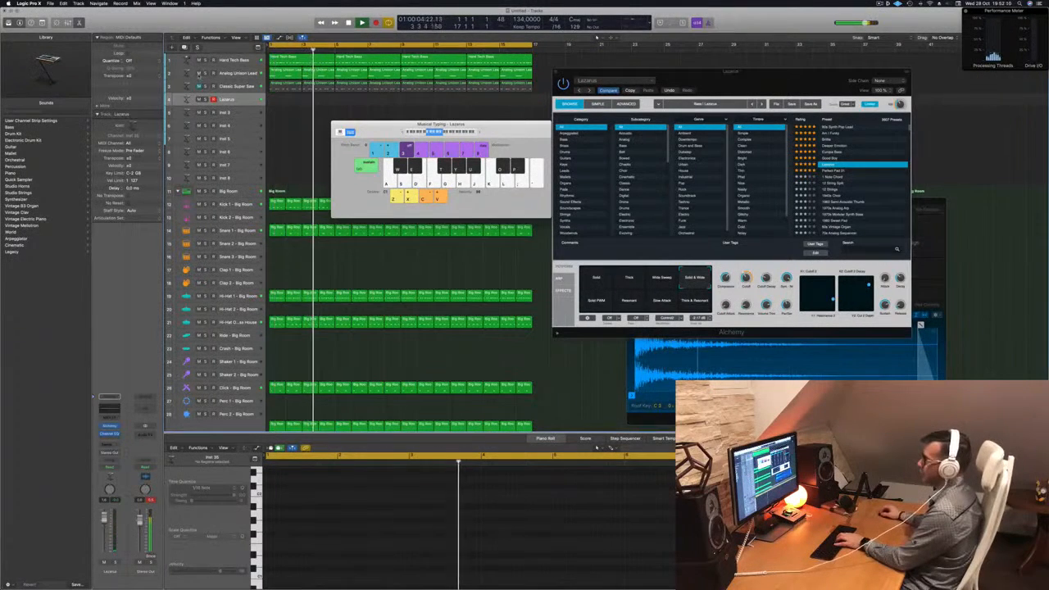
With the Analog Unison Lead and Classic Super Saw tracks muted, adjust the Lazarus cutoff and move the Musical Typing keyboard below the instrument tracks
left_click_drag(370, 129, 370, 182)
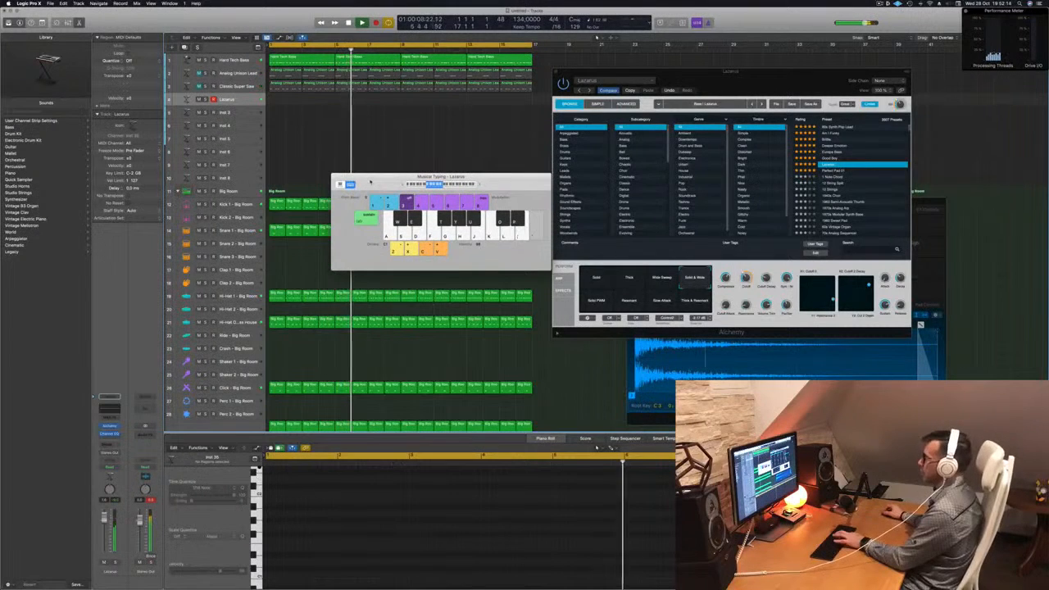
left_click_drag(747, 277, 749, 271)
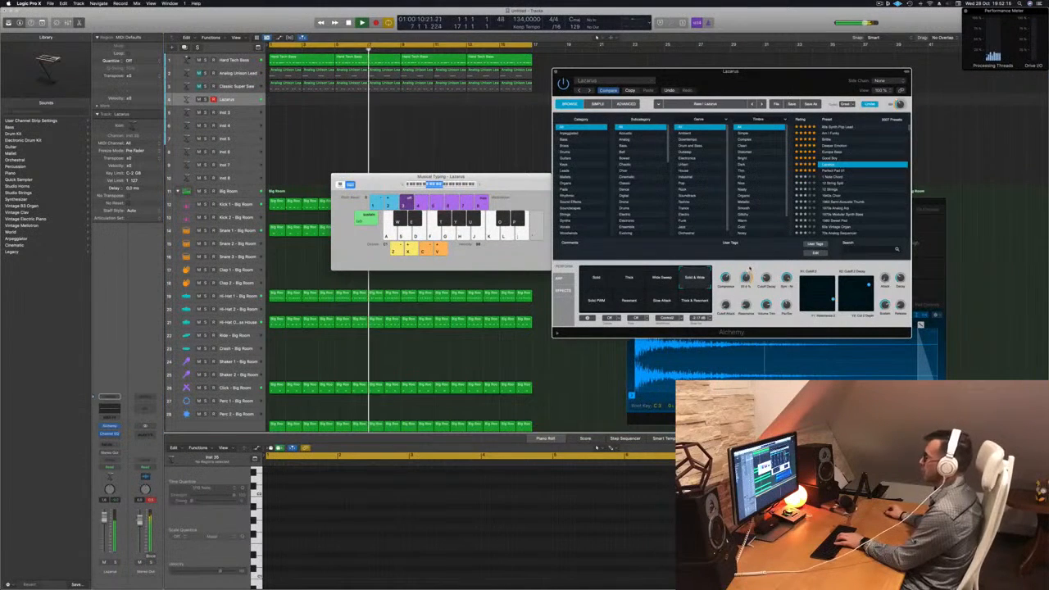
left_click_drag(507, 184, 503, 190)
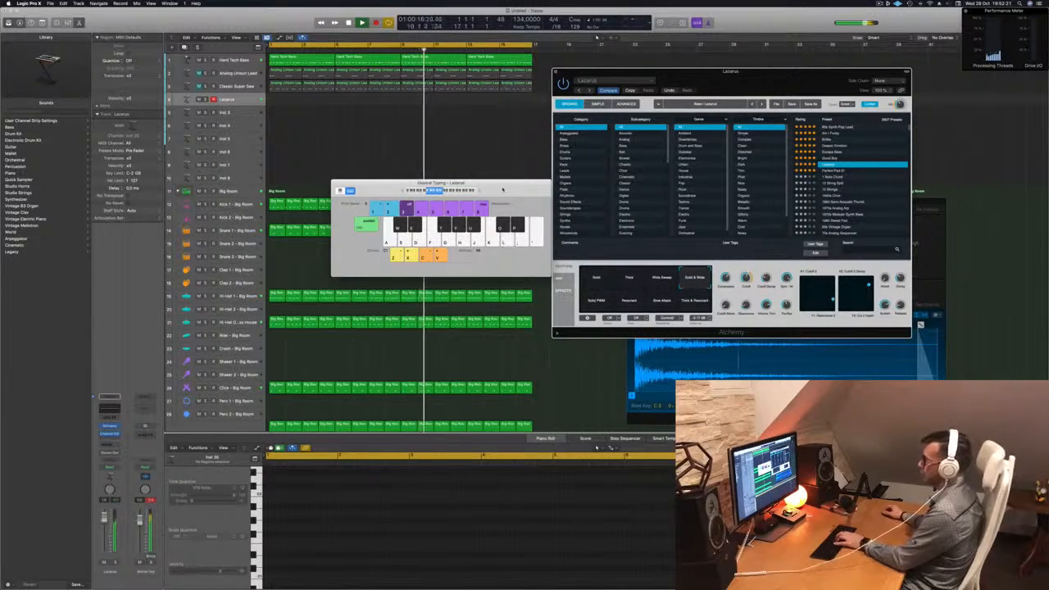
left_click(199, 74)
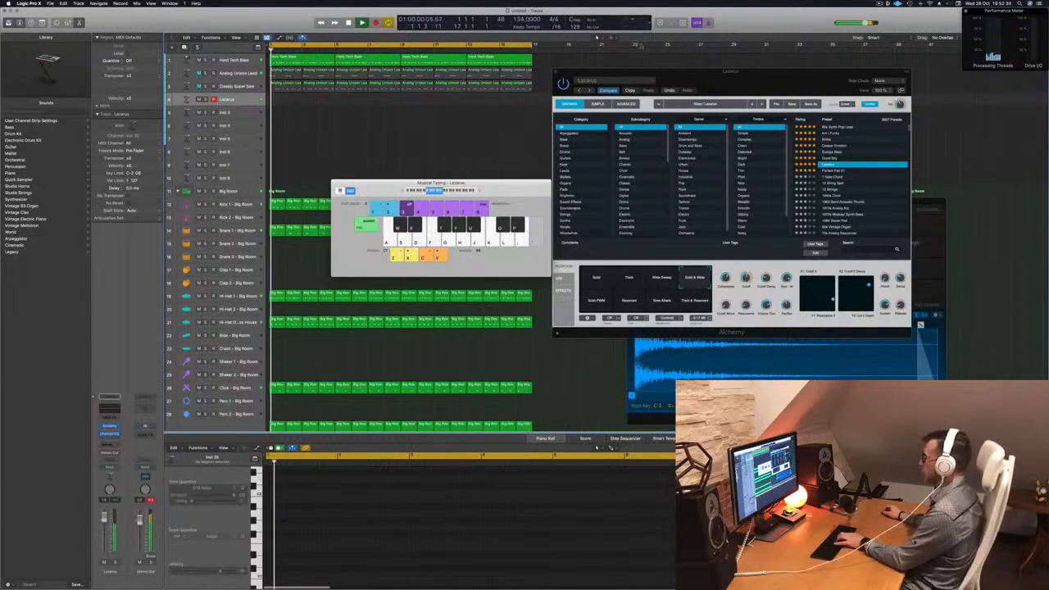
left_click(744, 270)
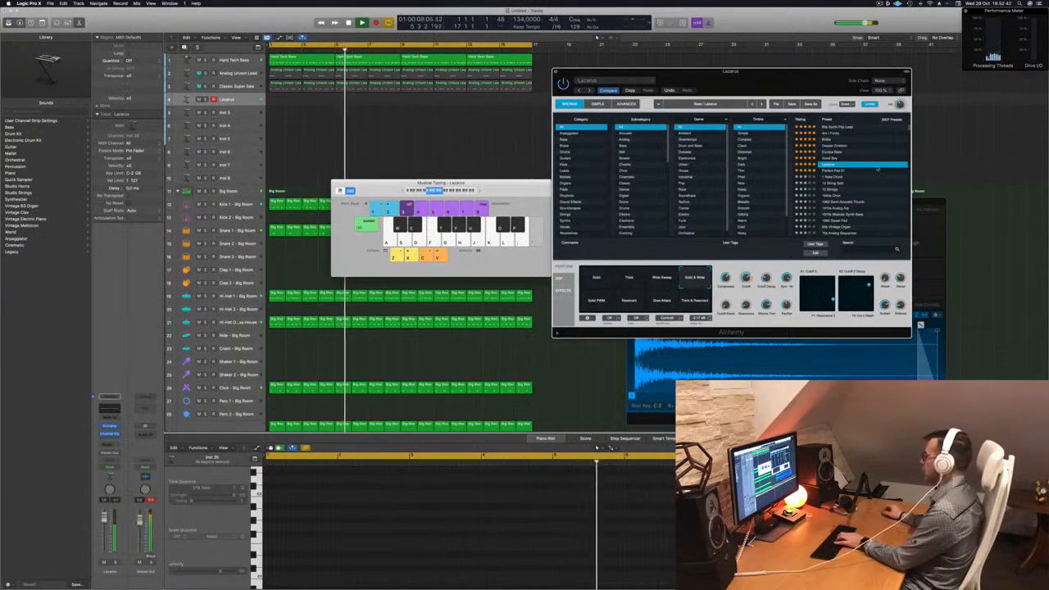
Audition the other Lazarus snapshots, including Thick & Resonant, Slow Attack, Solid PWM, Solid, Thick and Wide Sweep, and settle on Solid & Wide
left_click(692, 300)
left_click(658, 301)
left_click(597, 301)
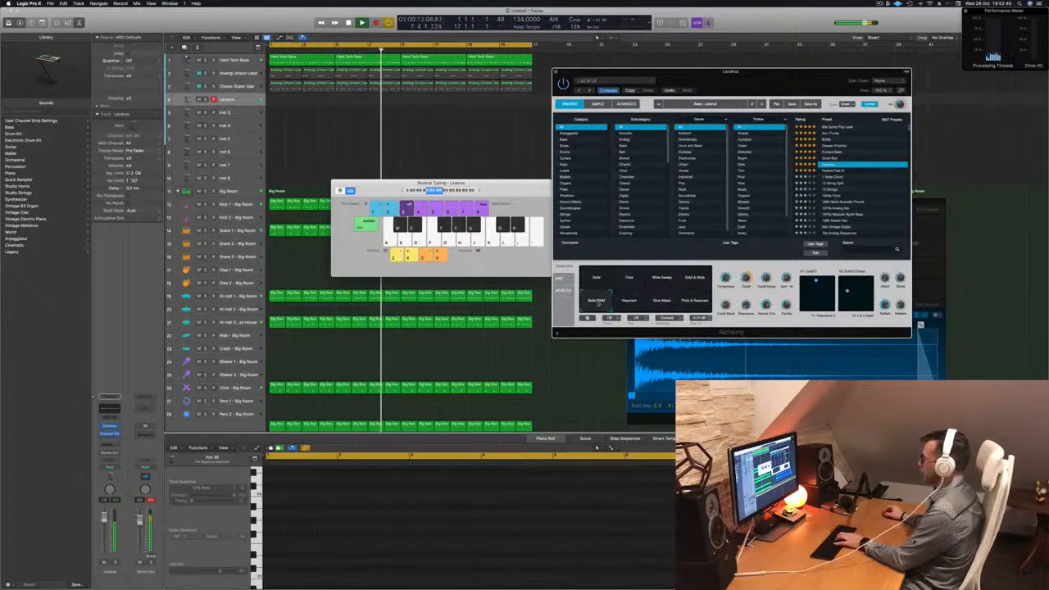
left_click(598, 278)
left_click(628, 277)
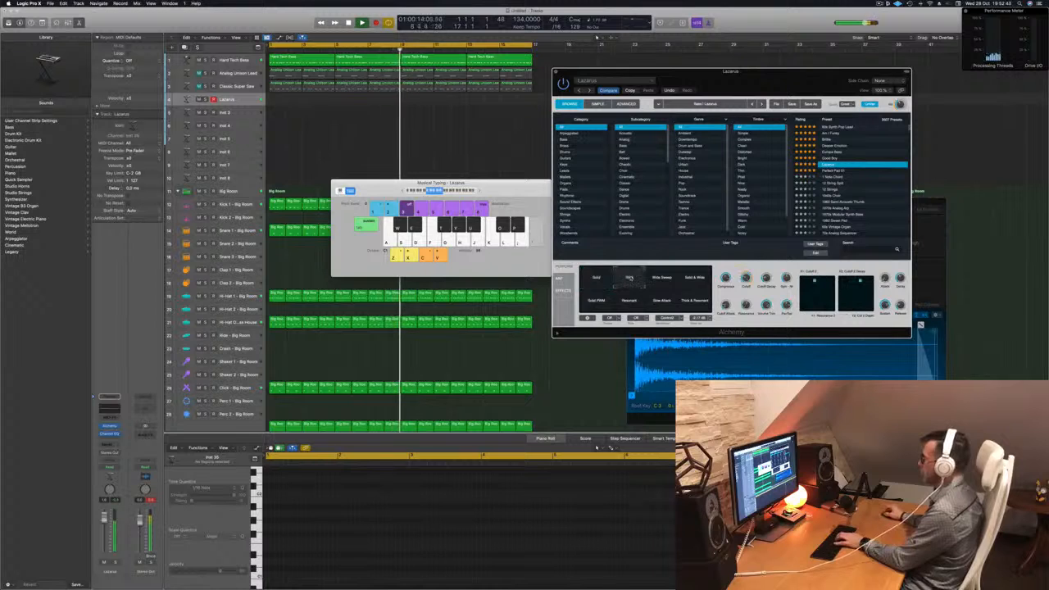
left_click(661, 279)
left_click(694, 279)
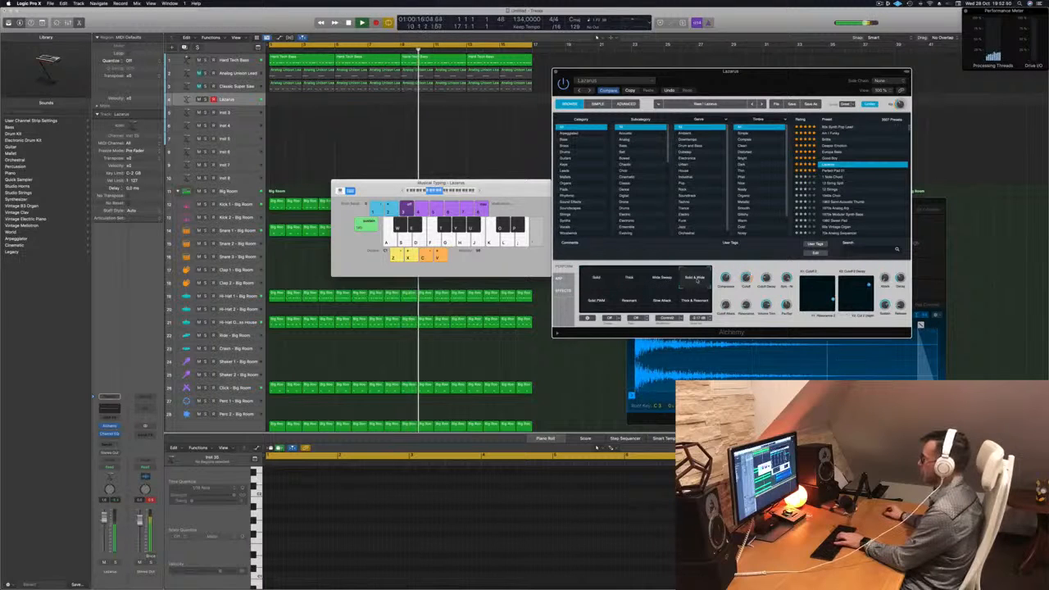
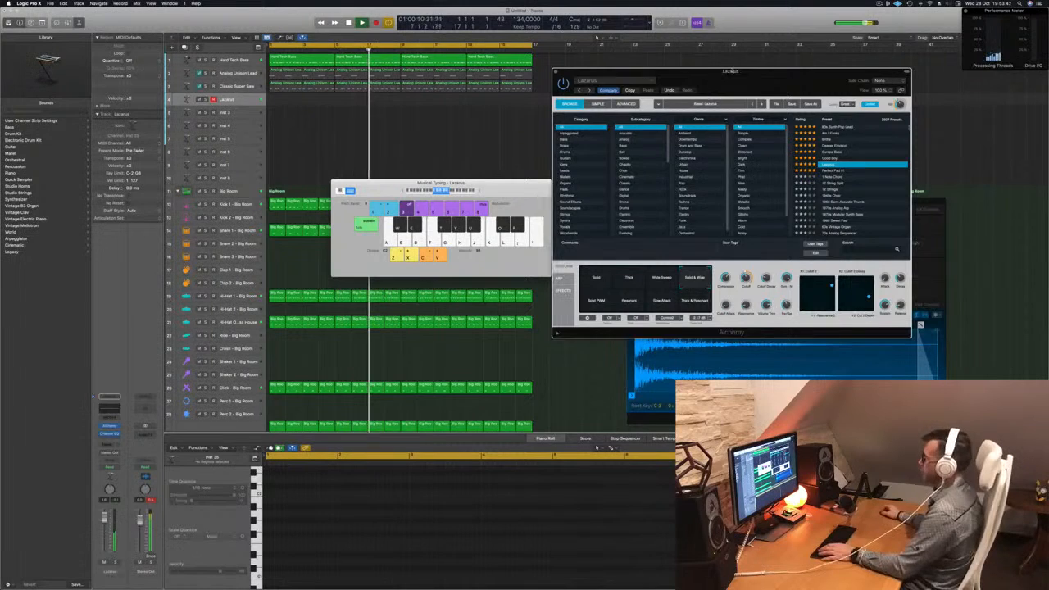
Move Alchemy clear of the Musical Typing keyboard and unmute the Analog Unison Lead and Classic Super Saw tracks
left_click_drag(722, 72, 748, 66)
left_click(198, 73)
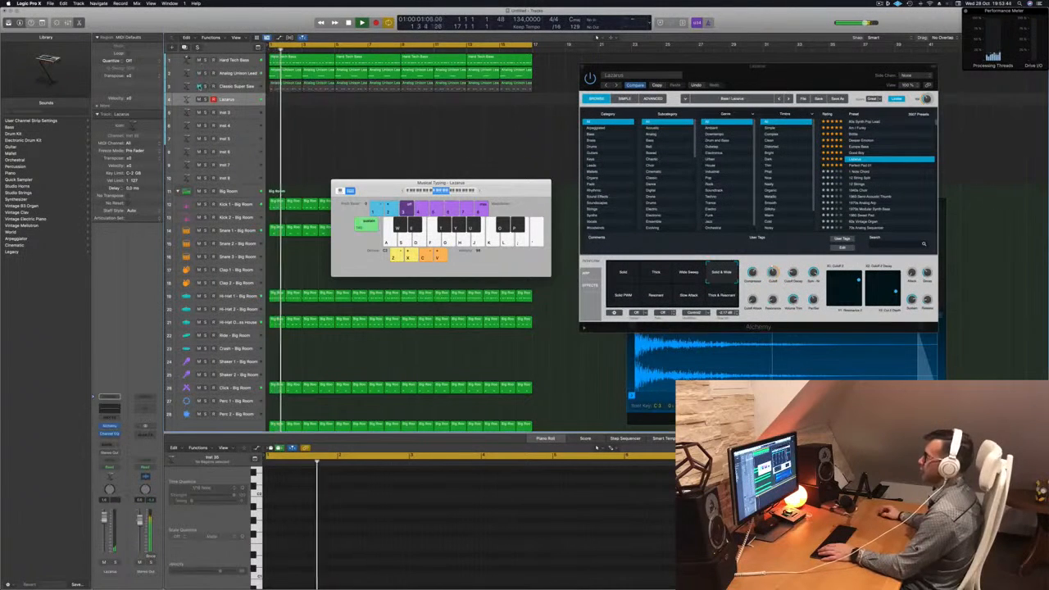
left_click(198, 86)
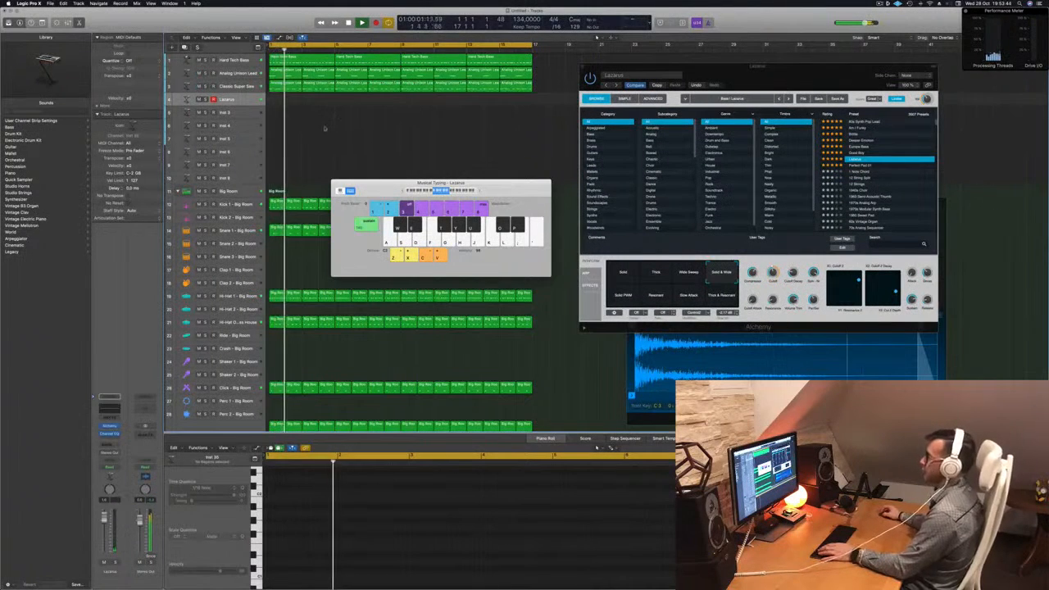
Step through the Classic Super Saw, Analog Unison Lead and Hard Tech Bass tracks during playback, and move Alchemy off the plug-in windows behind it
left_click(283, 86)
left_click(253, 87)
key("Return")
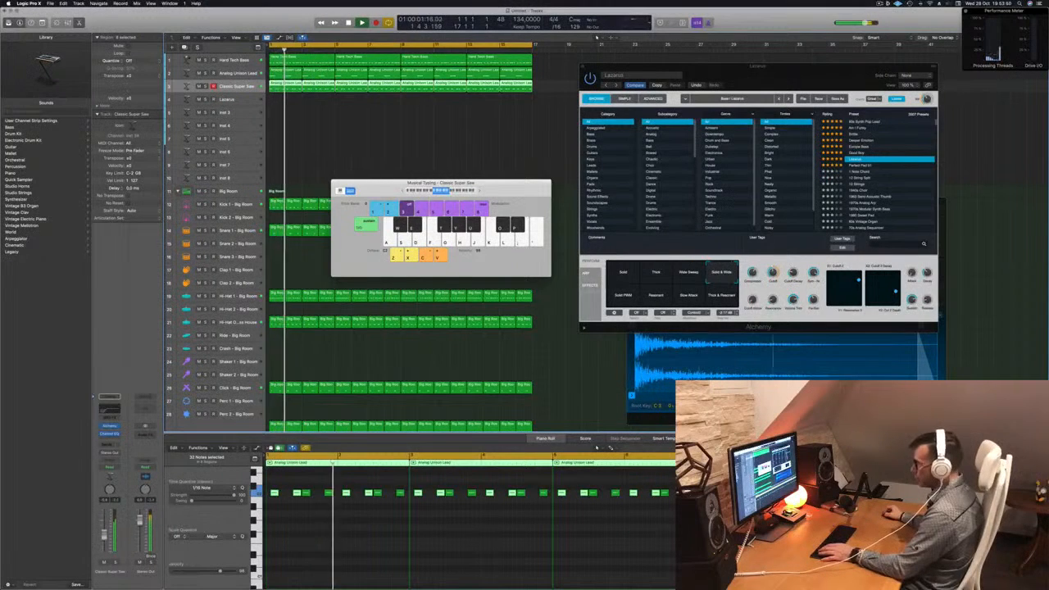
key("Up")
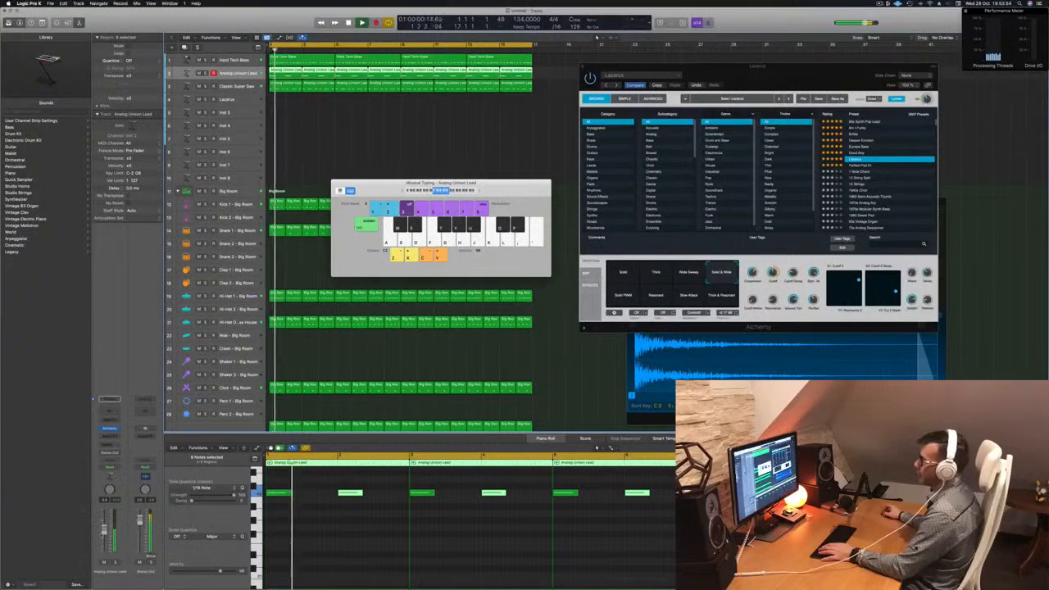
key("Up")
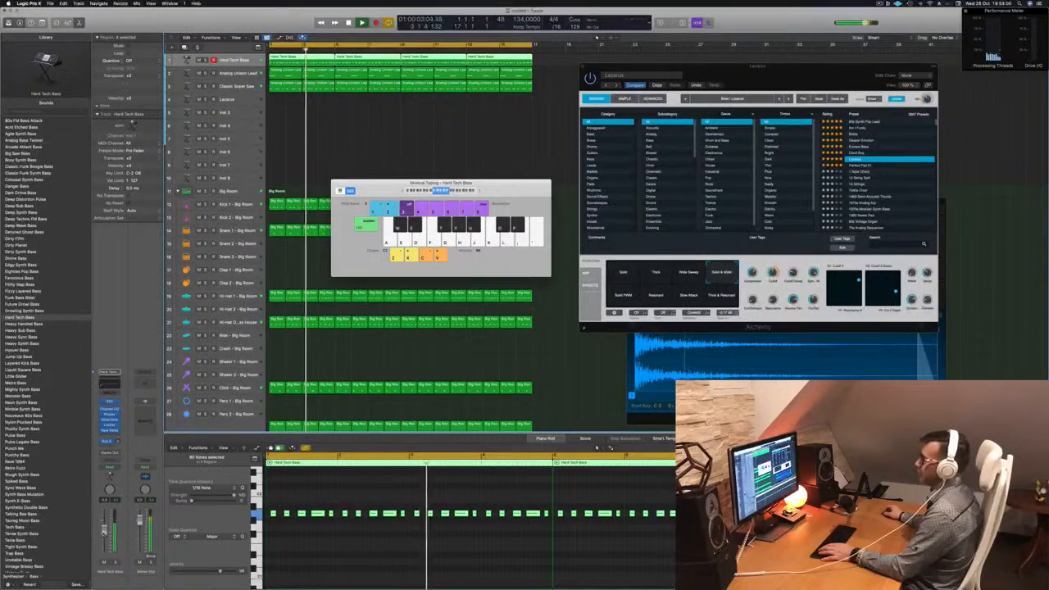
left_click_drag(802, 80, 667, 104)
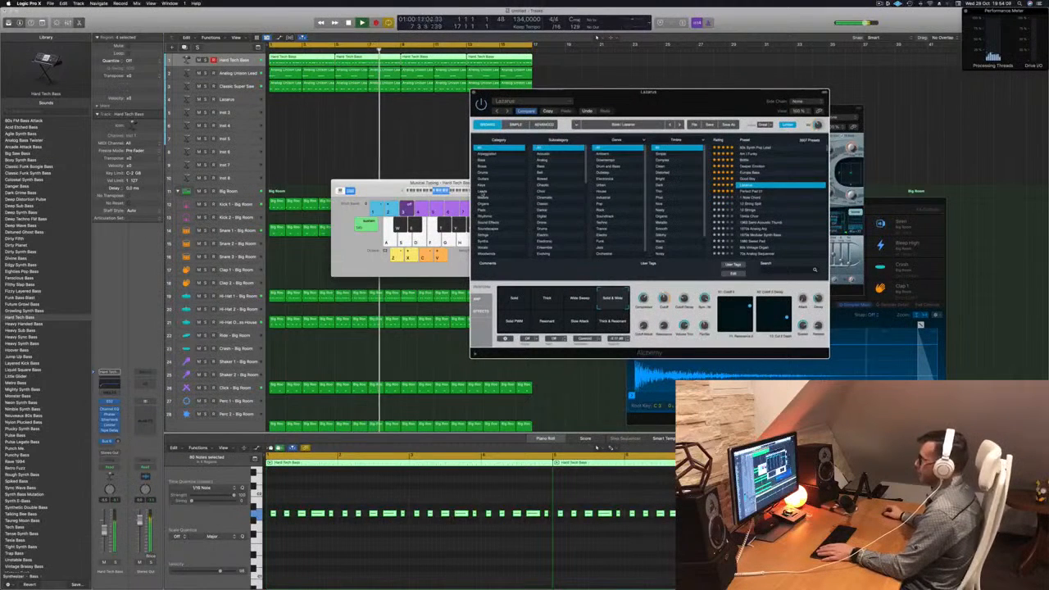
Filter Alchemy's presets to the Pads category with a timbre filter and load the Air Choir Sweep preset
left_click(483, 192)
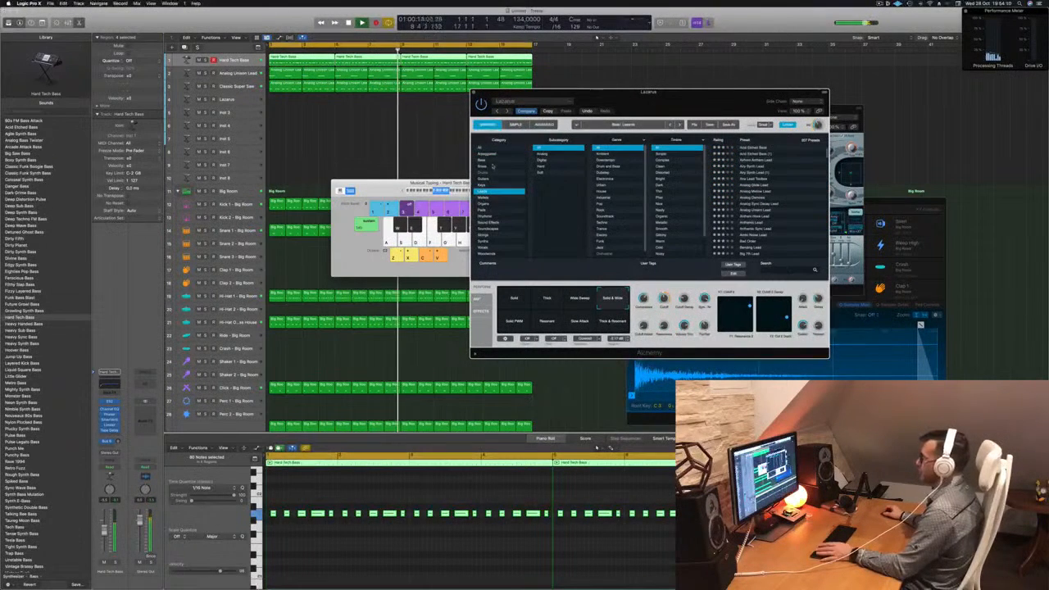
left_click(488, 210)
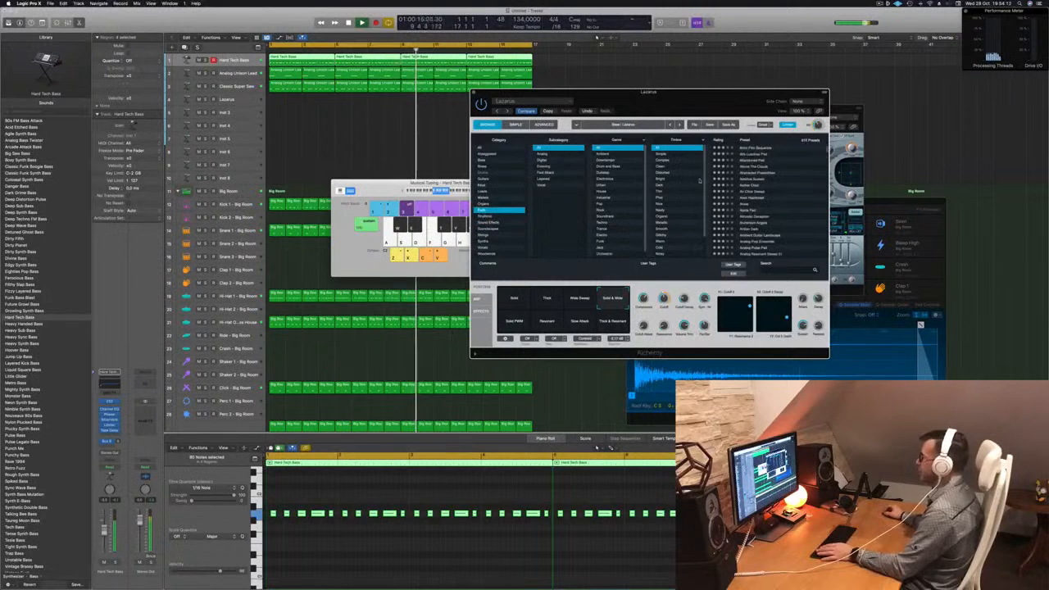
scroll(677, 190, "down", 2)
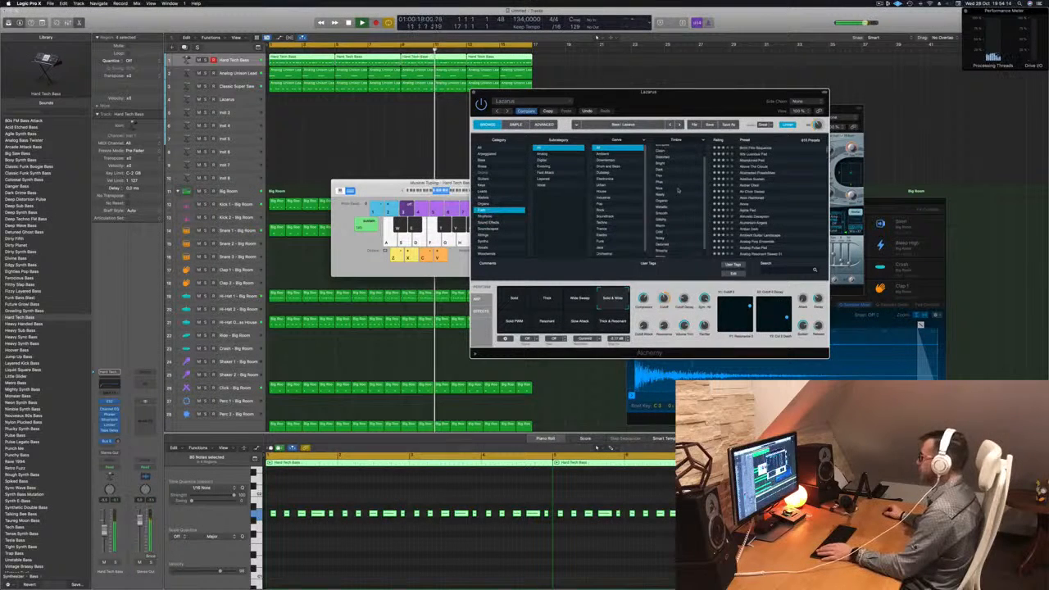
scroll(684, 183, "down", 1)
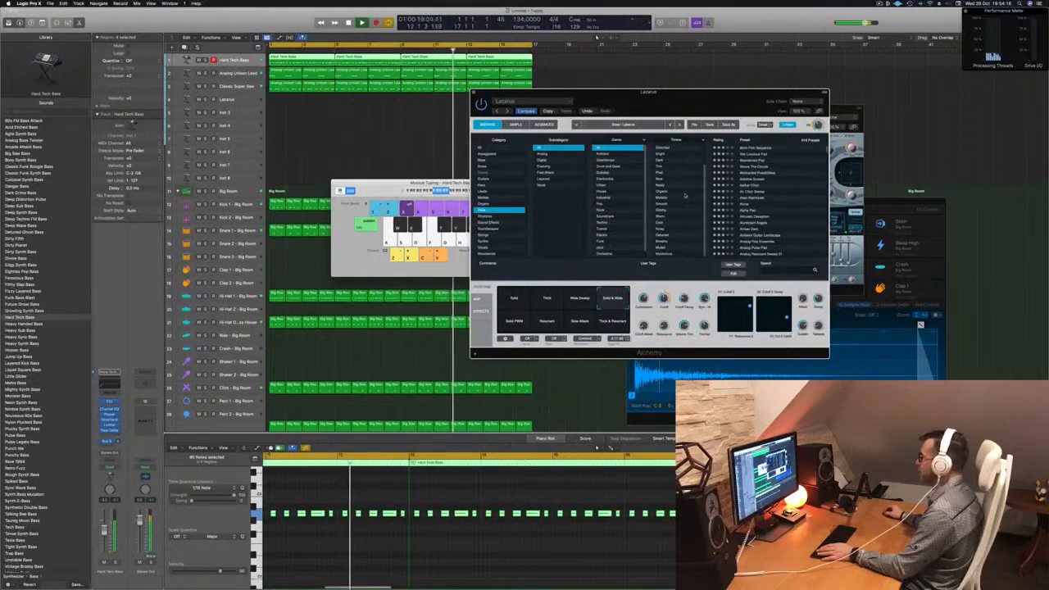
left_click(668, 210)
scroll(758, 160, "up", 2)
left_click(751, 148)
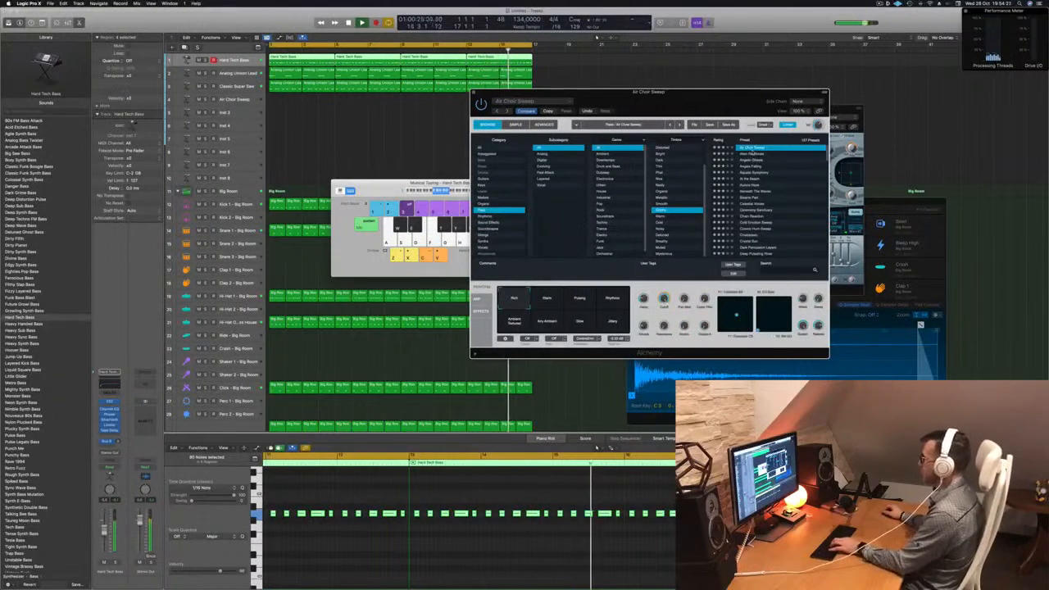
Move the Musical Typing keyboard clear of the Alchemy window, stop playback and close that synth window
left_click_drag(409, 186, 907, 205)
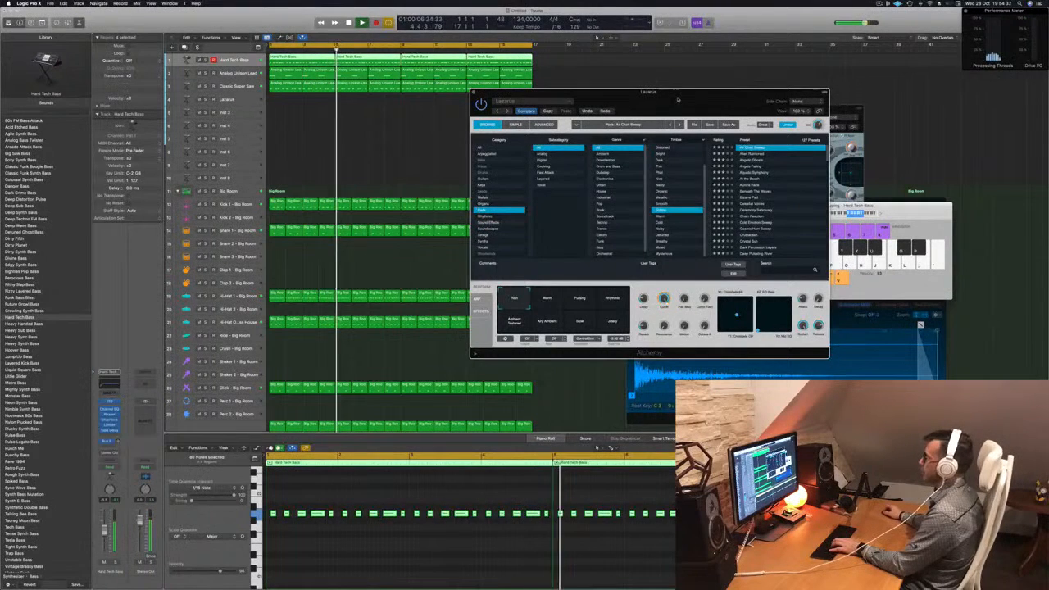
left_click_drag(678, 100, 634, 99)
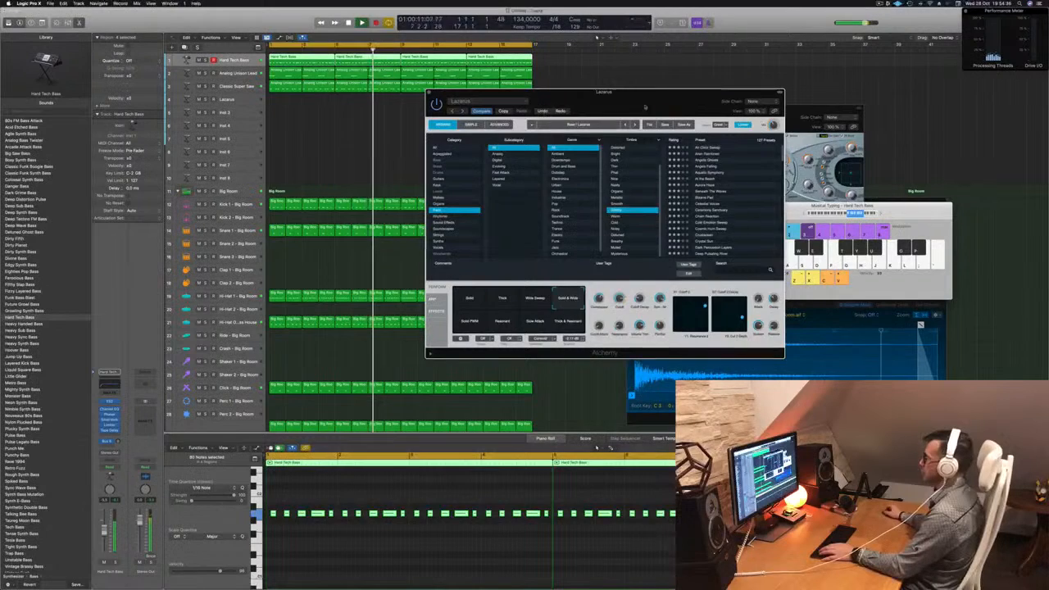
left_click_drag(644, 106, 582, 100)
key("space")
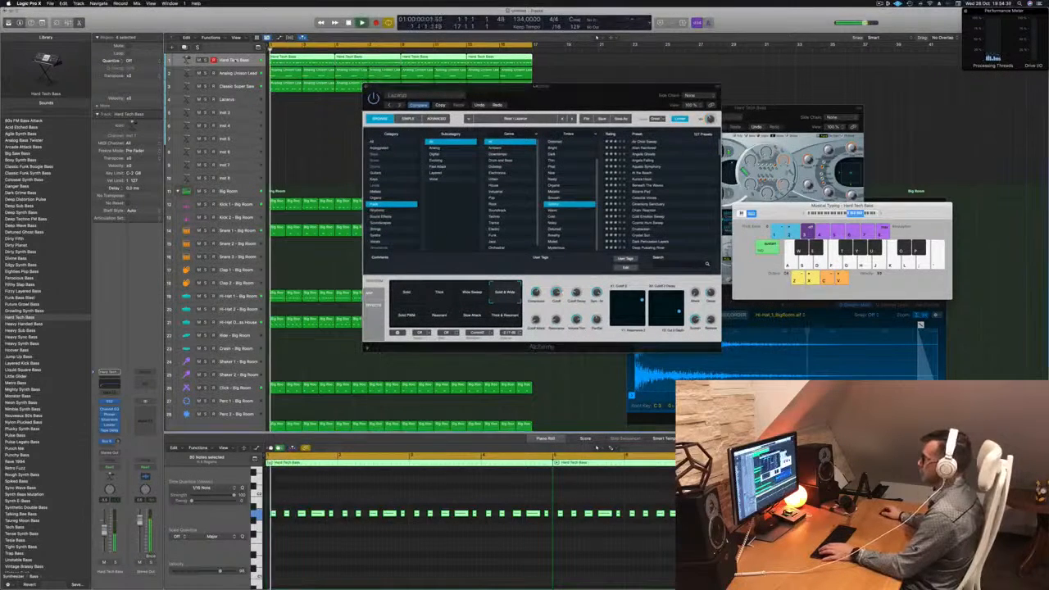
left_click_drag(548, 86, 617, 113)
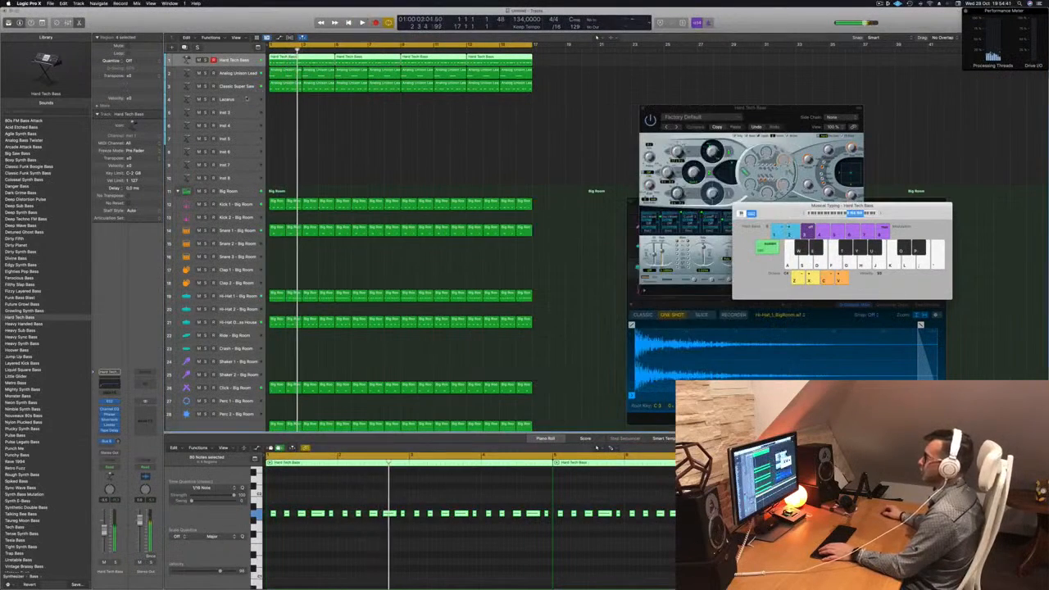
Open Alchemy on the Lazarus track with the Alien Rainforest pad preset and lower the track's volume during playback
left_click(247, 99)
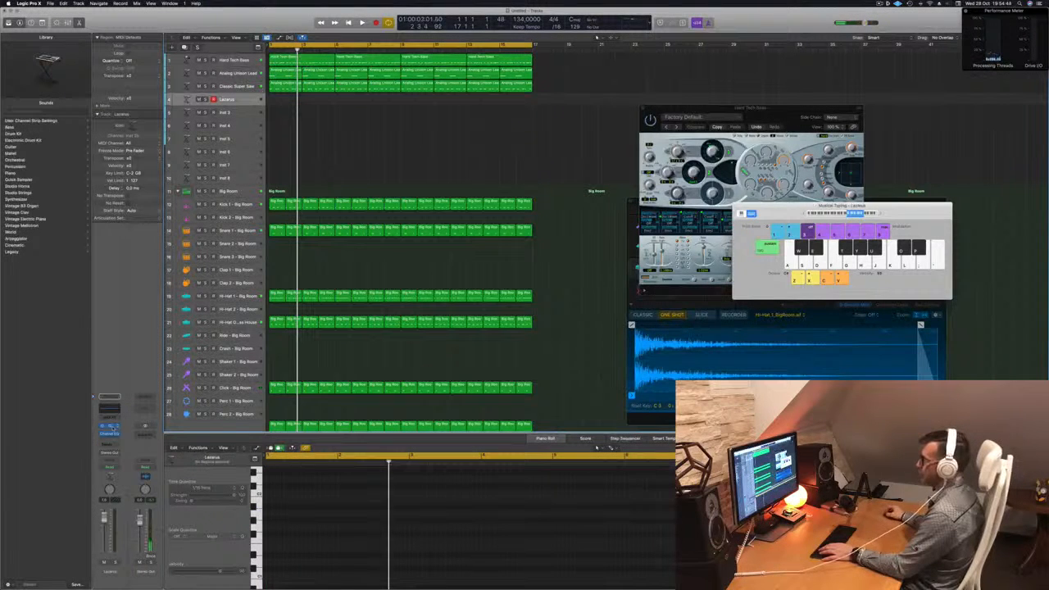
left_click(113, 426)
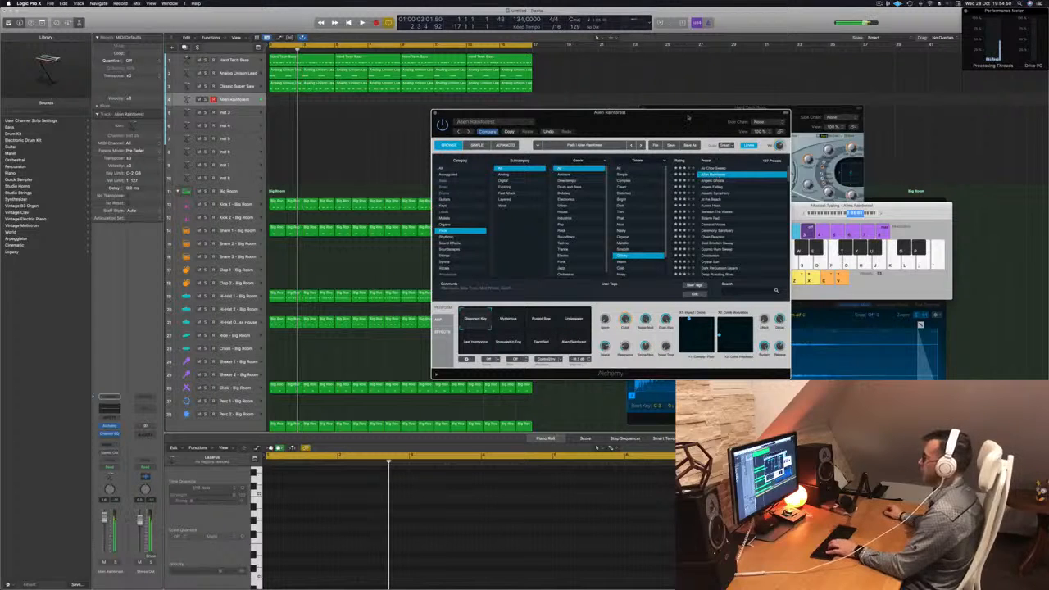
left_click_drag(689, 118, 690, 117)
key("space")
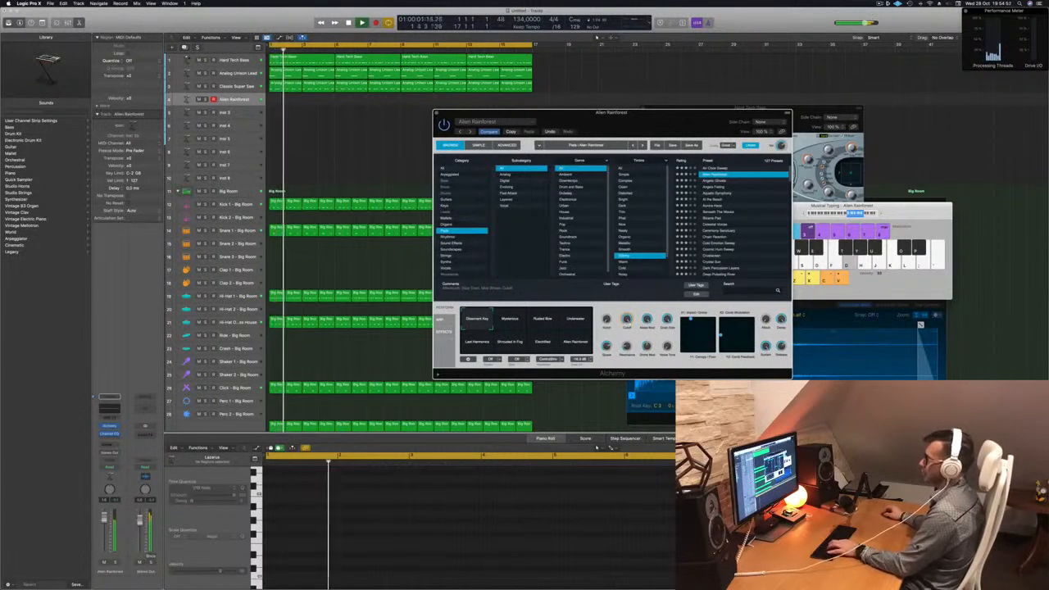
left_click_drag(104, 520, 105, 537)
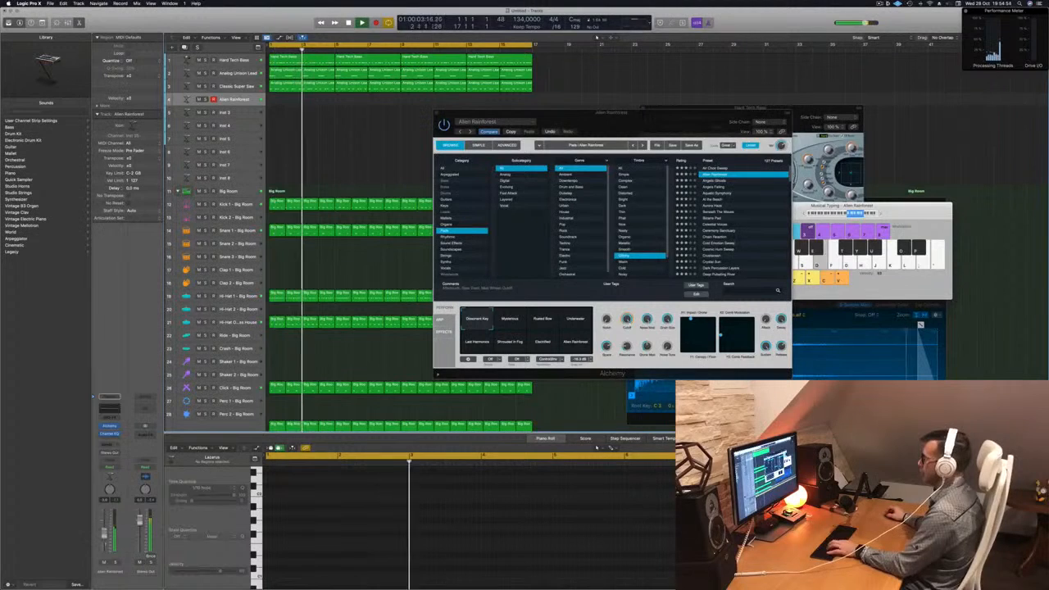
Audition the Chain Reaction preset, switch the timbre filter to Dark and load Brightly Glistening
left_click(716, 237)
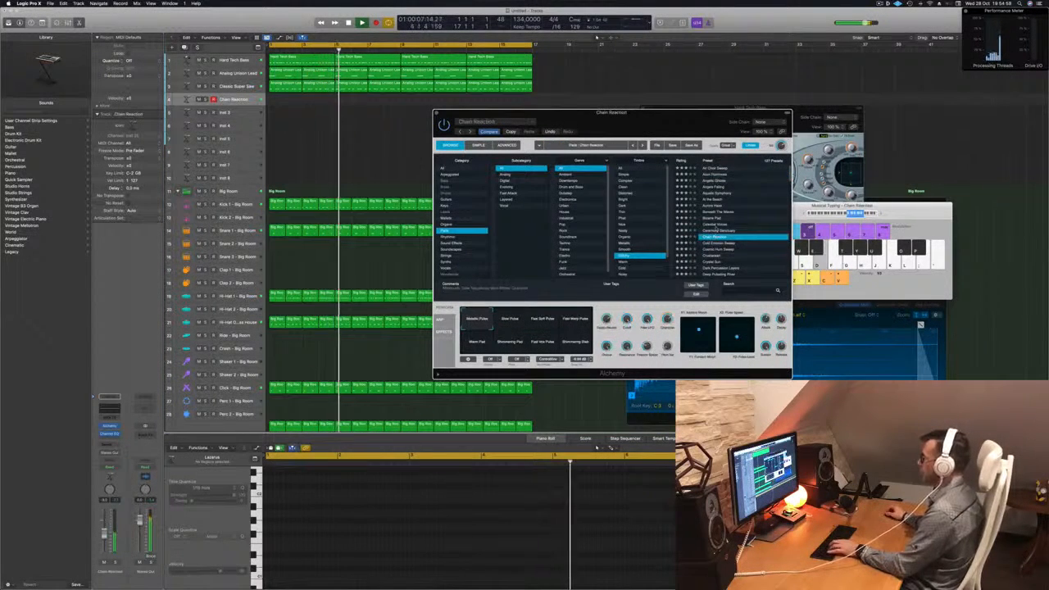
scroll(652, 198, "down", 2)
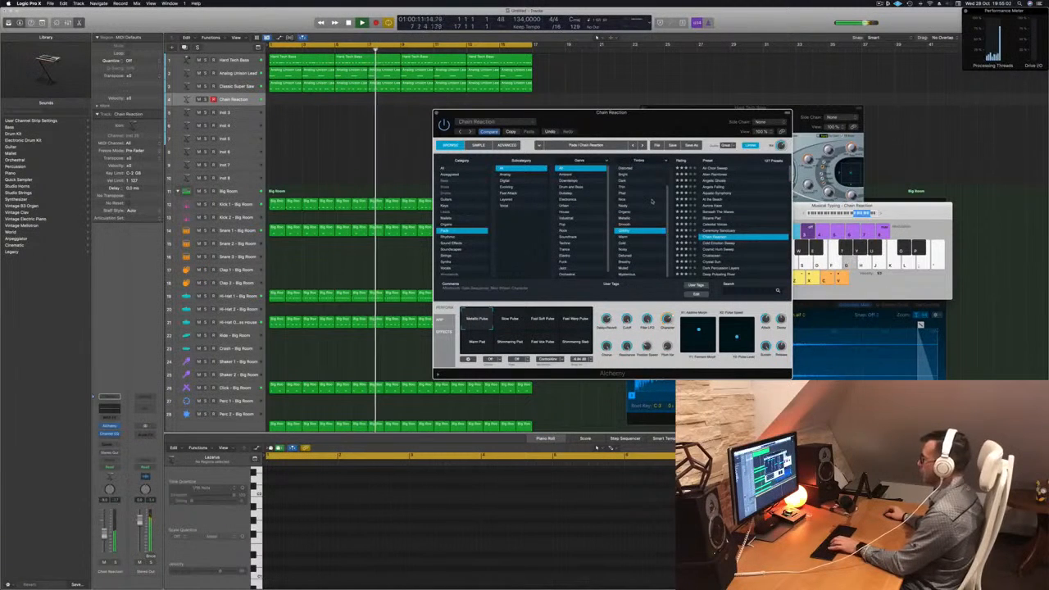
scroll(650, 222, "up", 1)
scroll(650, 221, "up", 2)
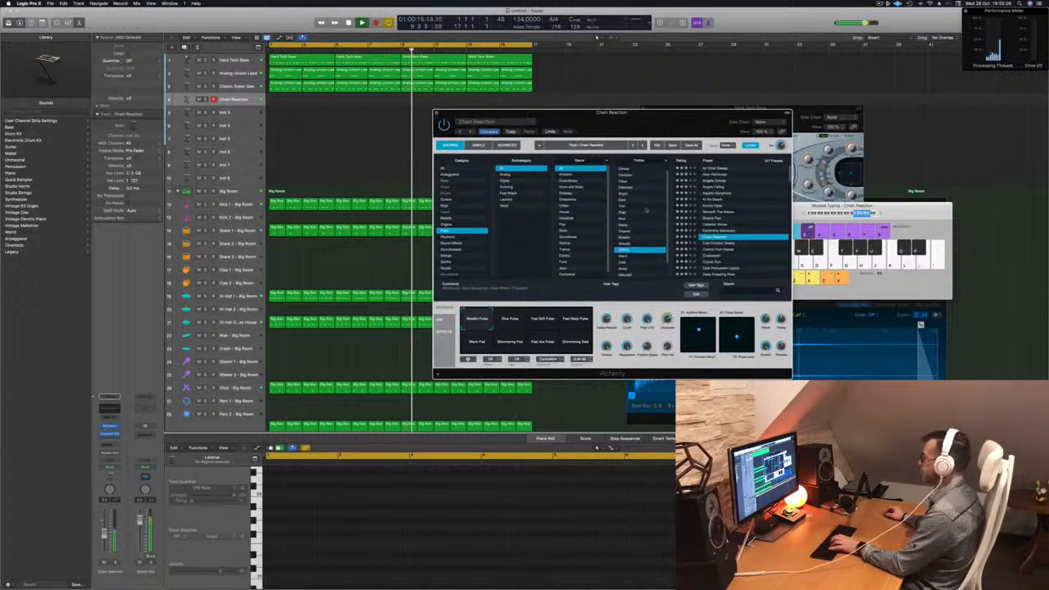
left_click(627, 201)
left_click(717, 188)
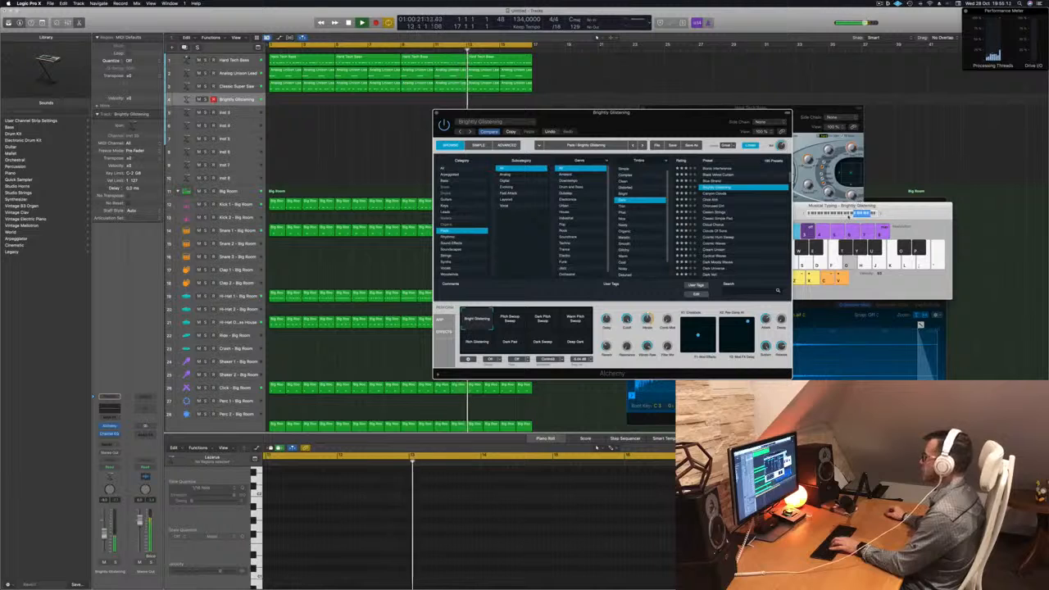
Lower the Musical Typing octave range and audition the Cistern Strings and Classic Simple Pad presets
left_click(851, 215)
left_click_drag(723, 117, 596, 127)
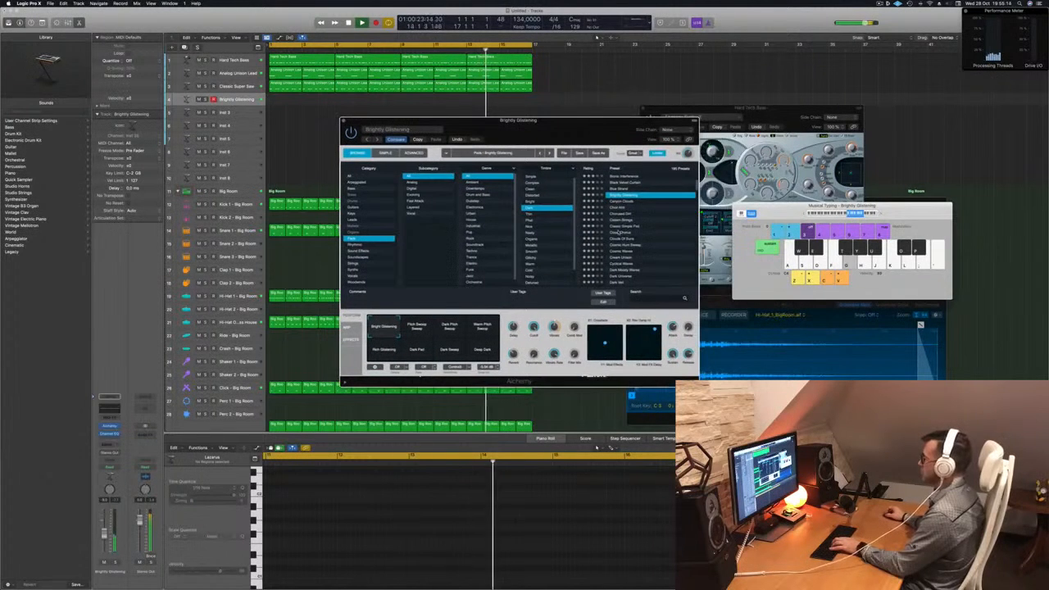
left_click(621, 221)
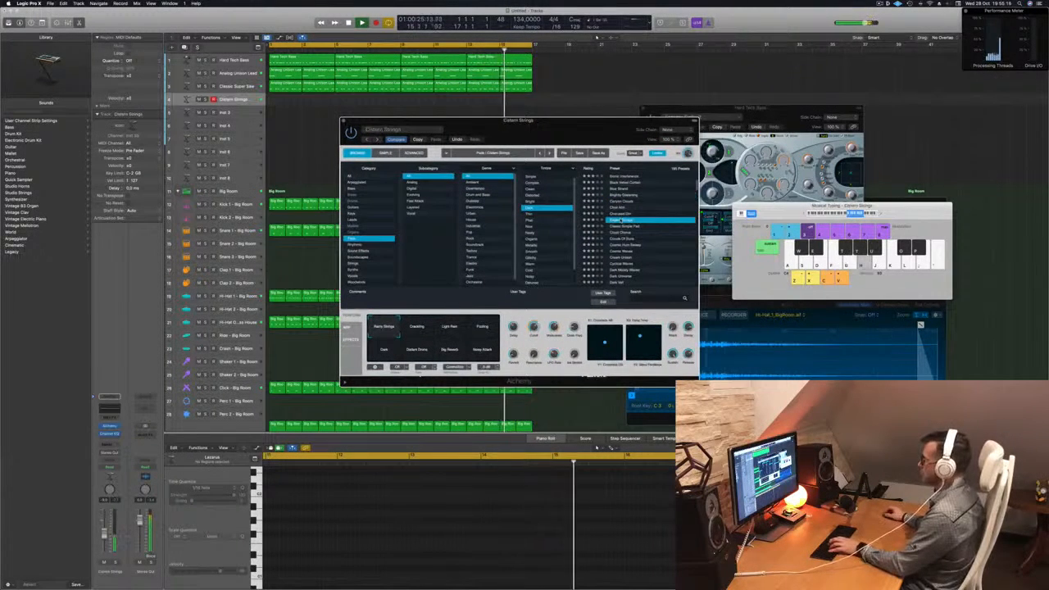
left_click(631, 227)
key("f")
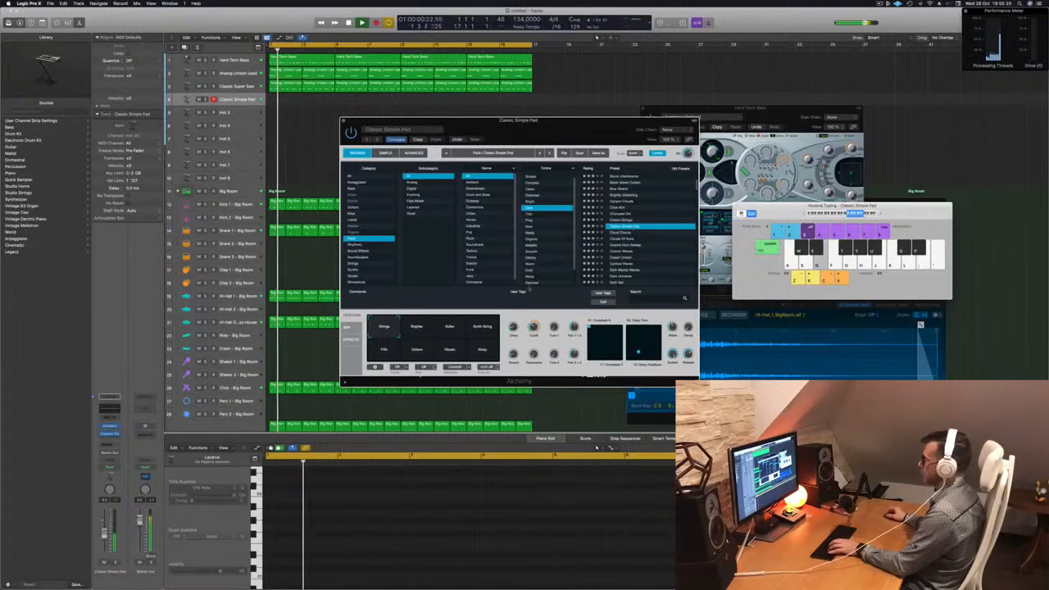
Audition the performance variations of Classic Simple Pad, from Softer and Synth Strings through Octave to Noisy
left_click(450, 327)
left_click(484, 329)
left_click(385, 350)
left_click(416, 350)
left_click(449, 349)
left_click(481, 350)
scroll(622, 221, "down", 2)
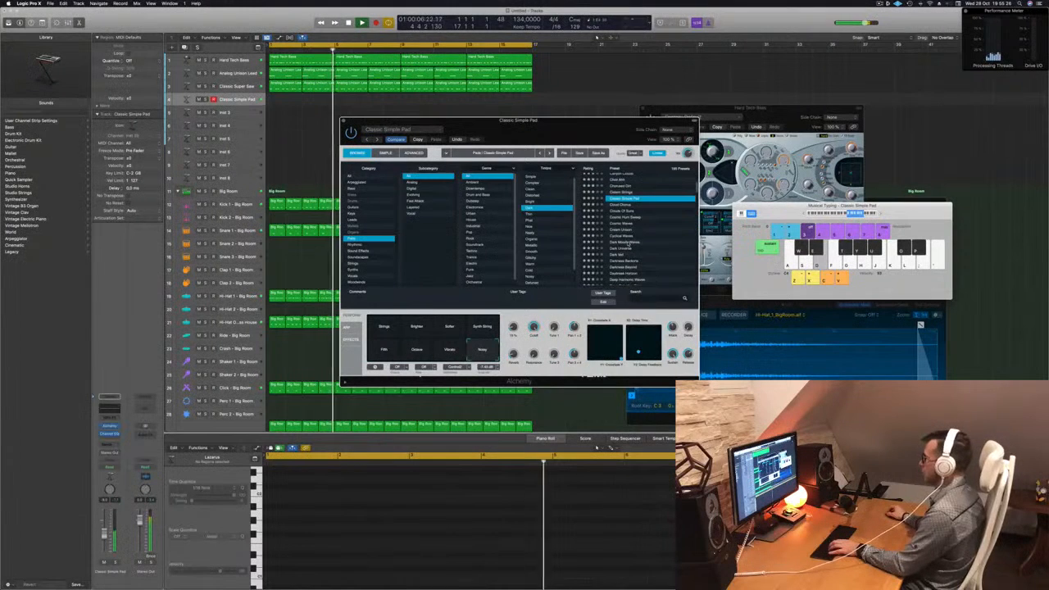
Load the Clouds Of Suns preset, compare its performance variations and choose Thin and Resonant
left_click(627, 211)
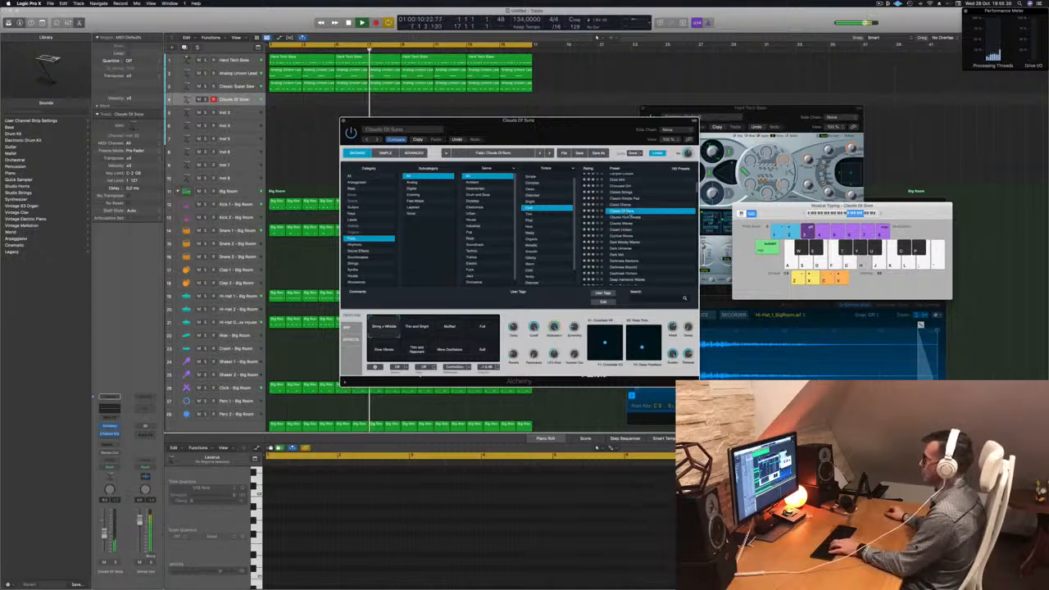
scroll(637, 217, "down", 2)
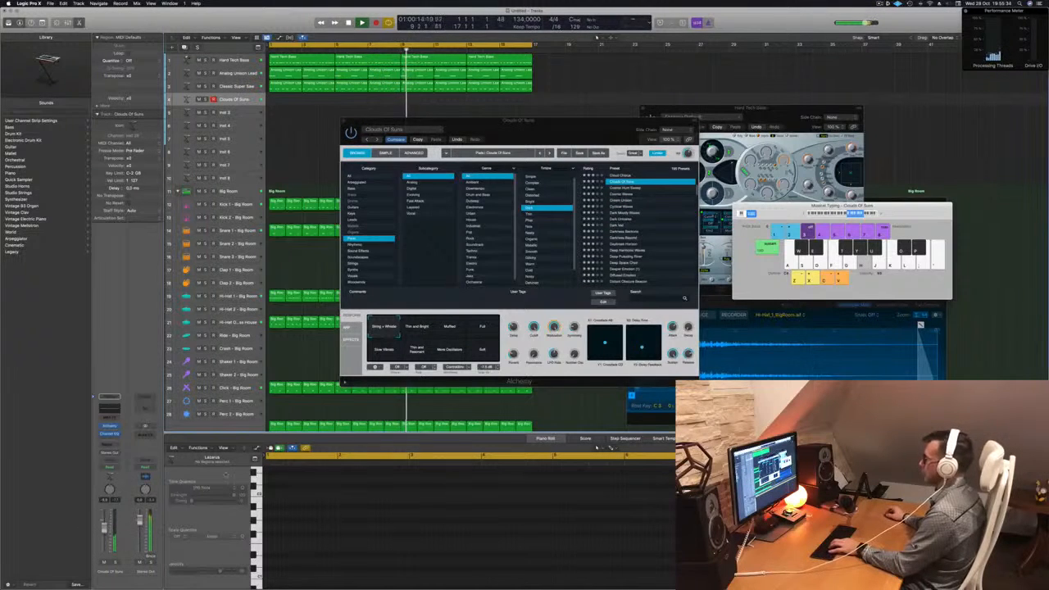
left_click(450, 327)
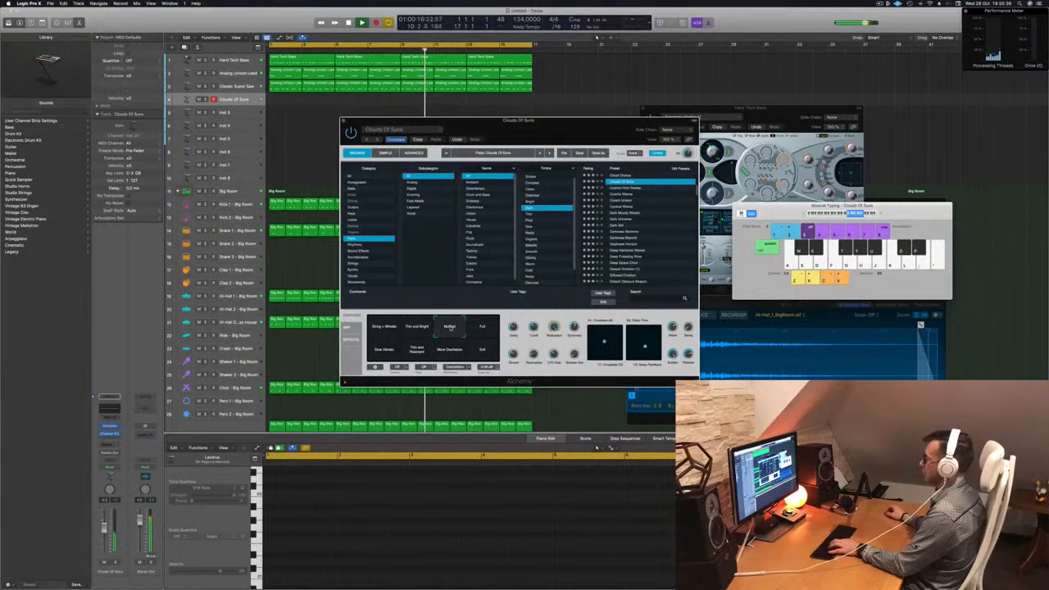
left_click(484, 330)
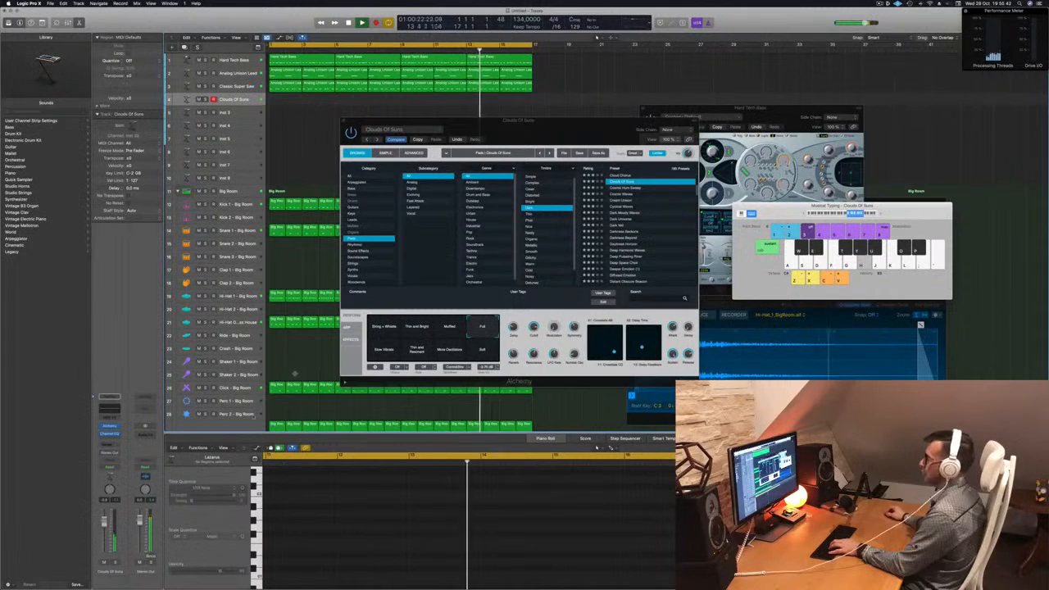
left_click(387, 350)
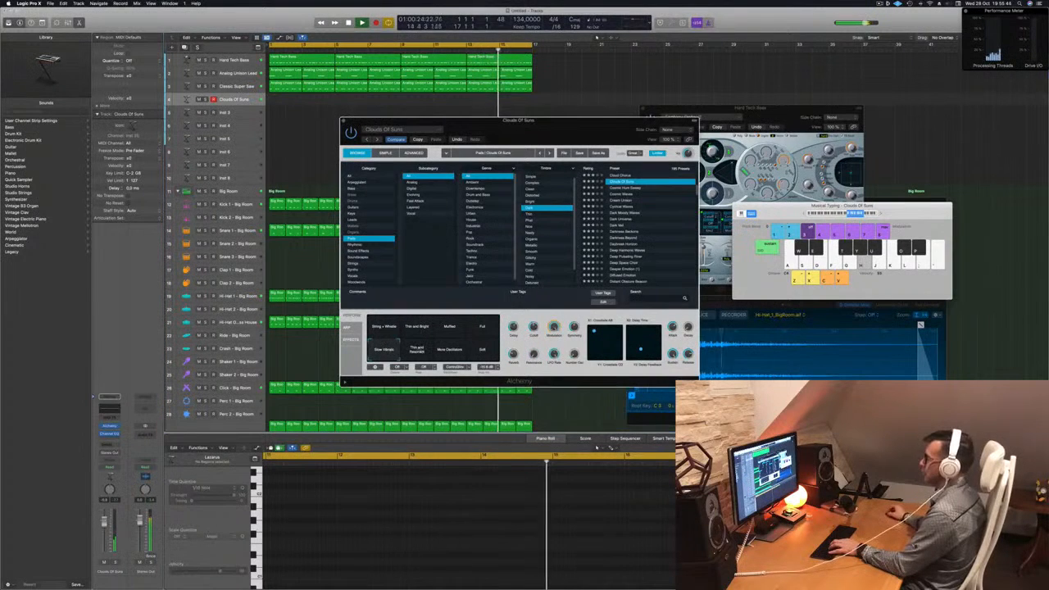
left_click(413, 348)
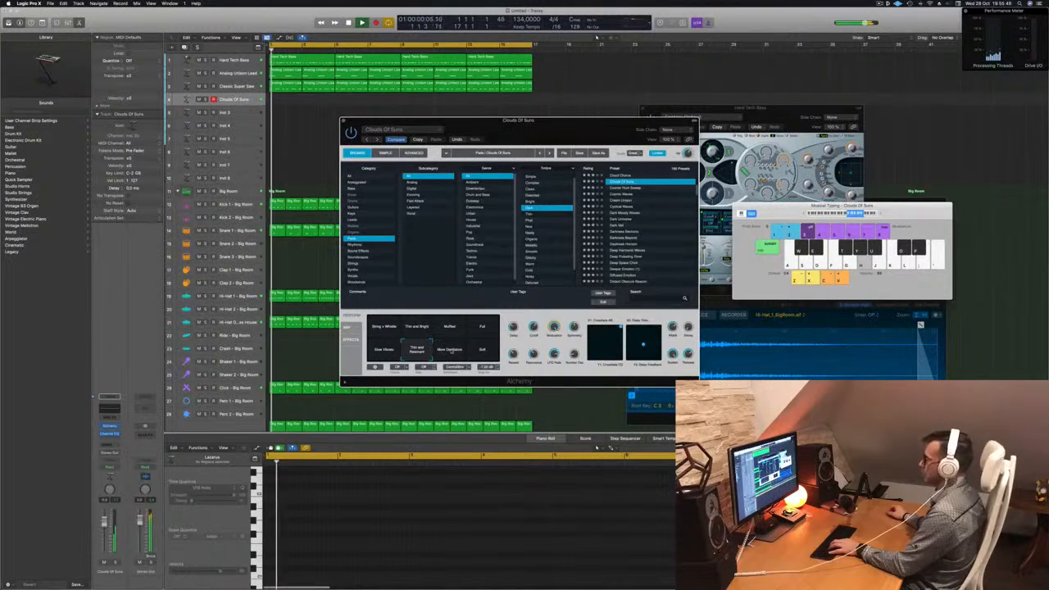
left_click(449, 350)
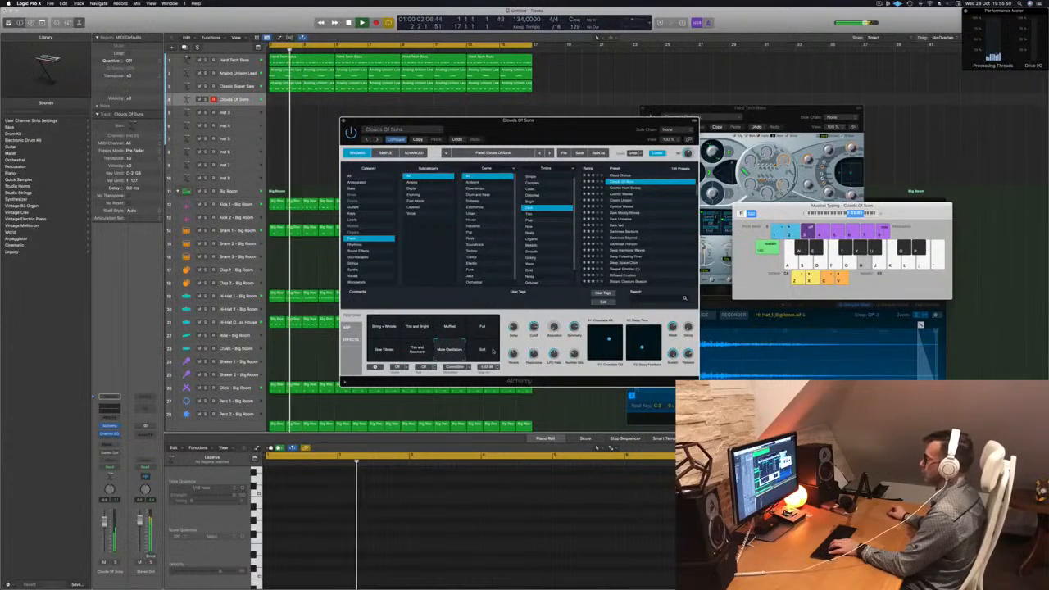
left_click(417, 349)
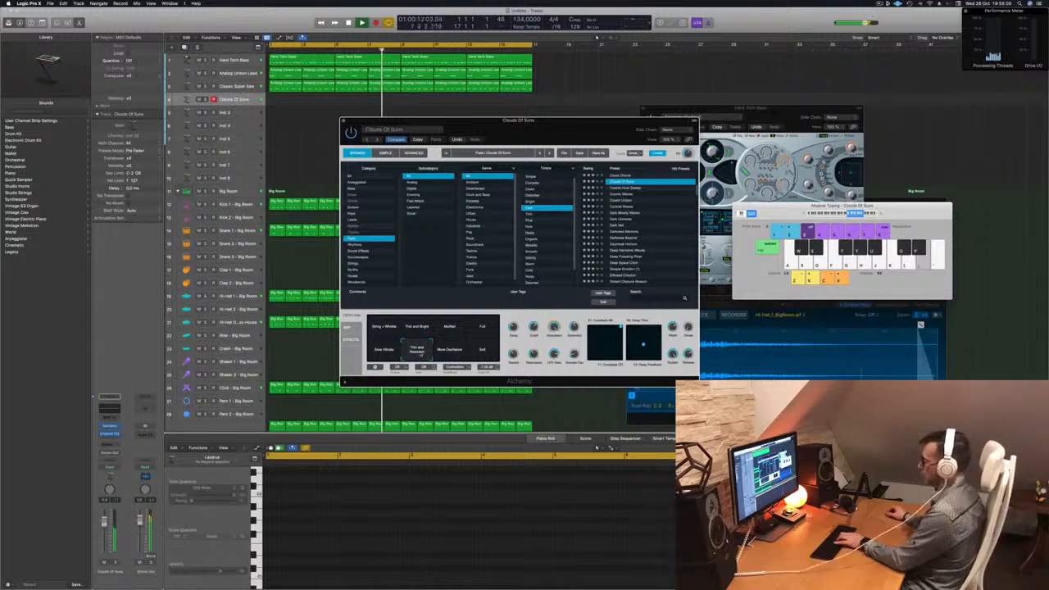
Record a line of long held notes on the Clouds Of Suns track with Musical Typing
key("r")
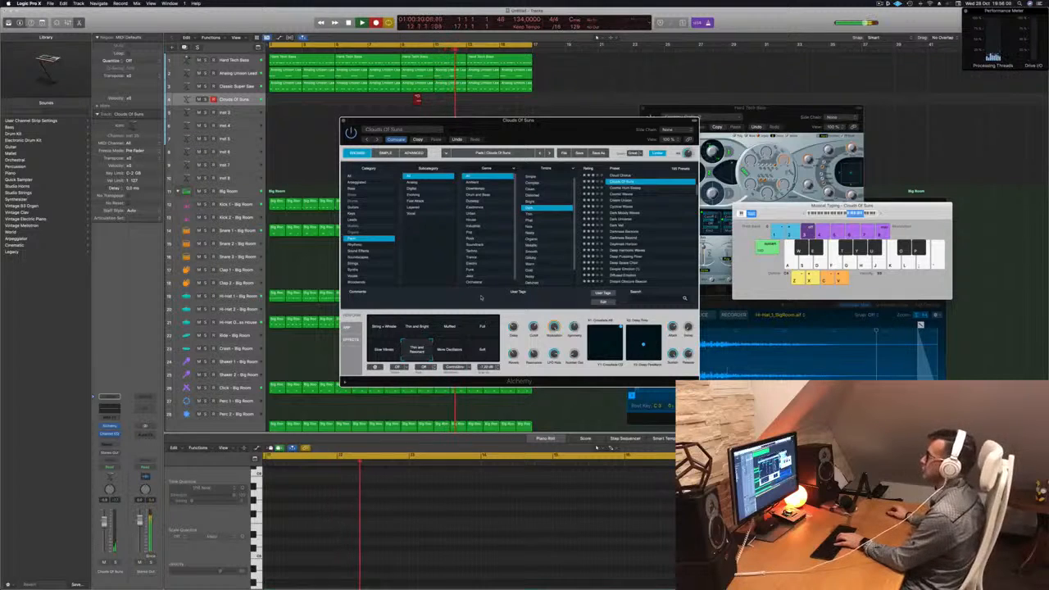
key("apostrophe")
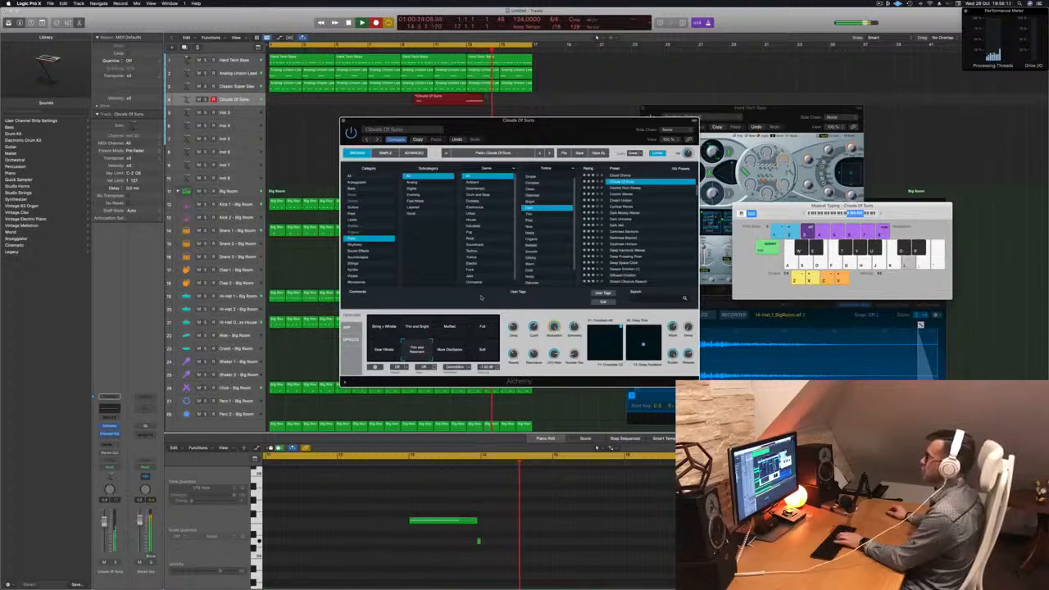
key("semicolon")
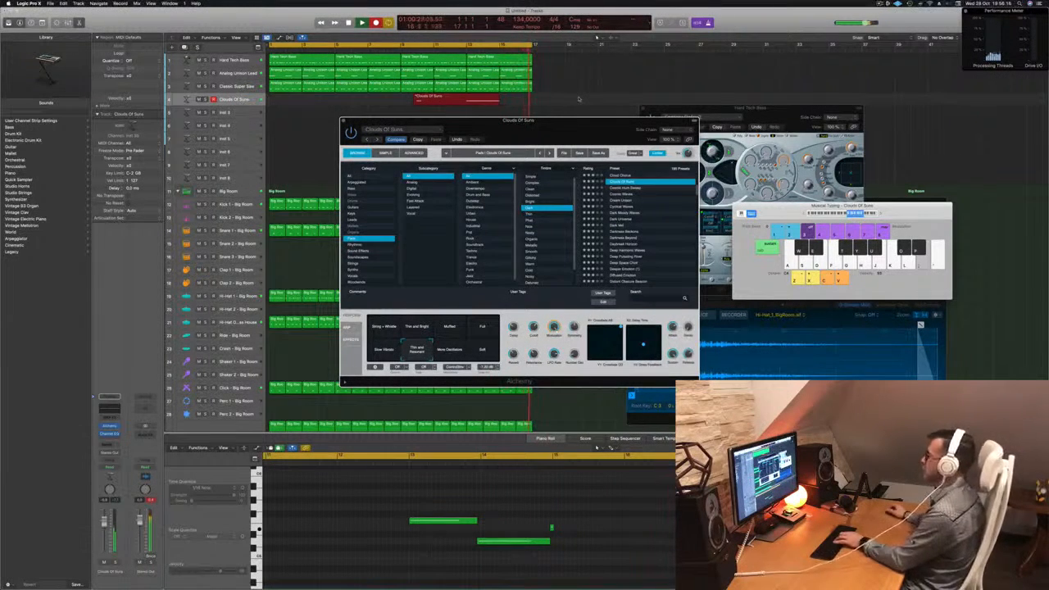
key("space")
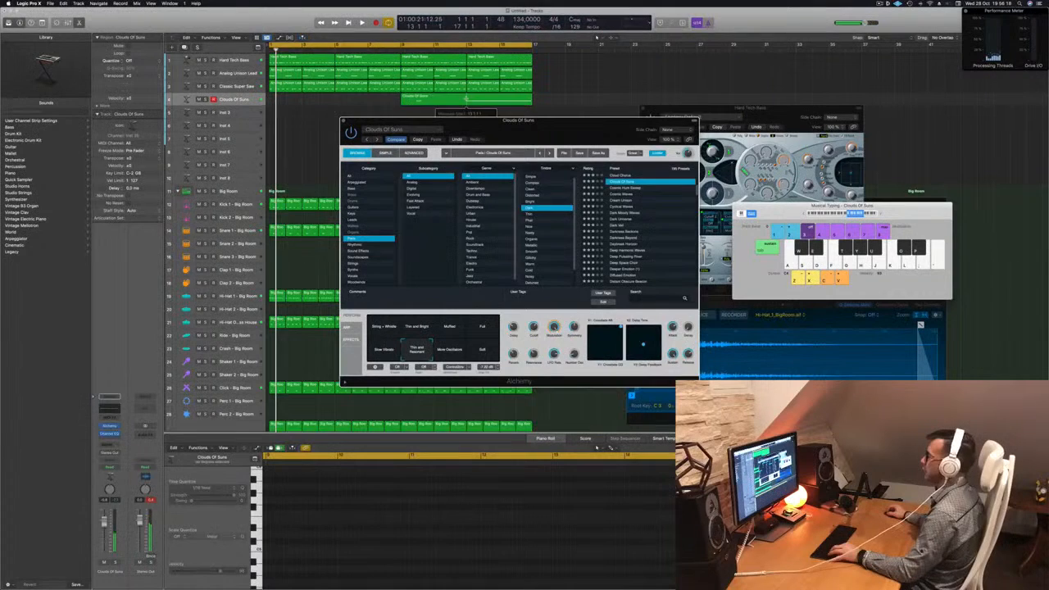
Cut off the part of the recorded Clouds Of Suns region before bar 13, move the rest to bar 1 and play it
double_click(466, 99, "super")
left_click(571, 190)
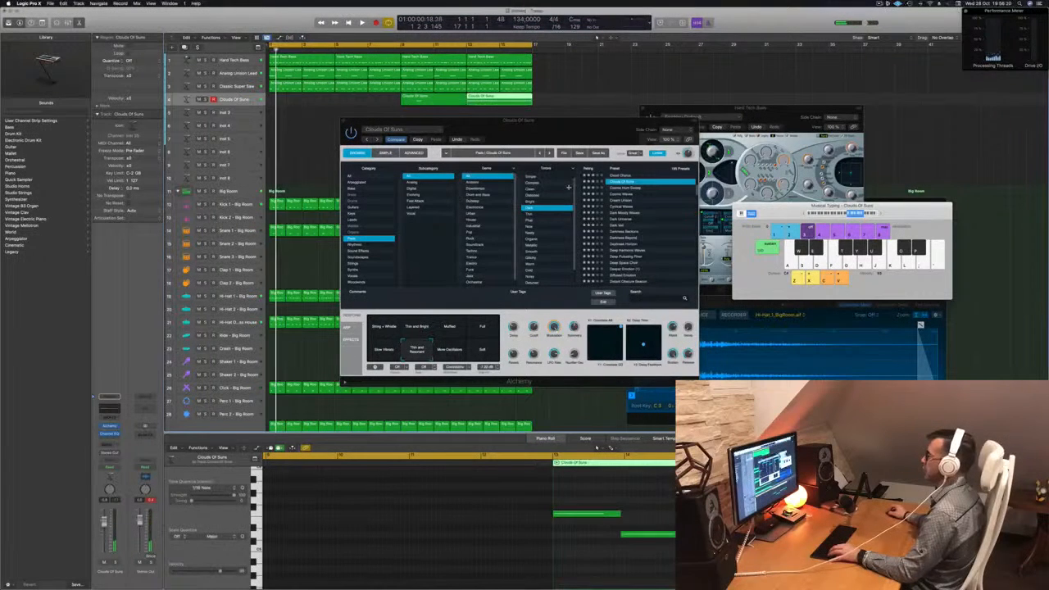
left_click(437, 101)
key("Delete")
left_click_drag(516, 99, 316, 99)
key("space")
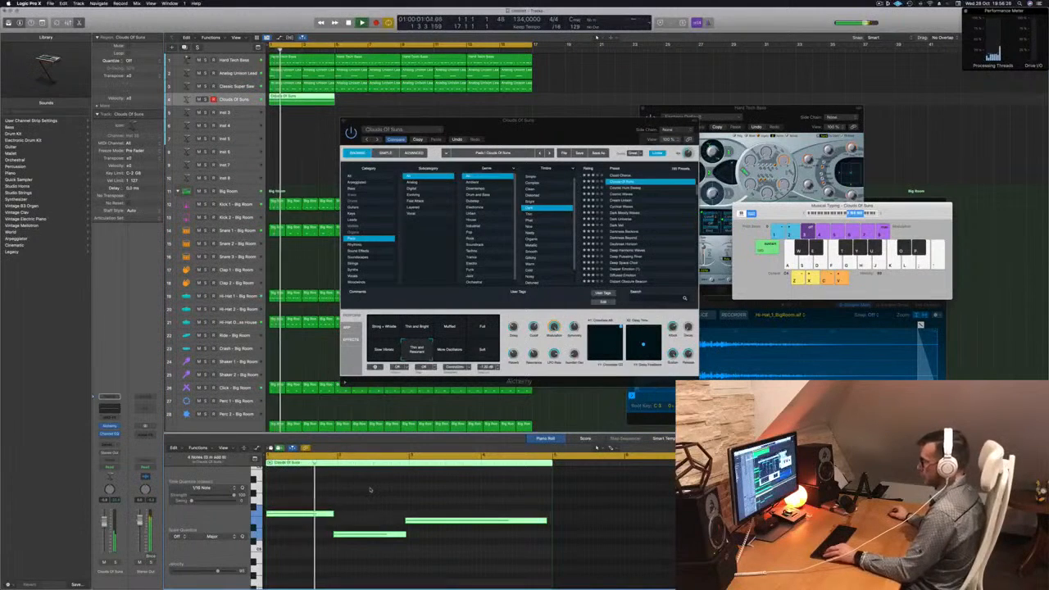
Adjust the first long note of the Clouds Of Suns region so that it starts exactly at bar 1
scroll(370, 489, "up", 2)
left_click(369, 534)
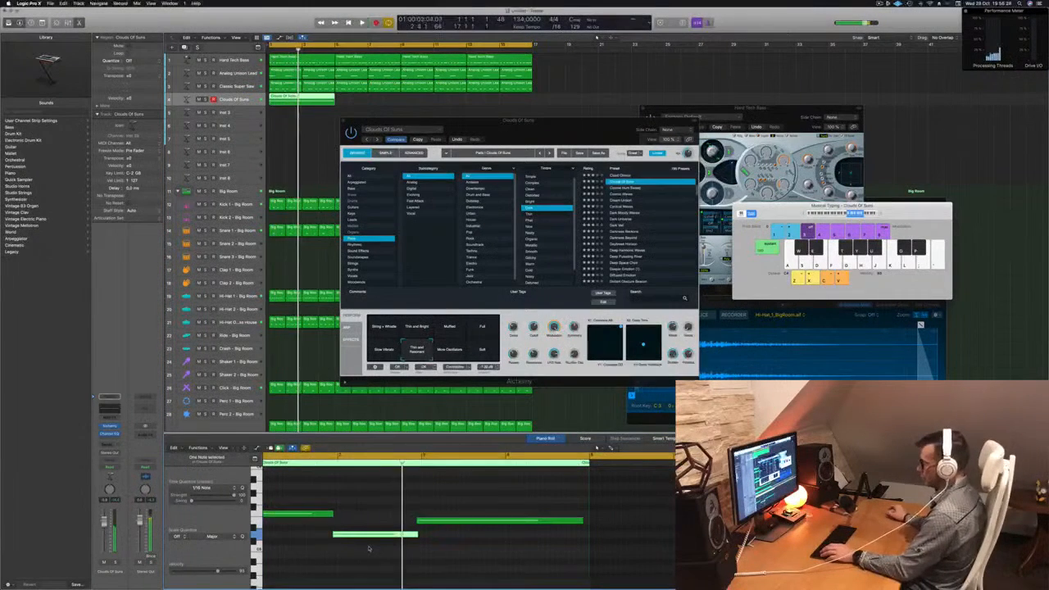
key("Return")
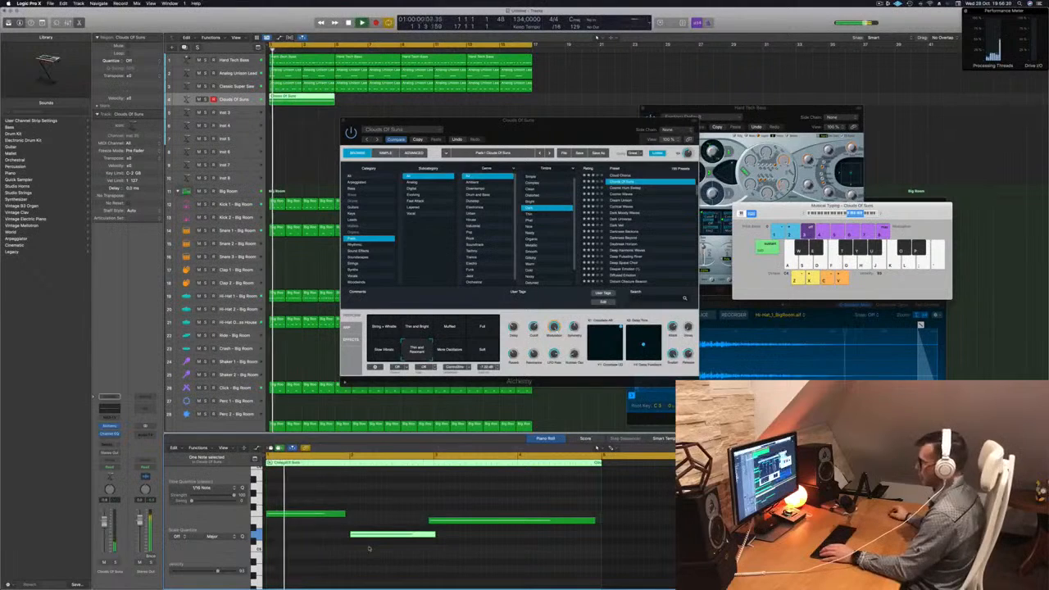
left_click_drag(345, 513, 269, 512)
key("super+a")
left_click(339, 491)
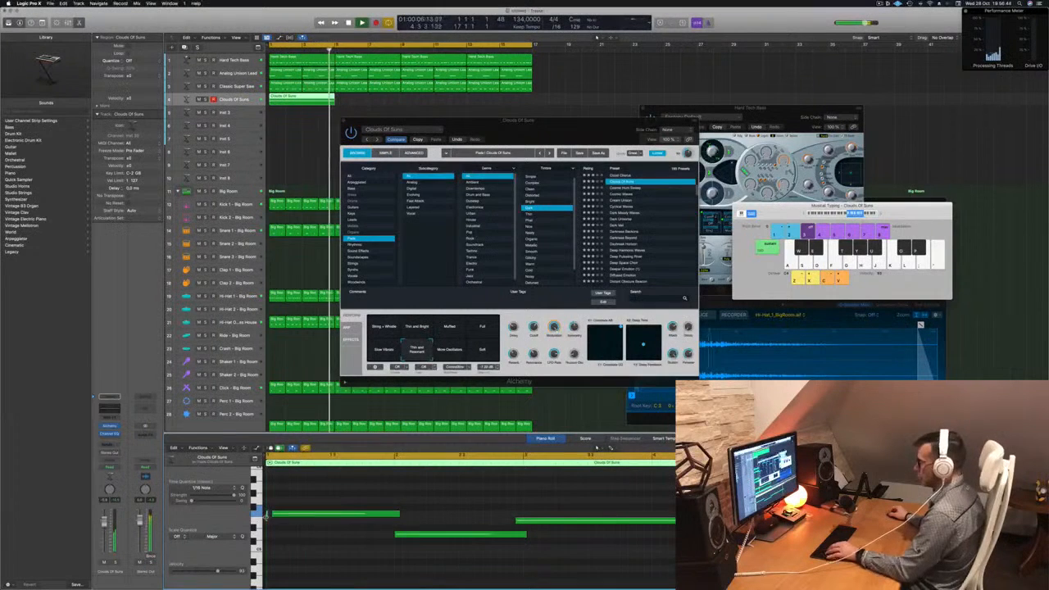
left_click_drag(270, 514, 287, 516)
scroll(313, 516, "down", 1)
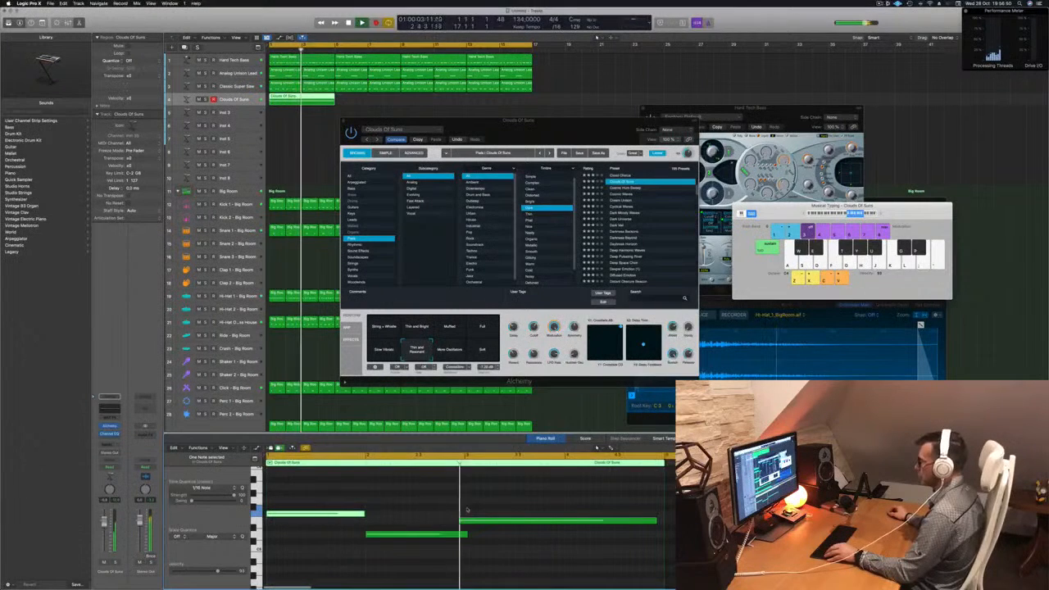
Align the third note from bar 3 to the region's end, and transpose all three Clouds Of Suns notes down an octave
left_click_drag(656, 520, 660, 519)
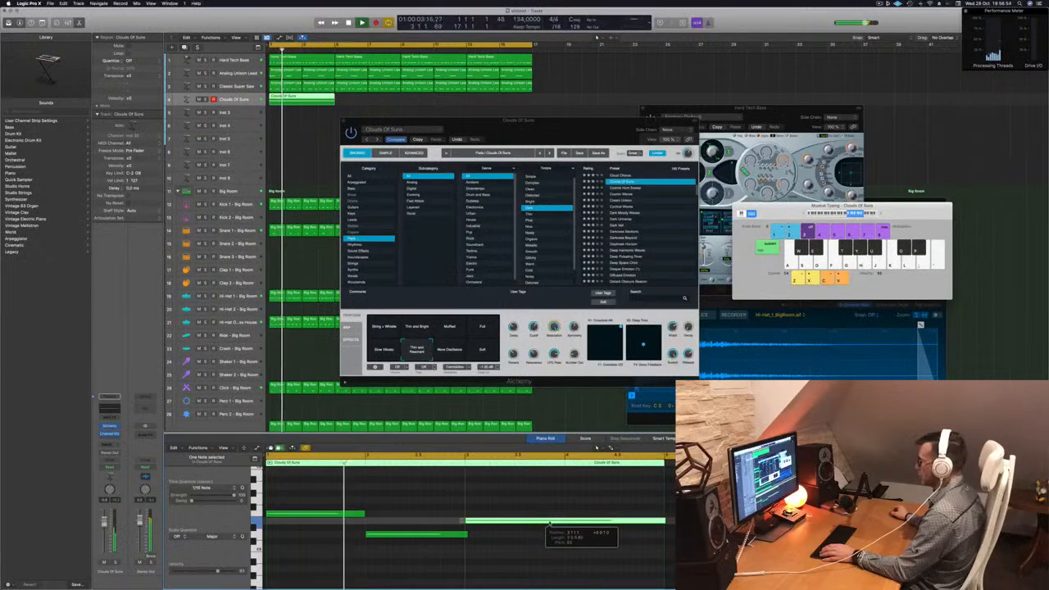
left_click_drag(547, 522, 552, 522)
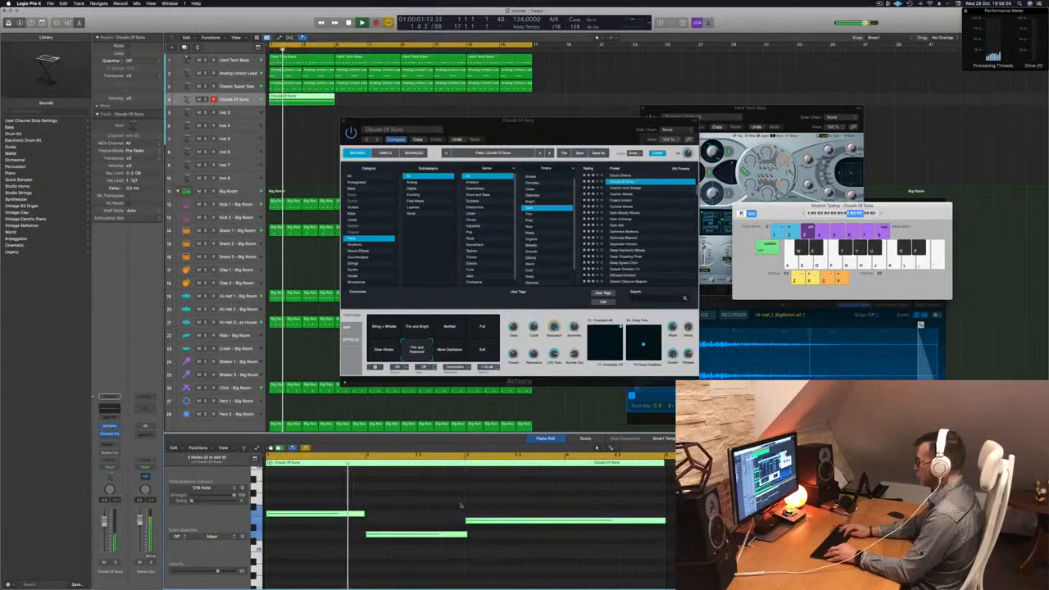
key("alt+shift+Down")
key("Return")
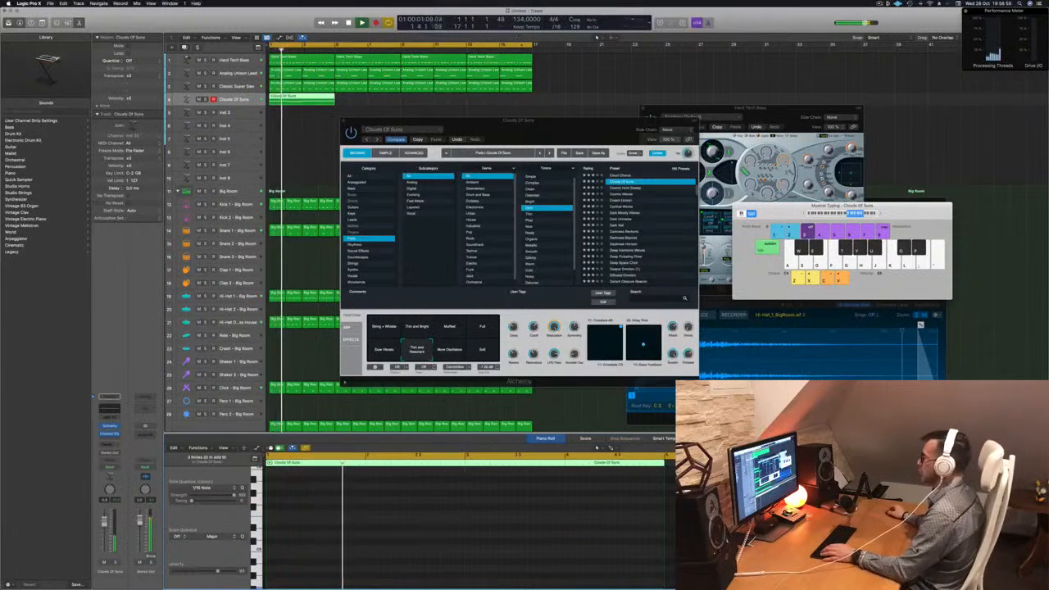
Compare the More Oscillators, Soft and String + Whistle variations of Clouds Of Suns during playback and return to Thin and Resonant
left_click_drag(572, 122, 651, 100)
left_click(520, 320)
left_click(553, 320)
left_click(461, 299)
left_click(521, 319)
key("space")
key("space")
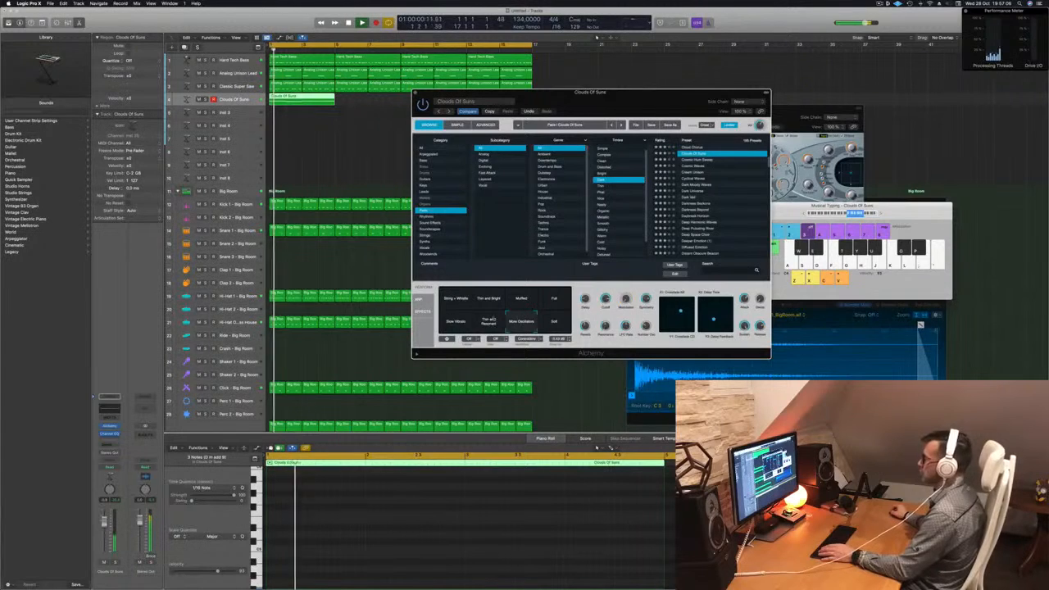
left_click_drag(631, 112, 631, 134)
left_click(489, 348)
key("space")
key("space")
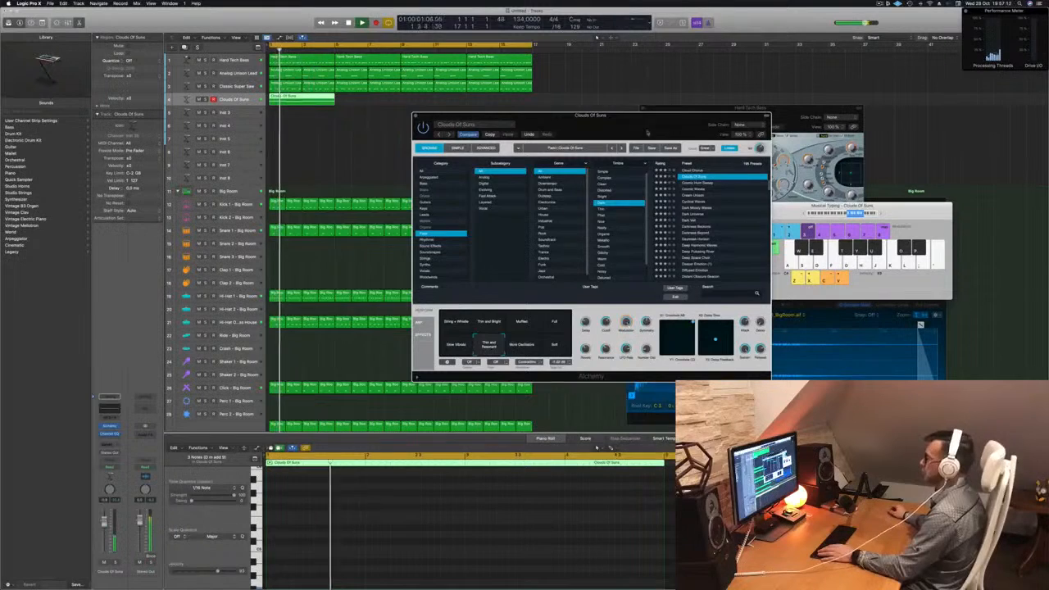
left_click_drag(655, 133, 536, 120)
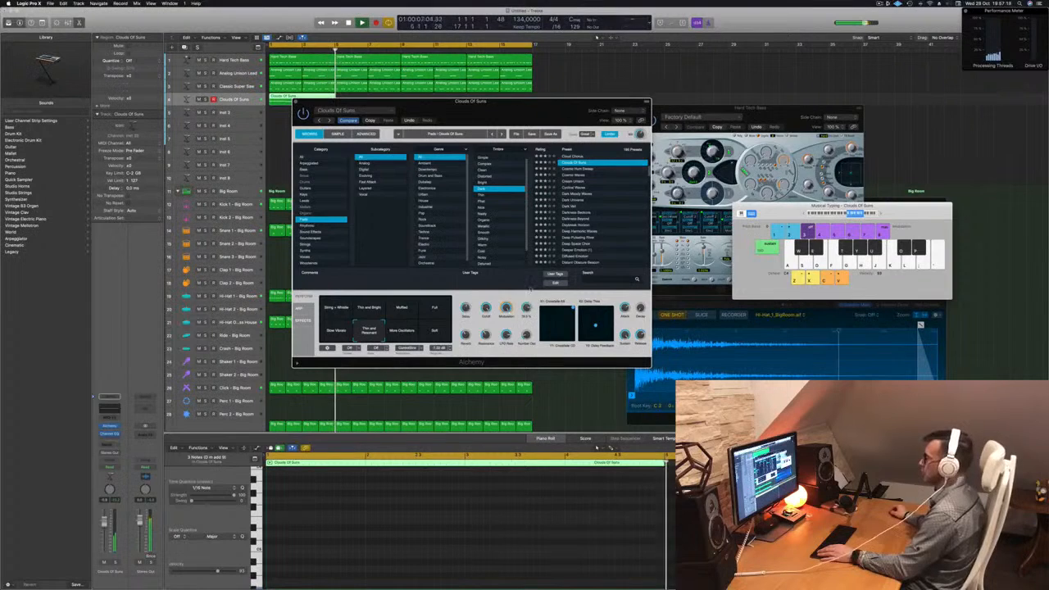
left_click_drag(541, 102, 616, 106)
left_click_drag(616, 107, 704, 127)
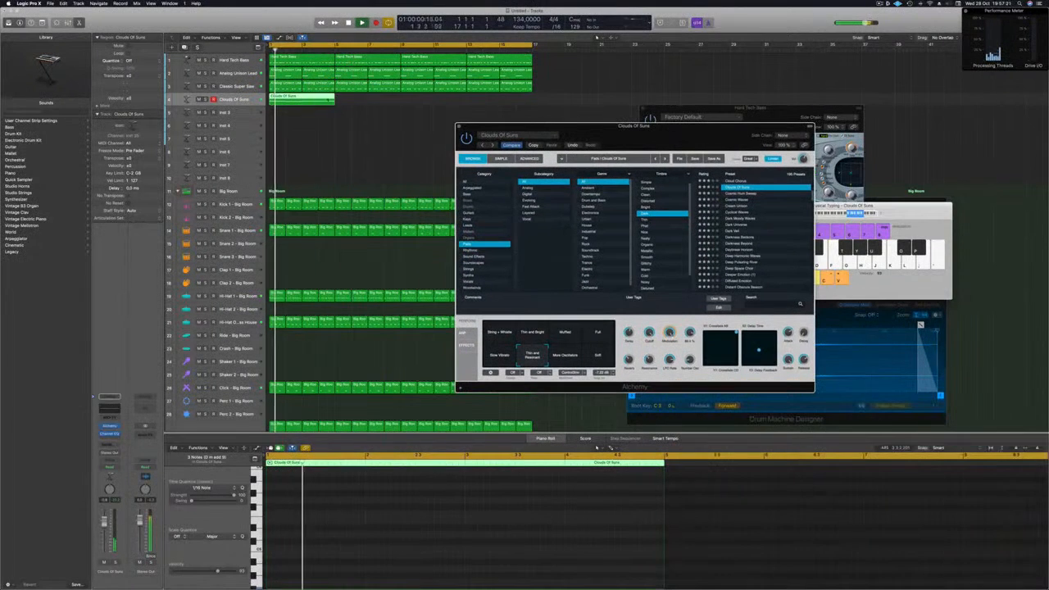
Duplicate the Clouds Of Suns region until four copies fill the track from bar 1 to bar 17
left_click_drag(310, 100, 376, 105)
left_click_drag(413, 112, 580, 169)
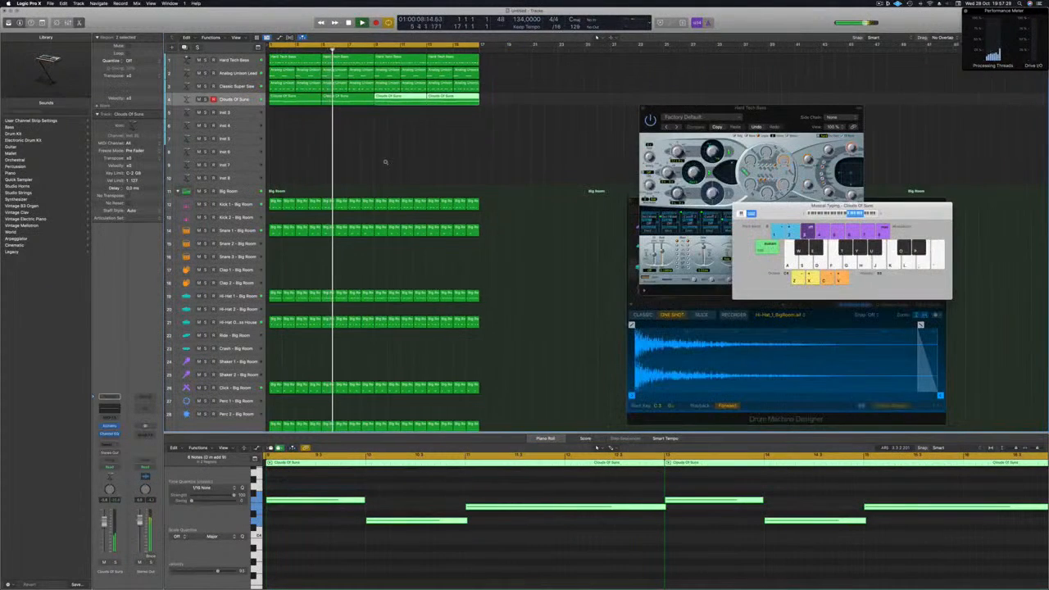
key("super+Left")
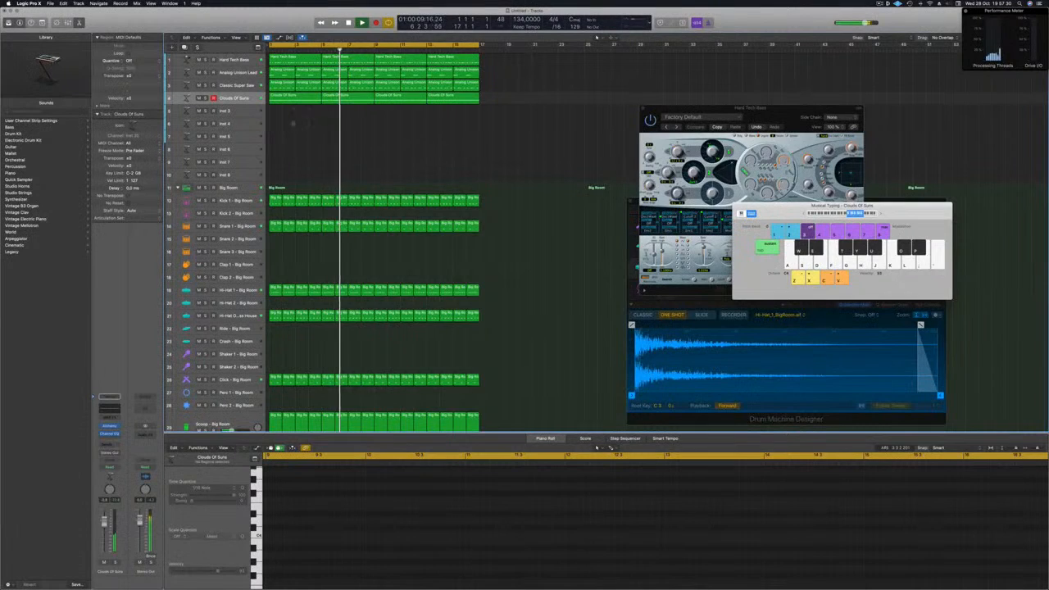
Solo the Classic Super Saw track during playback to check its part, and return to the full mix
key("Up")
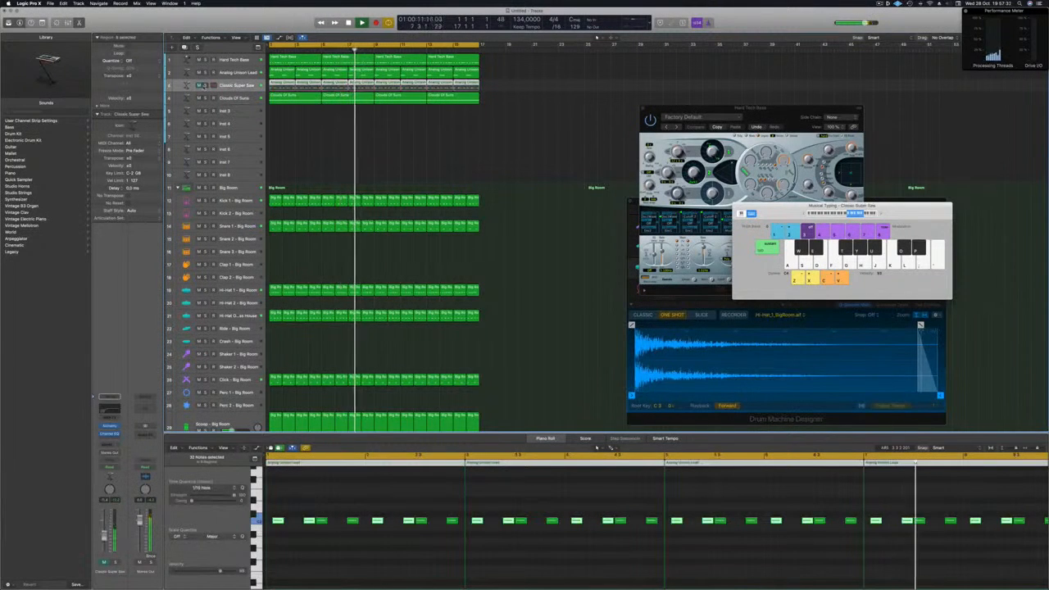
left_click(205, 86)
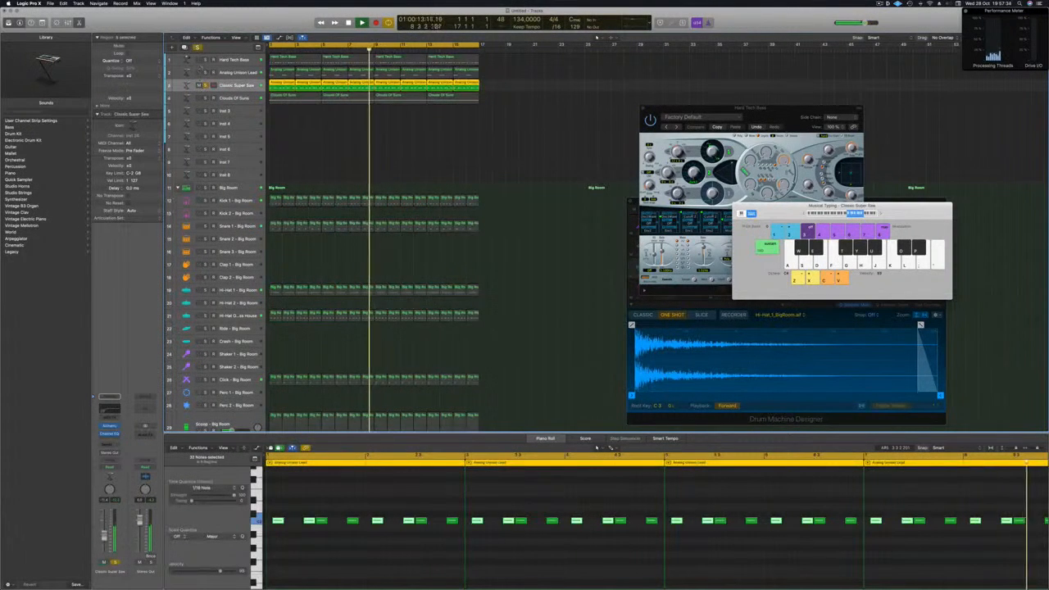
left_click(204, 86)
key("Return")
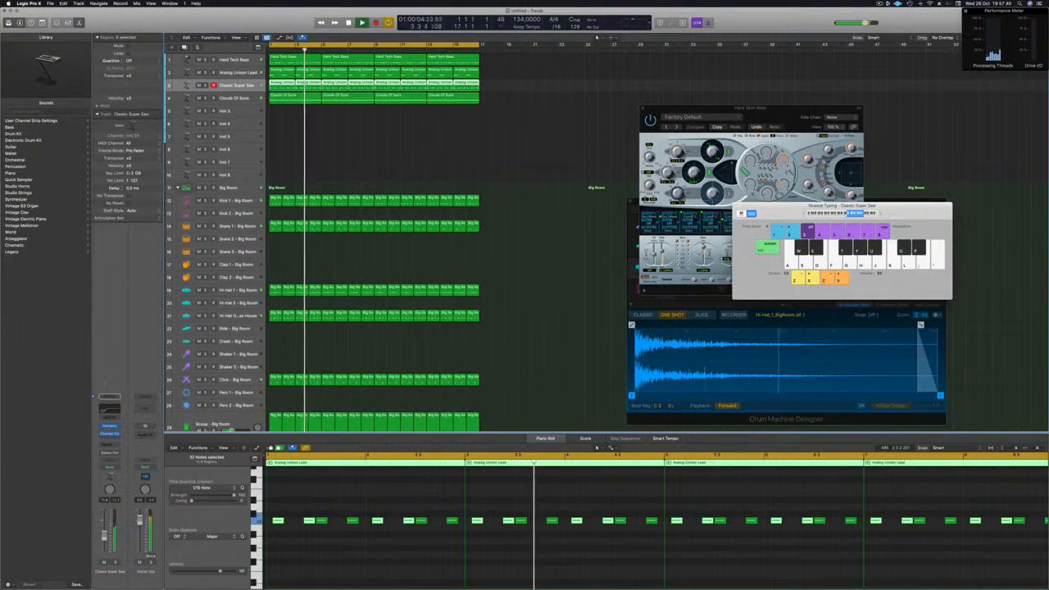
left_click(115, 563)
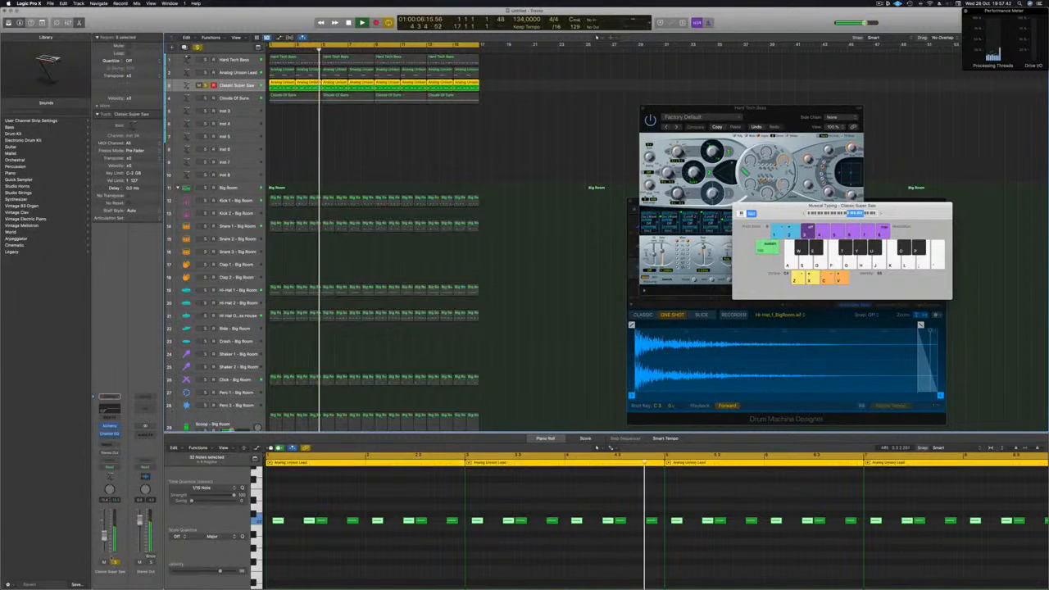
left_click(114, 562)
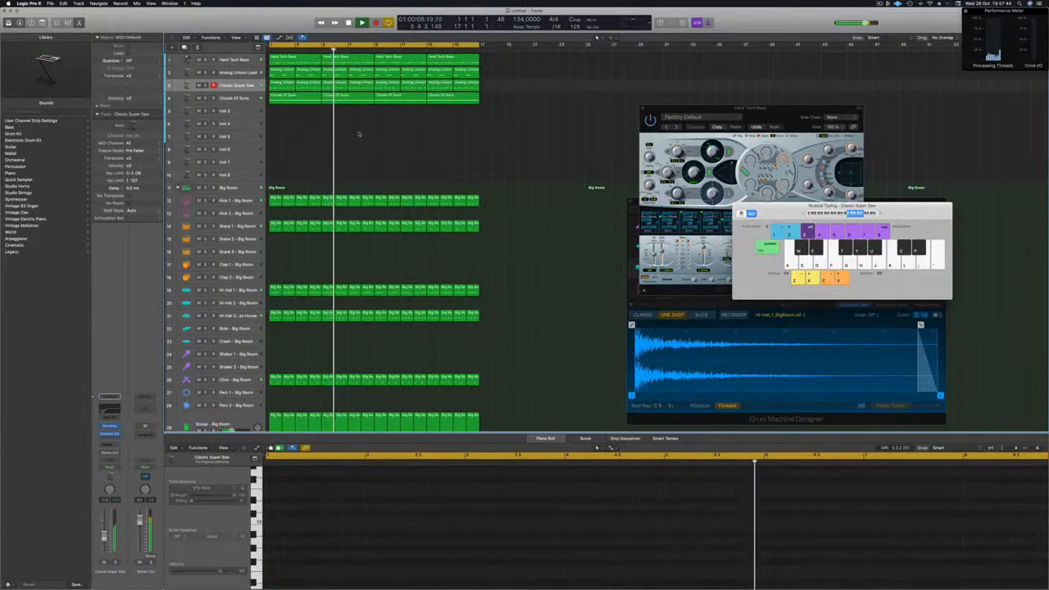
Copy the first Clouds Of Suns region onto the Inst 3 track at bar 1 and stop playback
left_click(292, 96)
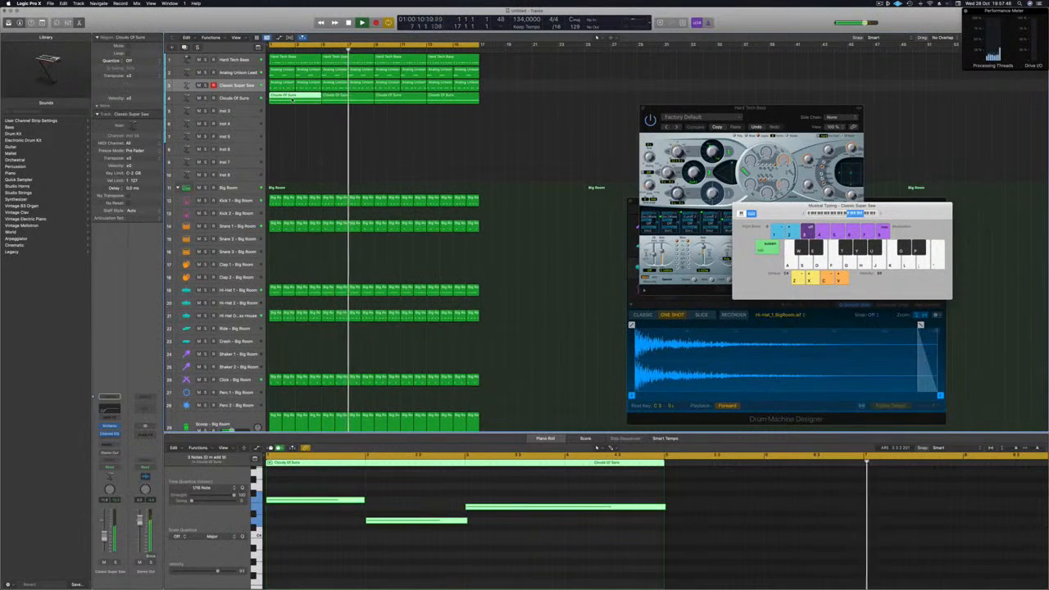
left_click_drag(292, 99, 292, 112)
key("space")
Delete the third note of the copied region and move the second note to bar 1, beneath the first
left_click_drag(419, 506, 438, 551)
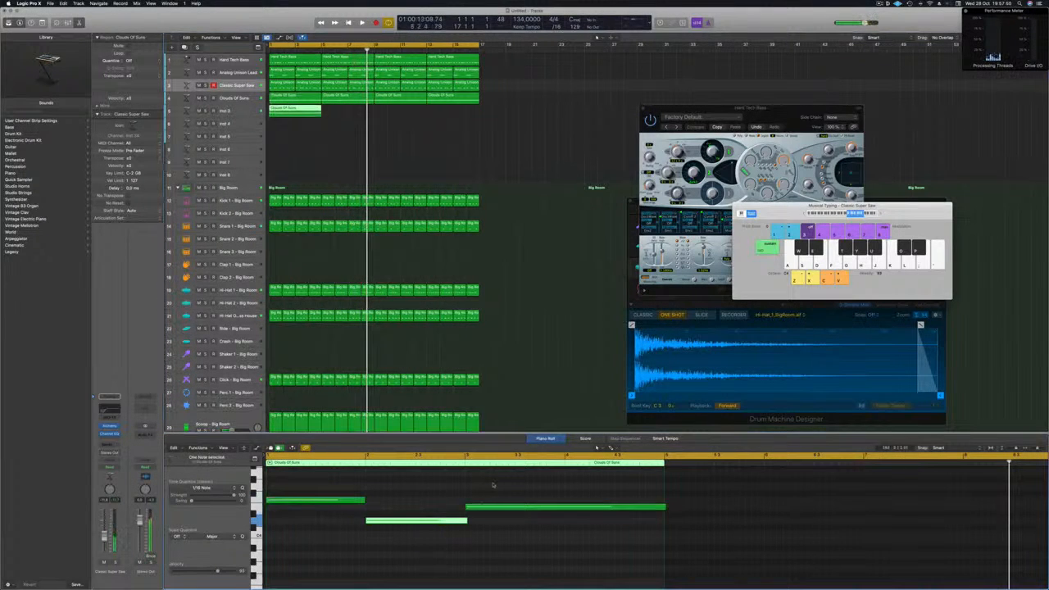
left_click_drag(490, 490, 505, 515)
key("Delete")
left_click_drag(380, 526, 275, 524)
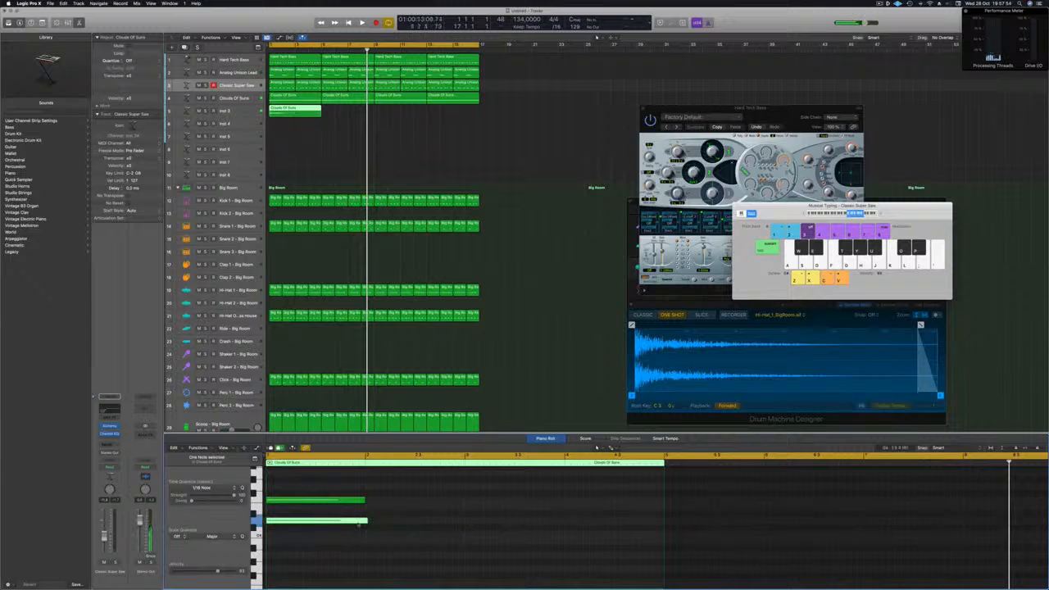
Extend both notes of the copied region to its end at bar 5 and transpose them down an octave
left_click_drag(356, 520, 355, 521)
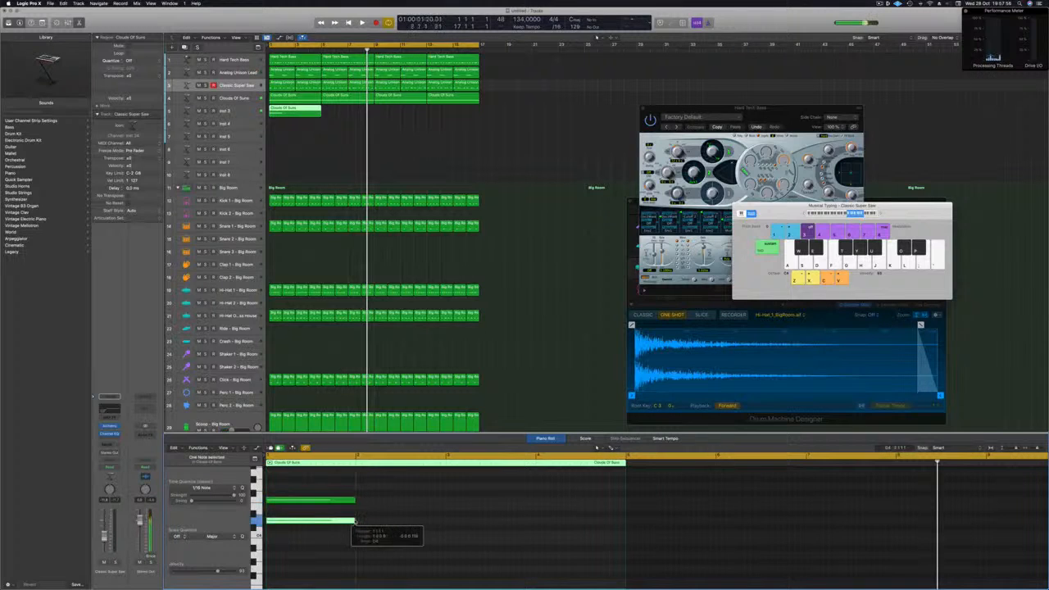
left_click(352, 500)
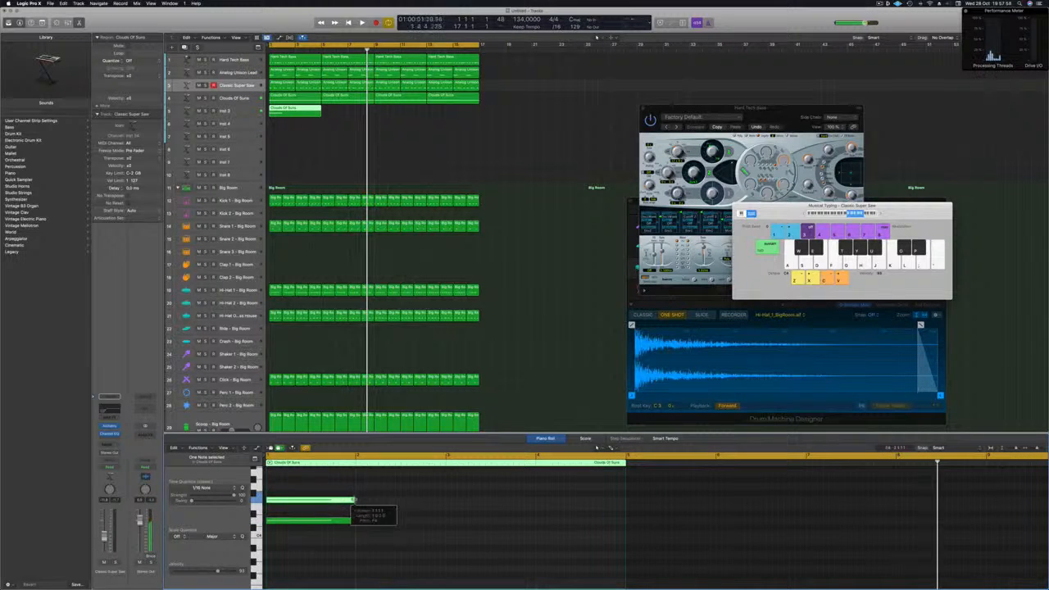
left_click_drag(368, 497, 617, 514)
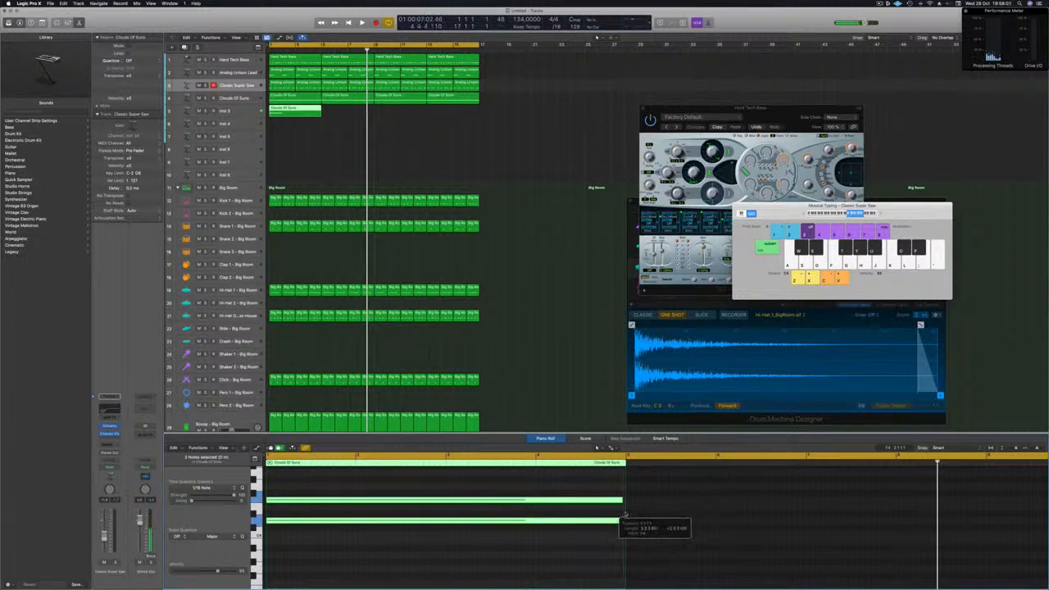
left_click(521, 542)
key("super+a")
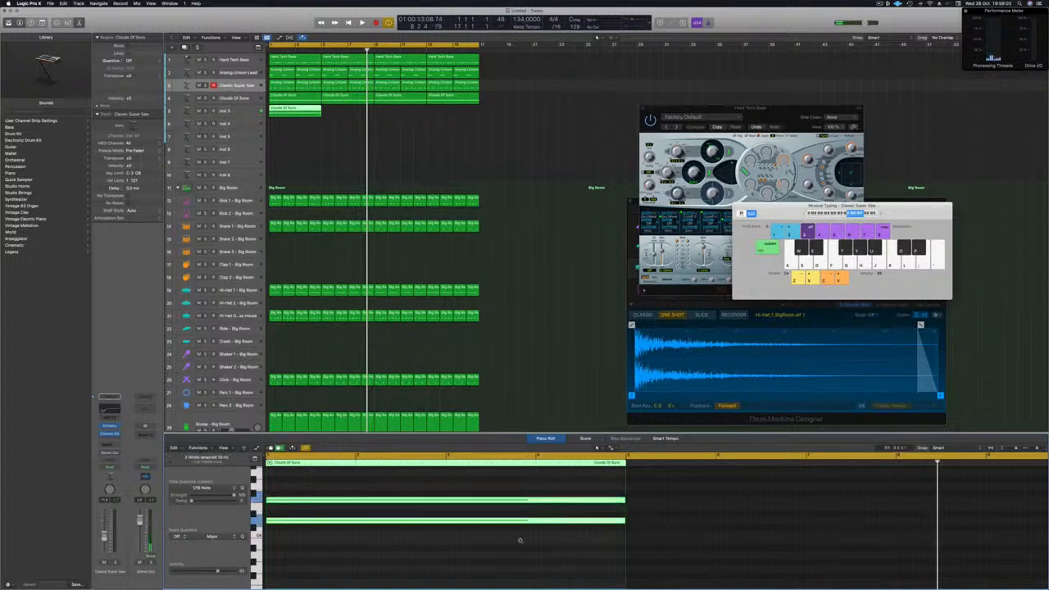
key("shift+alt+Down")
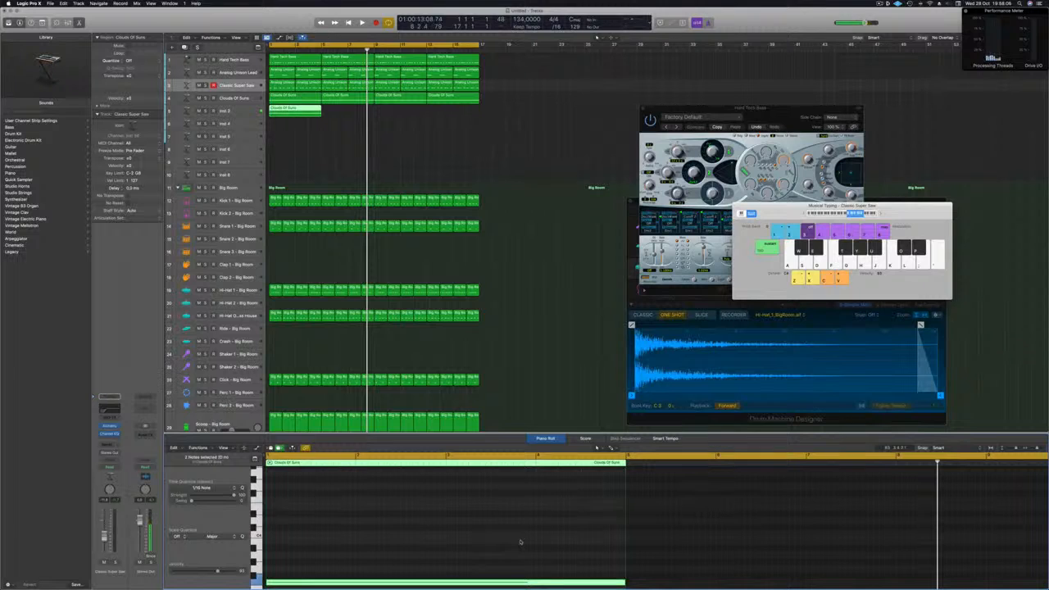
Open Alchemy on the Inst 3 track, search its presets for "acid" and load Classic Acid Patterns
left_click(236, 110)
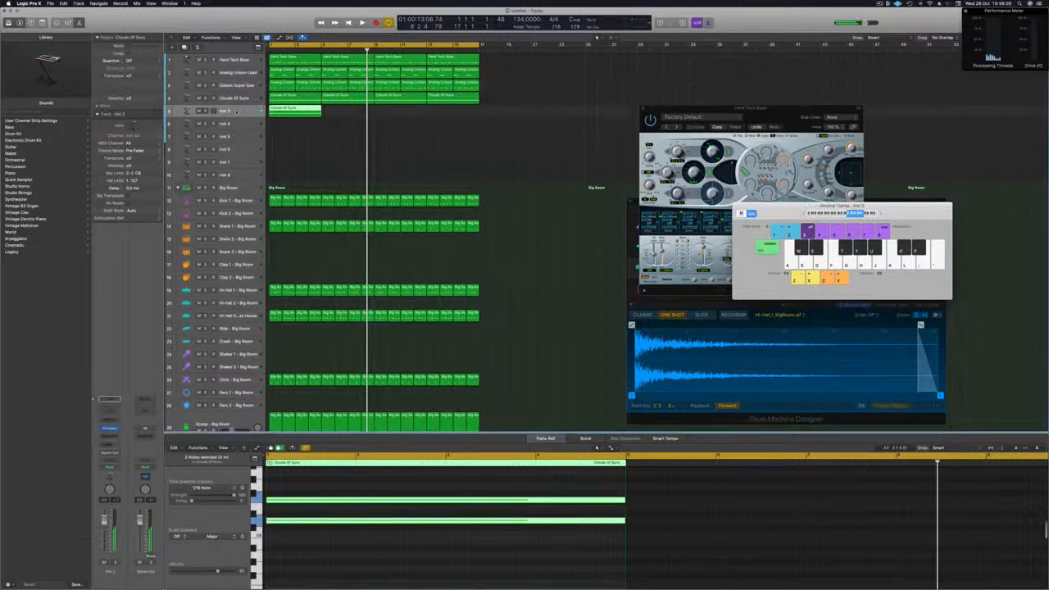
key("Return")
key("space")
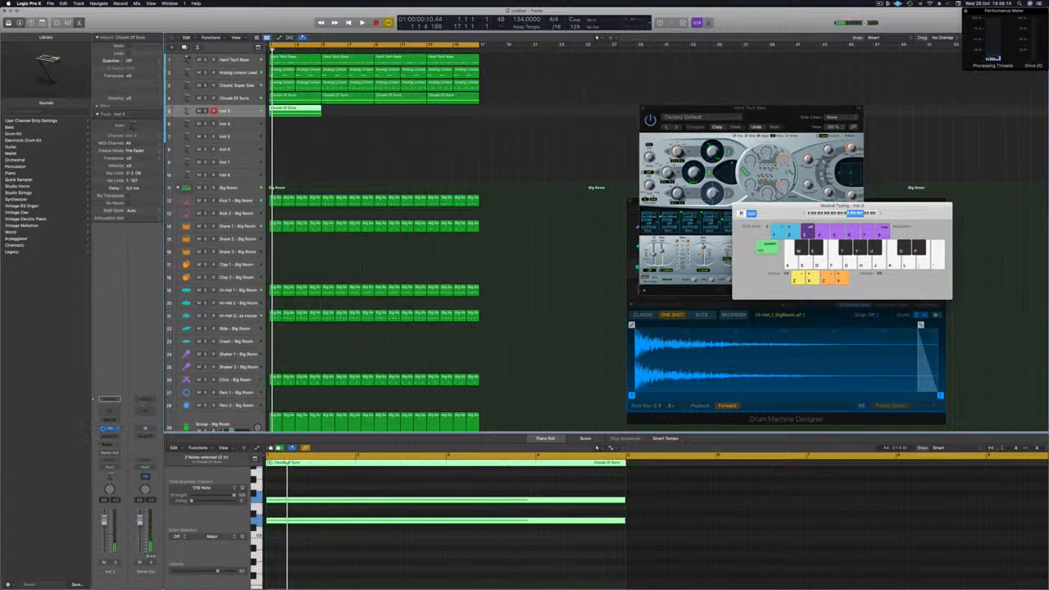
left_click(111, 429)
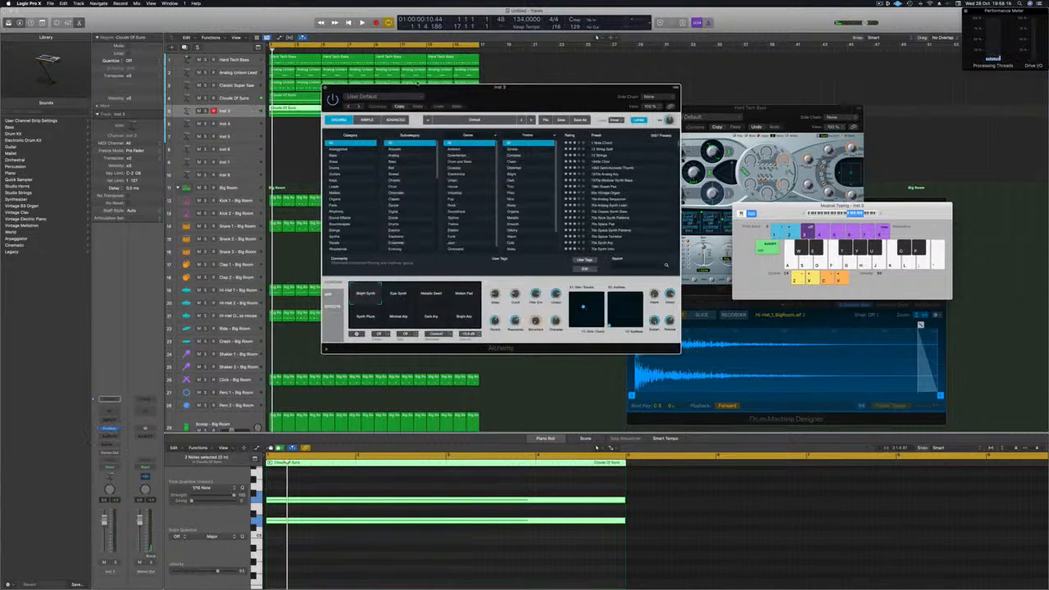
left_click_drag(503, 88, 480, 86)
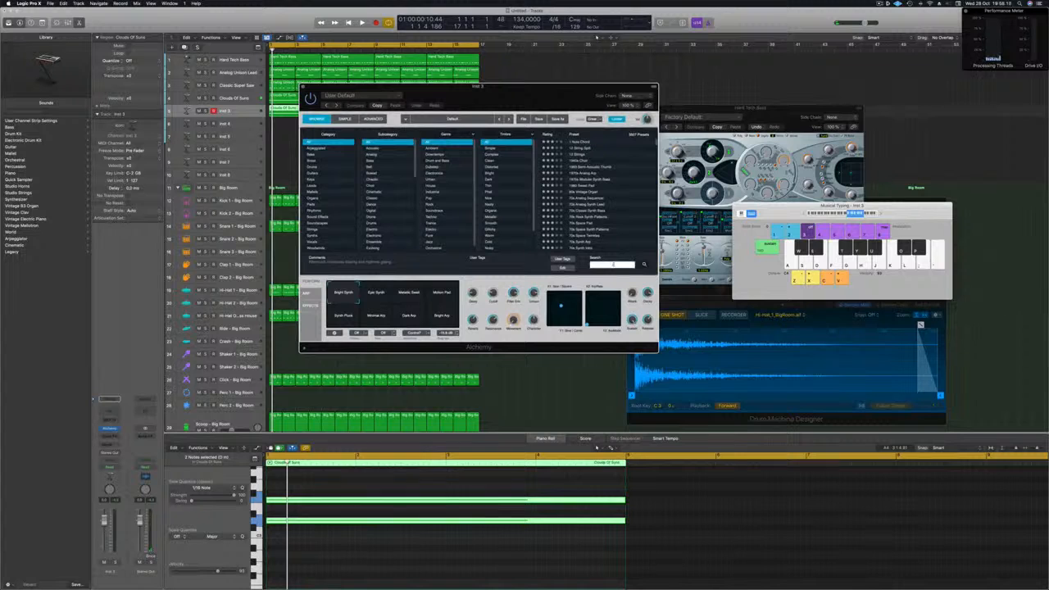
type("id")
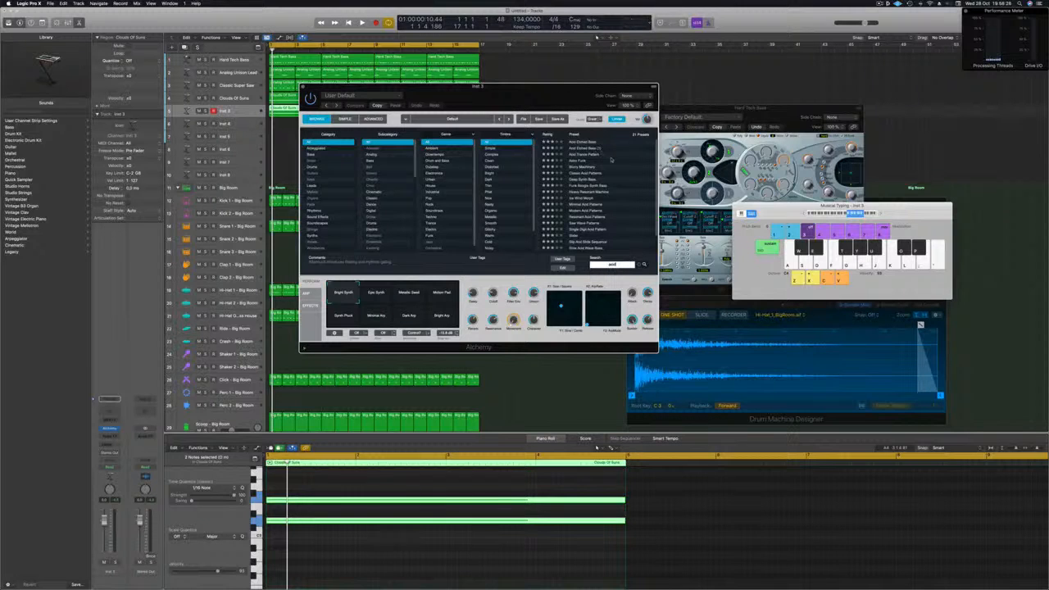
left_click(589, 173)
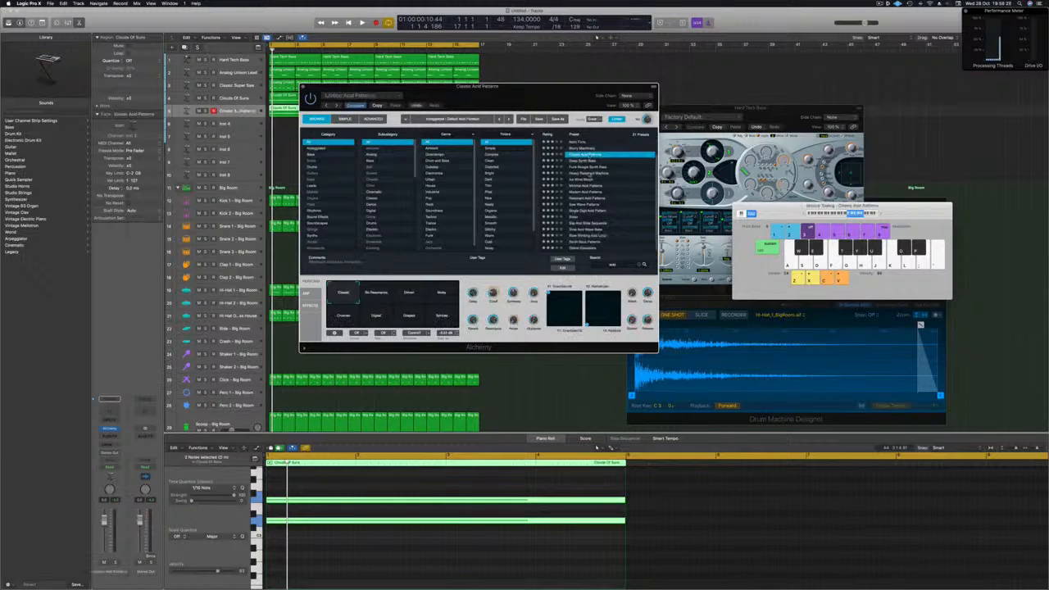
left_click_drag(477, 85, 664, 82)
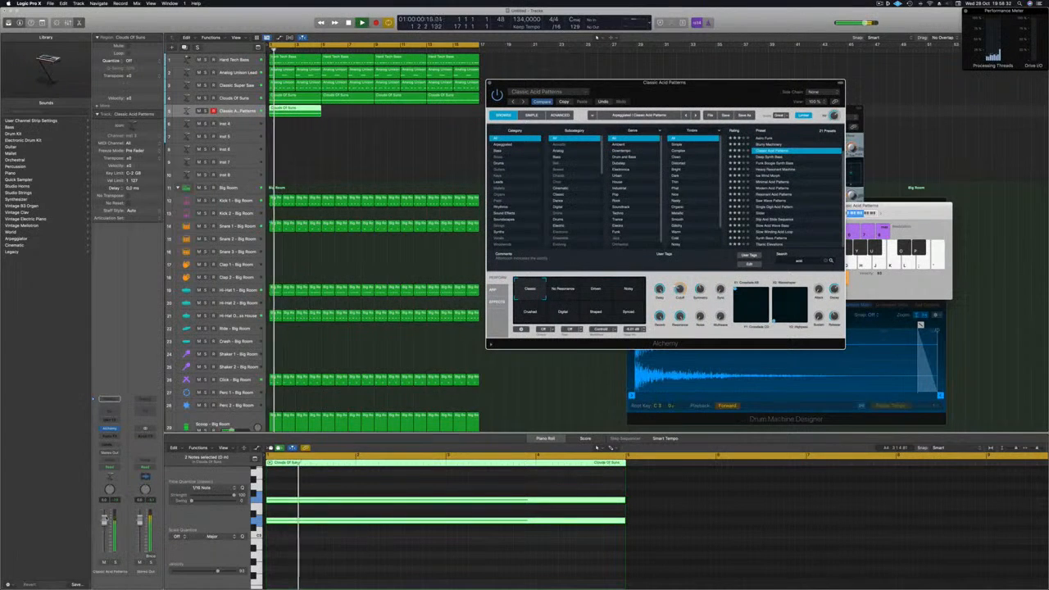
Limit the acid presets to the Arpeggiated category and load Acid Trance Pattern
left_click_drag(707, 102, 569, 101)
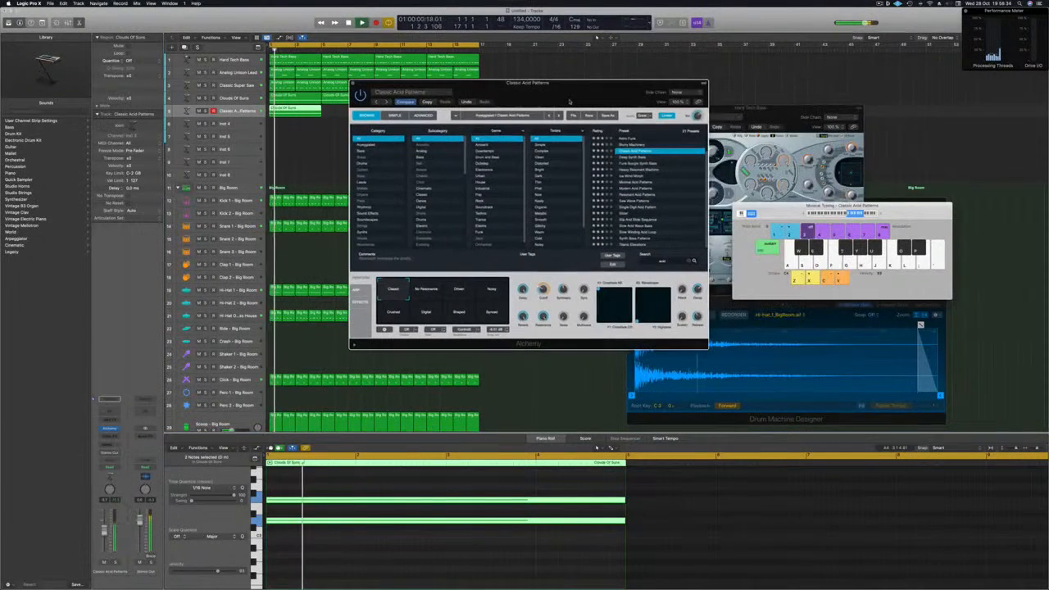
left_click(363, 145)
left_click(641, 139)
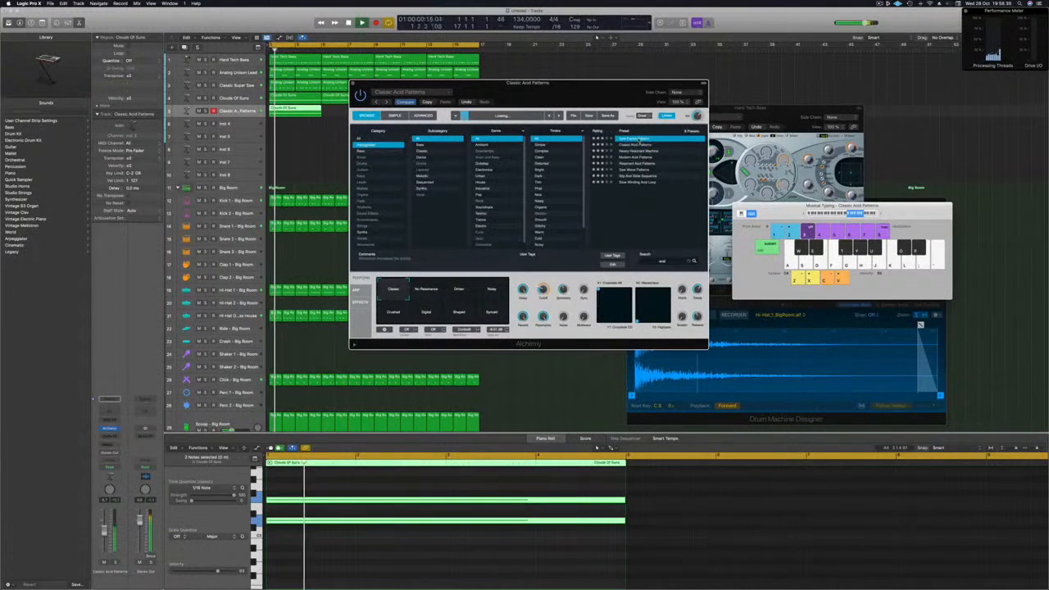
Audition the acid presets Heavy Resonant Machine, Modern Acid Patterns, Resonant Acid Patterns and Saw Wave Patterns in Alchemy
left_click(638, 152)
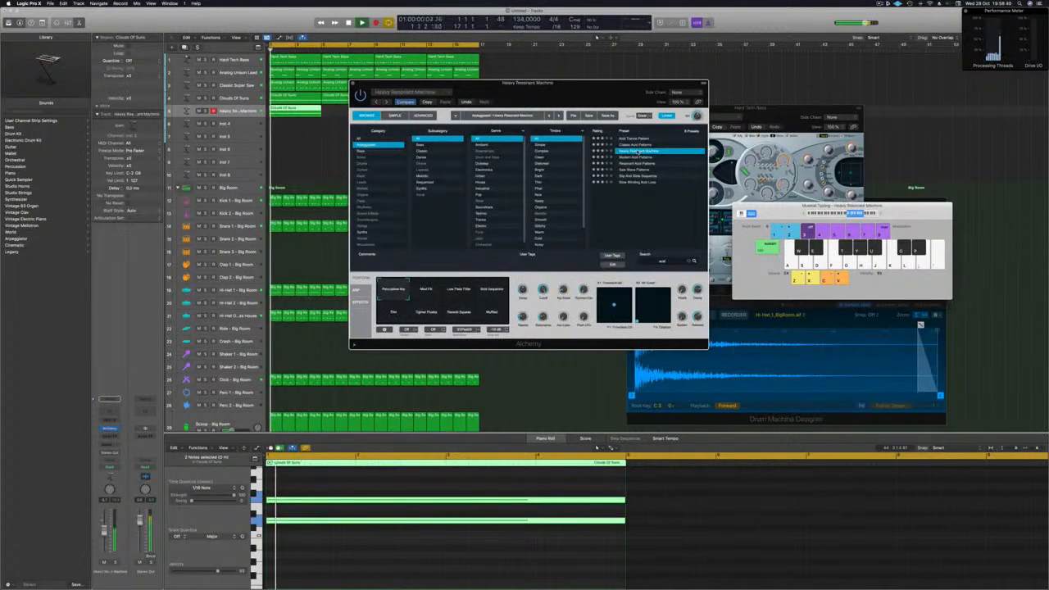
left_click(638, 158)
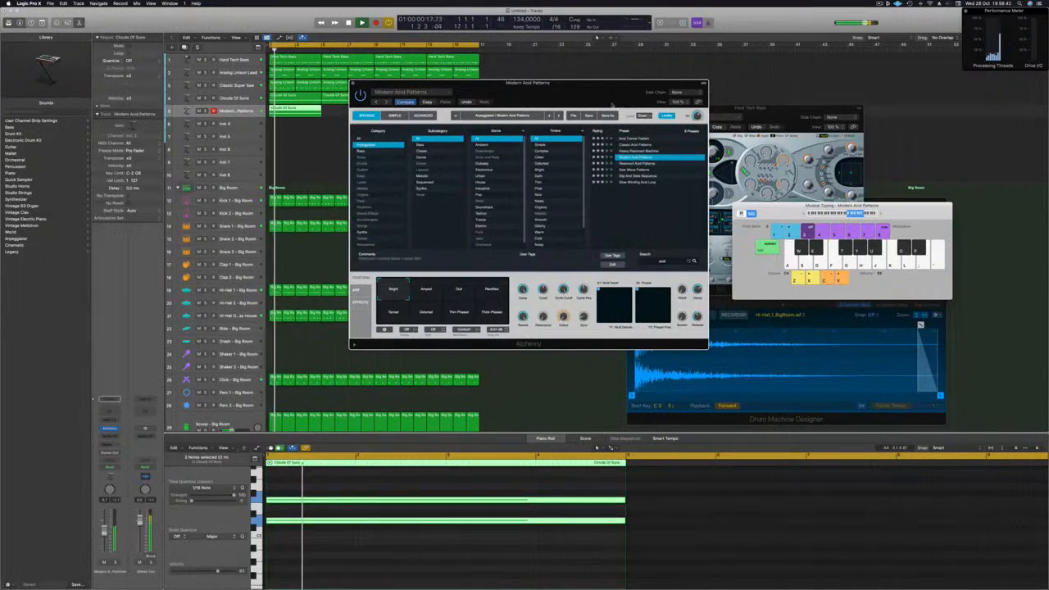
left_click_drag(612, 105, 733, 153)
left_click(753, 220)
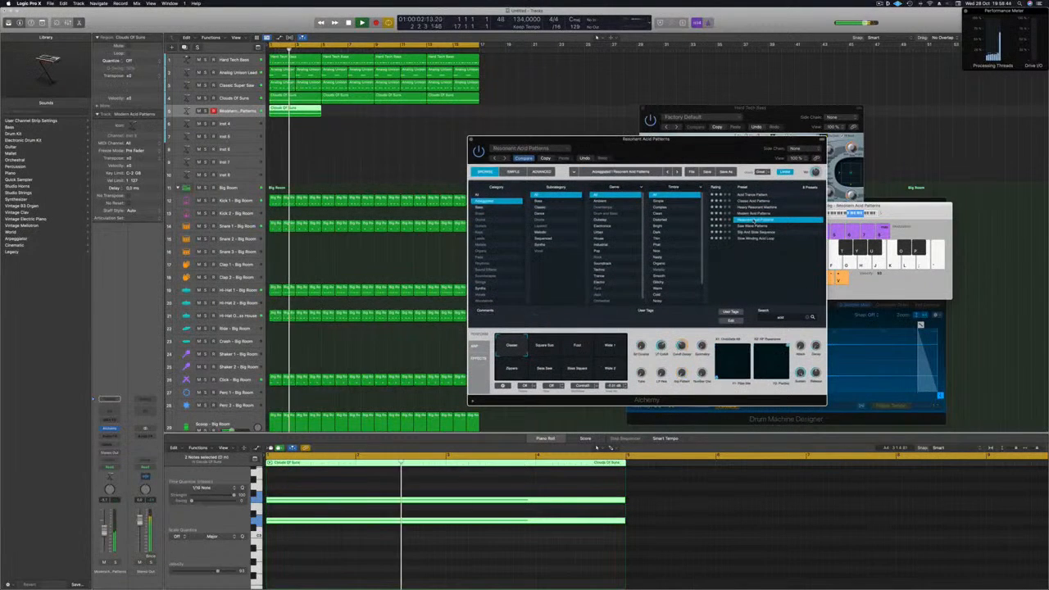
left_click(756, 225)
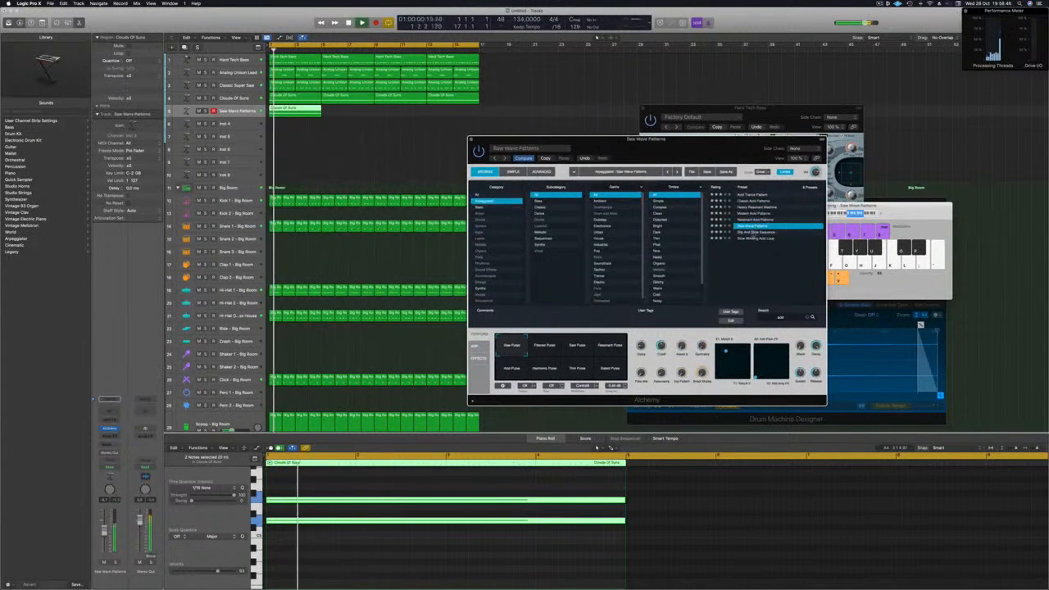
Load the Slow Winding Acid Loop preset and audition its Up/Down Resonant variation
left_click_drag(718, 149, 694, 147)
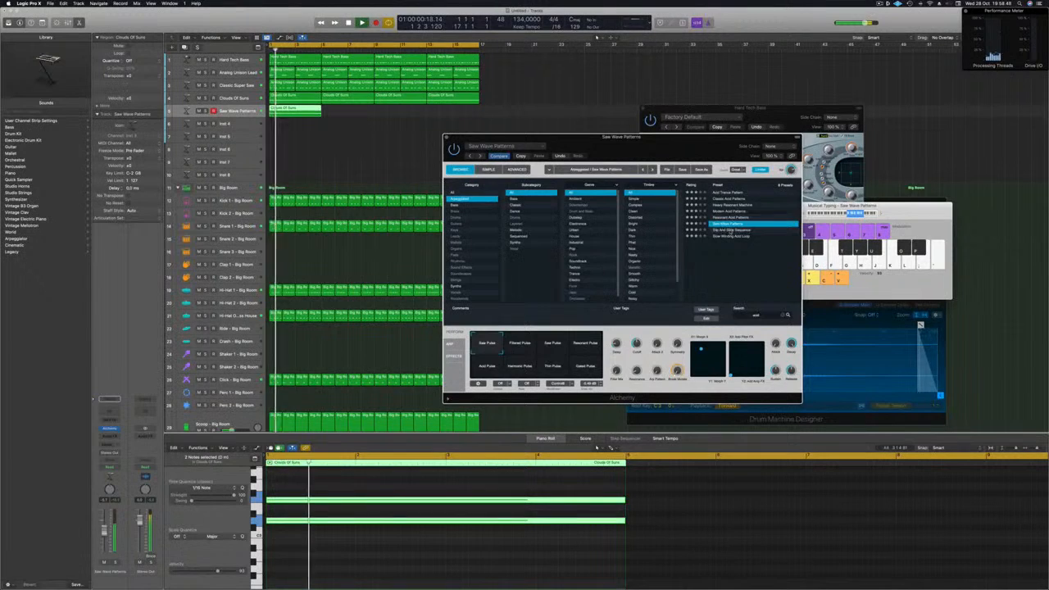
left_click(729, 230)
left_click(732, 236)
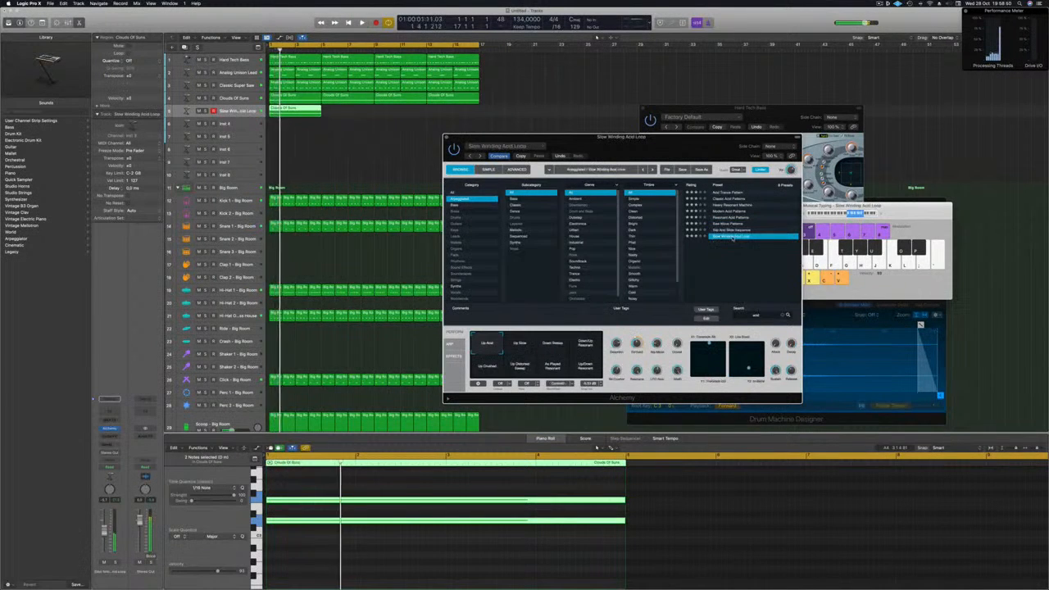
left_click(521, 348)
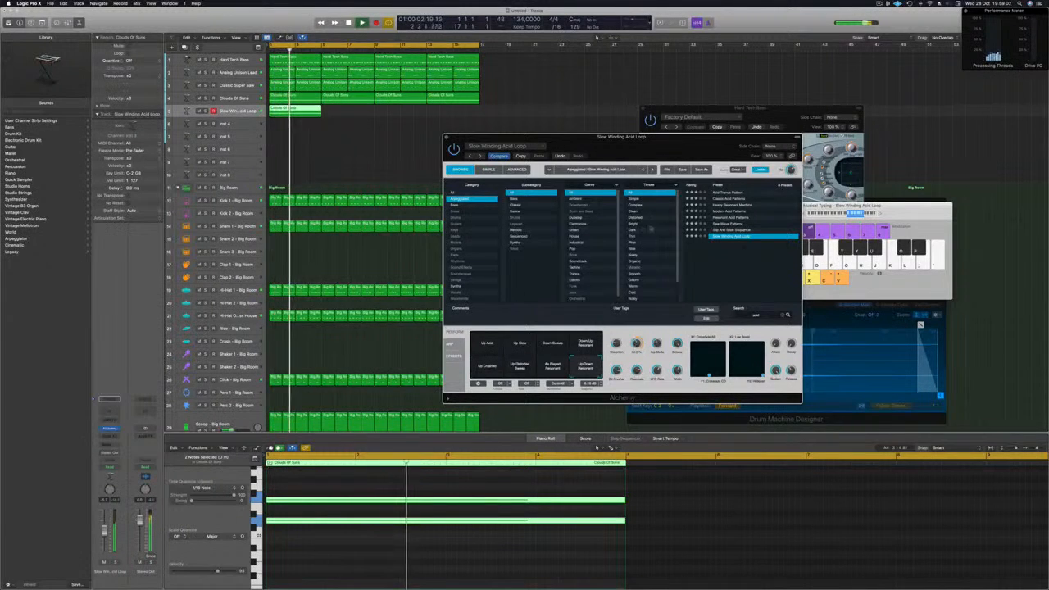
Clear the preset search and load Ultra Fat Bass from the full Arpeggiated list
left_click(785, 316)
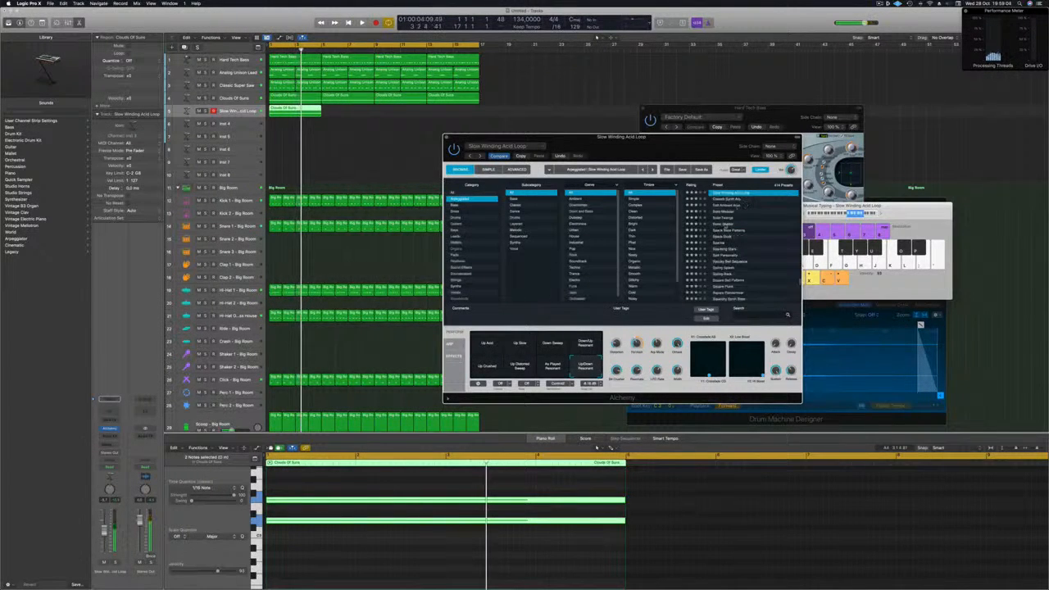
scroll(743, 221, "down", 5)
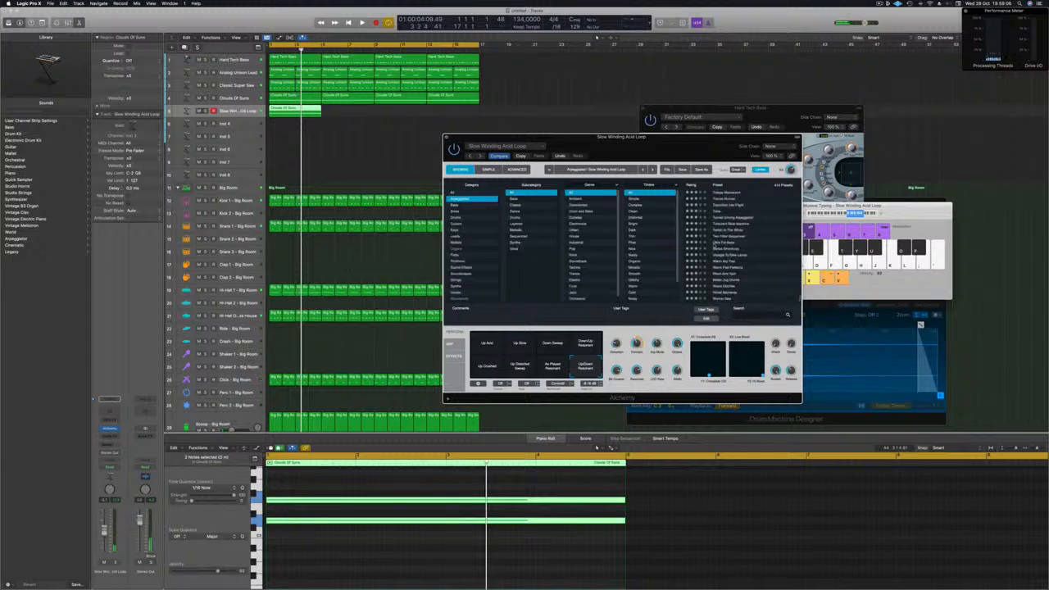
left_click_drag(596, 141, 608, 139)
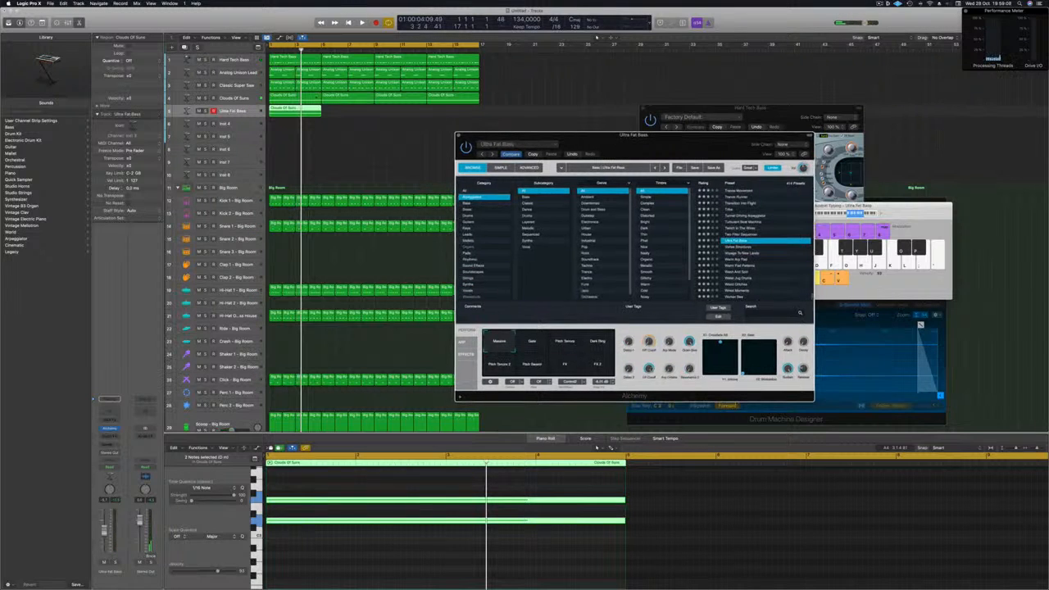
Repeat the Clouds Of Suns region on the Ultra Fat Bass track up to bar 17 and start playback
left_click_drag(305, 108, 422, 117)
key("space")
left_click_drag(654, 143, 662, 112)
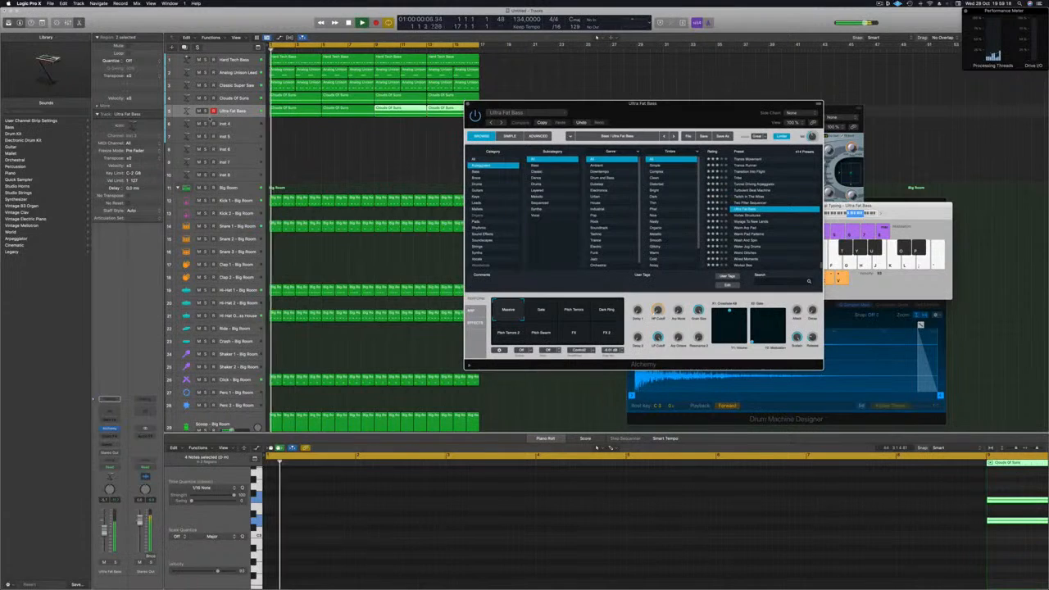
Audition Ultra Fat Bass's performance variations, including Gate, Dark Ring, Pitch Swarm and FX, and settle on FX 2
key("s")
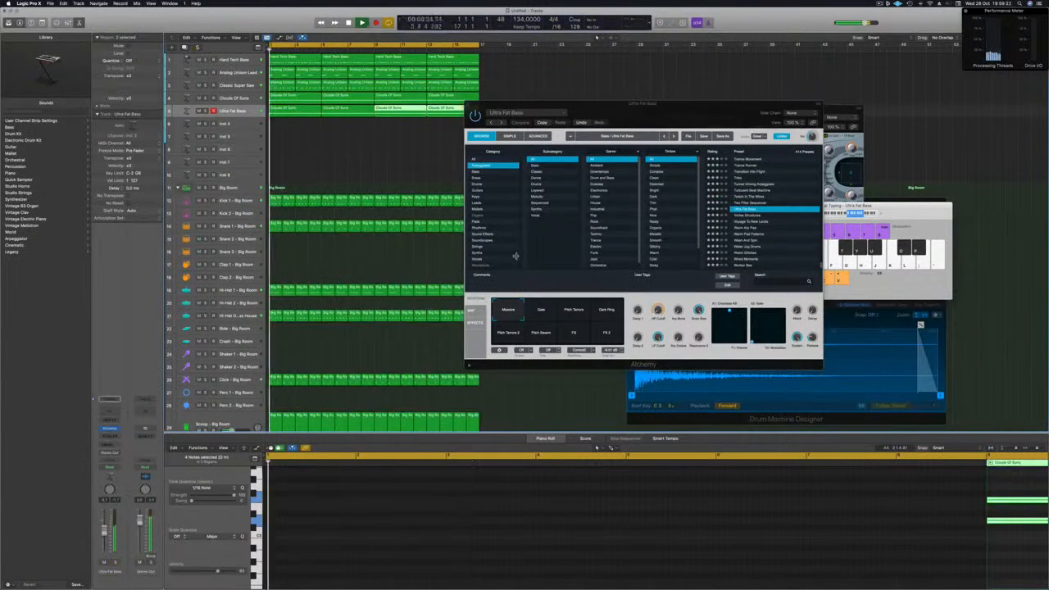
left_click(541, 309)
left_click(574, 310)
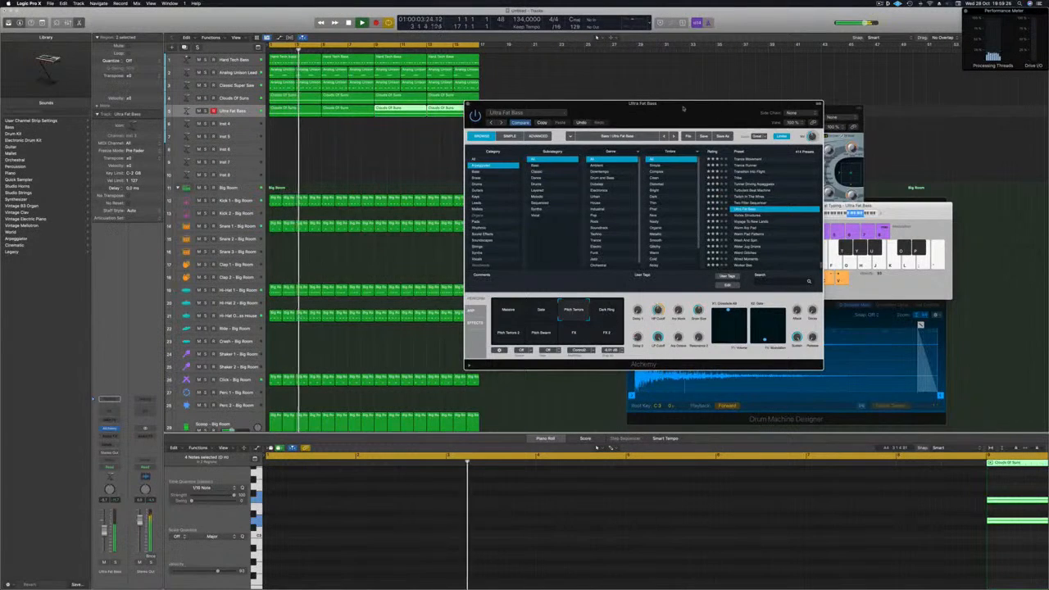
left_click_drag(642, 103, 699, 79)
left_click(663, 287)
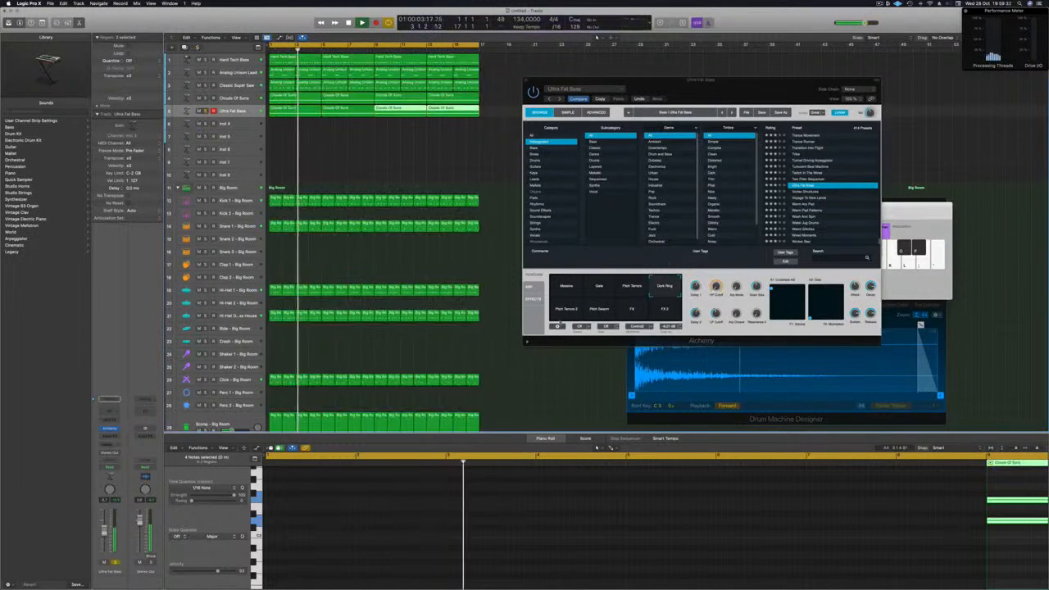
left_click(599, 312)
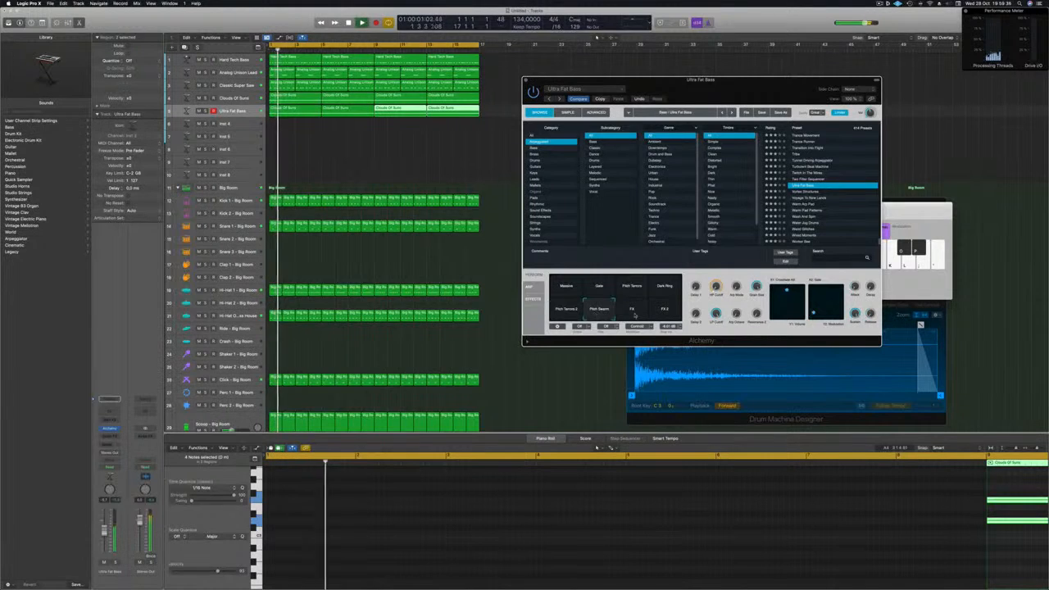
left_click(634, 316)
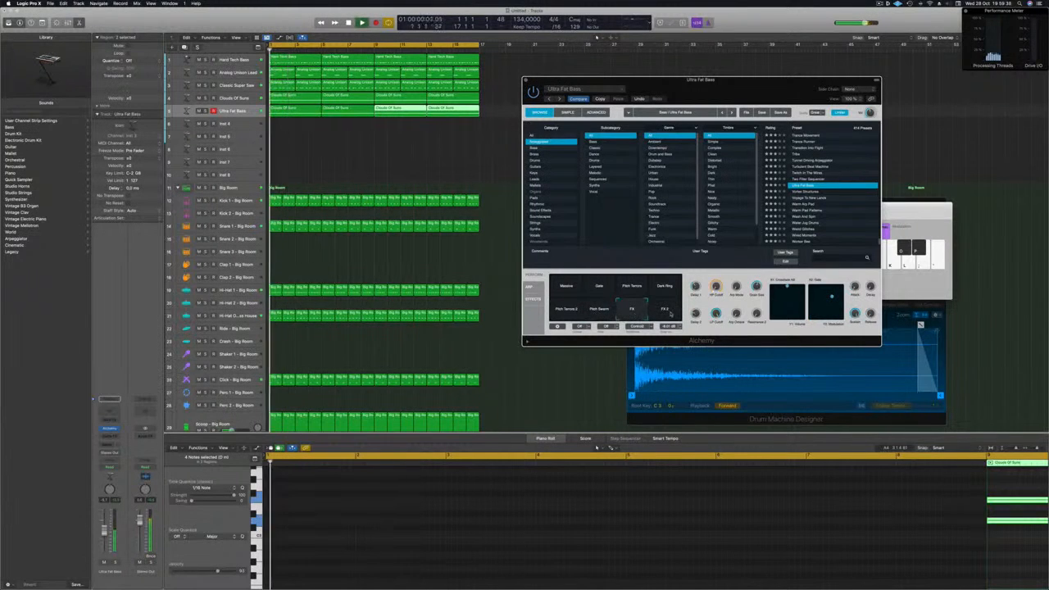
left_click(665, 311)
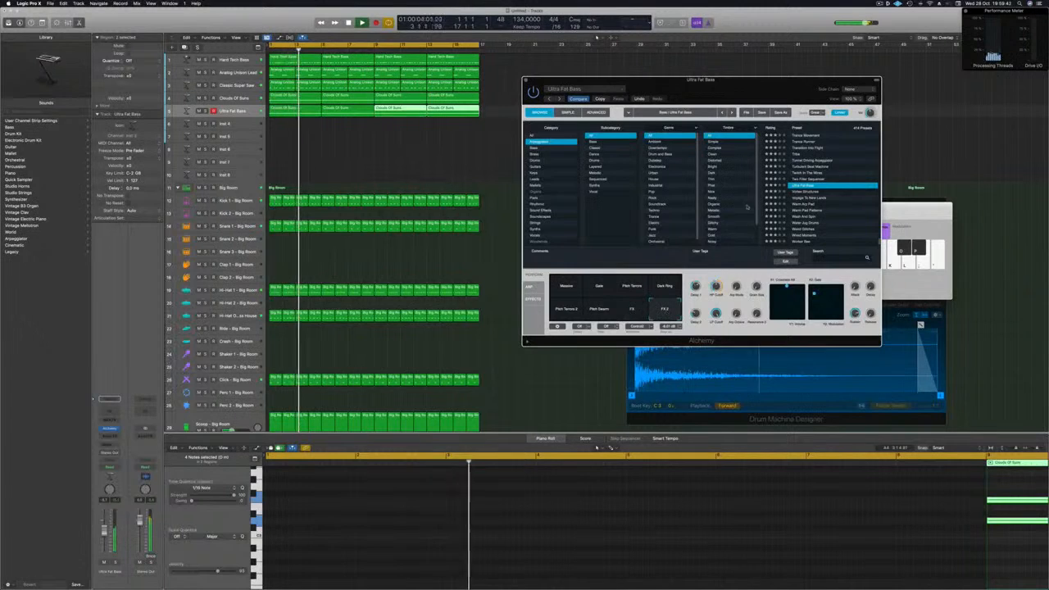
Play the FX 2 variation of Ultra Fat Bass soloed and in the full mix to compare
key("space")
left_click_drag(739, 92, 672, 107)
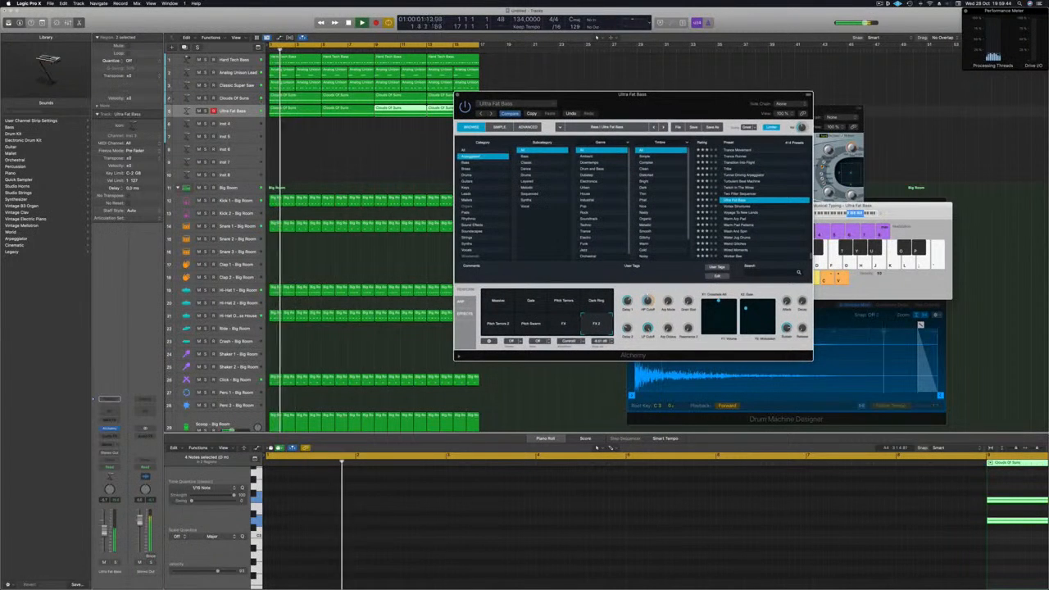
key("s")
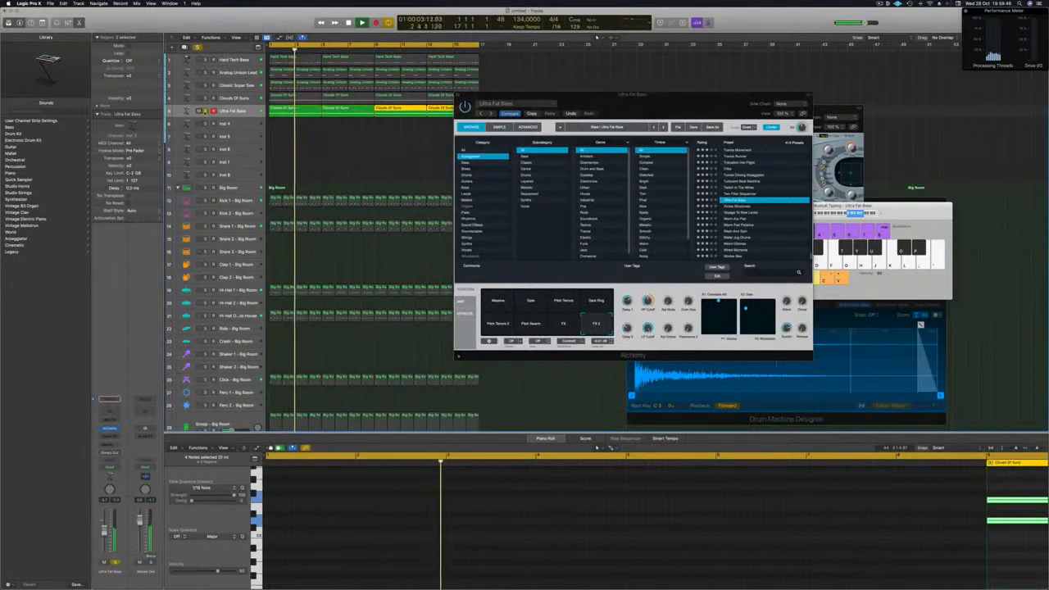
key("s")
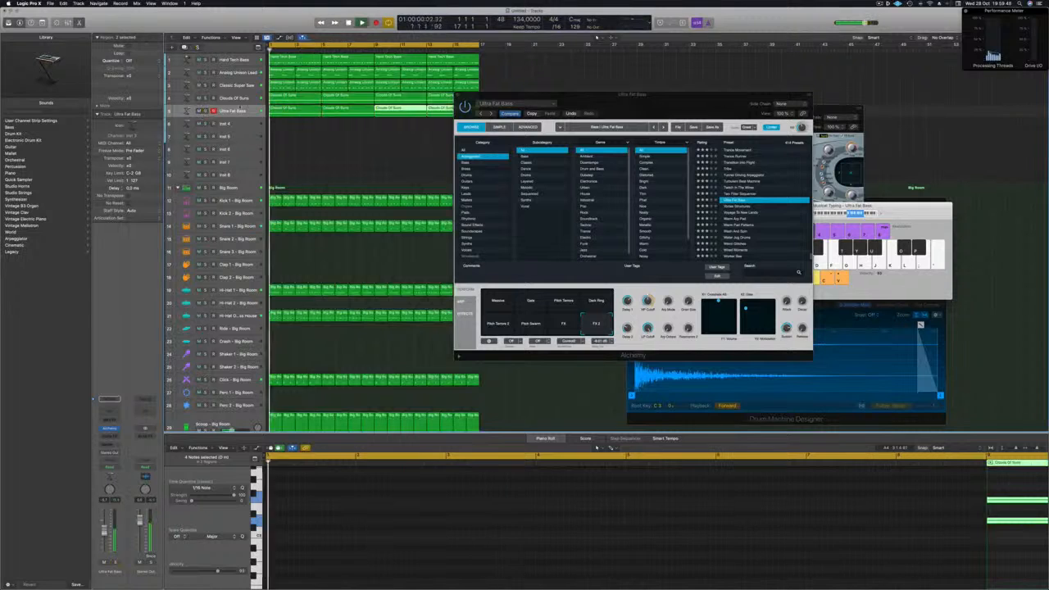
key("Return")
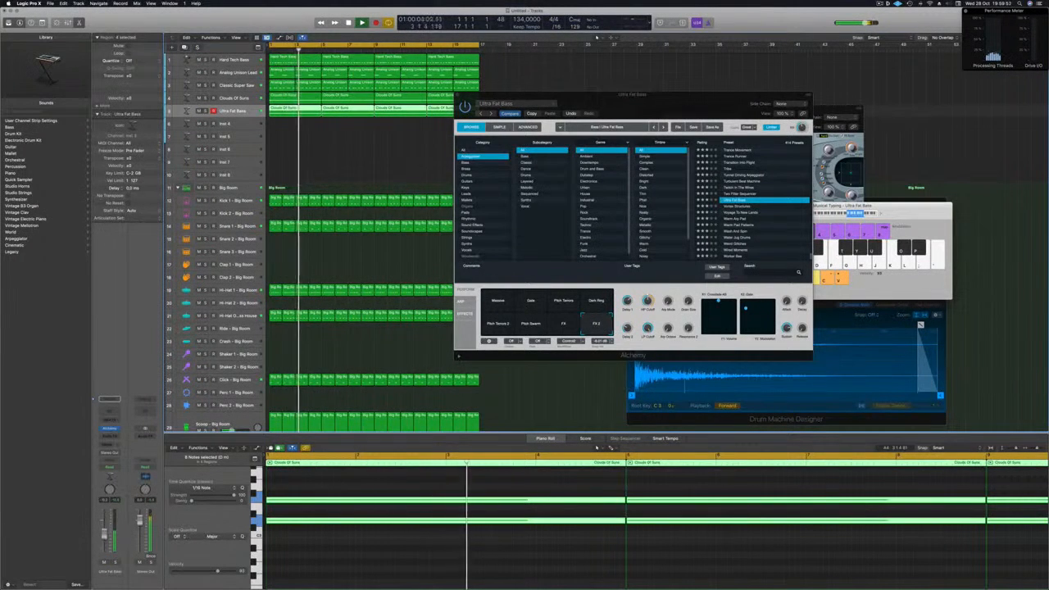
key("Return")
left_click(689, 107)
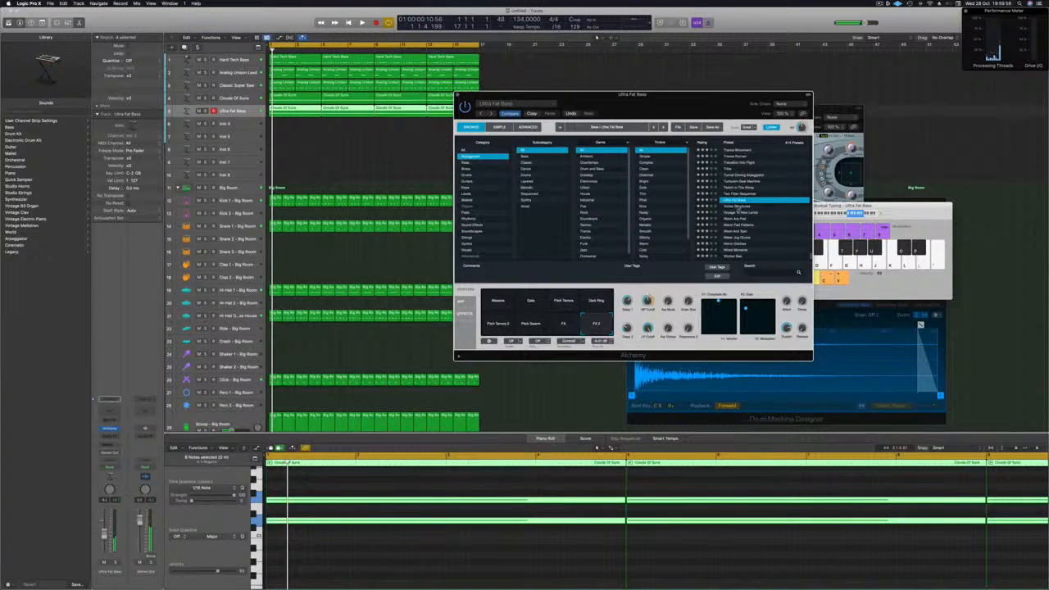
Load the Vortex Structures preset and audition it both soloed and with the other tracks
key("Down")
key("space")
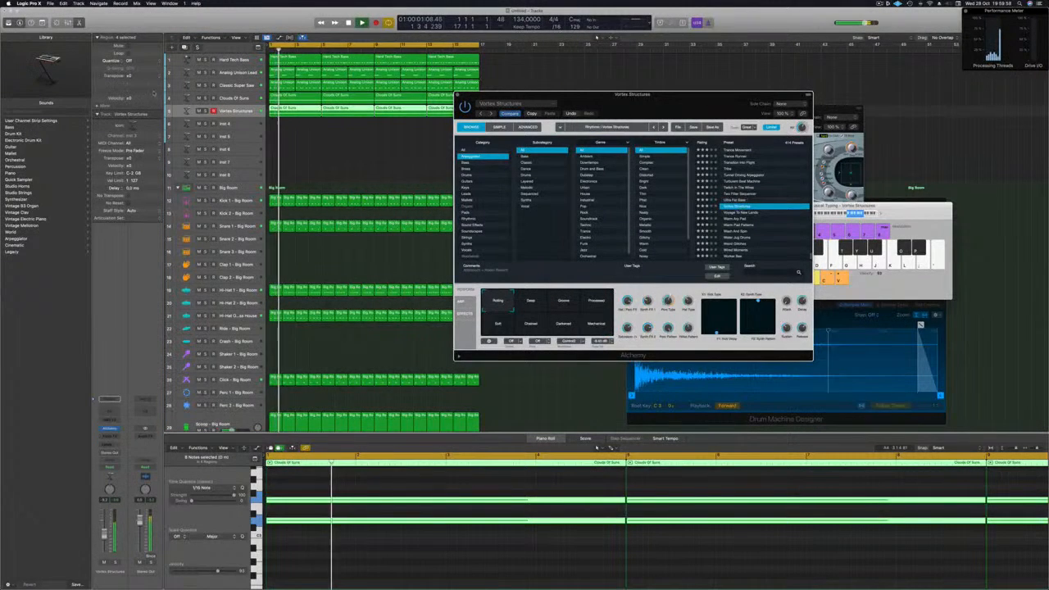
left_click(206, 112)
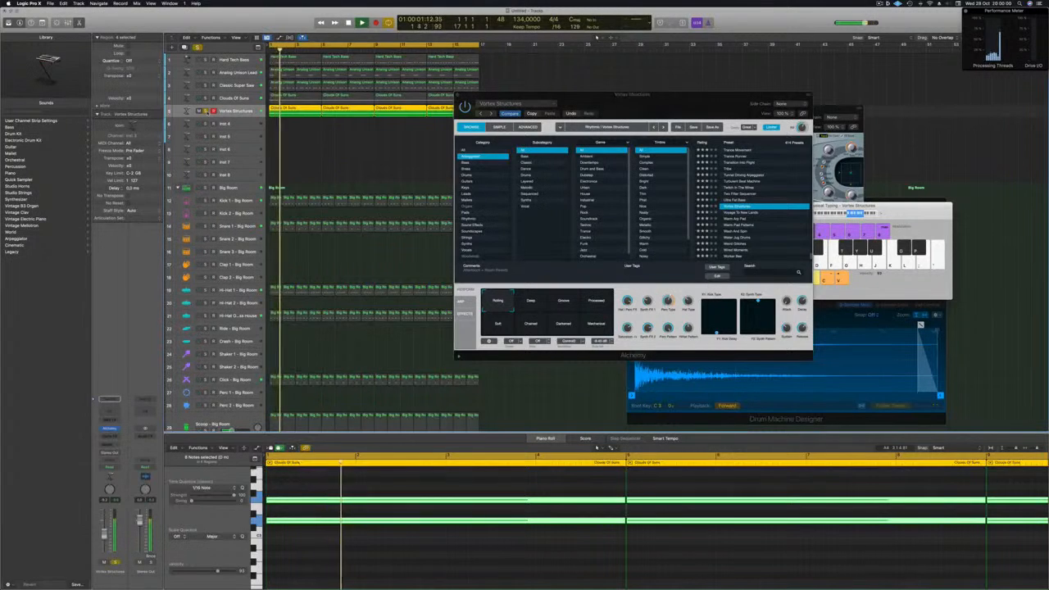
key("s")
Audition the arpeggiated presets Voyage To New Lands, Warm Arp Pad and Weird Glitches against the track
key("Down")
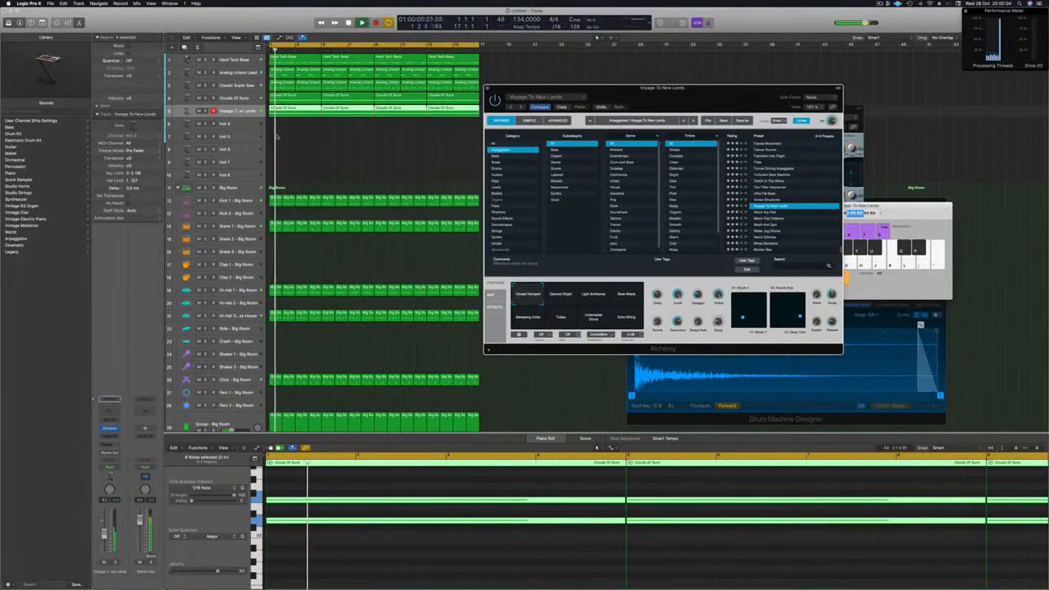
key("Down")
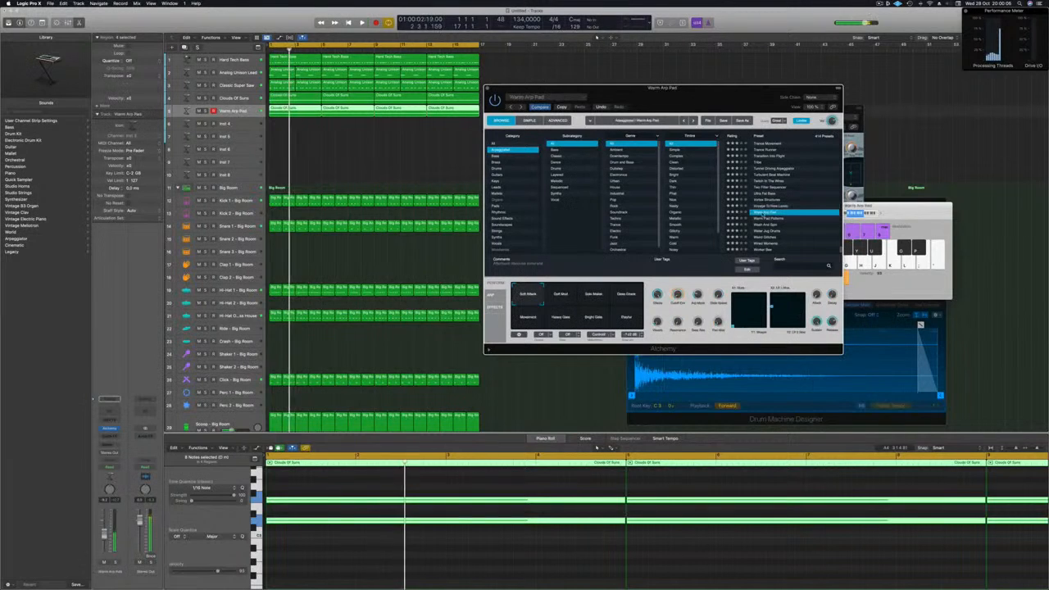
scroll(679, 212, "down", 2)
scroll(658, 213, "down", 3)
scroll(689, 216, "down", 3)
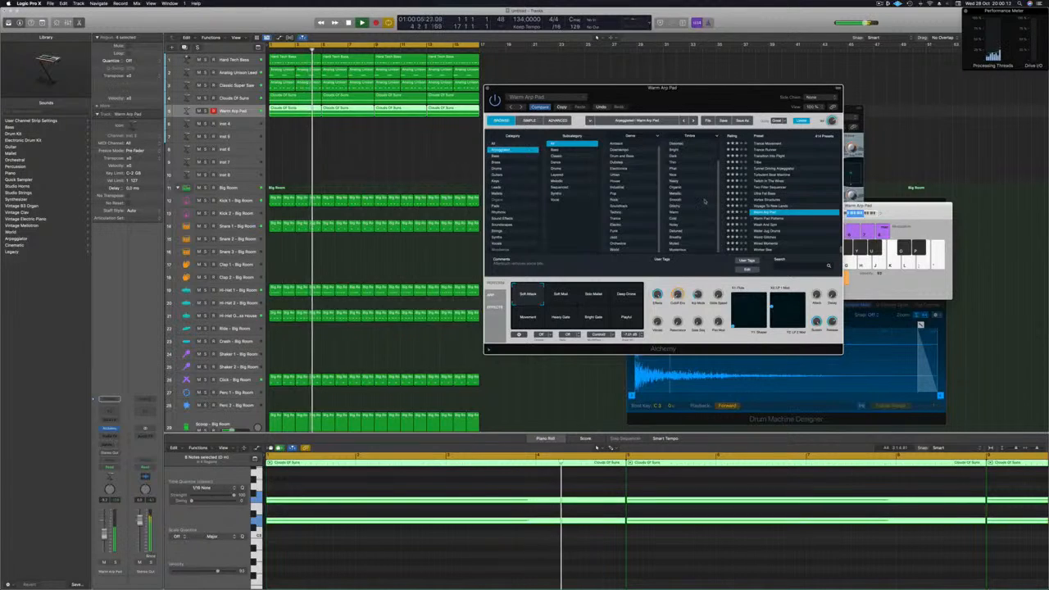
left_click(785, 237)
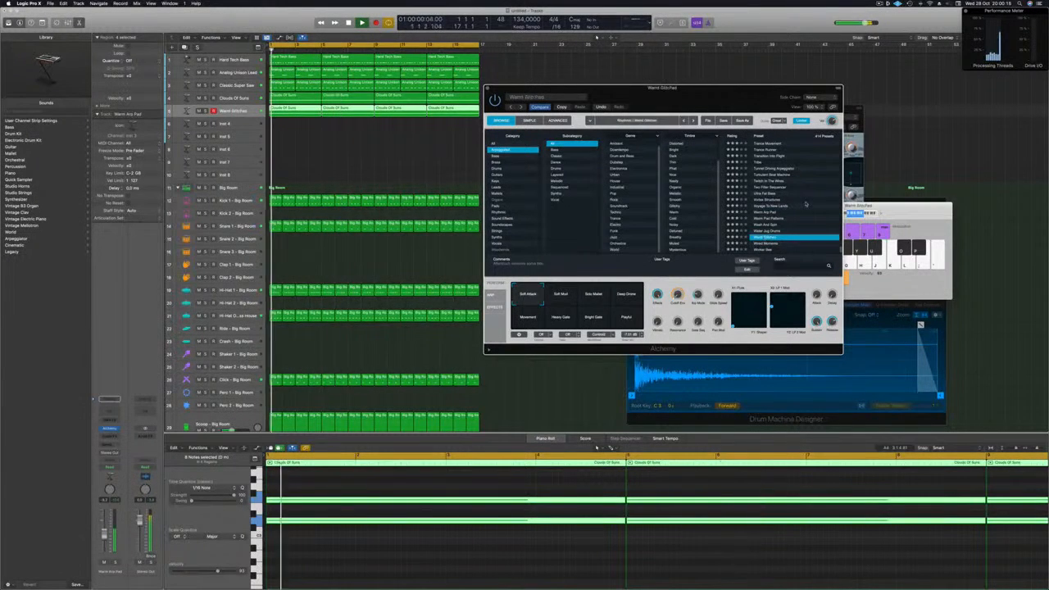
Load the Wired Moments preset and audition its performance variations, including Organic, Wooden, Guitar Like and FM Keys
left_click(768, 243)
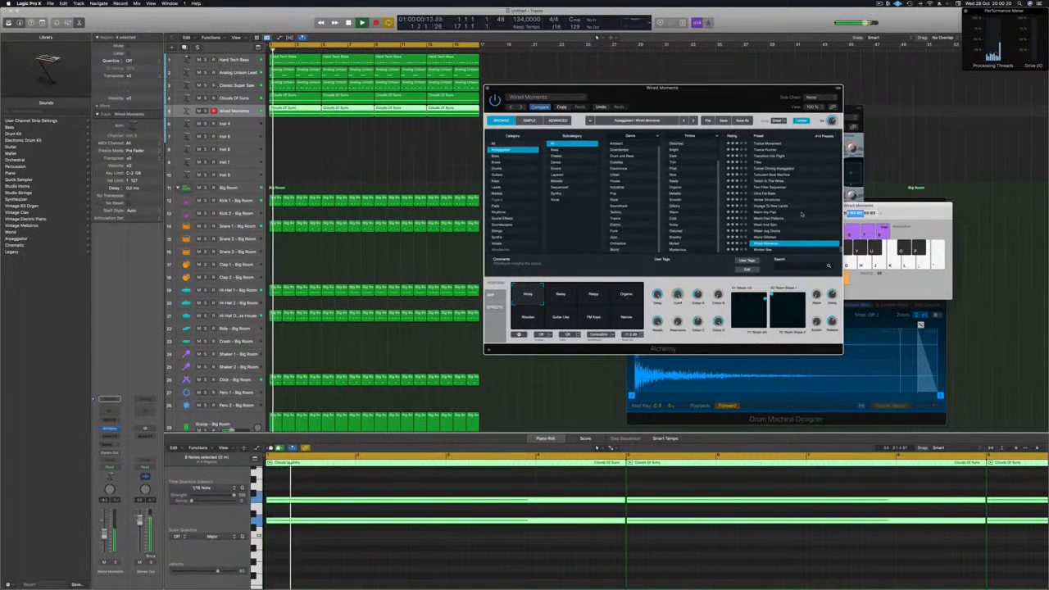
left_click(559, 293)
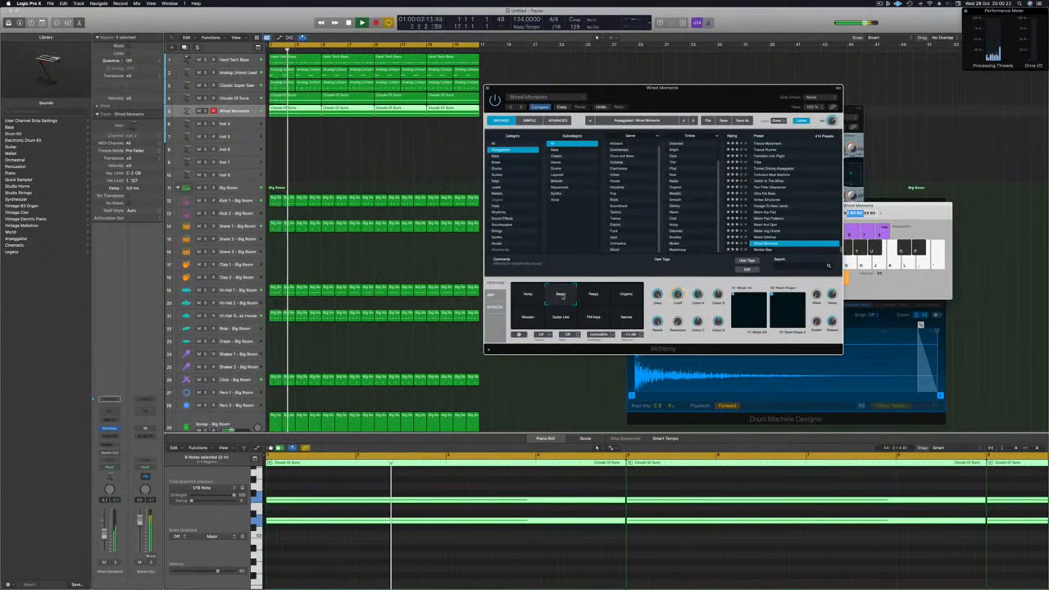
left_click(593, 294)
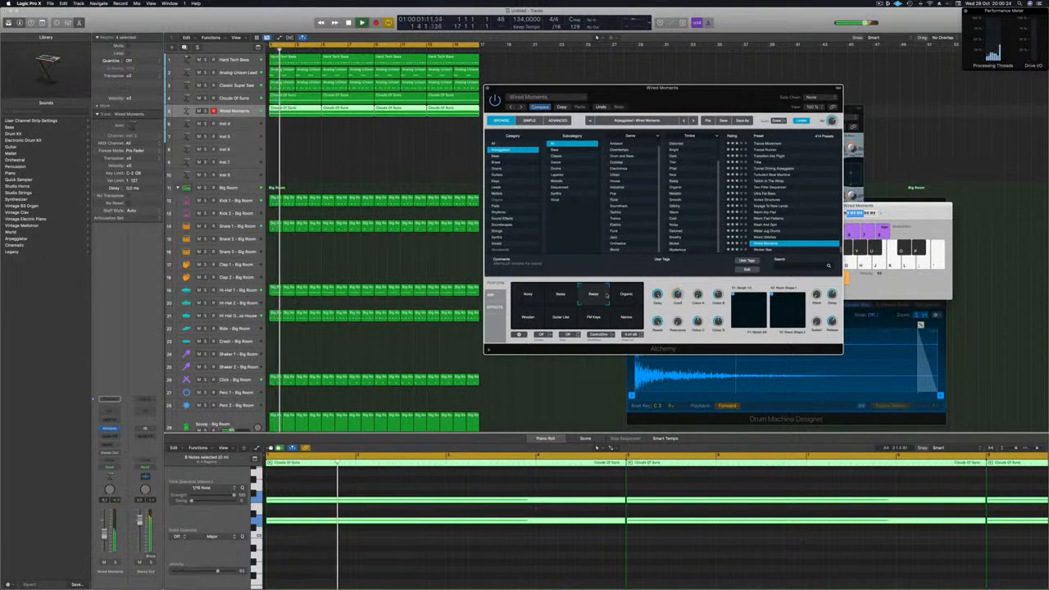
left_click(626, 294)
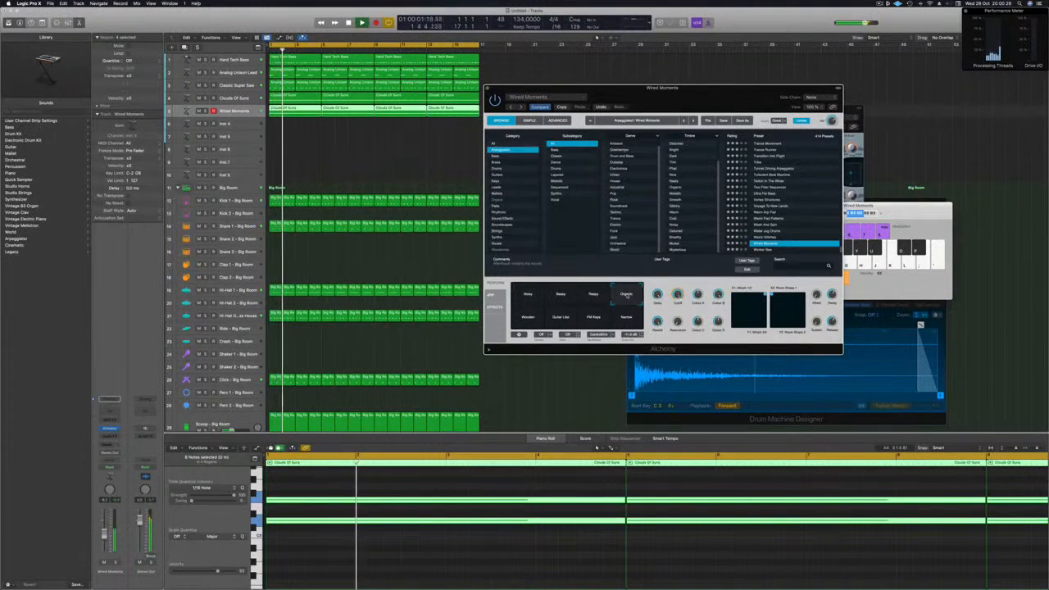
left_click(527, 318)
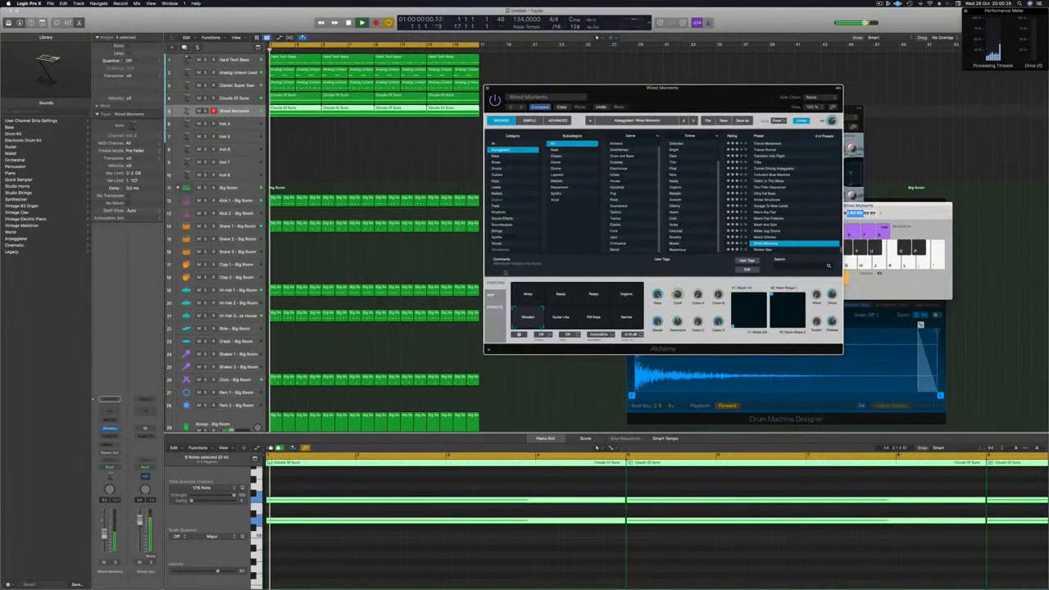
left_click(558, 316)
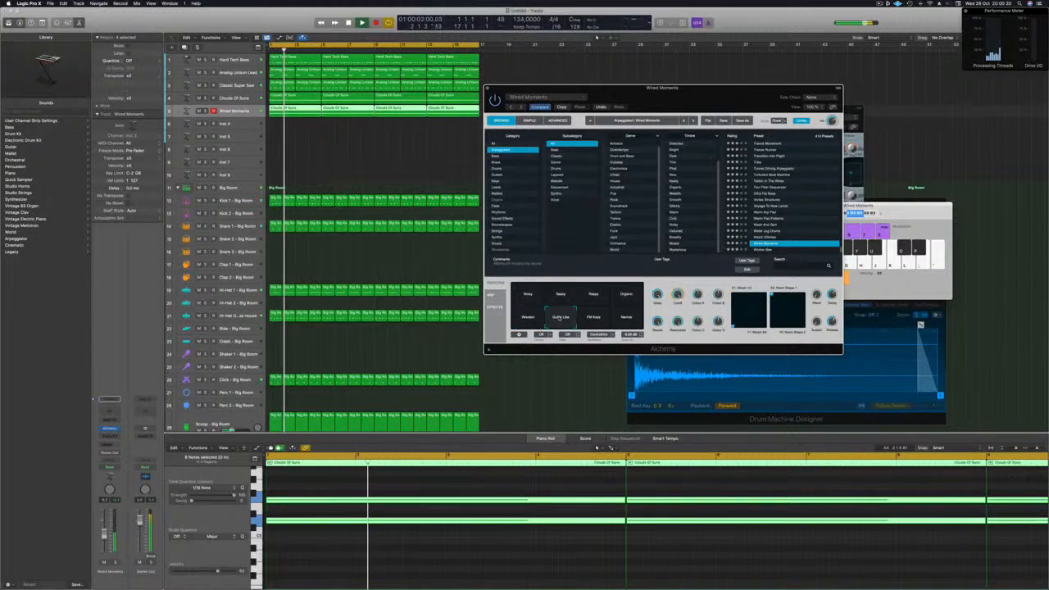
left_click(594, 319)
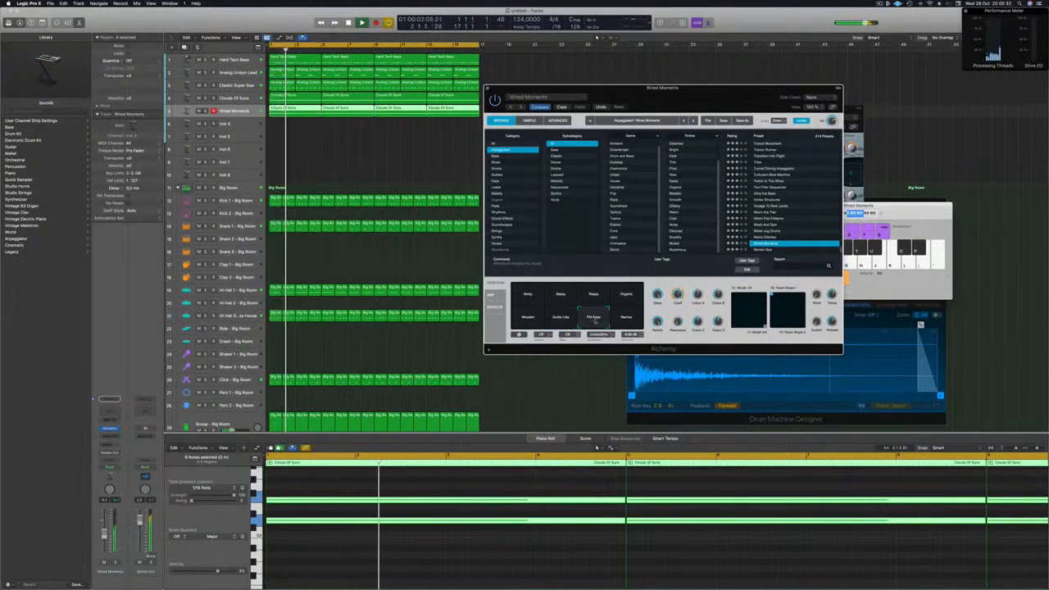
left_click(627, 320)
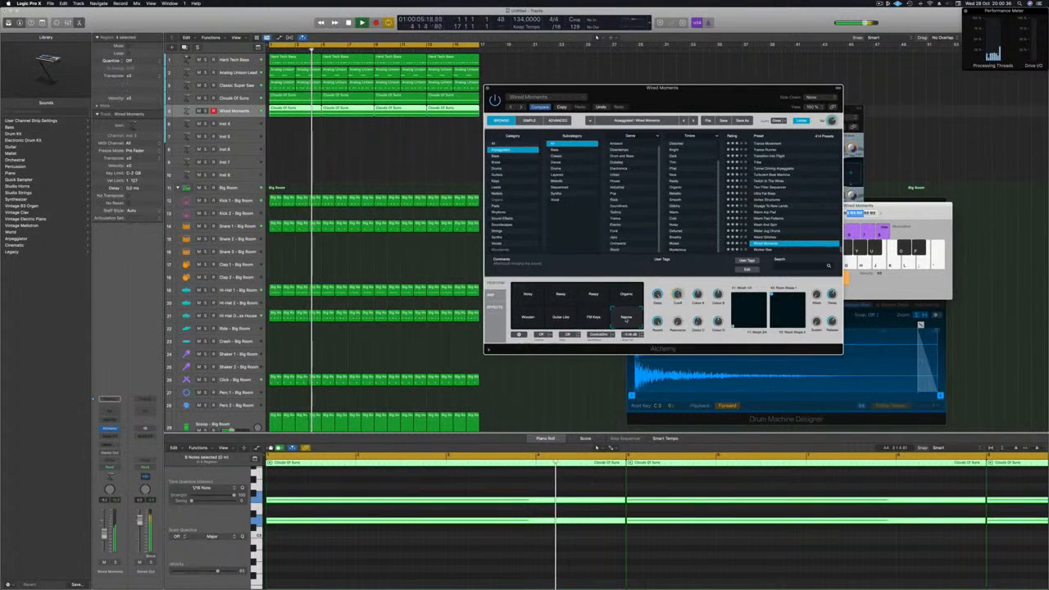
Switch Wired Moments back to the Guitar Like variation and compare it soloed and in the full mix
left_click(558, 319)
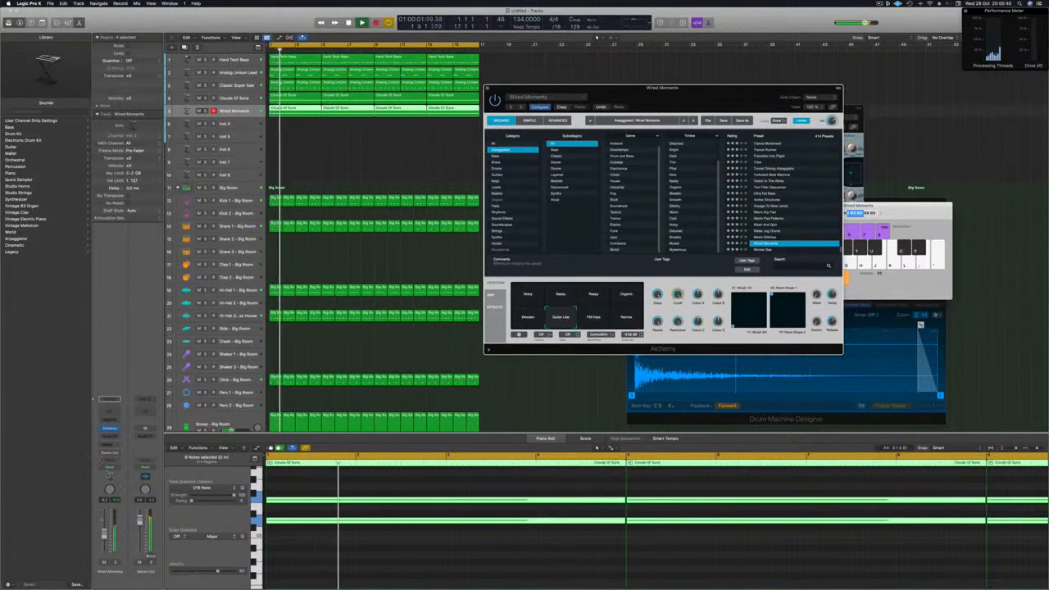
left_click(116, 562)
left_click(116, 562)
key("Return")
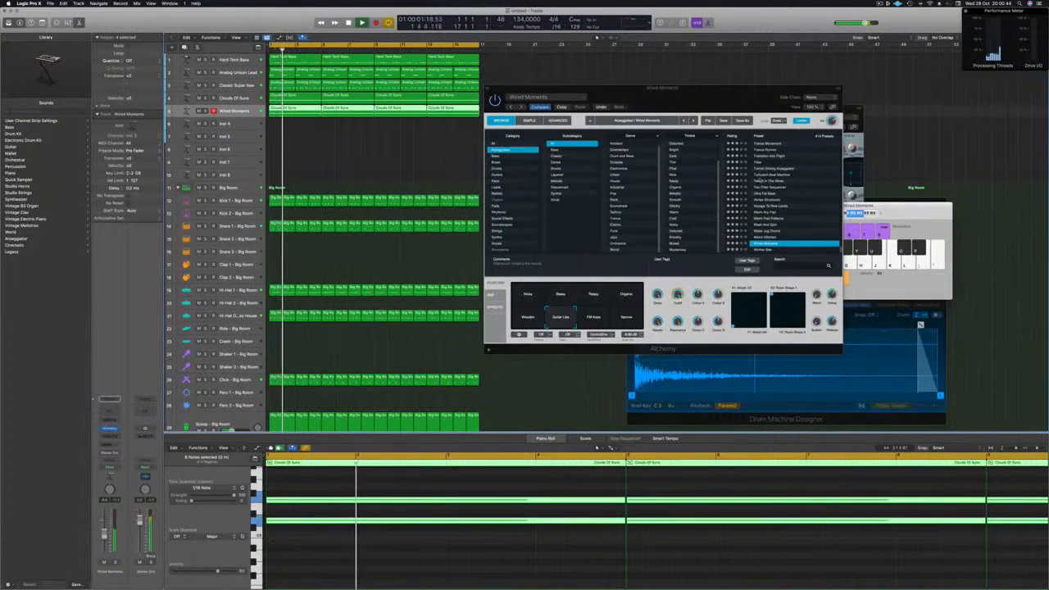
Audition the arpeggiated presets Worker Bee and Tribe against the track
left_click(765, 250)
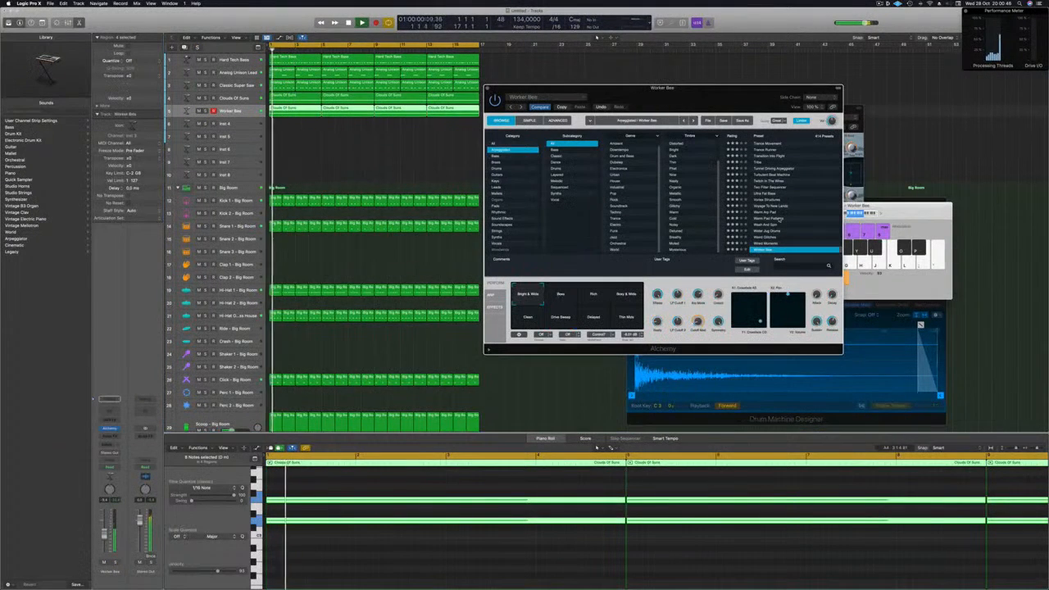
scroll(799, 204, "up", 1)
scroll(787, 197, "up", 1)
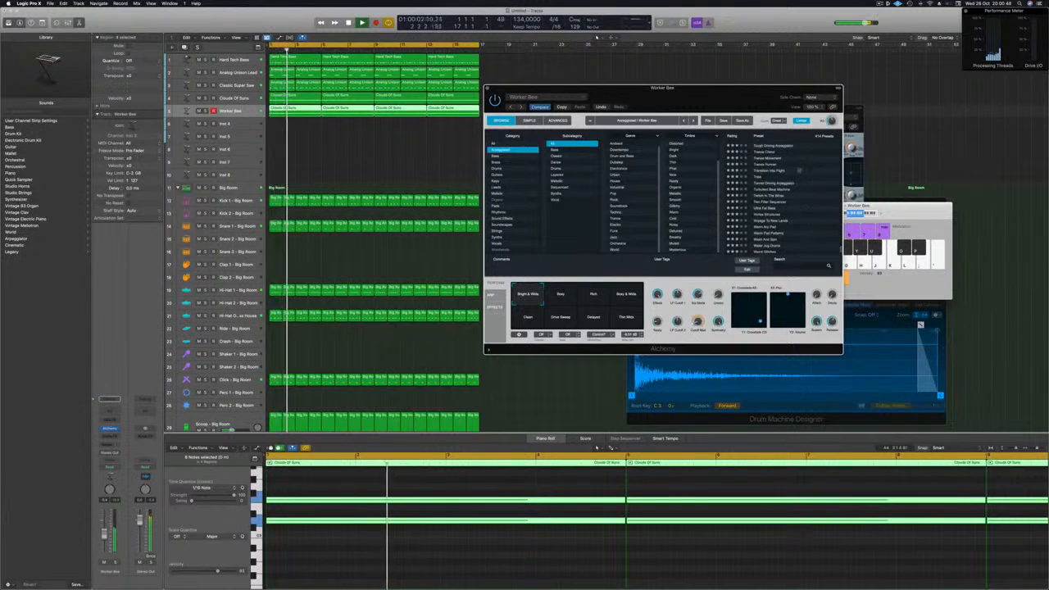
left_click(761, 176)
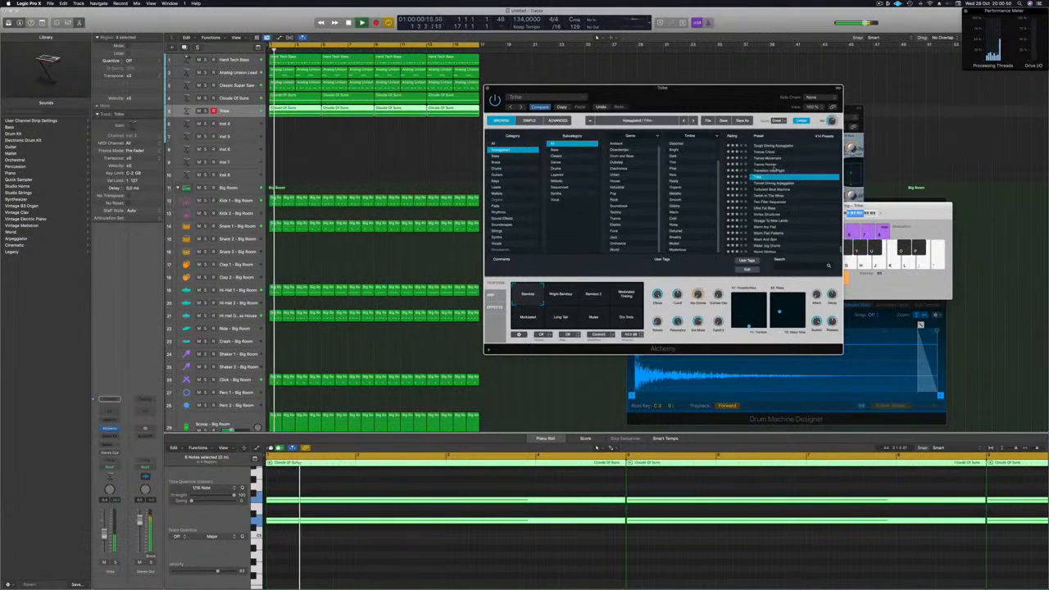
Load Transition Into Flight, compare it soloed and in the full mix, and try its Pulse variation
left_click(771, 170)
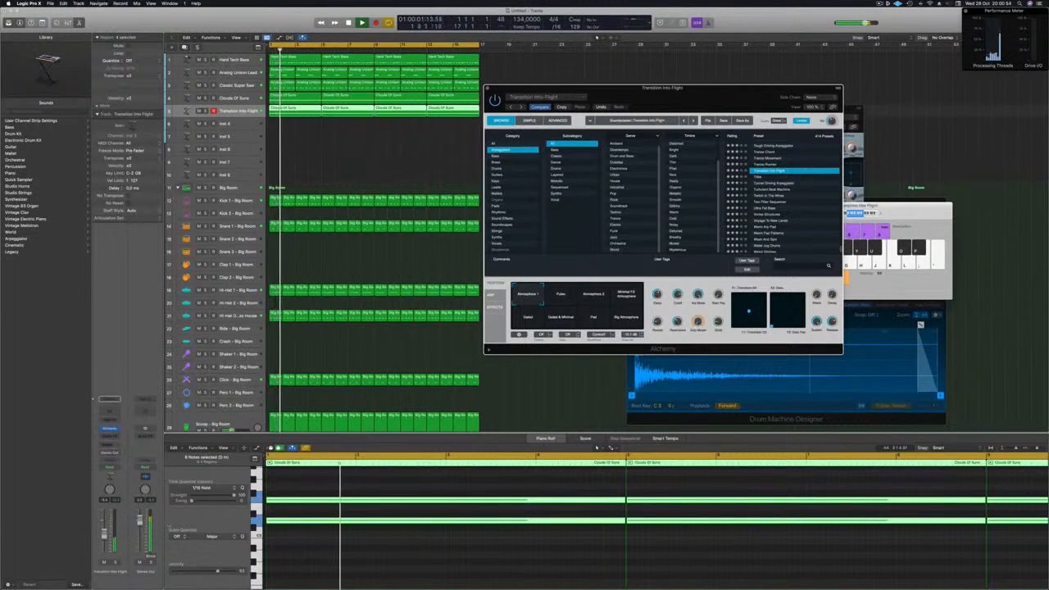
left_click(116, 563)
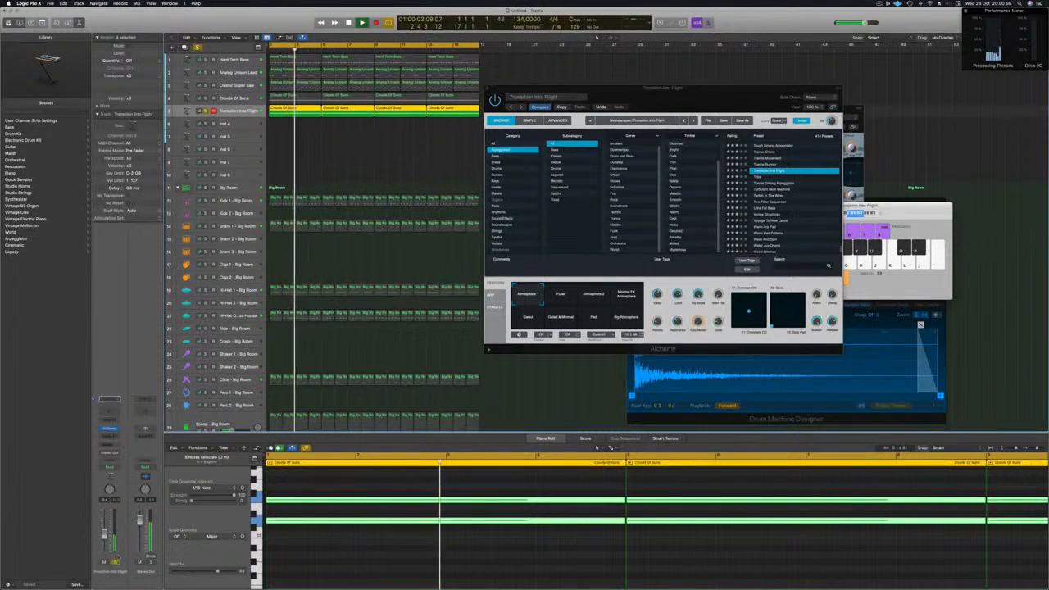
left_click(116, 563)
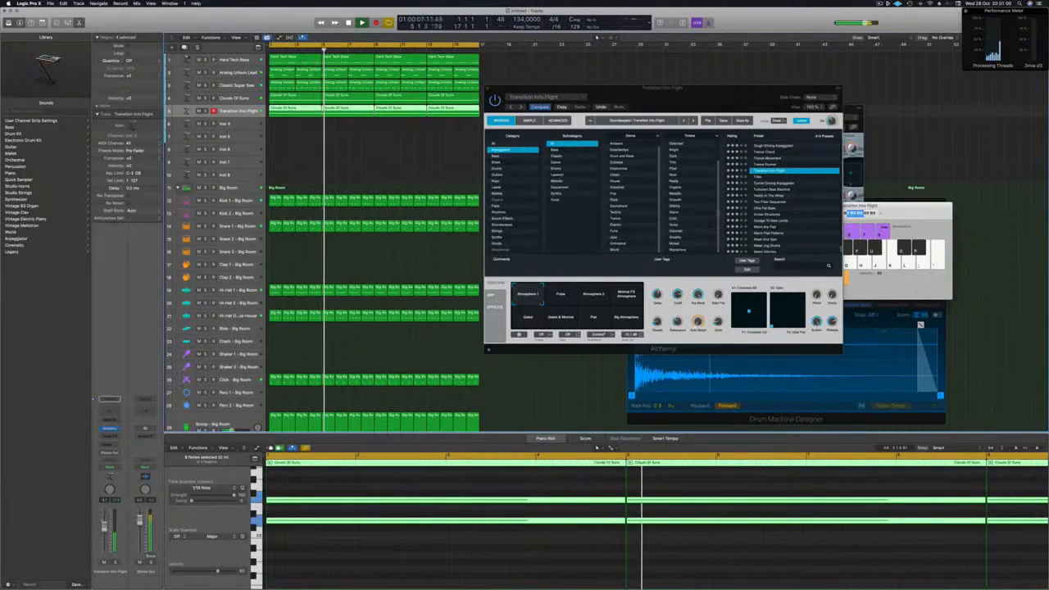
left_click(563, 297)
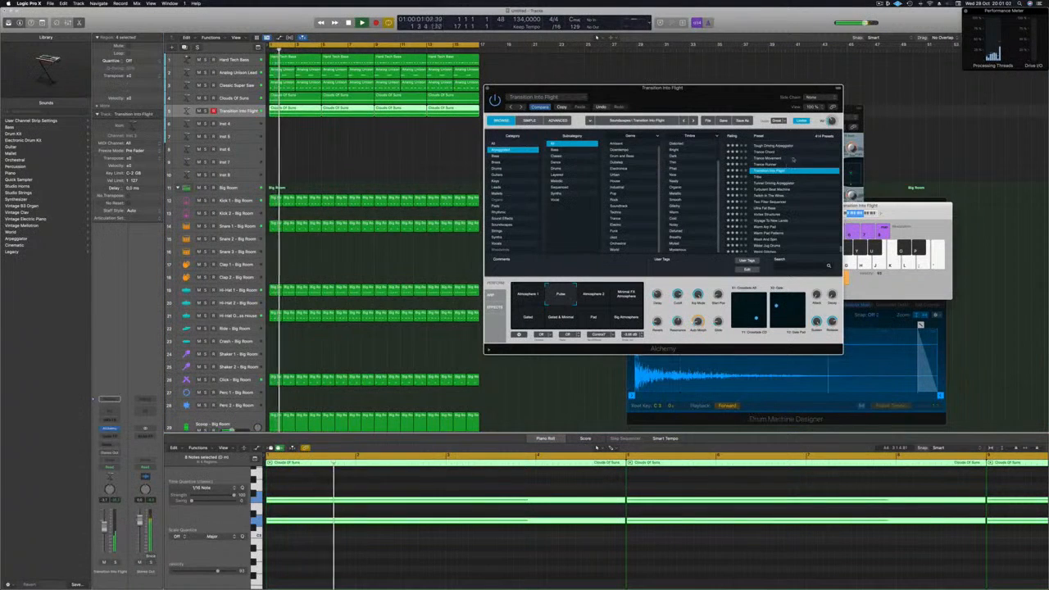
Audition the presets Trance Runner, Trance Movement, Trance Chord and Tough Driving Arpeggiator with the other tracks
scroll(786, 207, "up", 4)
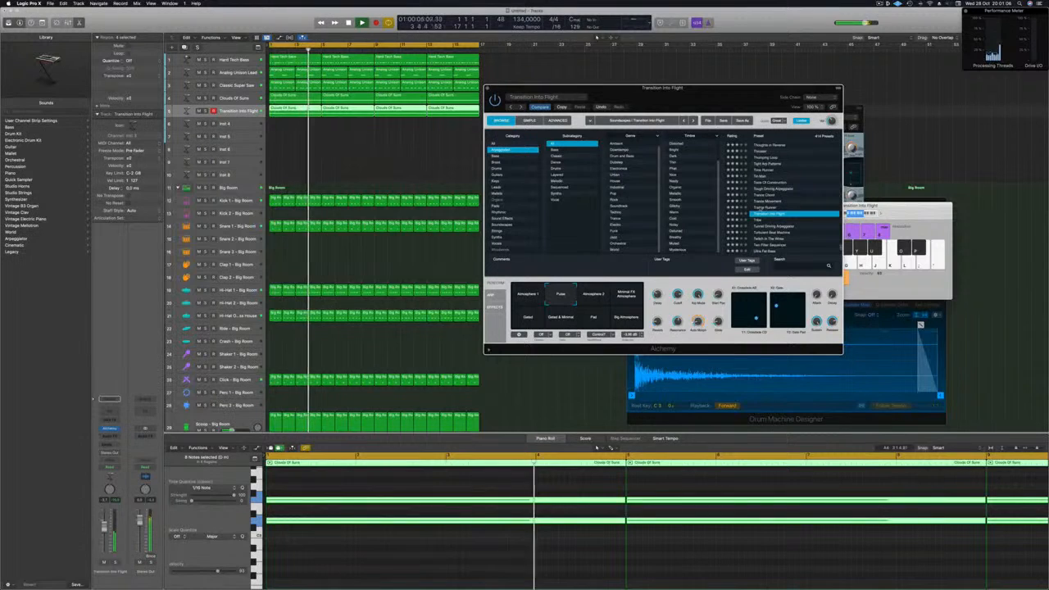
left_click(766, 207)
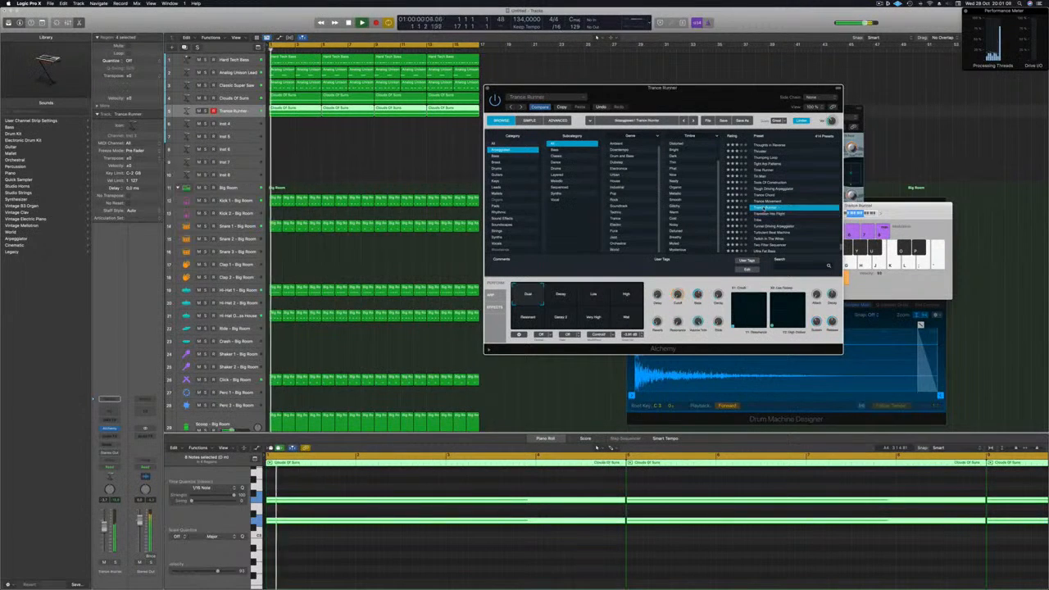
key("Up")
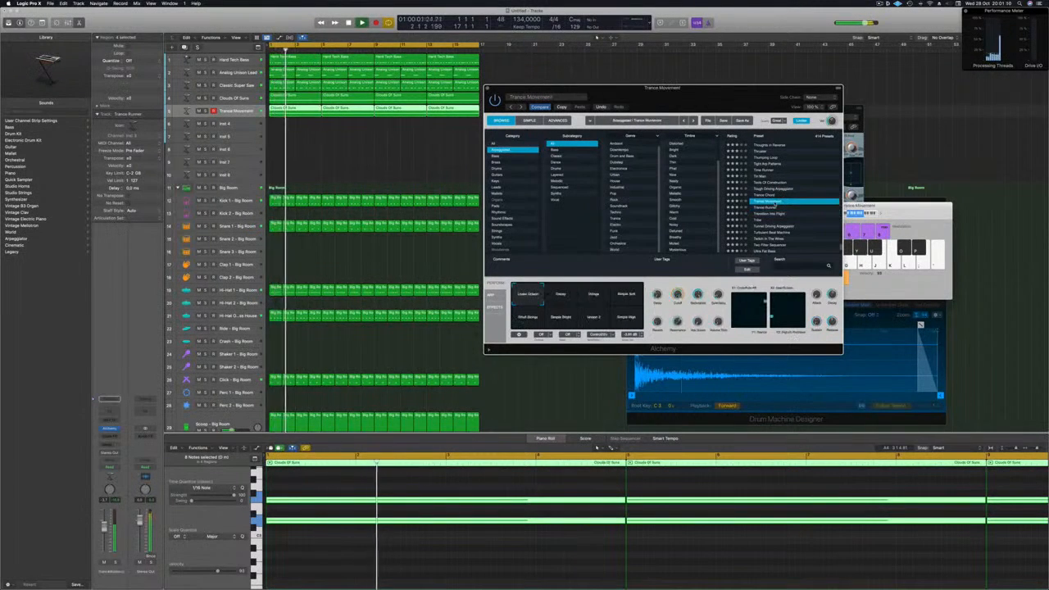
key("Up")
scroll(810, 200, "up", 1)
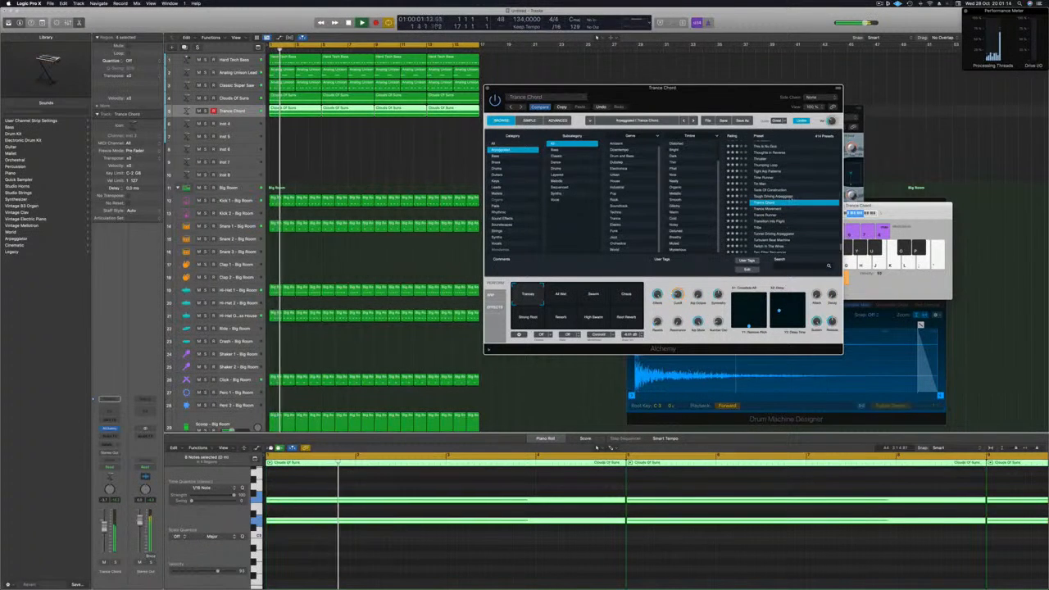
left_click(782, 197)
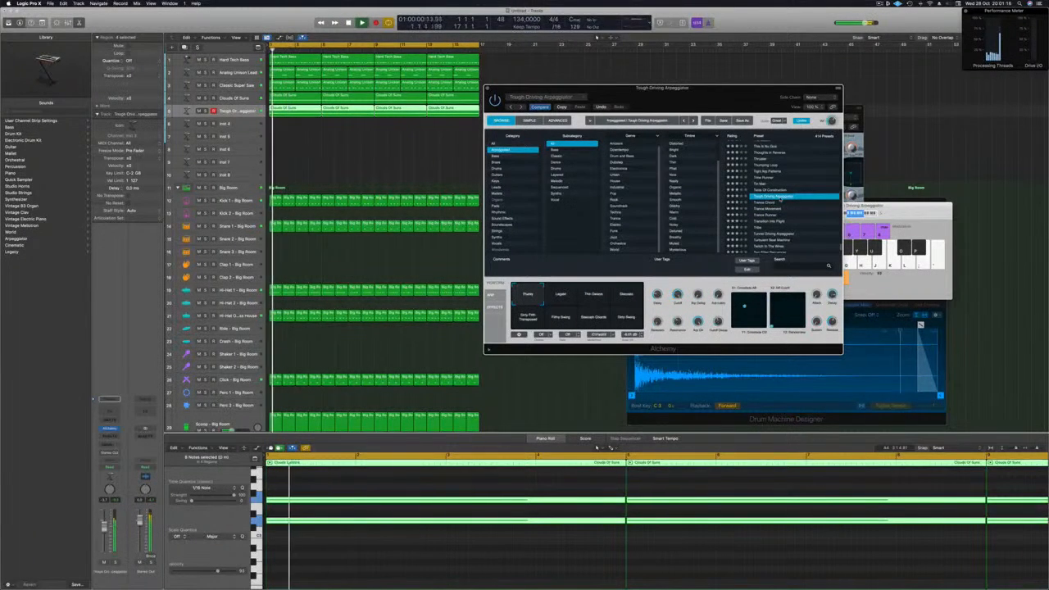
Load the Tools Of Construction preset and audition its Full, Underground and Reversed variations
scroll(781, 202, "up", 4)
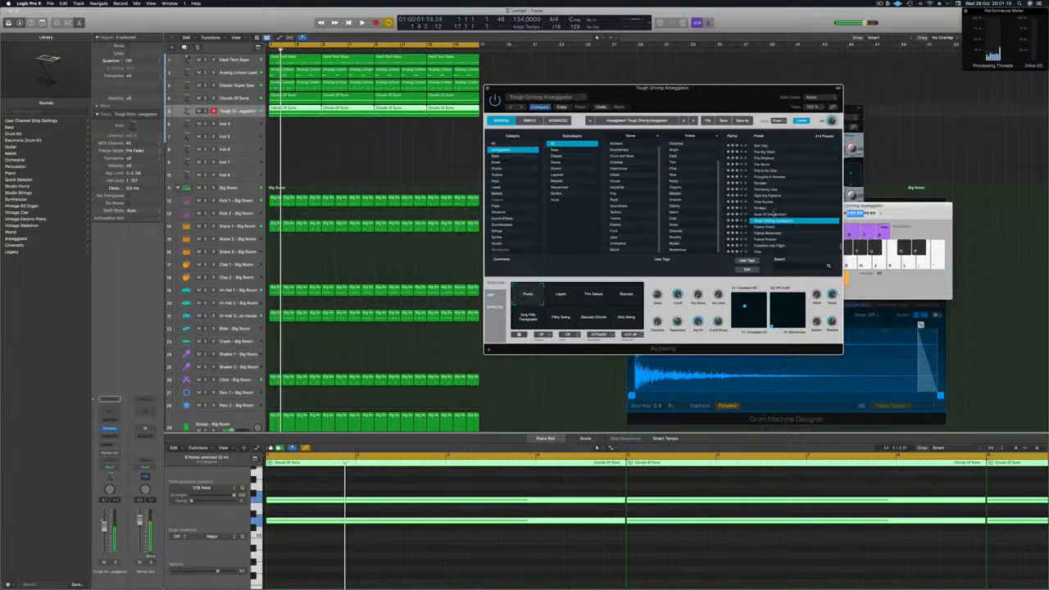
left_click(774, 213)
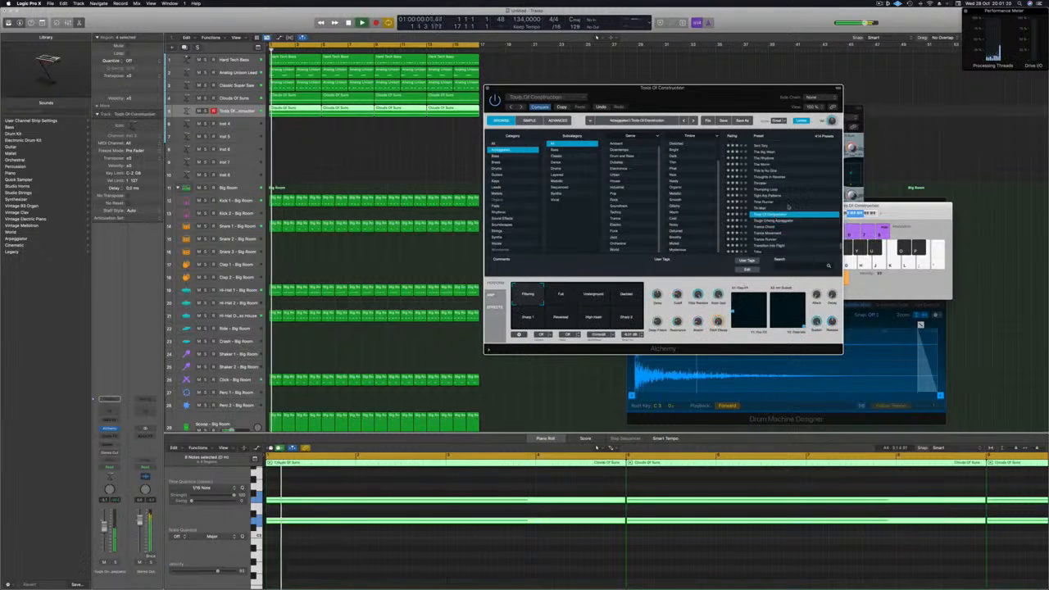
left_click_drag(734, 100, 769, 104)
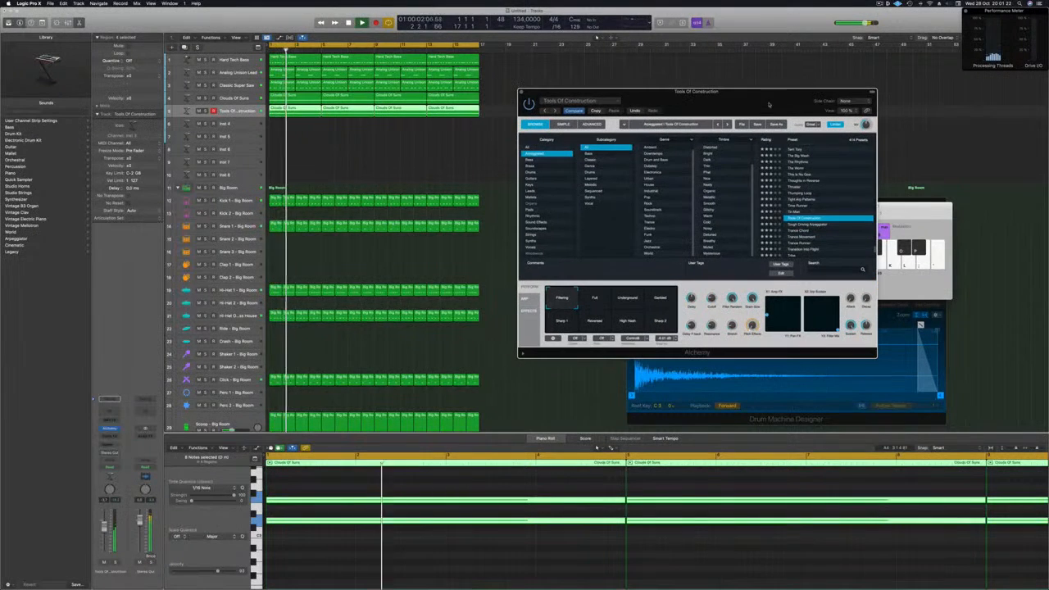
left_click(596, 299)
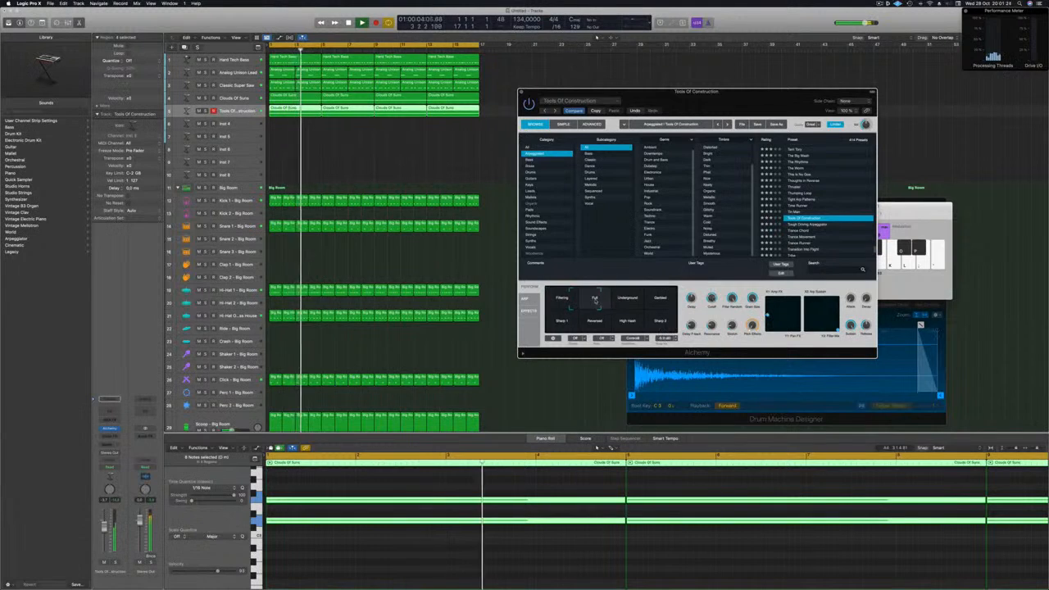
left_click(627, 299)
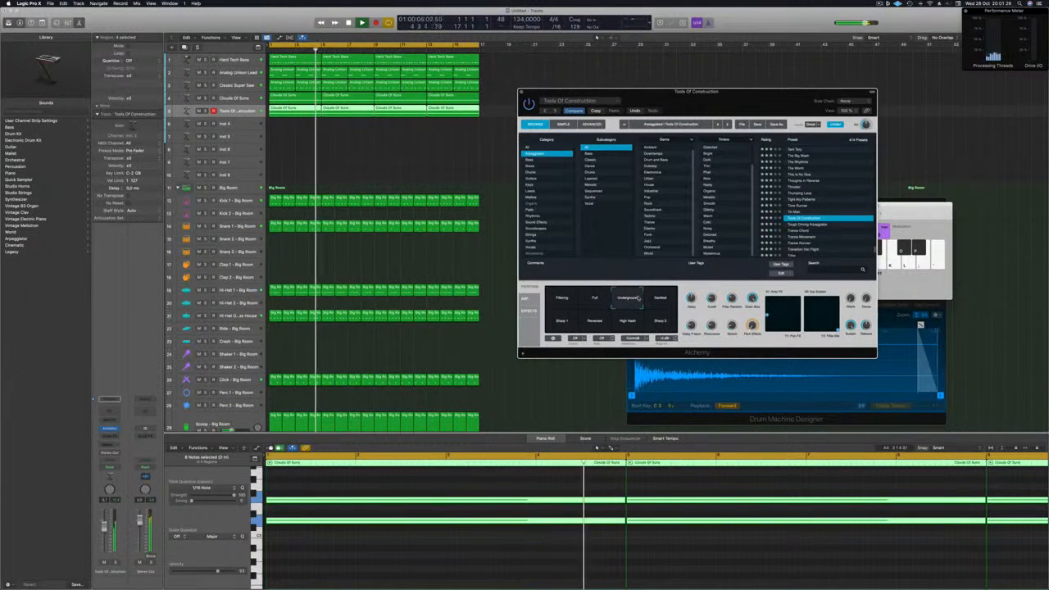
left_click_drag(638, 297, 607, 332)
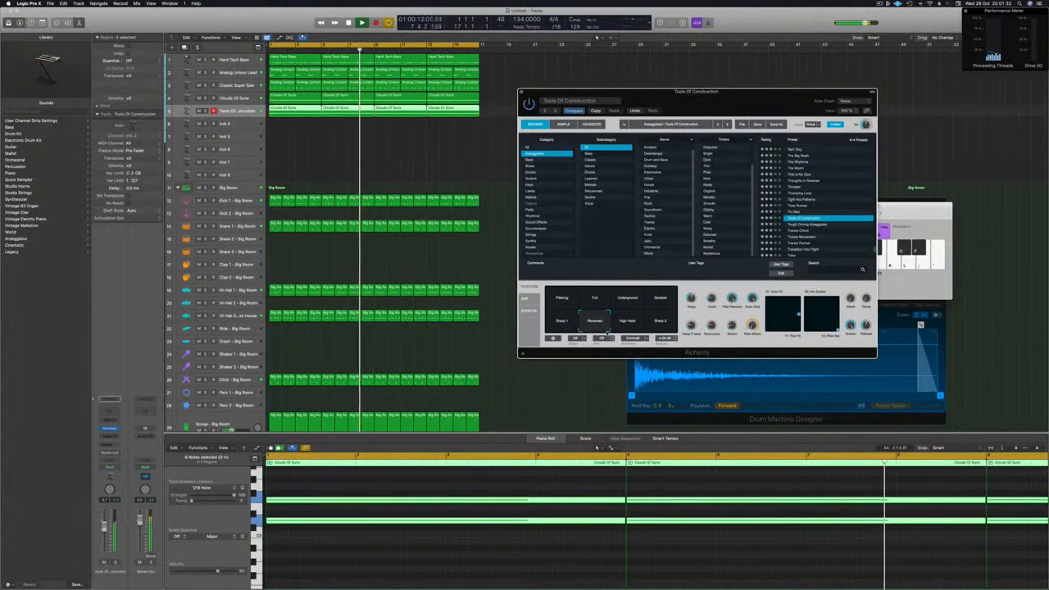
Audition the presets Tin Man, Time Runner and Tight Arp Patterns in the full mix
left_click(795, 212)
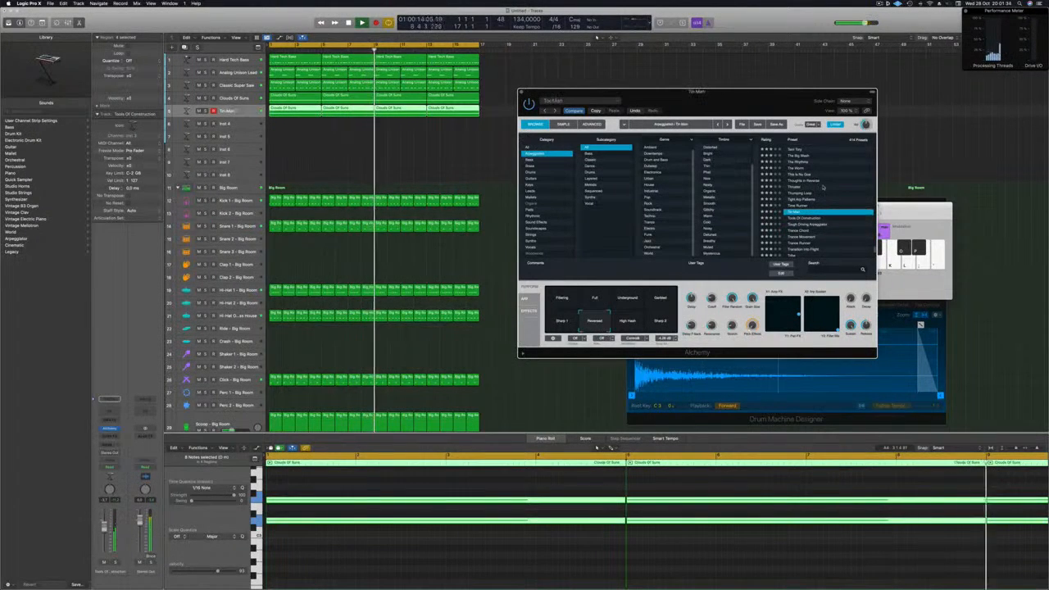
left_click(797, 205)
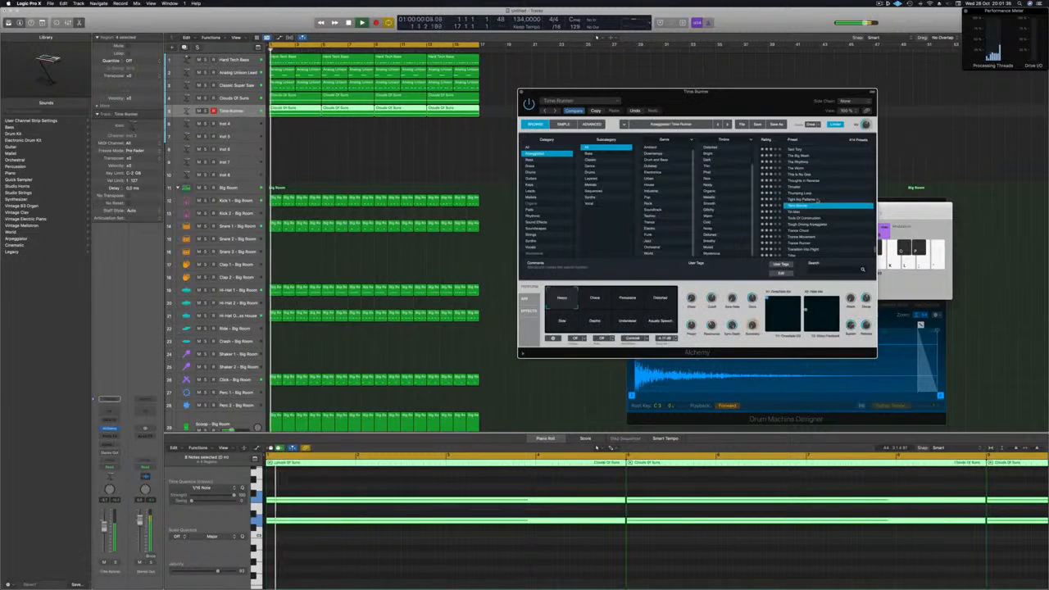
left_click(638, 296)
left_click(808, 199)
Audition the neighbouring presets one by one from Thumping Loop through This Is Nu Goa, ending on The Worm
scroll(803, 211, "up", 2)
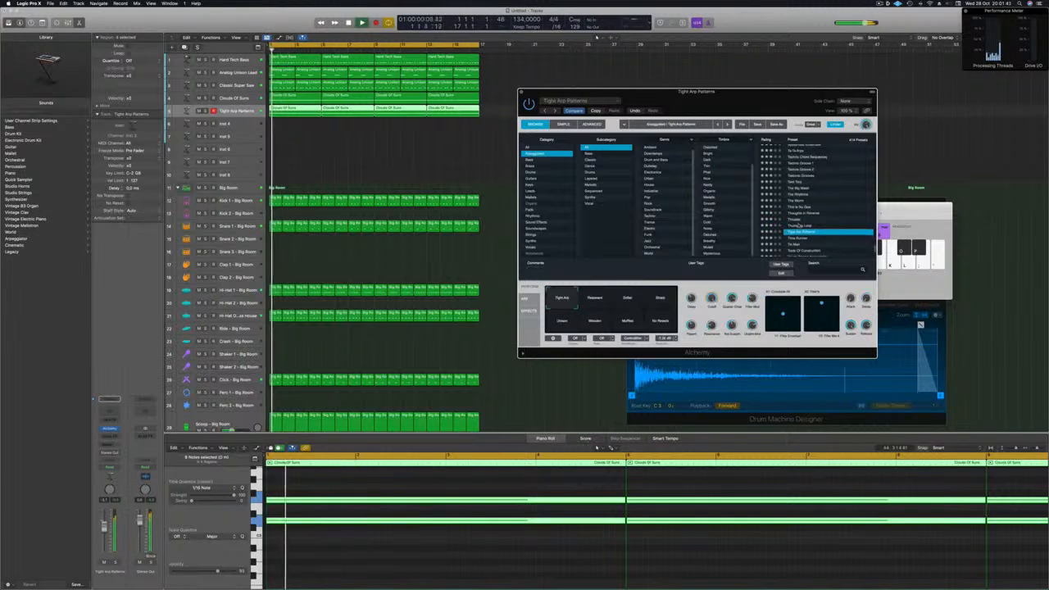
left_click(803, 225)
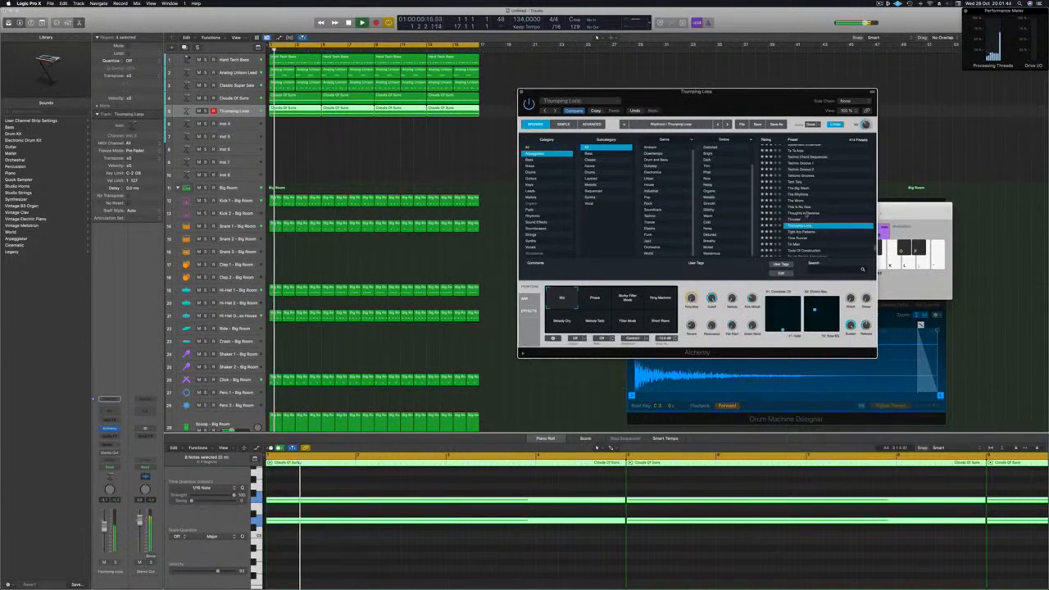
key("Up")
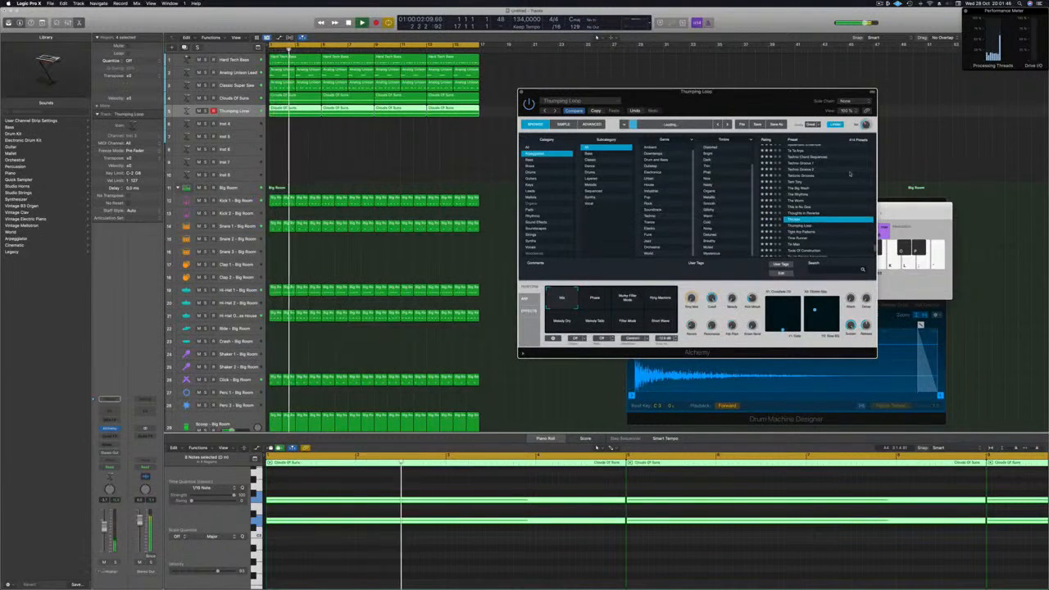
key("Up")
key("Up")
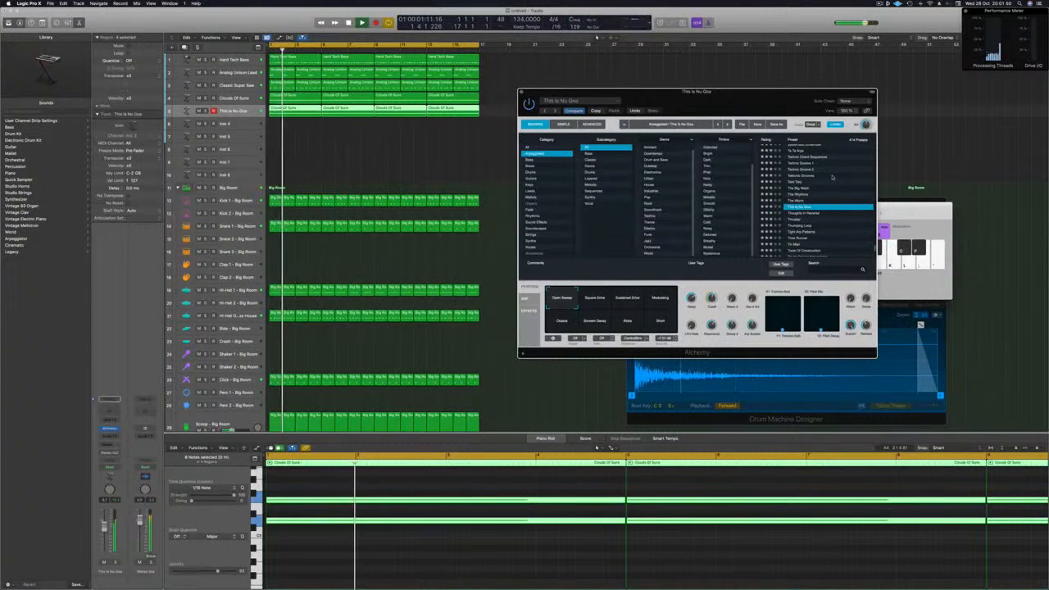
key("Up")
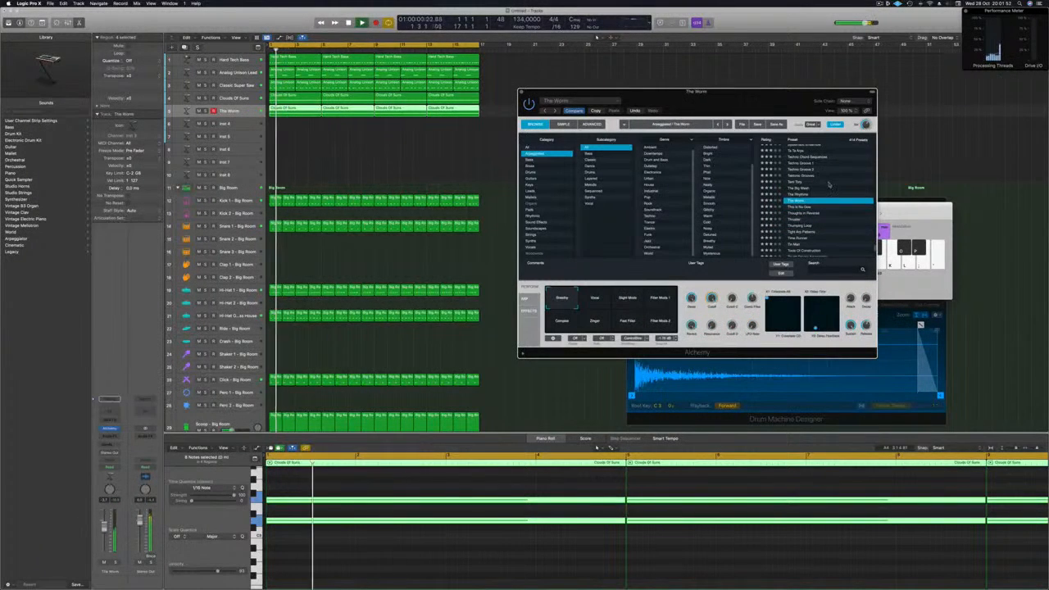
Audition the Alchemy presets Terri Tory, Techno Groove 1 and Ta Ta Arps against the playing tracks
scroll(829, 184, "up", 1)
left_click(840, 187)
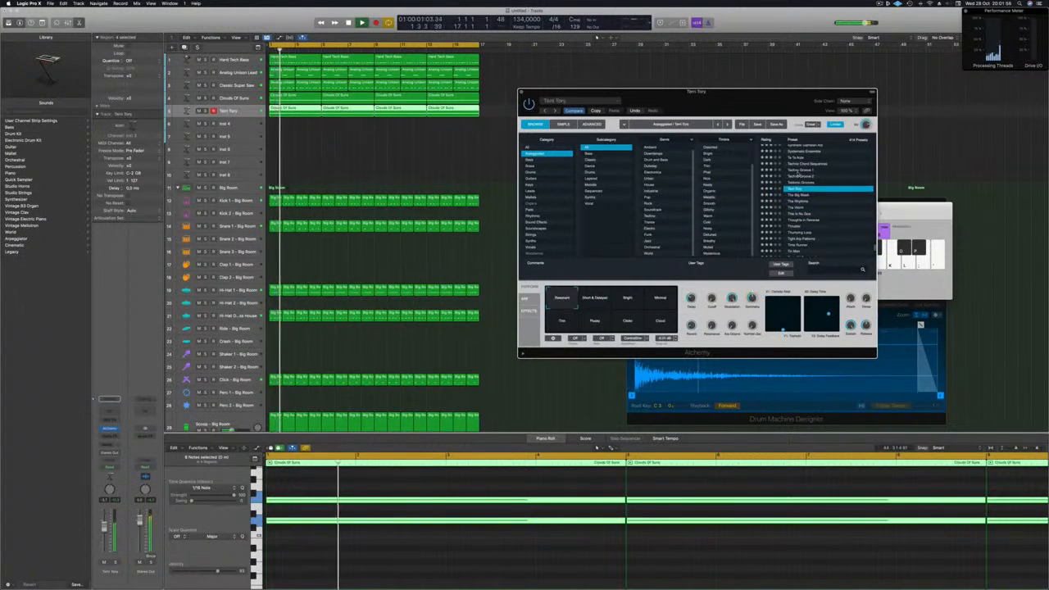
left_click(794, 169)
scroll(832, 197, "up", 2)
scroll(831, 199, "up", 3)
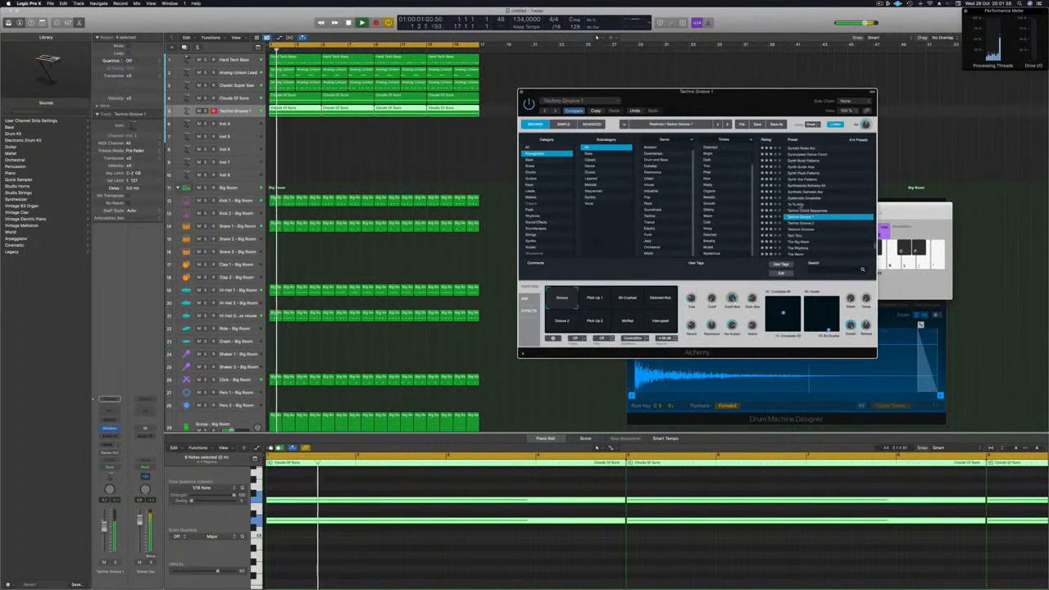
left_click(798, 204)
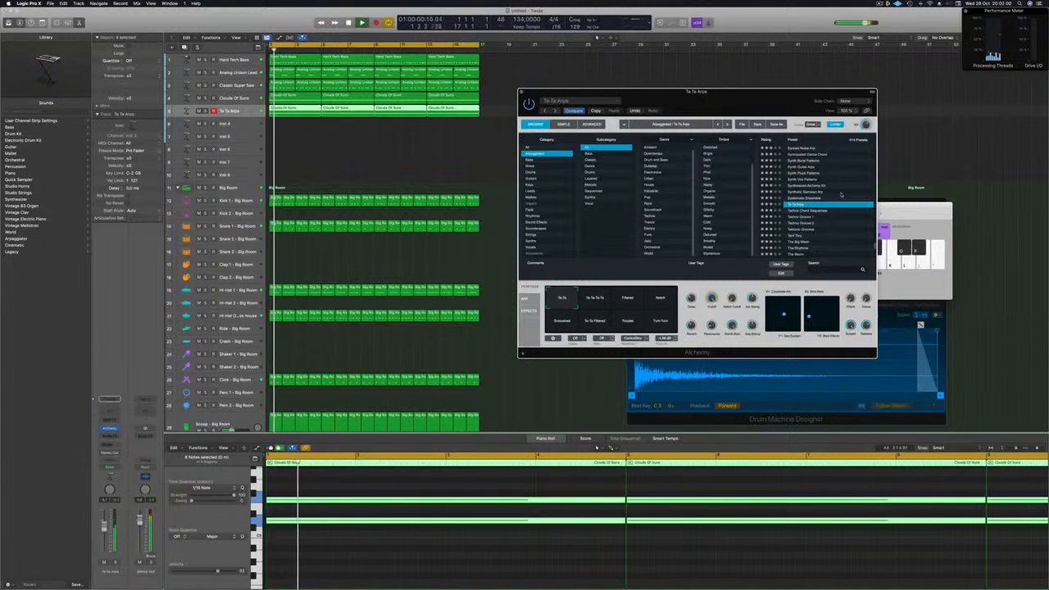
Audition the presets Synth Guitar Arps, Synth Pluck Patterns and Synced Noise Arp in the full mix
scroll(840, 195, "up", 3)
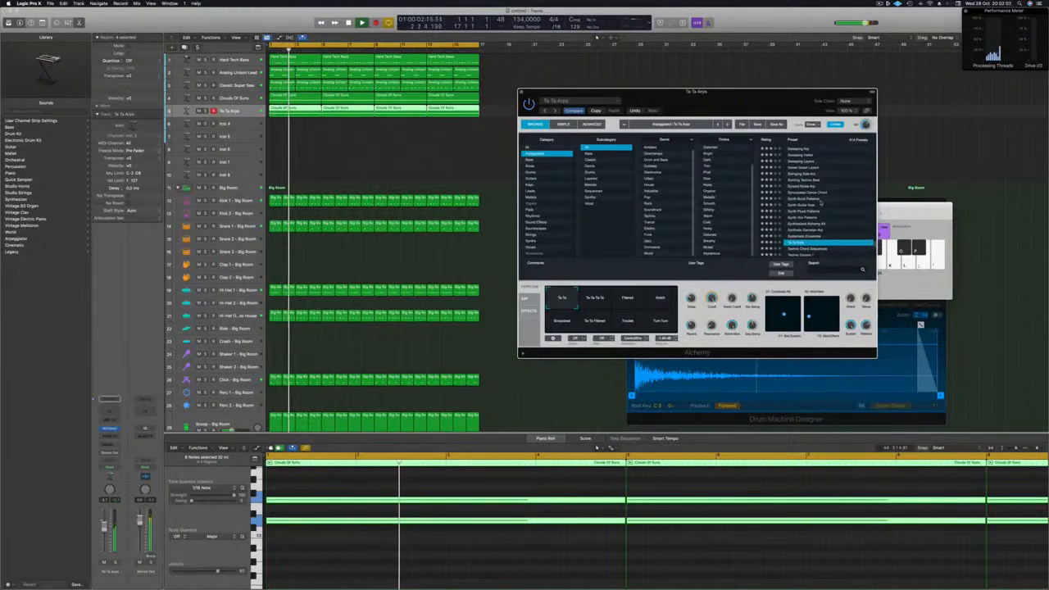
left_click(822, 204)
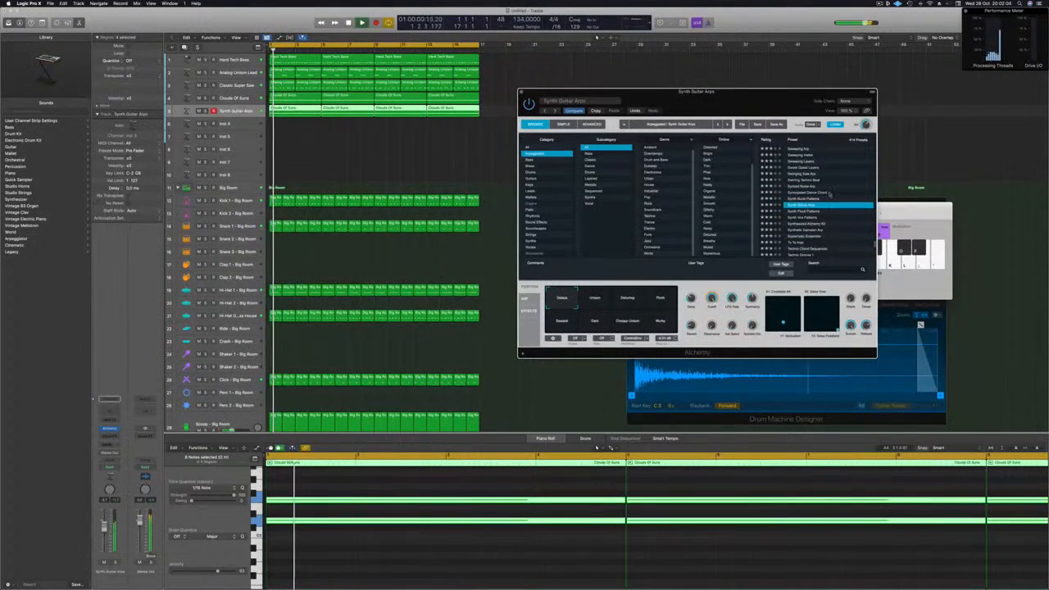
left_click(839, 211)
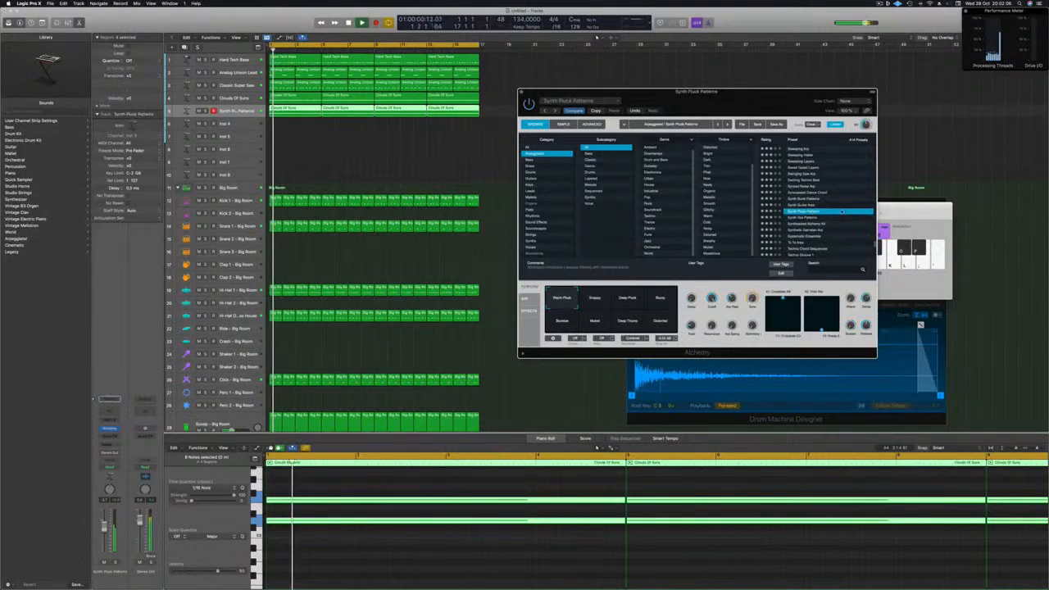
scroll(836, 204, "up", 1)
left_click(806, 200)
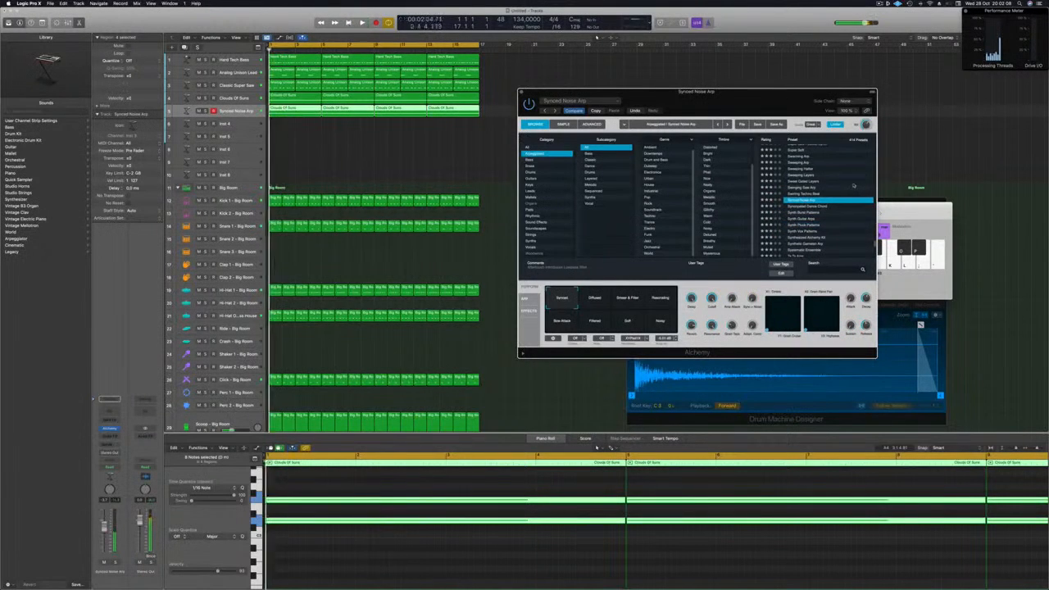
Audition the presets Swarming Arp and Structural Glitch with the other tracks playing
scroll(830, 175, "up", 2)
left_click(797, 177)
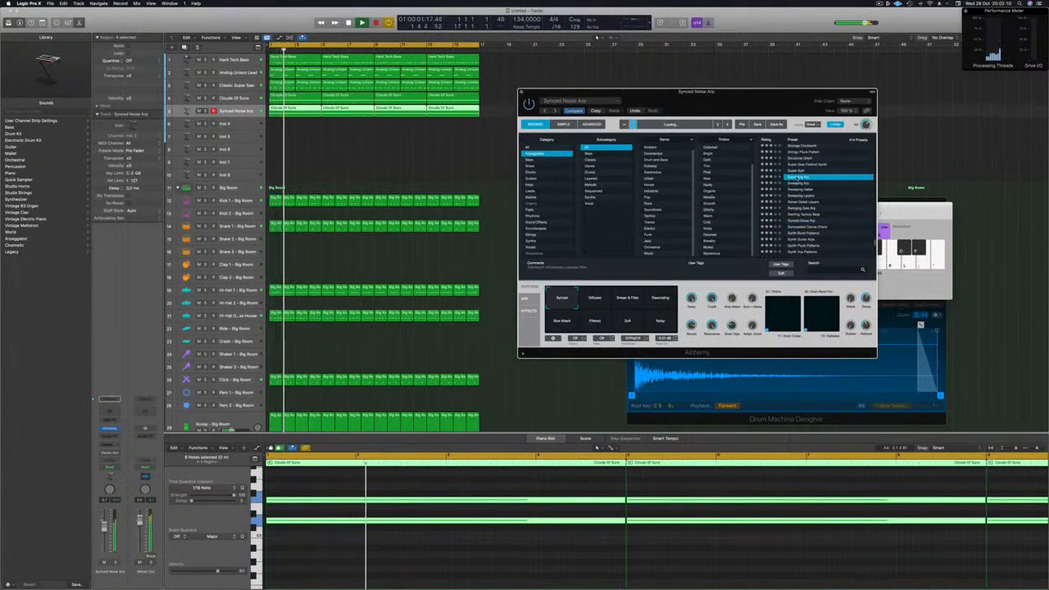
scroll(836, 168, "up", 1)
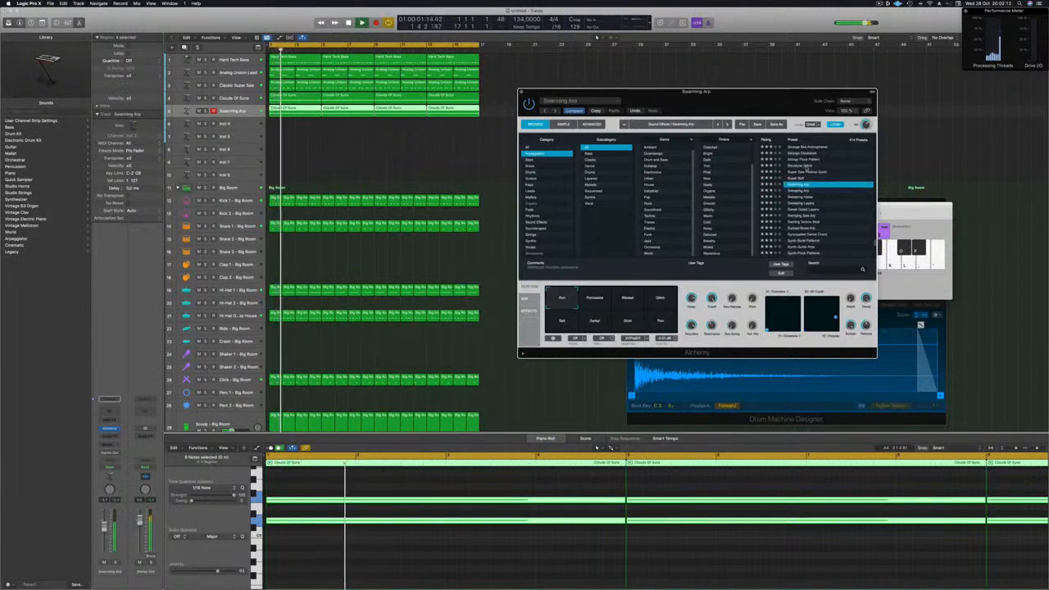
left_click(829, 166)
Audition the arpeggiated presets Star Dome, Star Bugs and Spring-Back in the full mix
scroll(825, 173, "up", 2)
scroll(827, 176, "up", 1)
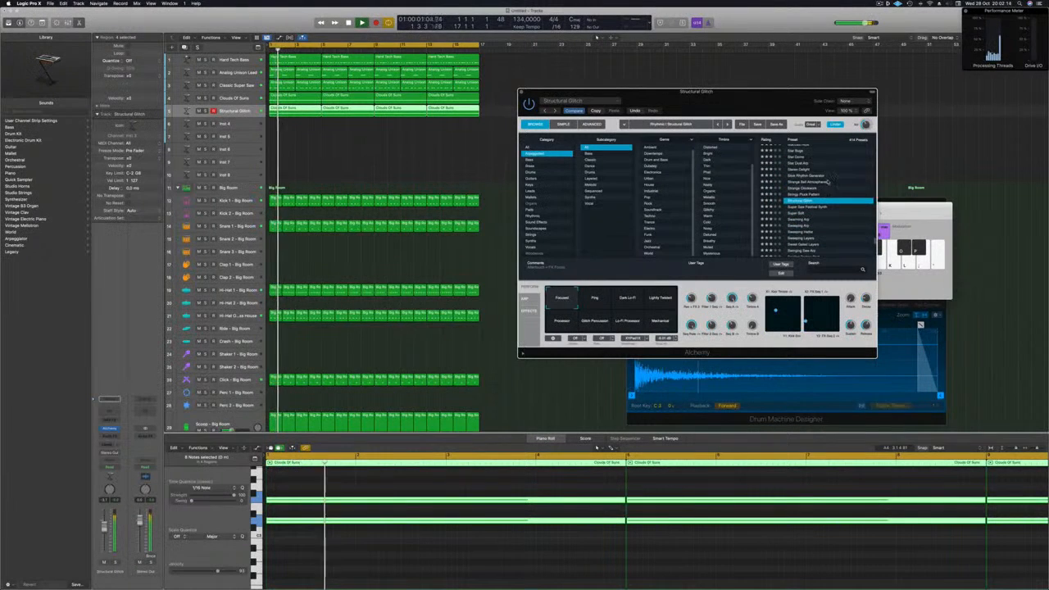
scroll(850, 185, "up", 2)
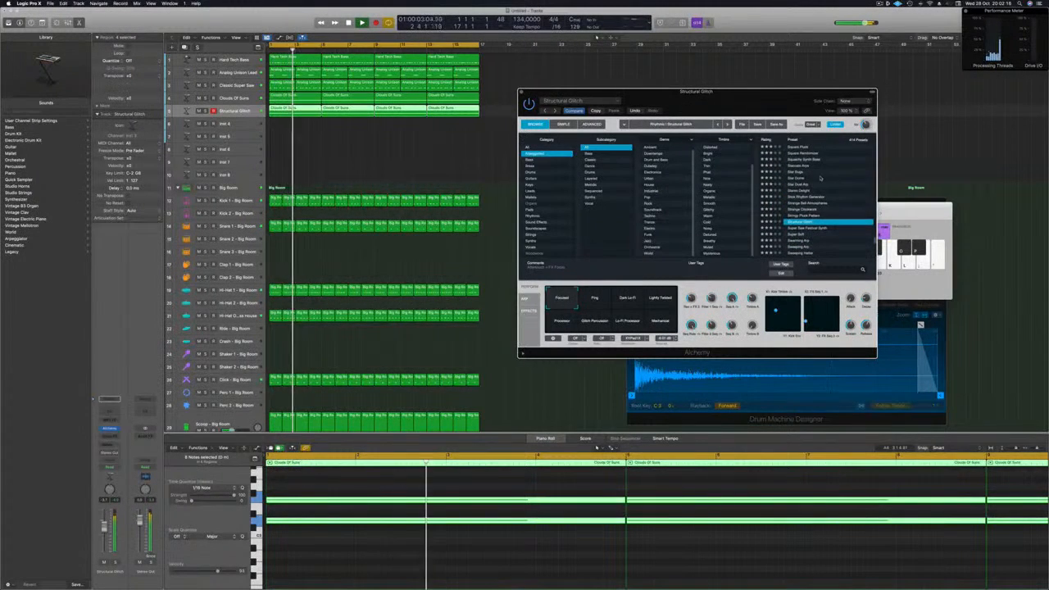
left_click(797, 178)
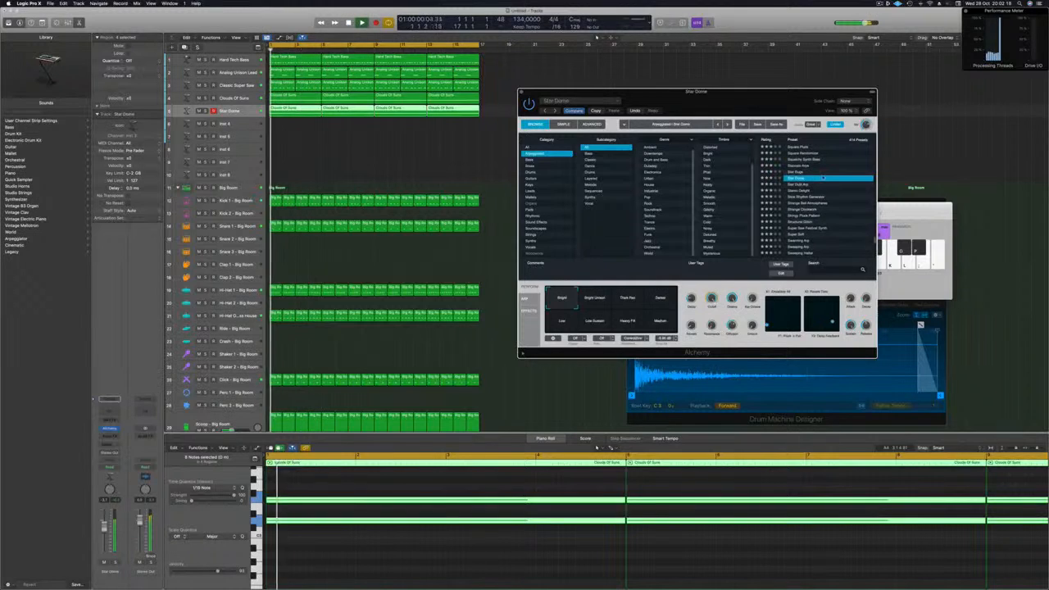
scroll(799, 185, "up", 2)
left_click(801, 187)
scroll(820, 185, "up", 3)
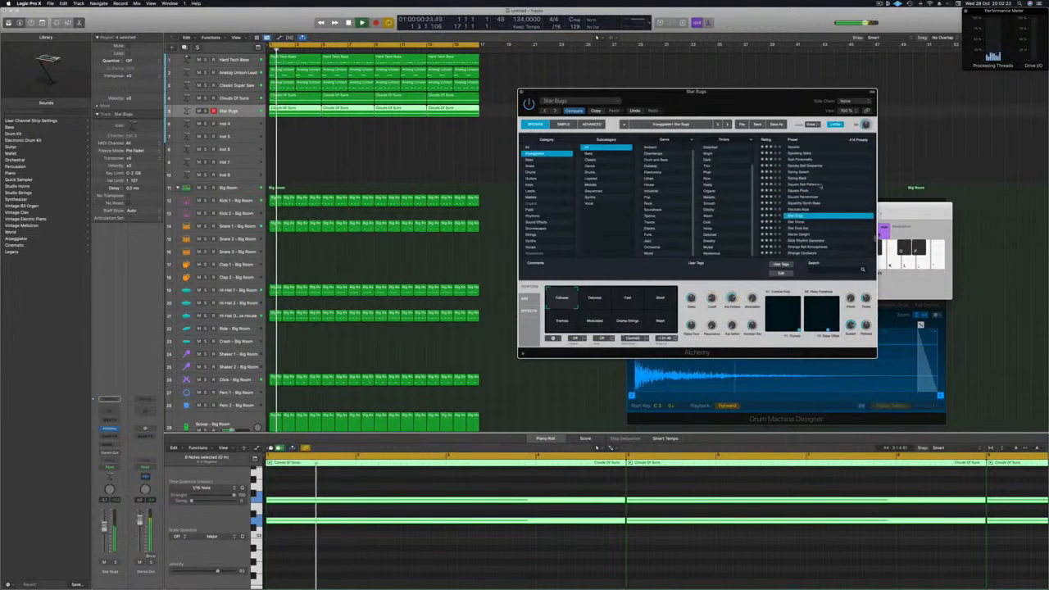
left_click(799, 178)
Audition the presets Sonic Shelter, Space Bass Patterns and Soft Ambient Arps with the loop playing
scroll(815, 187, "up", 5)
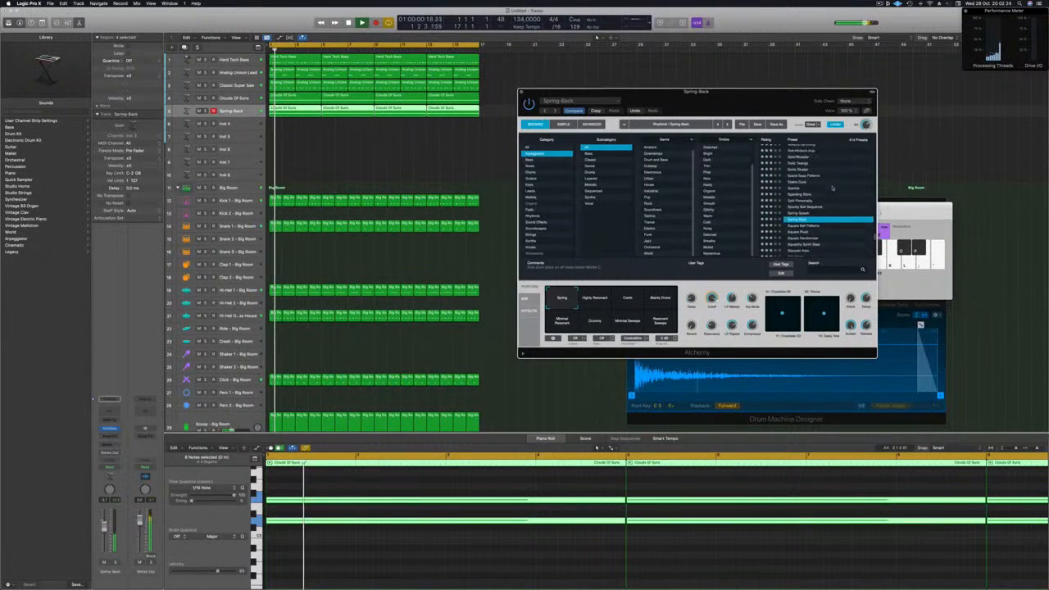
left_click(795, 177)
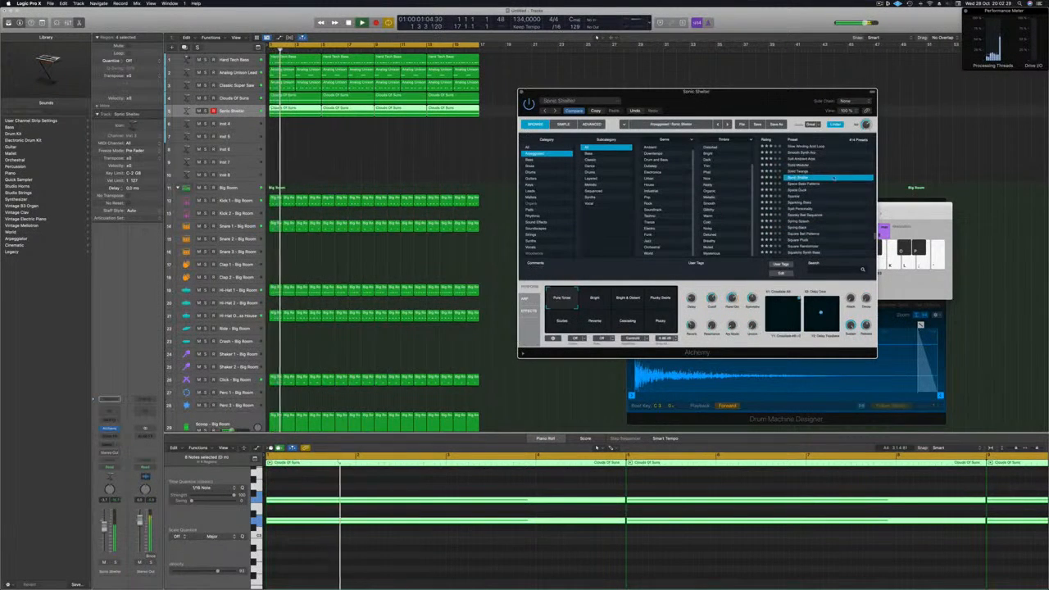
left_click(834, 183)
scroll(835, 182, "up", 3)
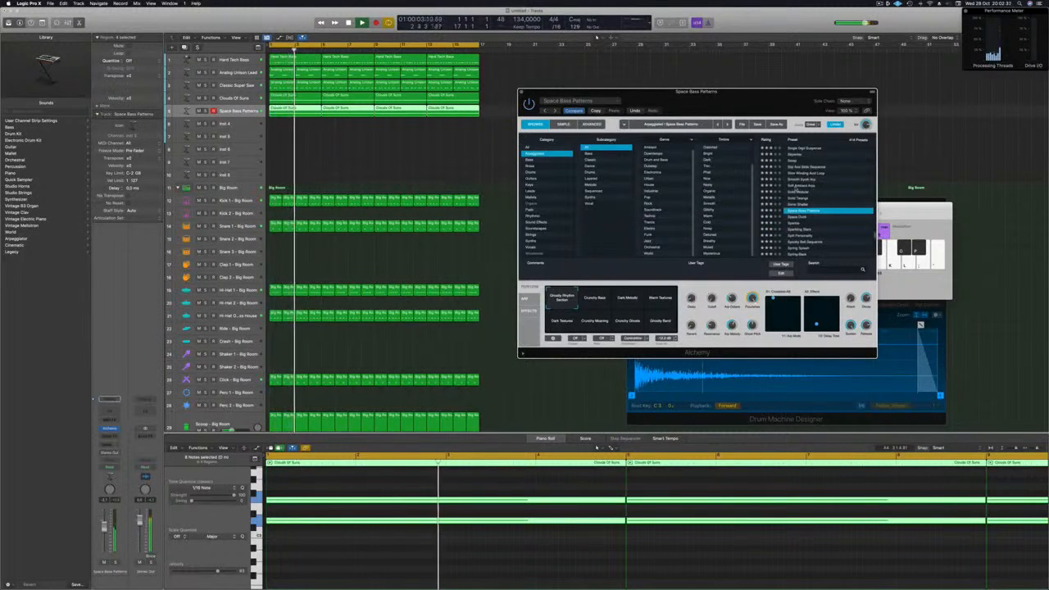
left_click(796, 187)
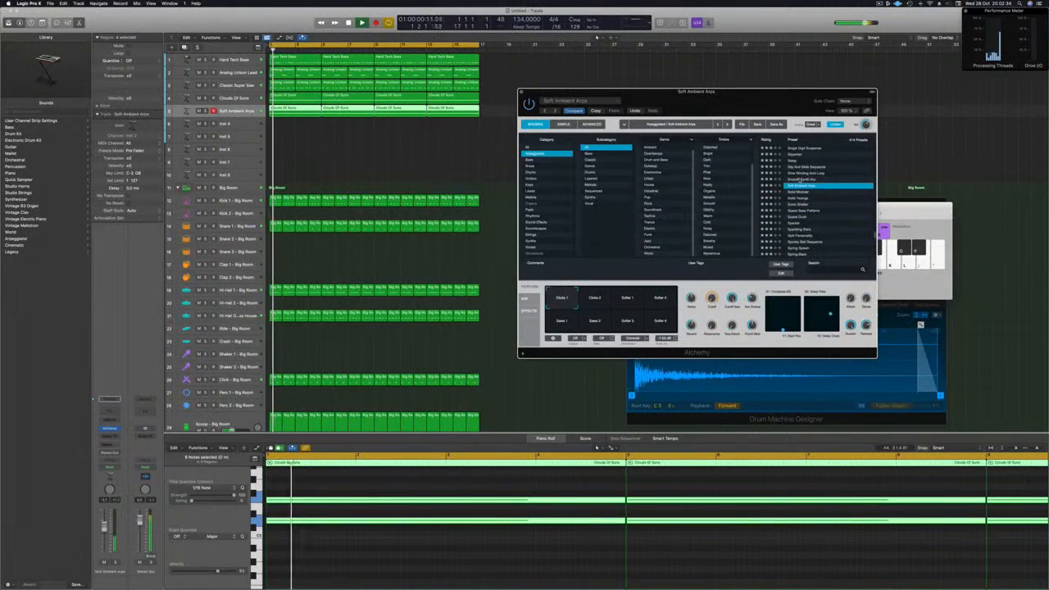
Load the Smooth Synth Arp preset and audition its variations, including Filter Sweep, Pluck, Colder, Warmer and Pulse
left_click(797, 179)
scroll(831, 188, "up", 2)
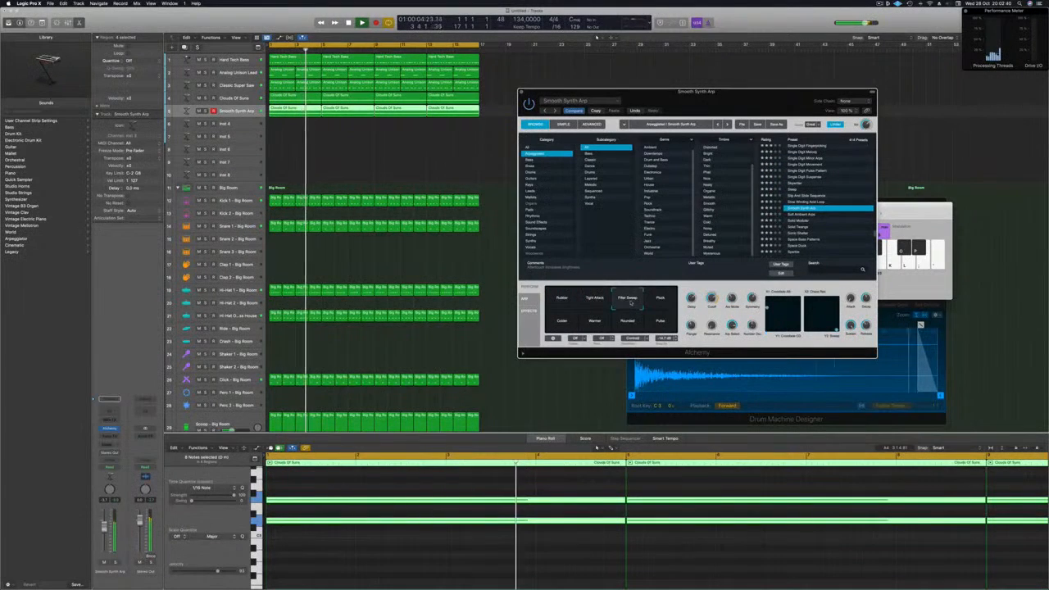
left_click(661, 304)
key("space")
key("space")
left_click(562, 320)
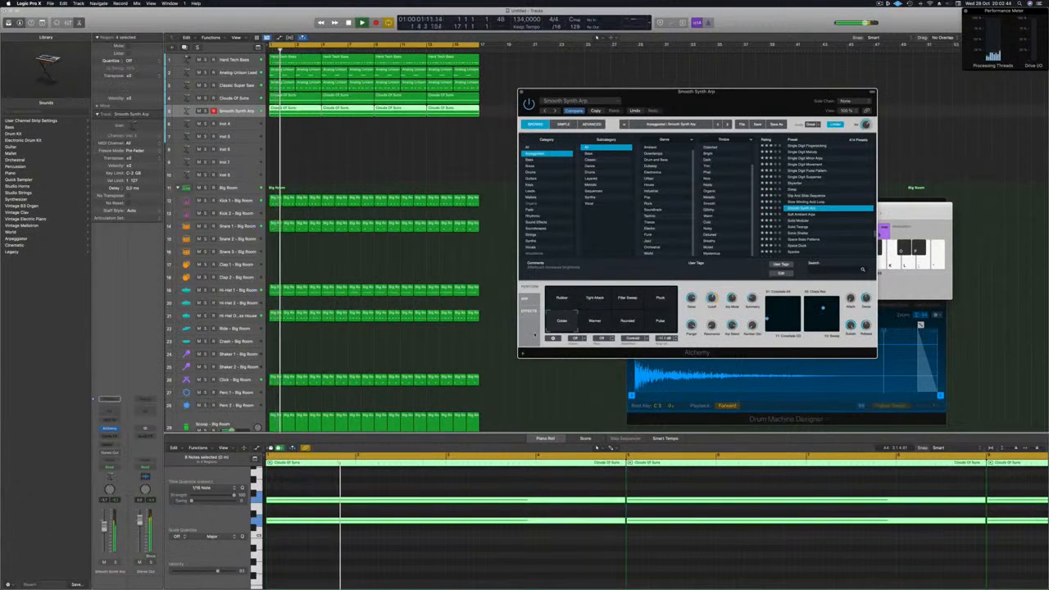
left_click(596, 322)
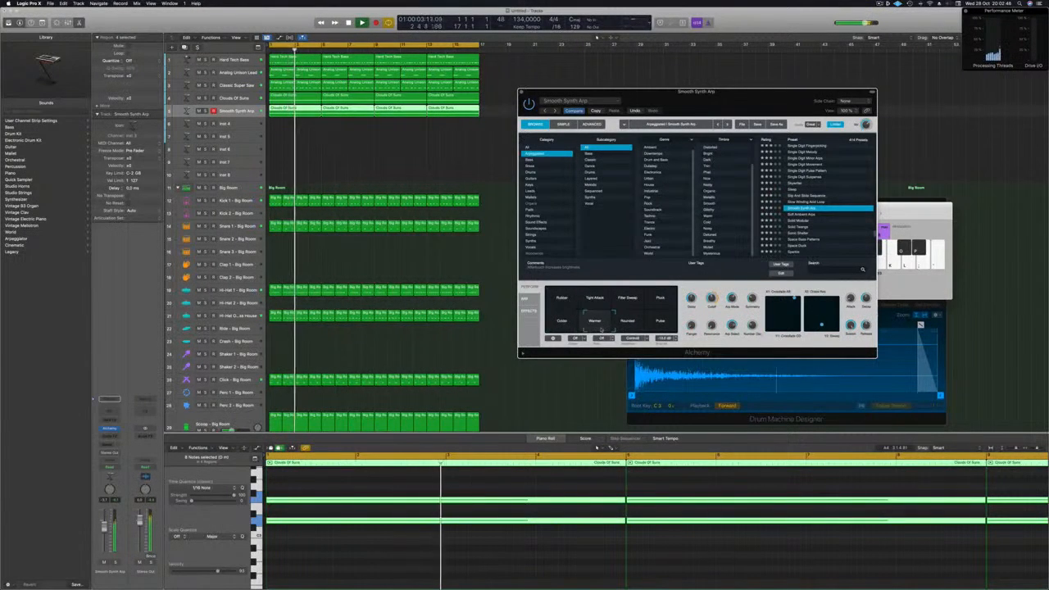
left_click_drag(597, 330, 660, 328)
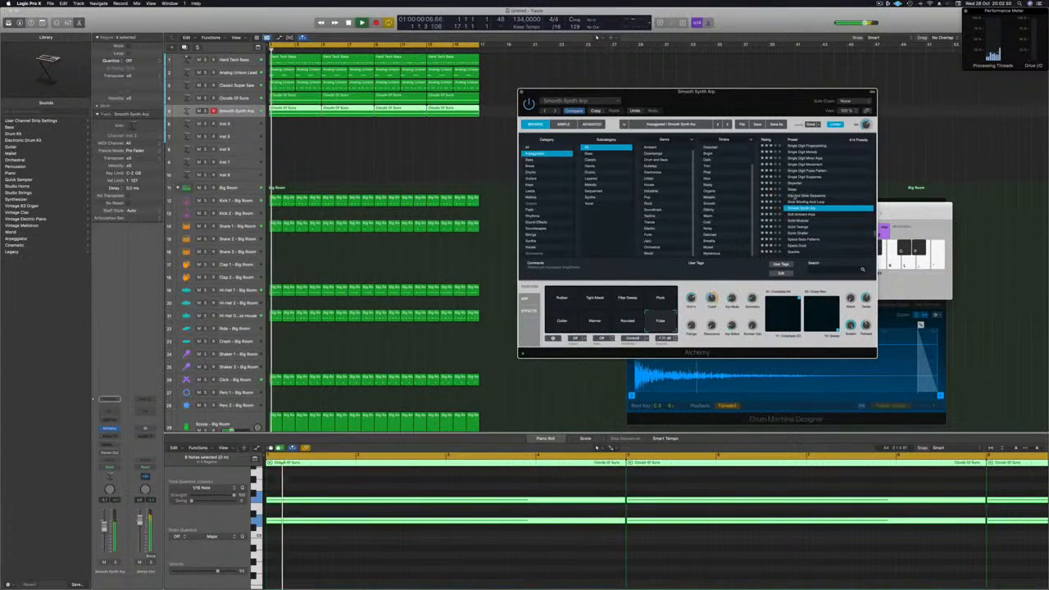
Audition Slow Winding Acid Loop, Slip And Slide Sequence, Sleep and the preset listed just above Sleep
left_click(811, 202)
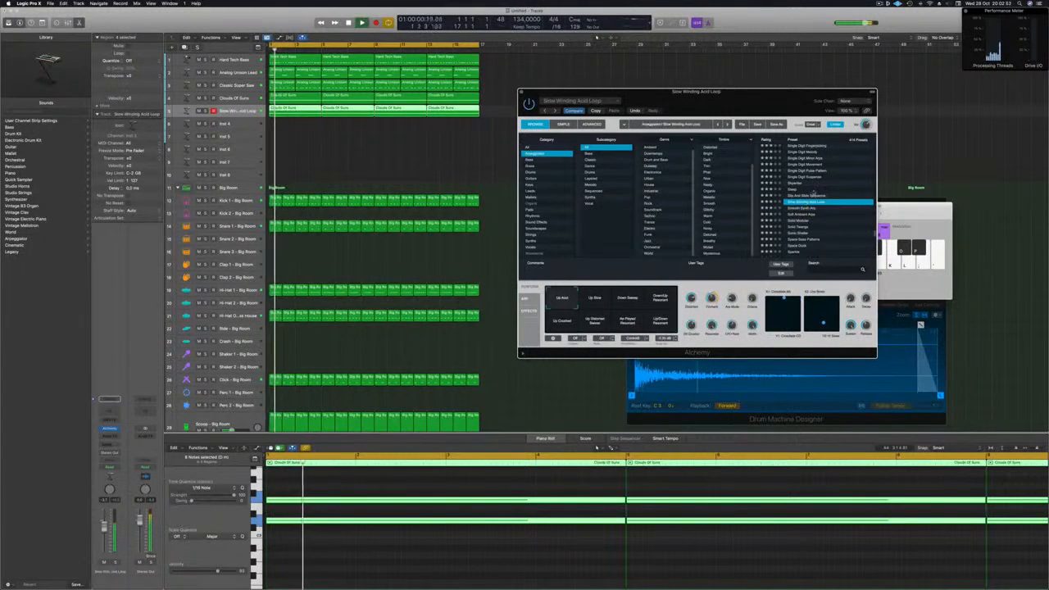
left_click(811, 196)
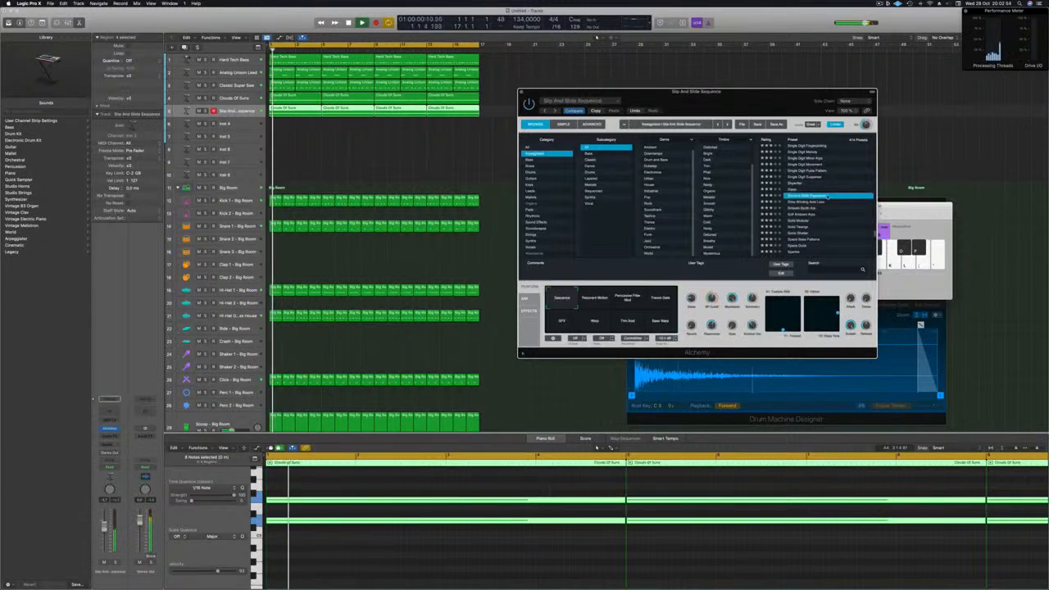
left_click(793, 215)
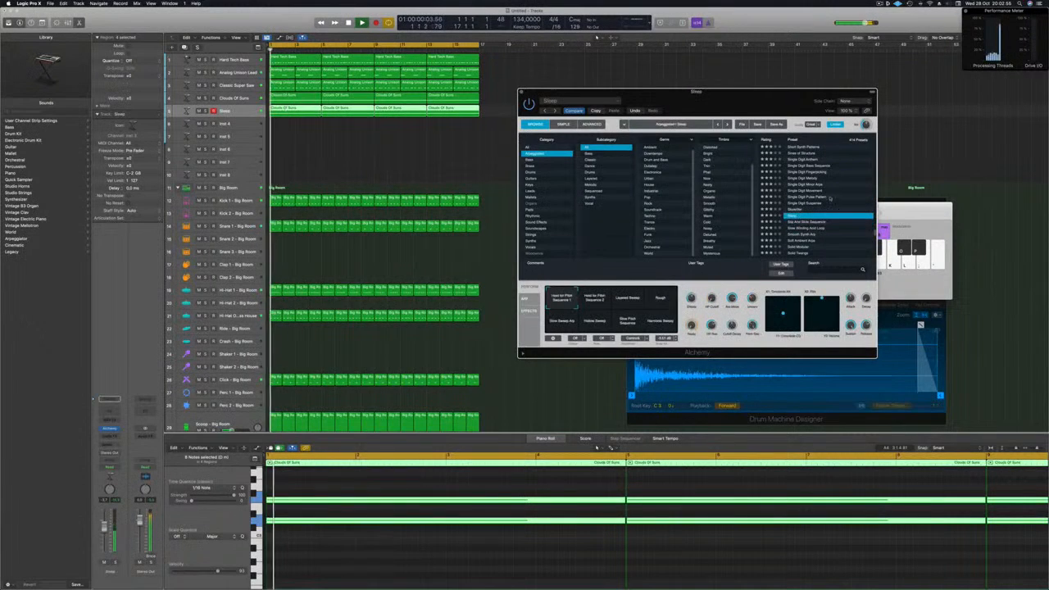
left_click(796, 209)
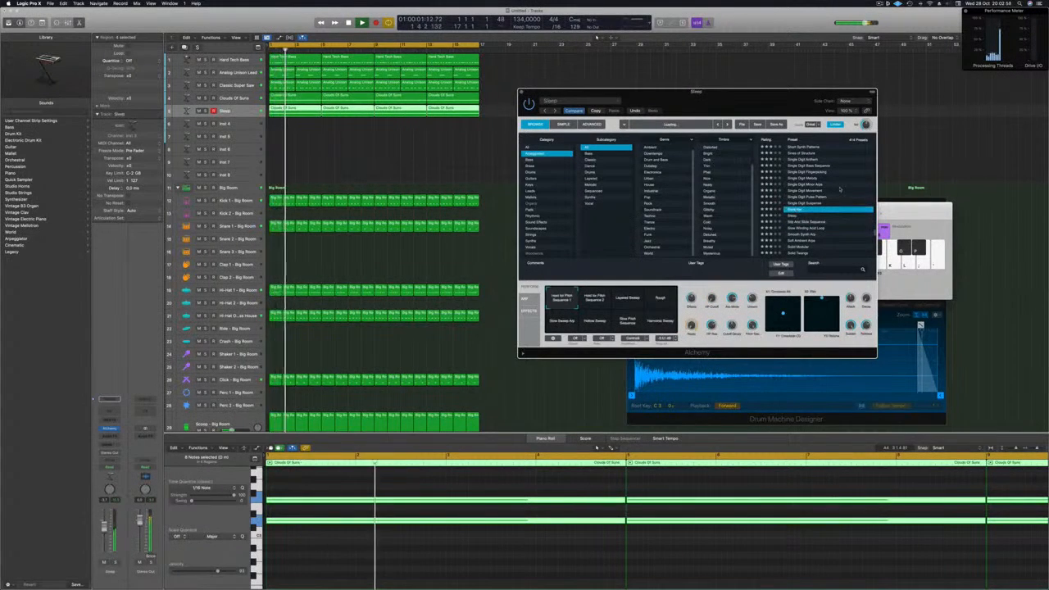
Audition Single Digit Bass Sequence with its Sequence variation from the loop start, and compare it with Single Digit Melody
scroll(837, 190, "up", 2)
left_click(809, 186)
scroll(837, 184, "up", 4)
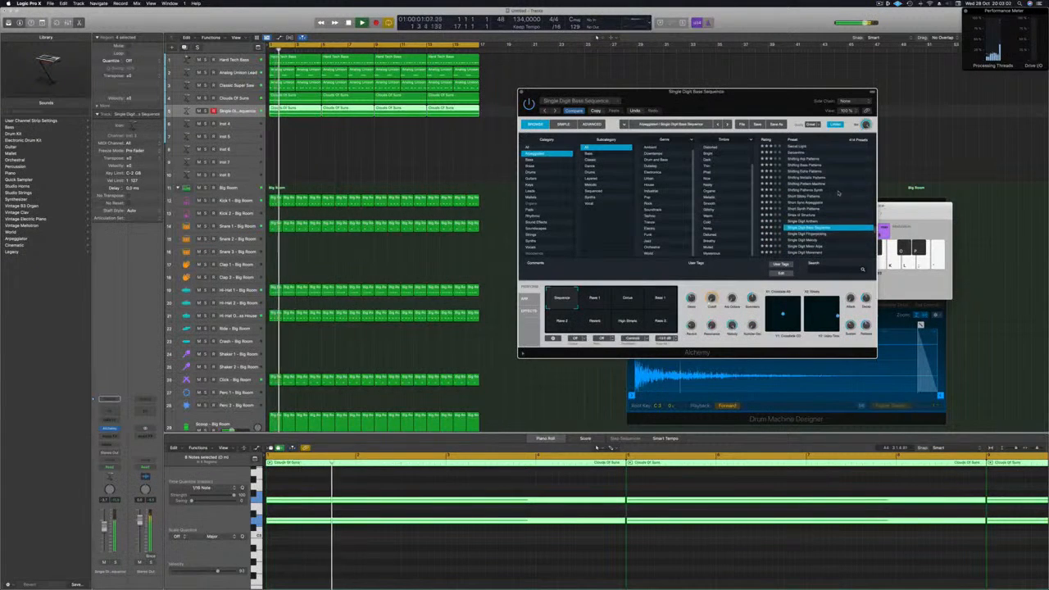
scroll(841, 190, "down", 2)
key("space")
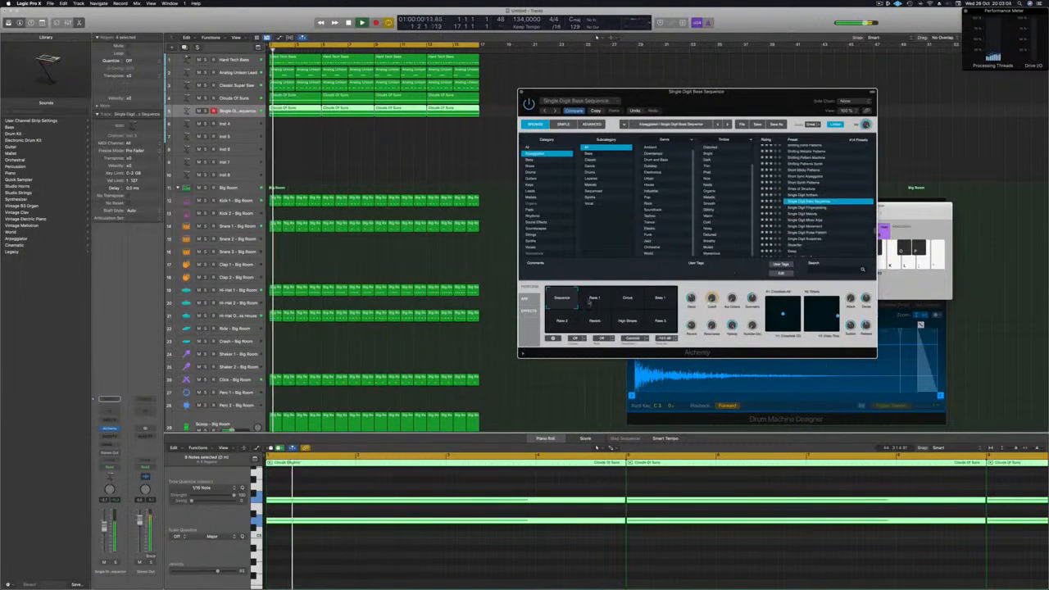
left_click(561, 299)
key("Return")
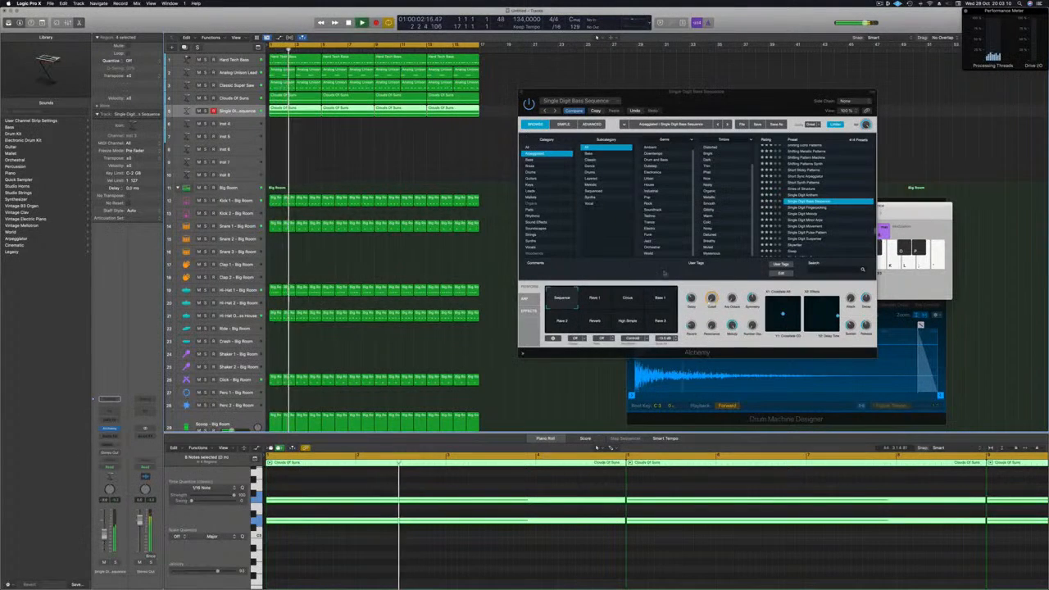
left_click(803, 214)
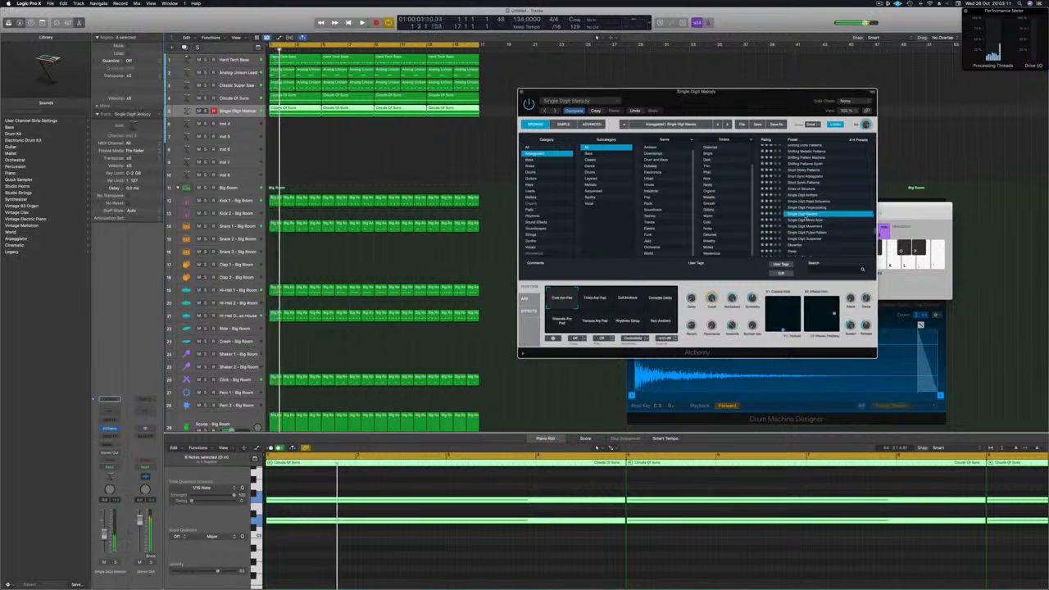
Load Sines of Structure, audition all eight of its variations, and switch to the Short Synth Patterns preset
left_click(815, 189)
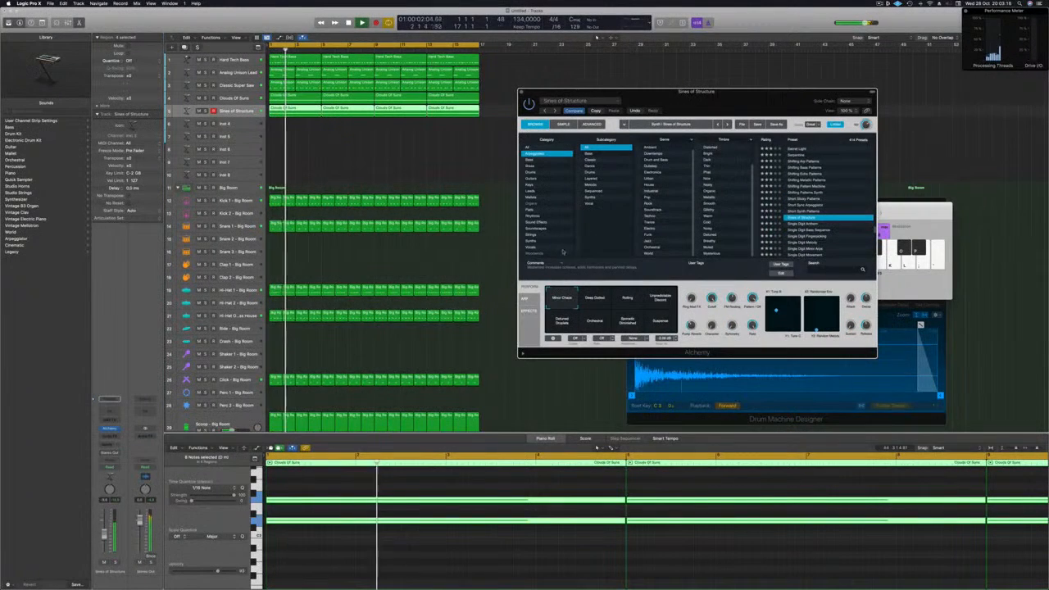
left_click(591, 300)
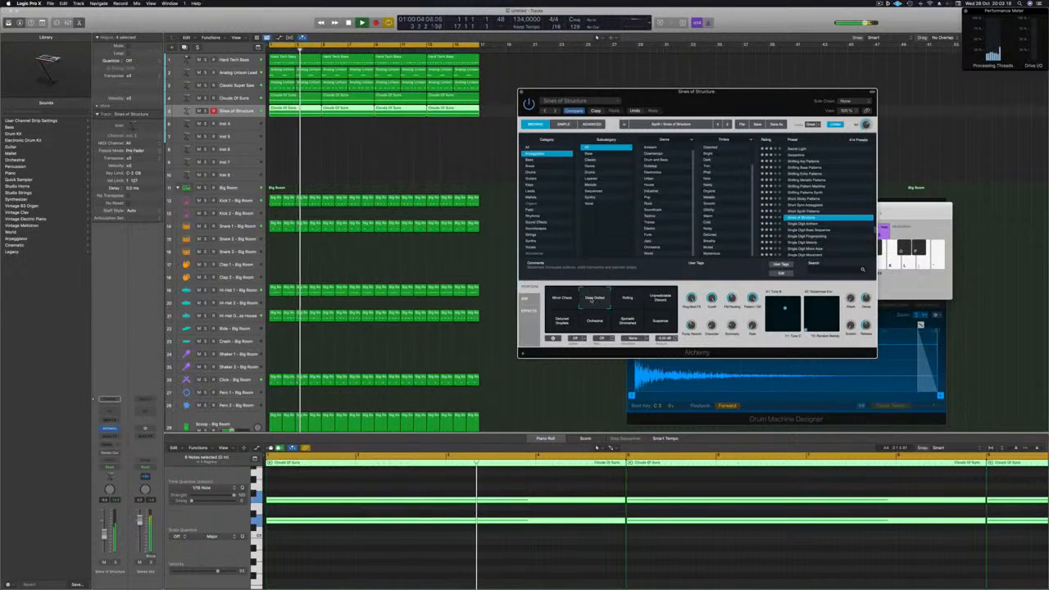
left_click(628, 300)
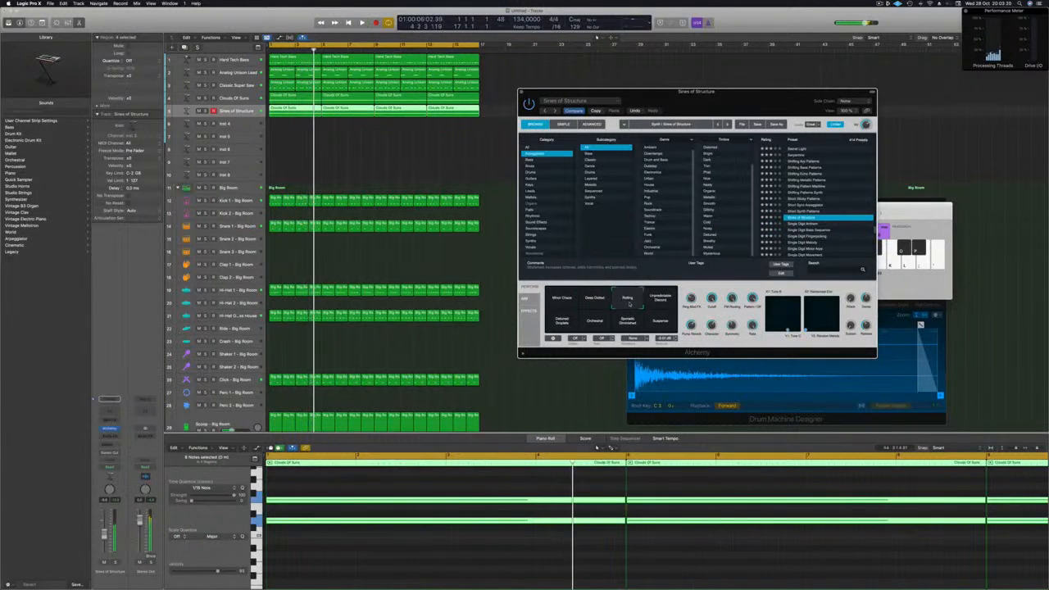
left_click(659, 300)
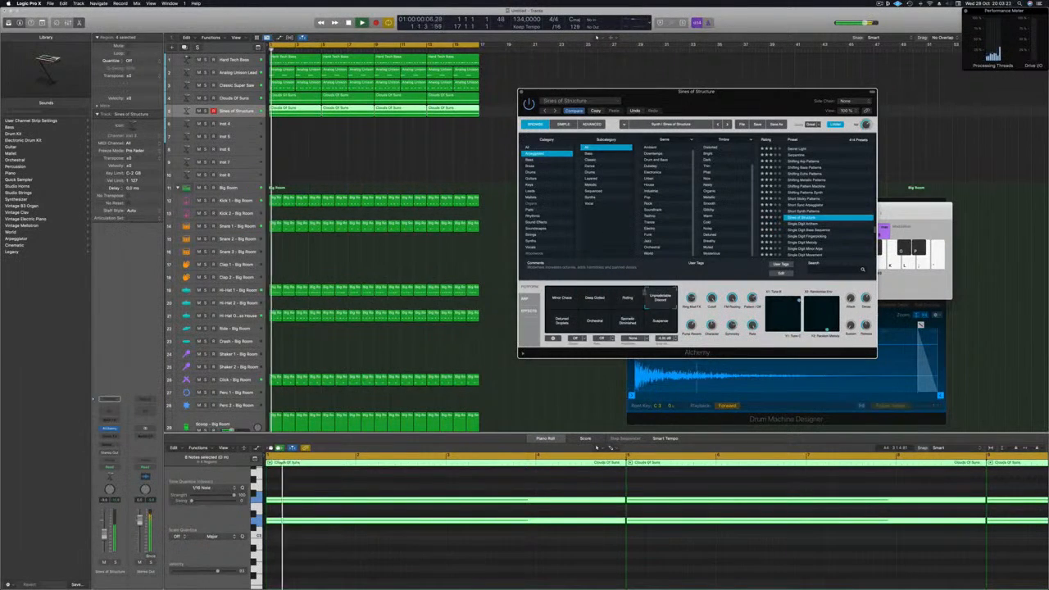
left_click(562, 321)
left_click(595, 322)
left_click(628, 322)
left_click(660, 322)
left_click(562, 300)
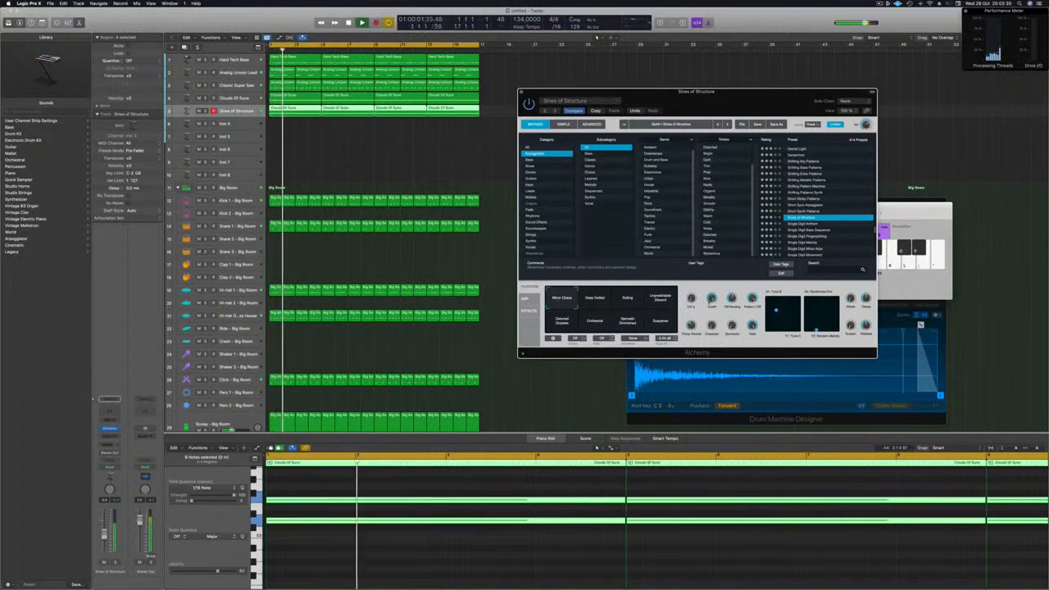
left_click(807, 211)
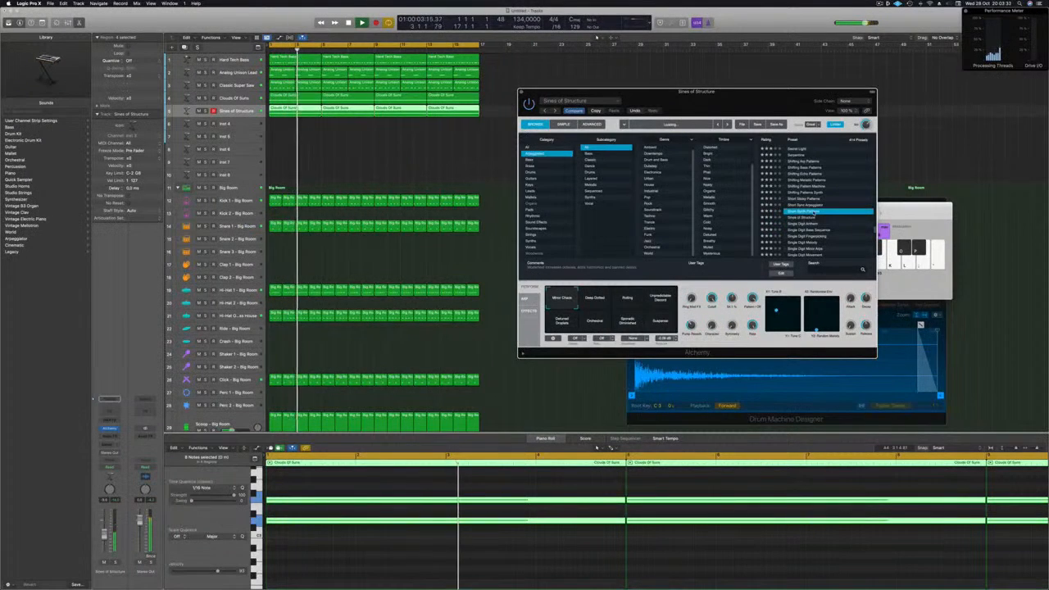
Audition the Short Sync Arpeggiator, Short Sticky Patterns and Shifting Echo Patterns presets on track 5 from the loop start
left_click(806, 206)
key("Return")
scroll(843, 210, "up", 1)
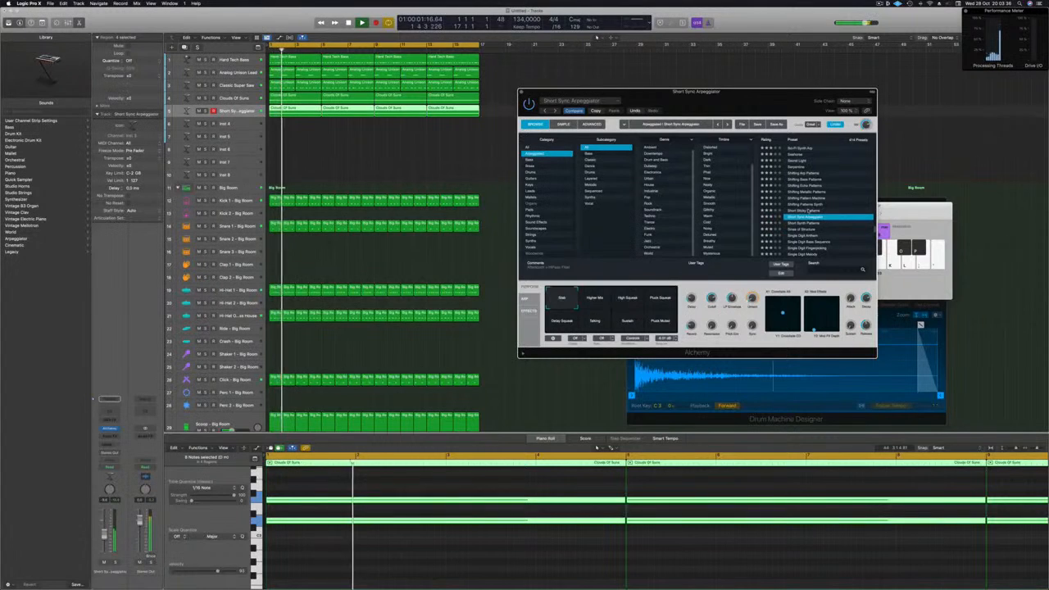
left_click(807, 211)
key("Return")
scroll(810, 213, "up", 1)
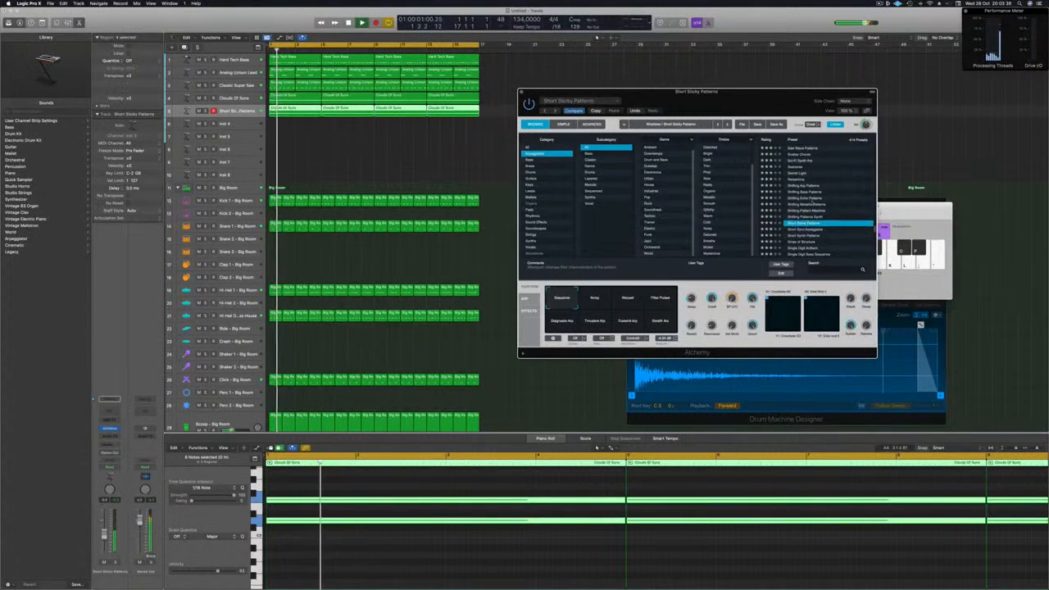
left_click(807, 199)
key("space")
scroll(821, 199, "up", 1)
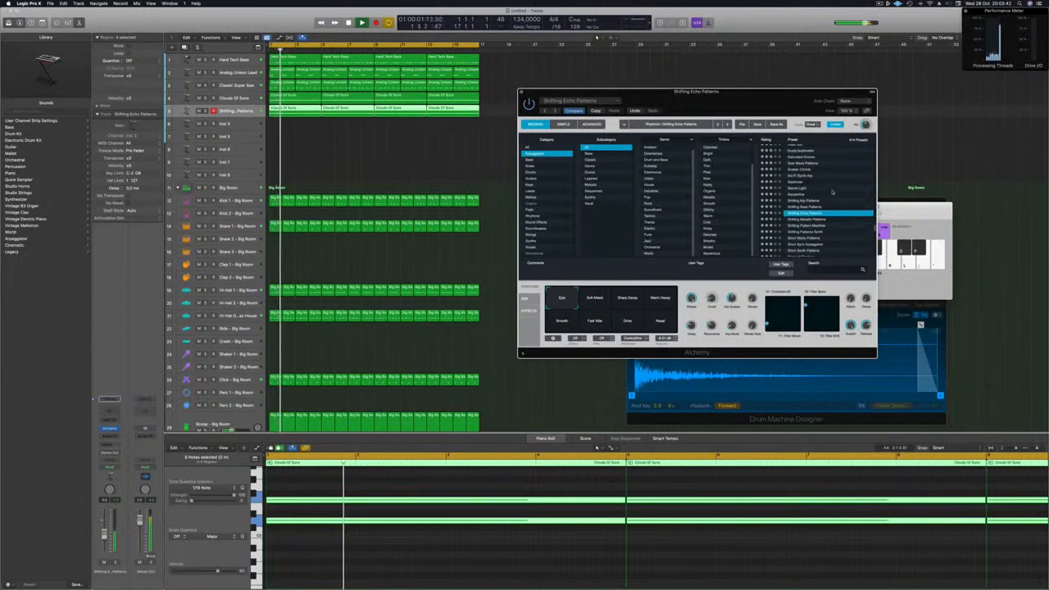
scroll(816, 186, "up", 1)
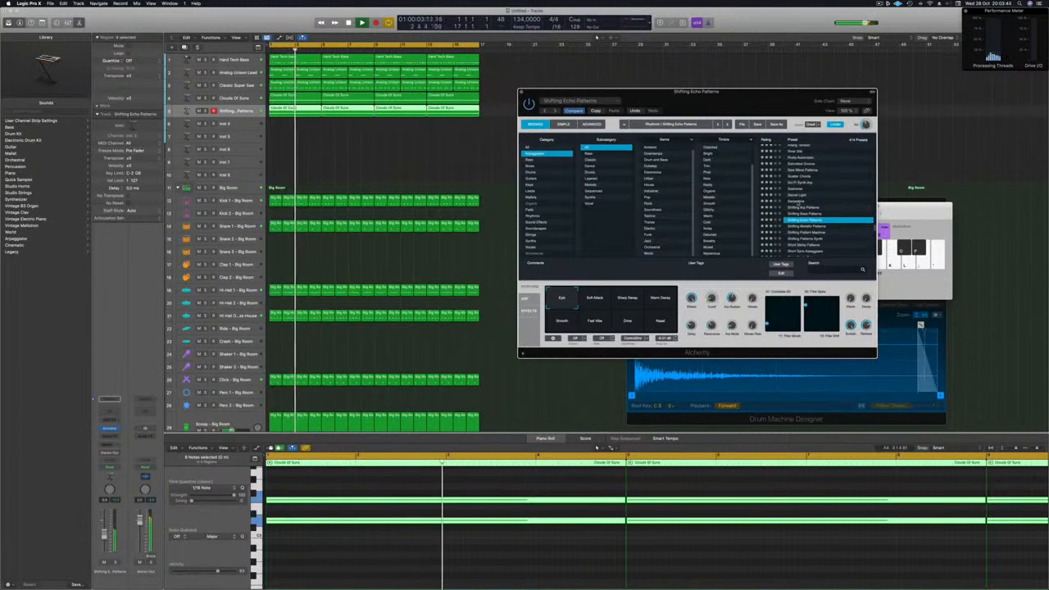
Load the Secret Light preset, audition its variations including Bright 2, Heavy Glides and Bright, and briefly check the track in solo
left_click(798, 201)
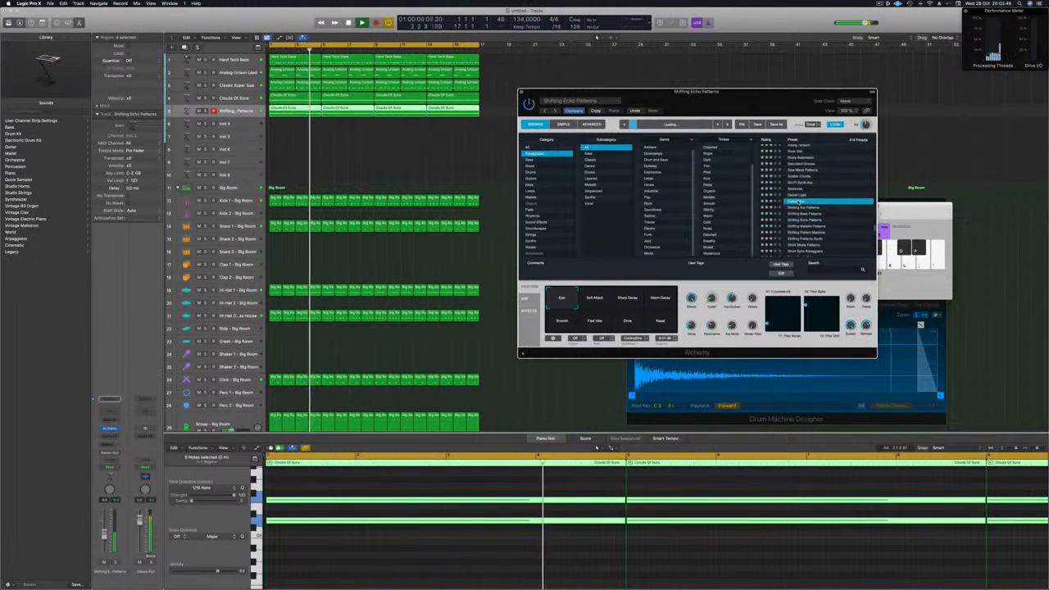
left_click(793, 195)
scroll(834, 188, "up", 3)
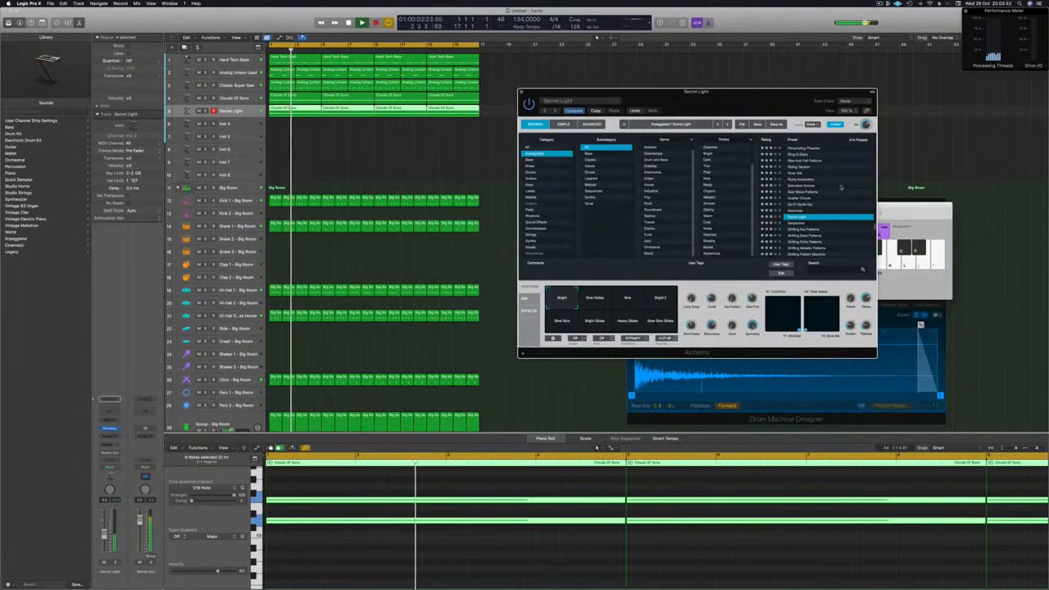
left_click(608, 308)
left_click(626, 302)
left_click(661, 301)
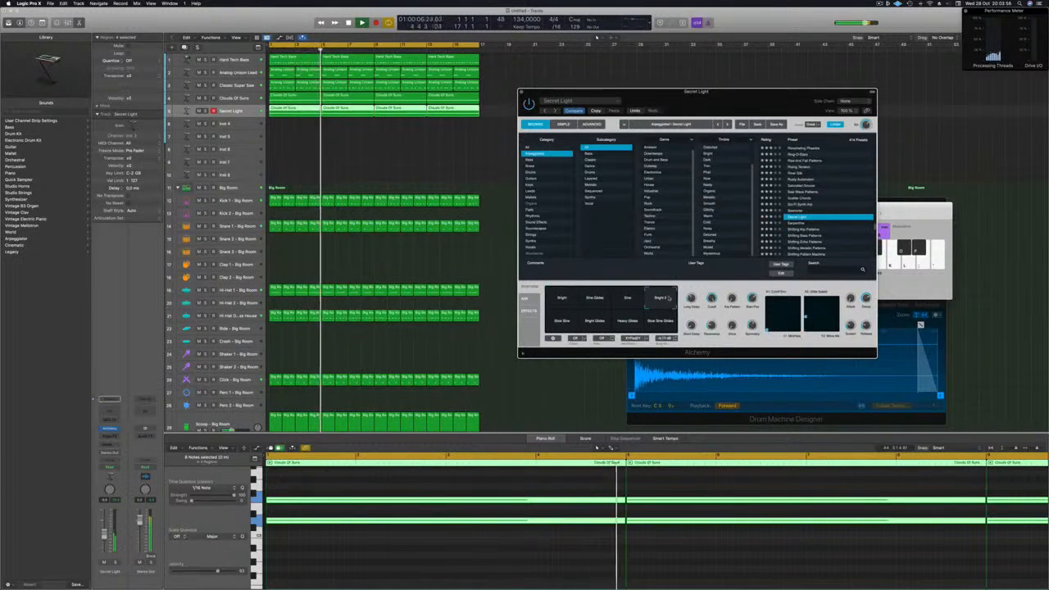
left_click(628, 322)
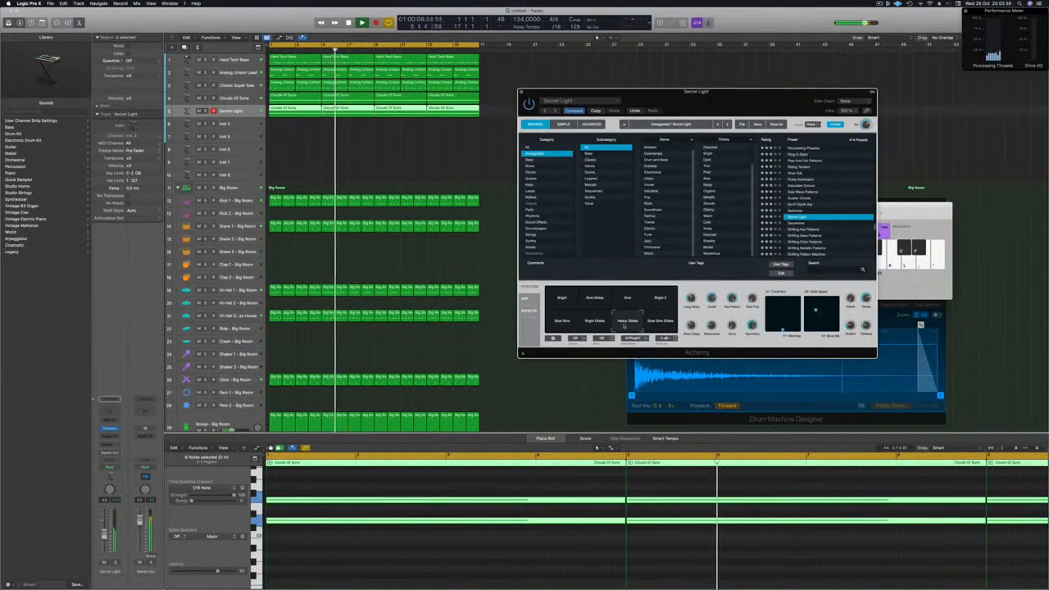
left_click(594, 322)
left_click(563, 300)
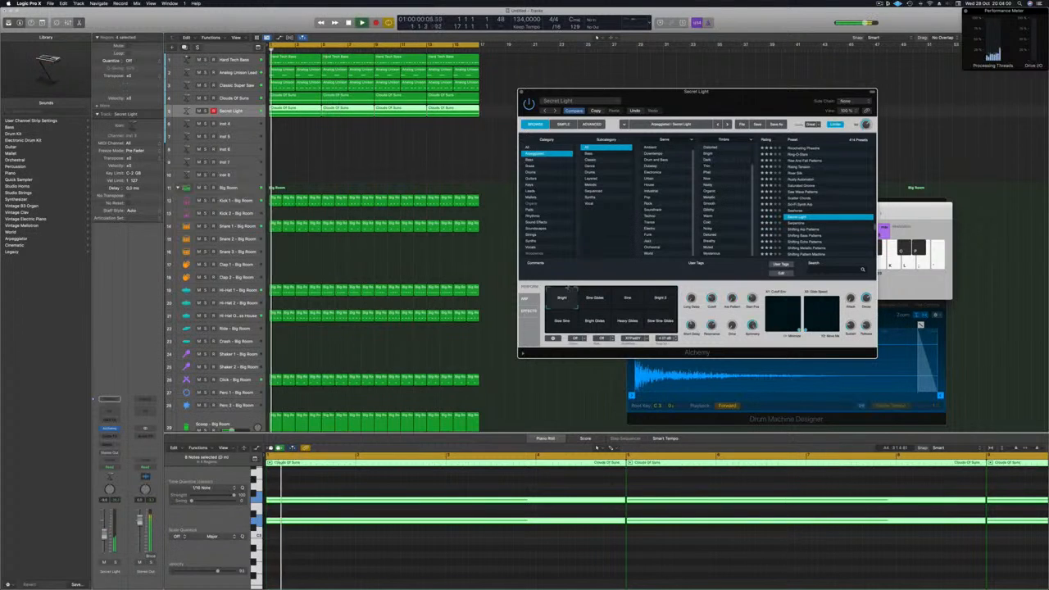
left_click(116, 563)
left_click(115, 562)
key("Return")
Audition the Ring-O-Stars preset from the loop start
scroll(814, 209, "up", 4)
scroll(814, 210, "up", 2)
left_click(807, 211)
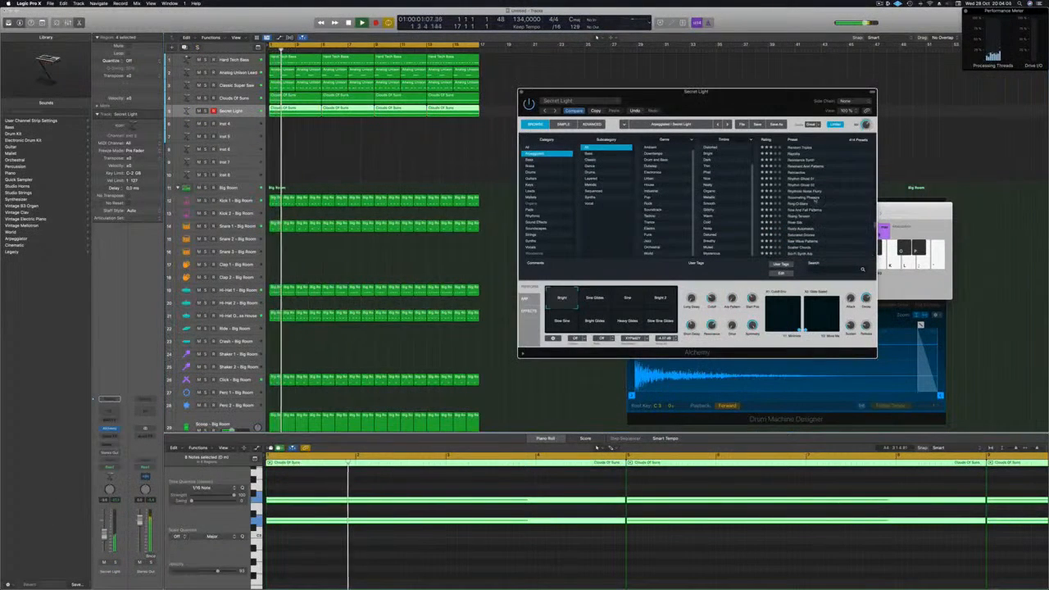
left_click(798, 204)
key("Return")
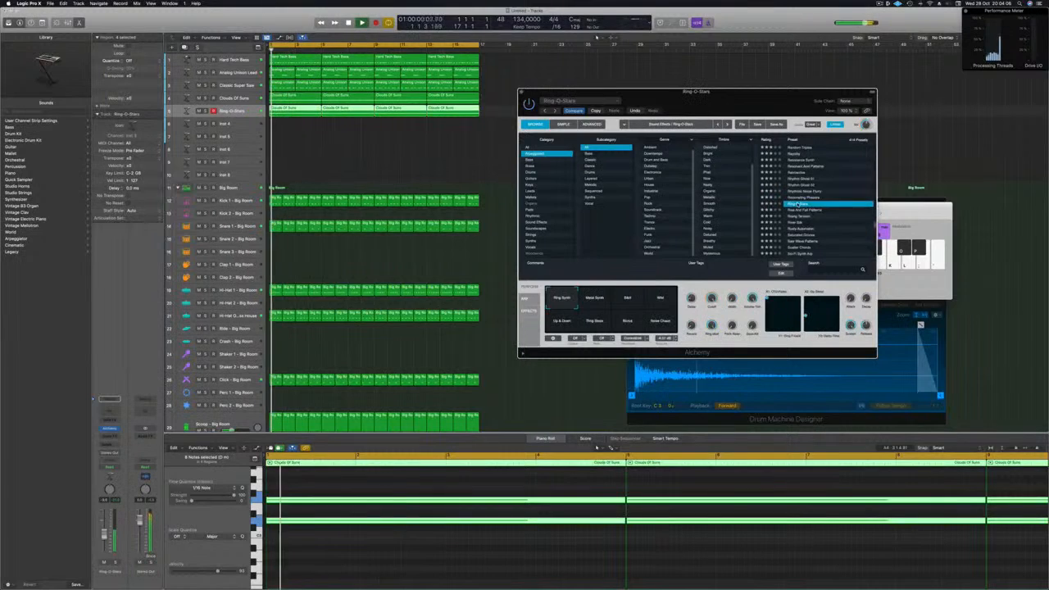
Load the Rhythm Ghost 01 preset, compare Roomy Rhythm, Dark Rhythm and Deep Rhythm, and settle on the Bright Rhythm variation
scroll(827, 188, "up", 1)
left_click(803, 187)
key("Return")
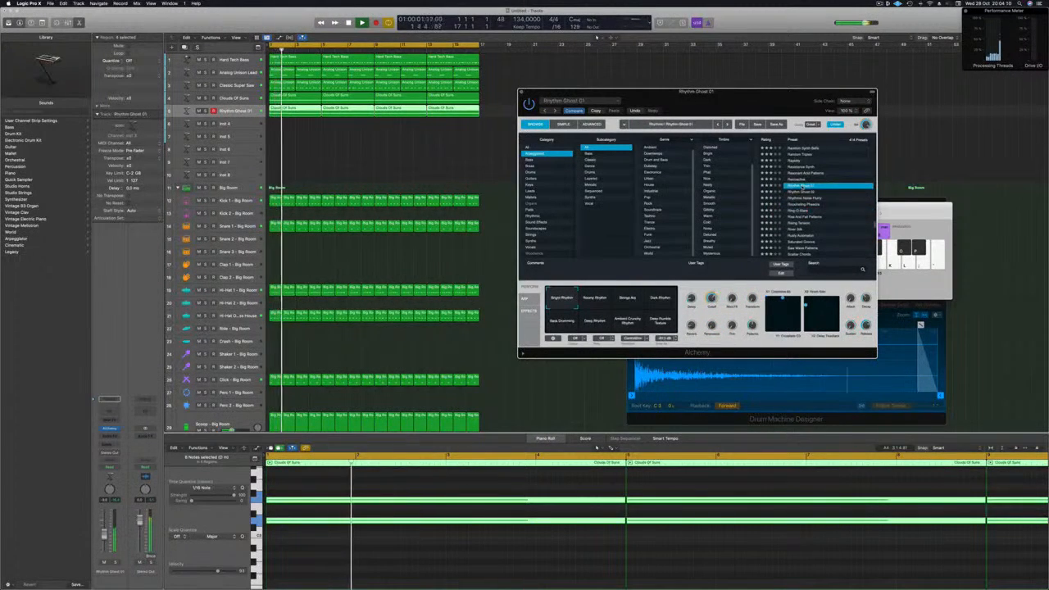
left_click(597, 302)
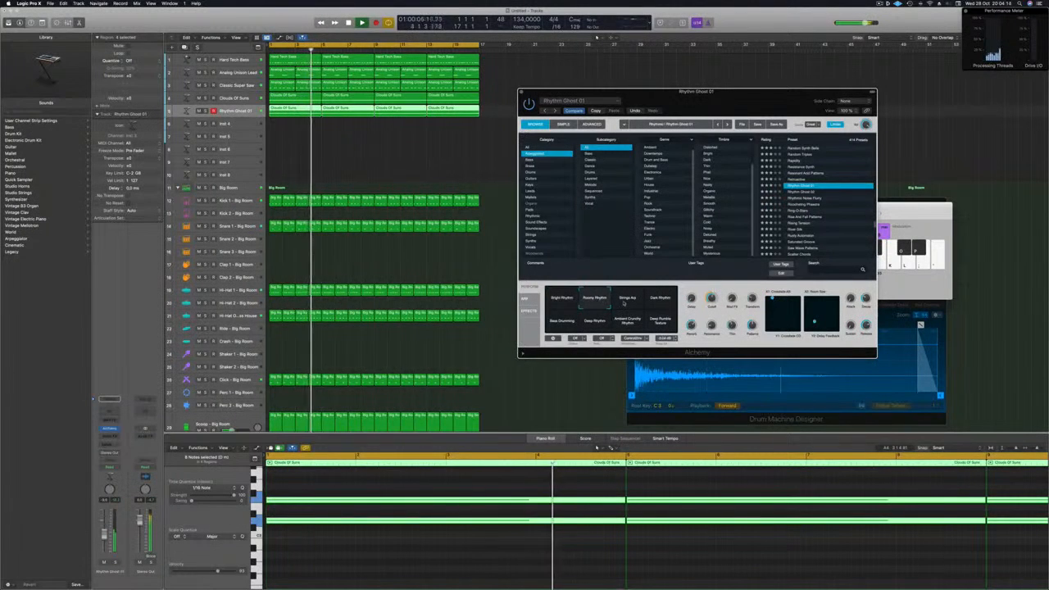
left_click(660, 300)
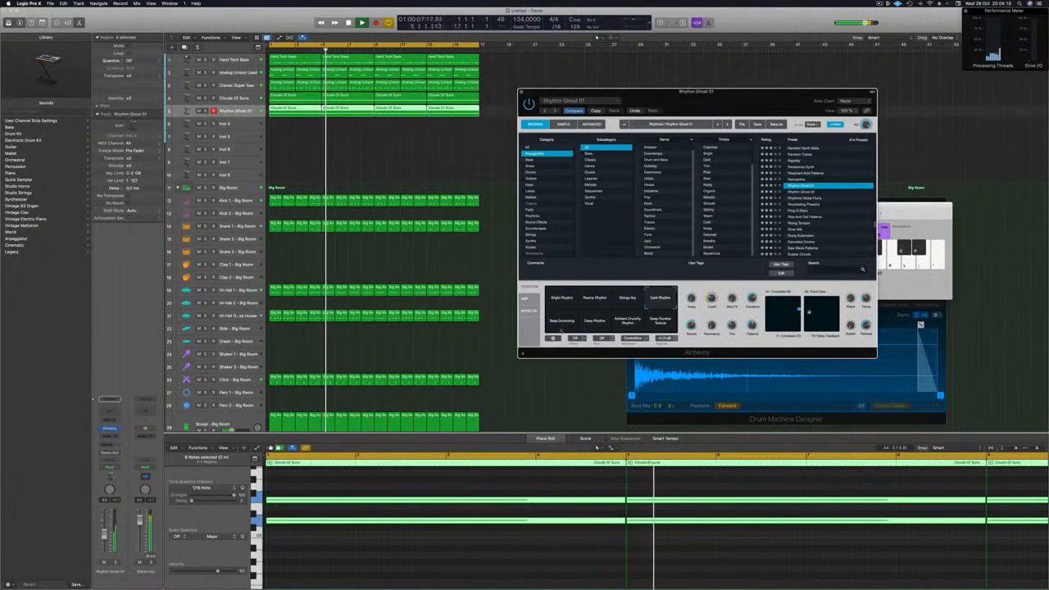
left_click(598, 322)
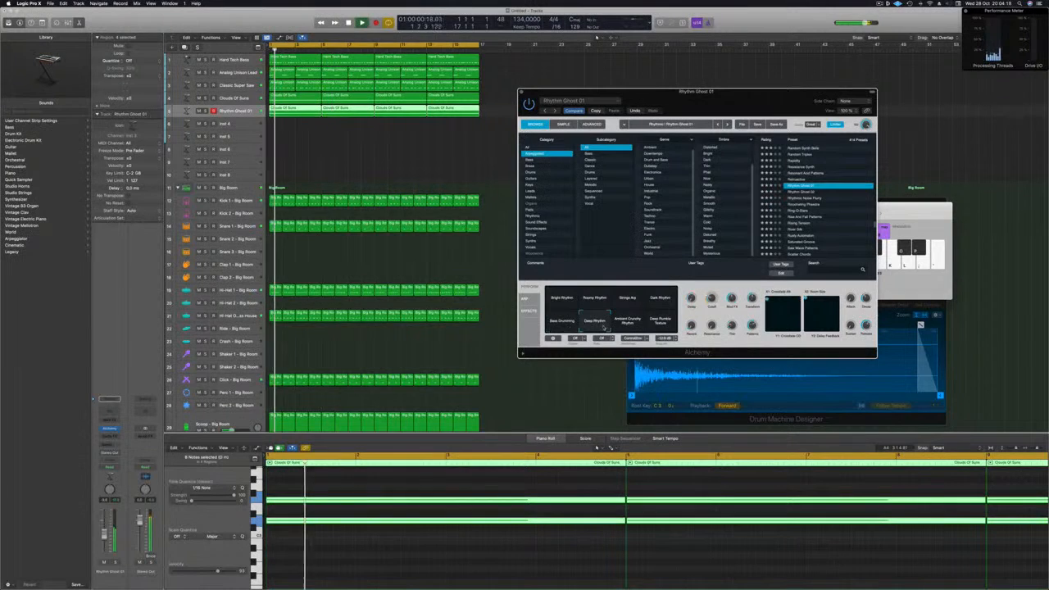
left_click(563, 299)
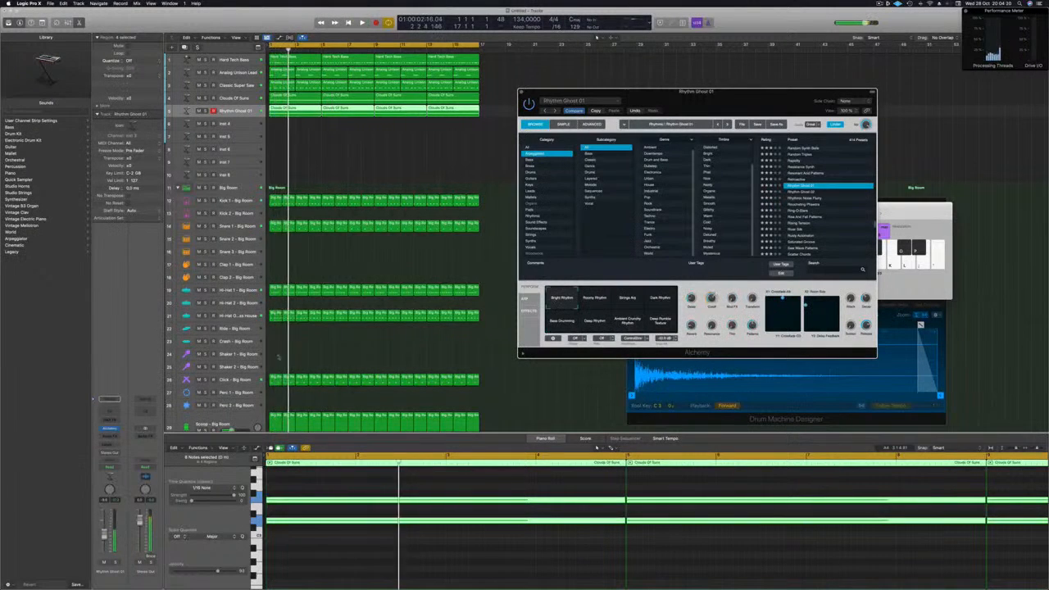
Raise the volume of track 5 slightly and shift the preset's Crossfade AB/CD pad point, listening again from the start
left_click_drag(105, 535, 105, 533)
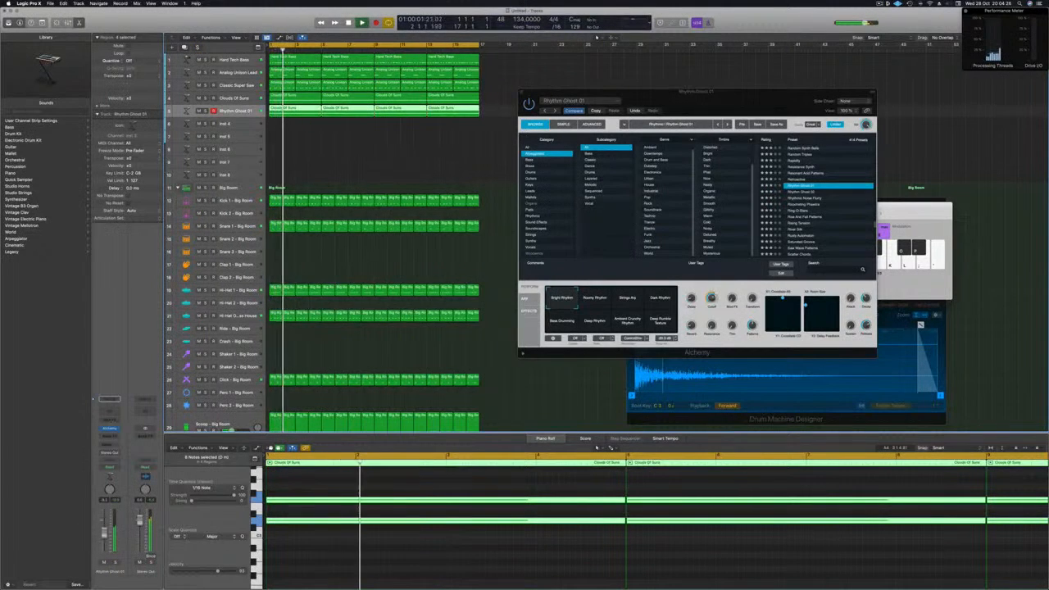
mouse_move(777, 310)
left_mouse_down()
mouse_move(771, 317)
mouse_move(791, 326)
mouse_move(773, 308)
left_mouse_up()
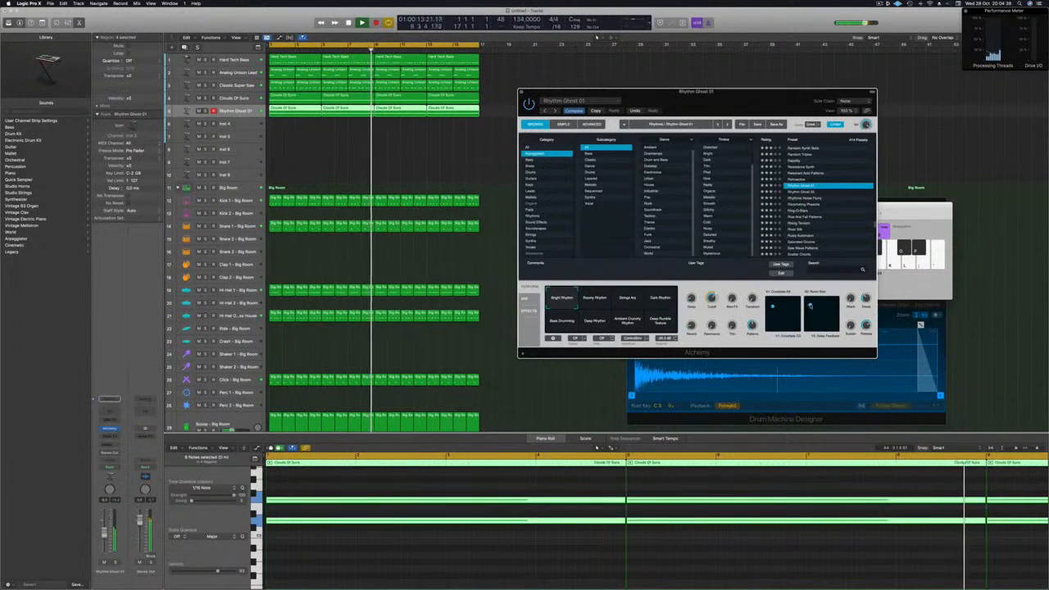
key("Return")
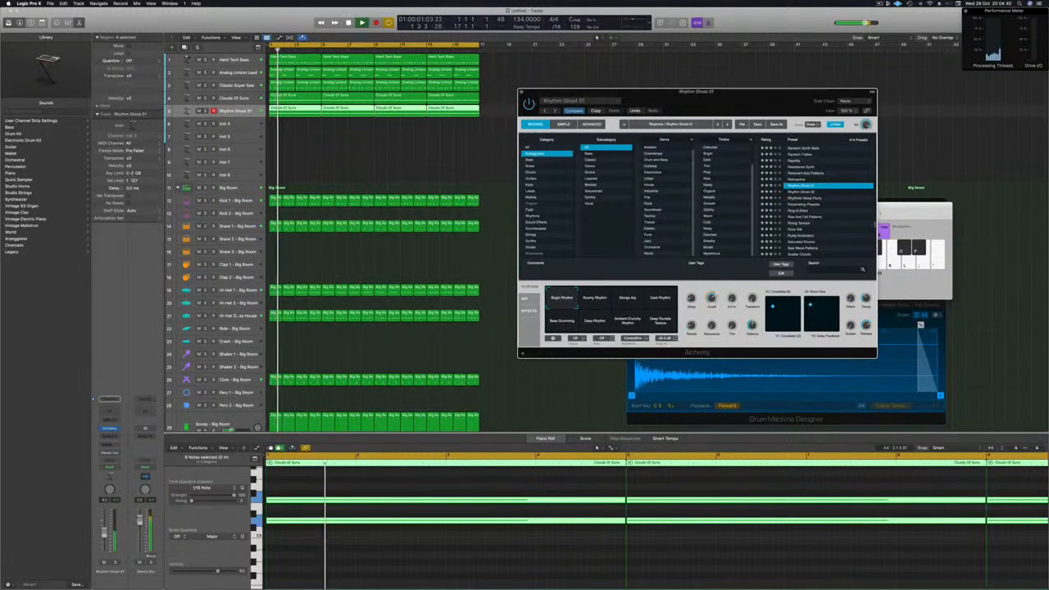
Close the Alchemy window and deselect the regions on track 5
left_click(478, 149)
left_click(521, 92)
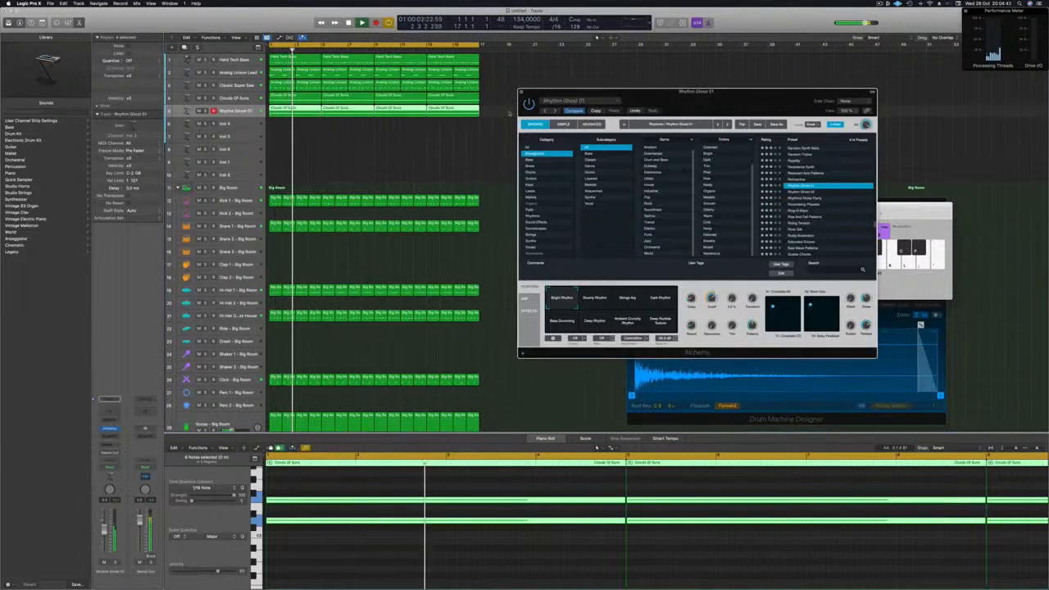
left_click(630, 91)
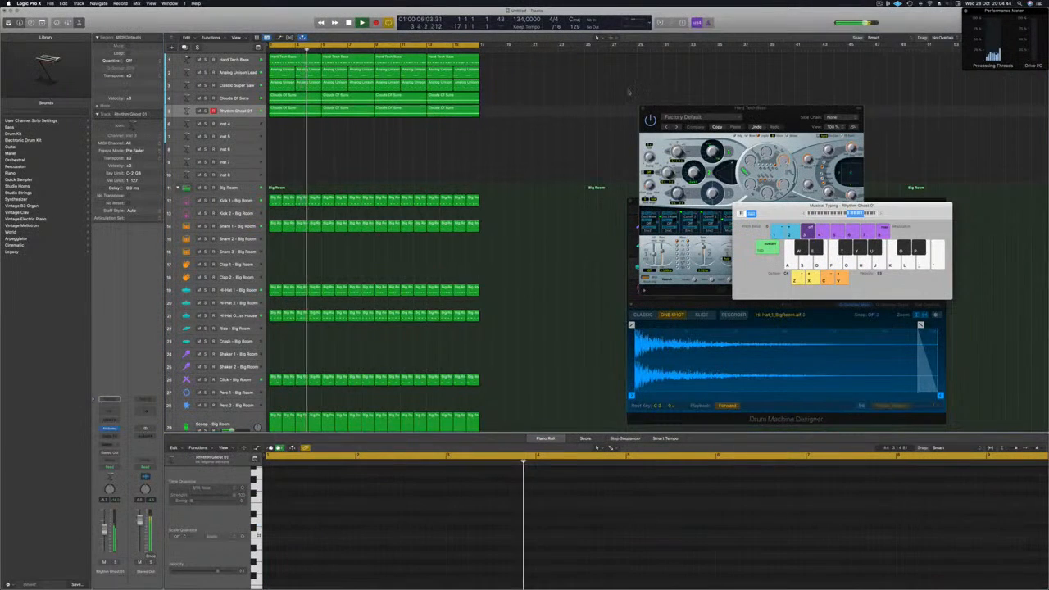
Repeat all regions in the arrangement once so that the section doubles from 16 to 32 bars
key("super+Left")
key("super+Left")
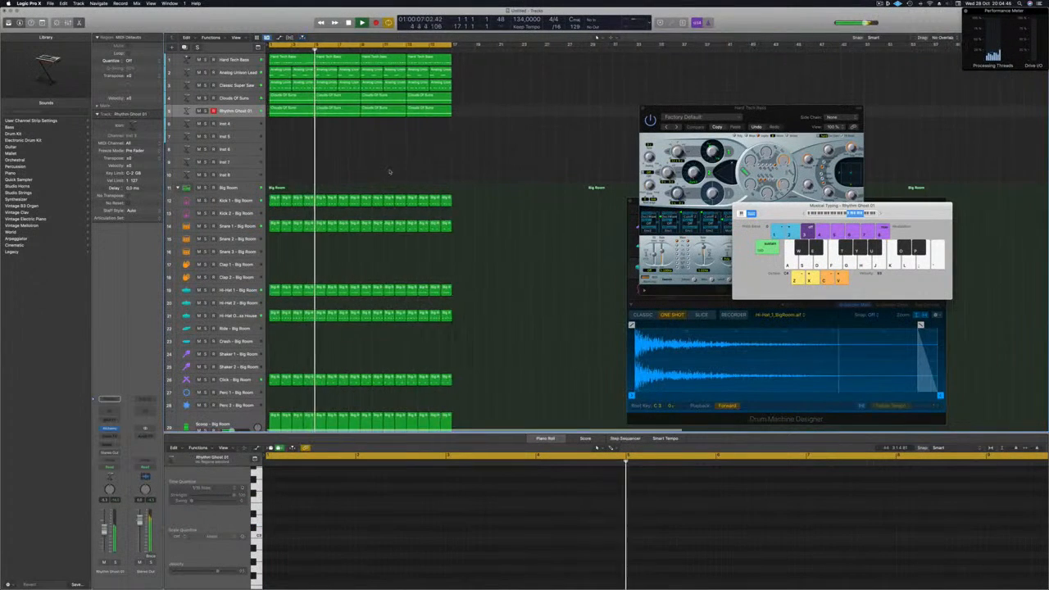
scroll(363, 159, "right", 1)
scroll(439, 168, "right", 1)
scroll(438, 166, "down", 1)
scroll(438, 165, "down", 2)
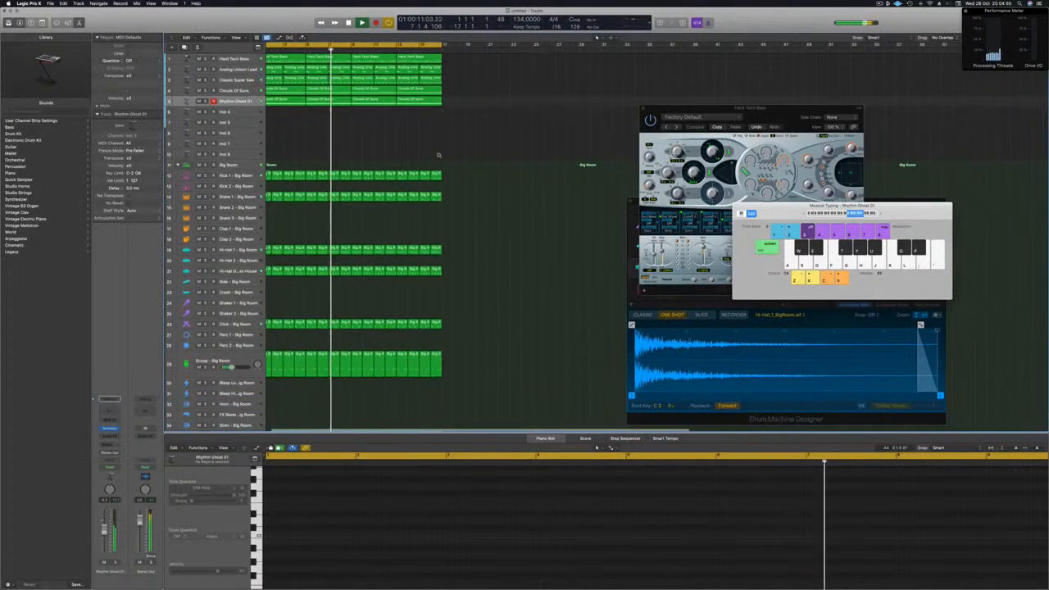
scroll(356, 138, "left", 1)
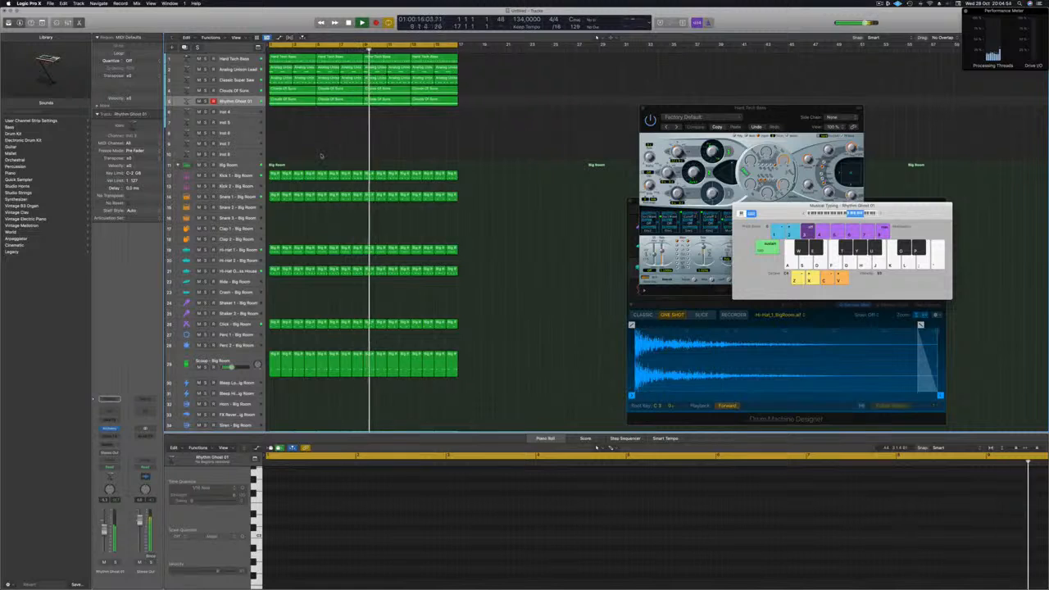
key("super+a")
key("super+r")
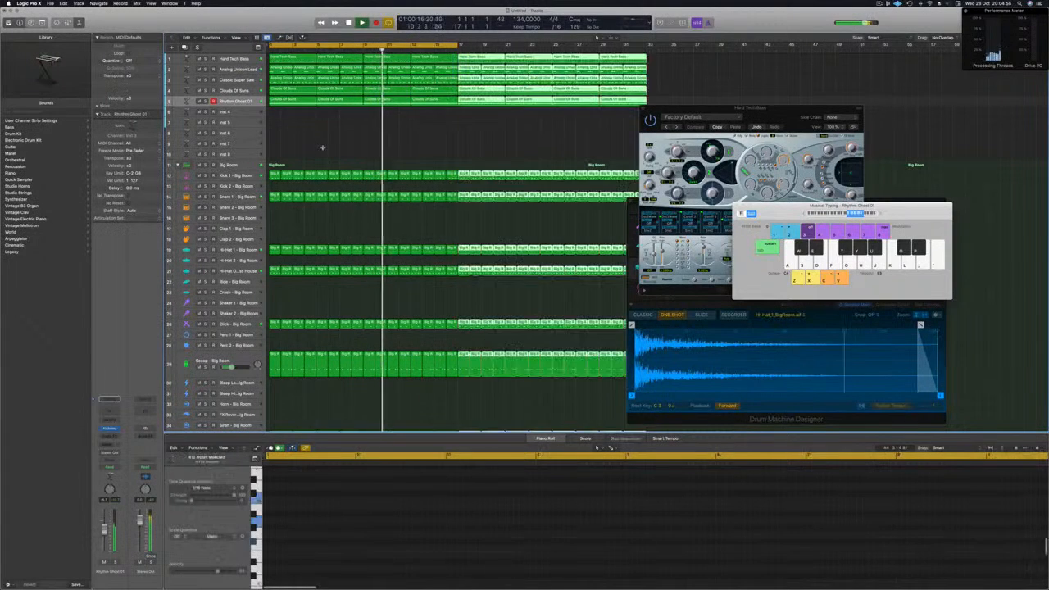
key("super+Left")
left_click(374, 144)
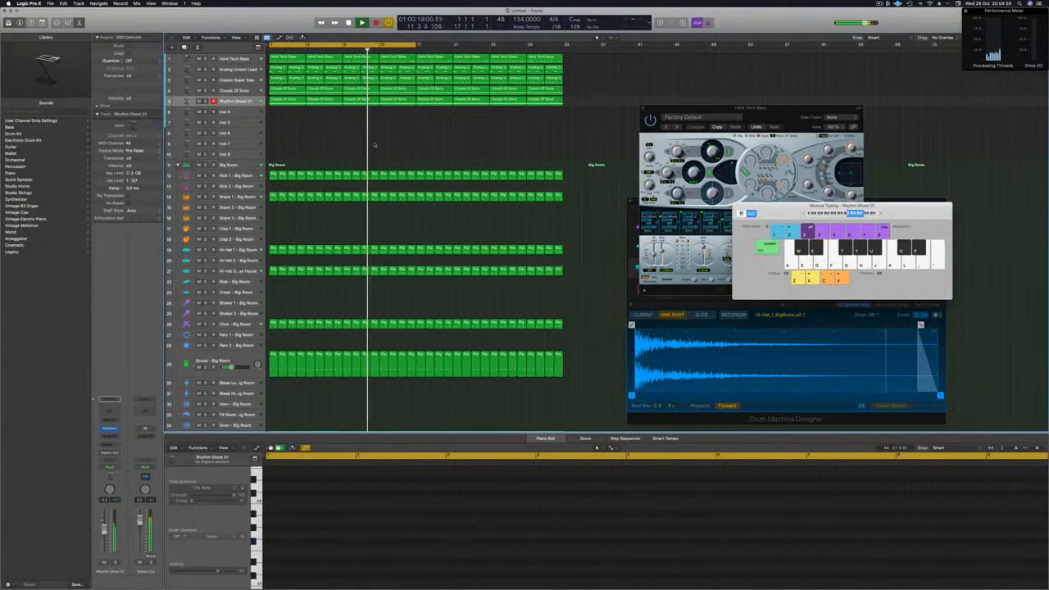
Delete the first two Clouds Of Suns regions on track 4 to clear its opening eight bars
key("Return")
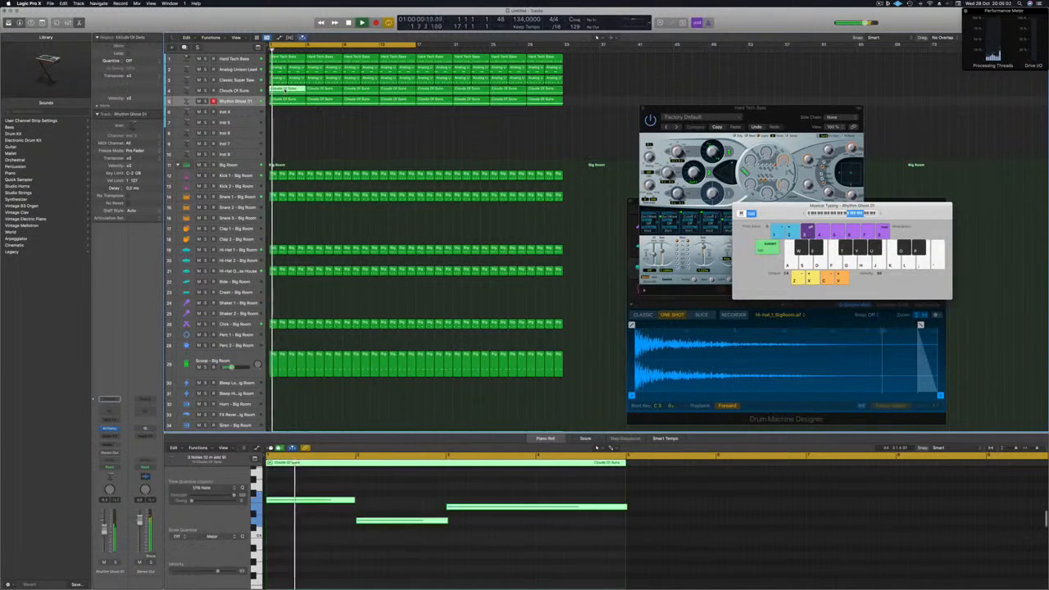
left_click(288, 99)
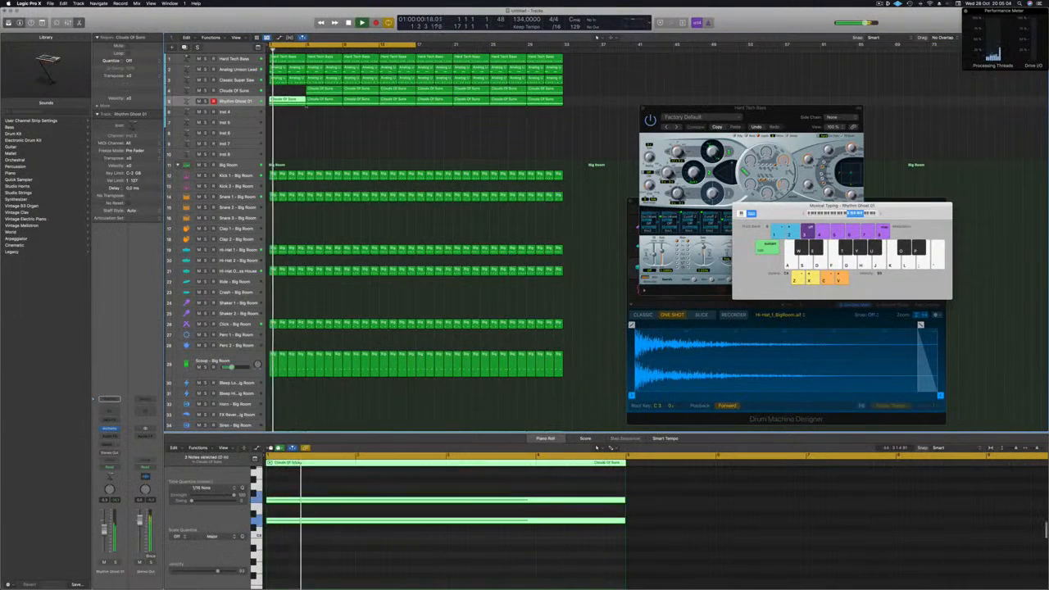
left_click(330, 90)
key("Delete")
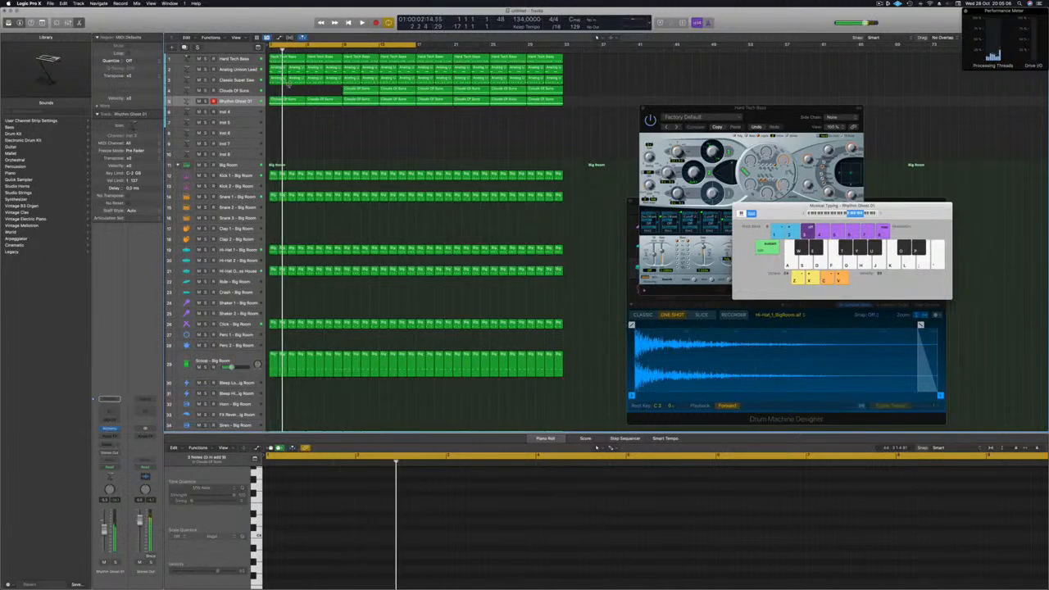
Mute the Classic Super Saw track, and delete the opening eight bars of regions from it and the Analog Unison Lead track
left_click_drag(279, 87, 334, 82)
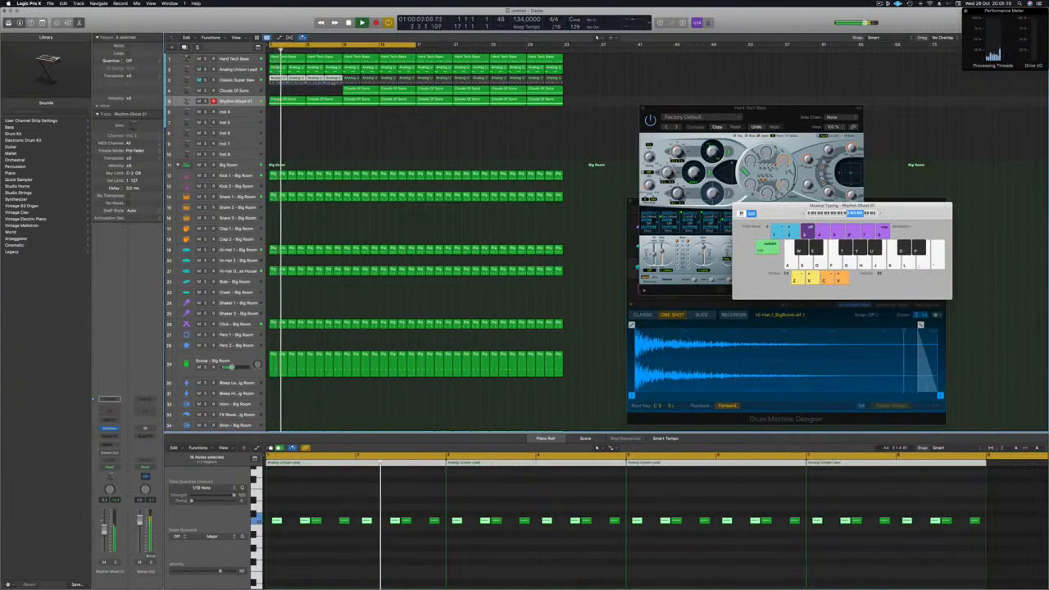
key("Delete")
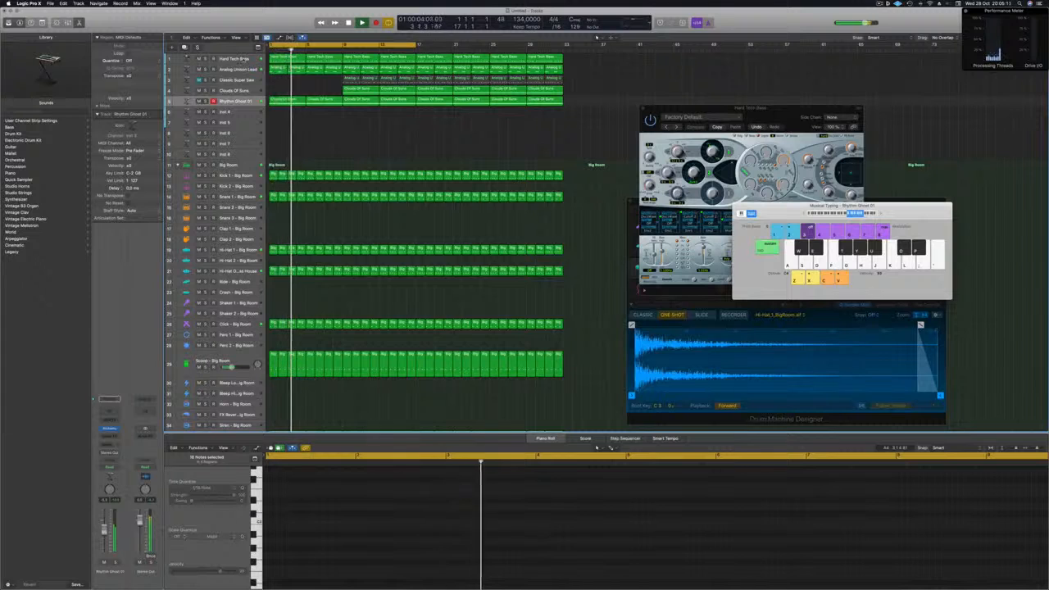
left_click(243, 59)
left_click(305, 51)
left_click(323, 50)
key("Return")
left_click_drag(287, 82, 336, 72)
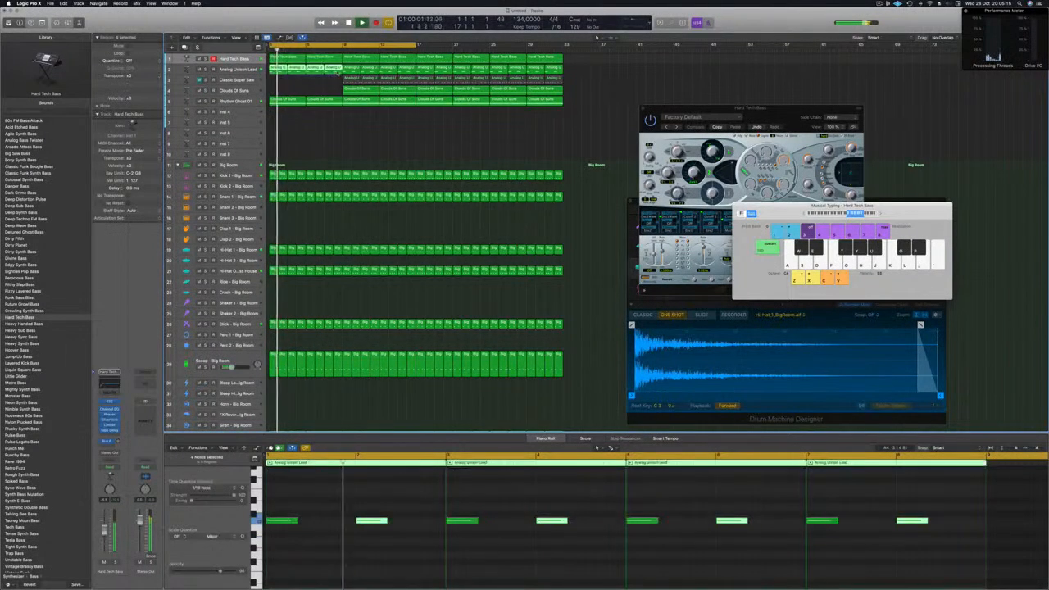
key("Delete")
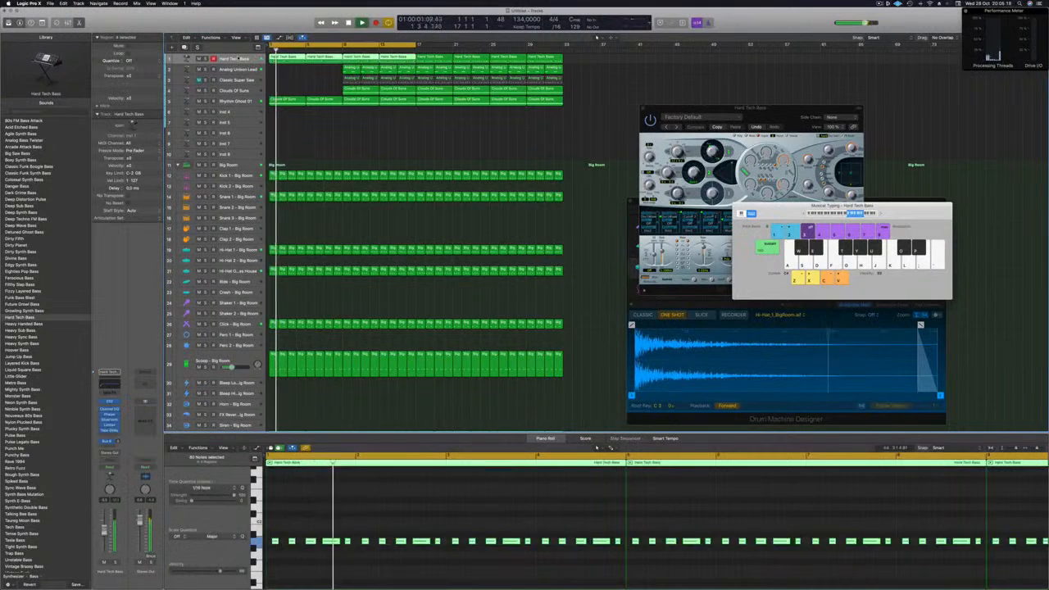
Open Alchemy on the Rhythm Ghost 01 track and audition the Strings Arp, Dark Rhythm and Deep Rumble Texture snapshots
left_click(244, 99)
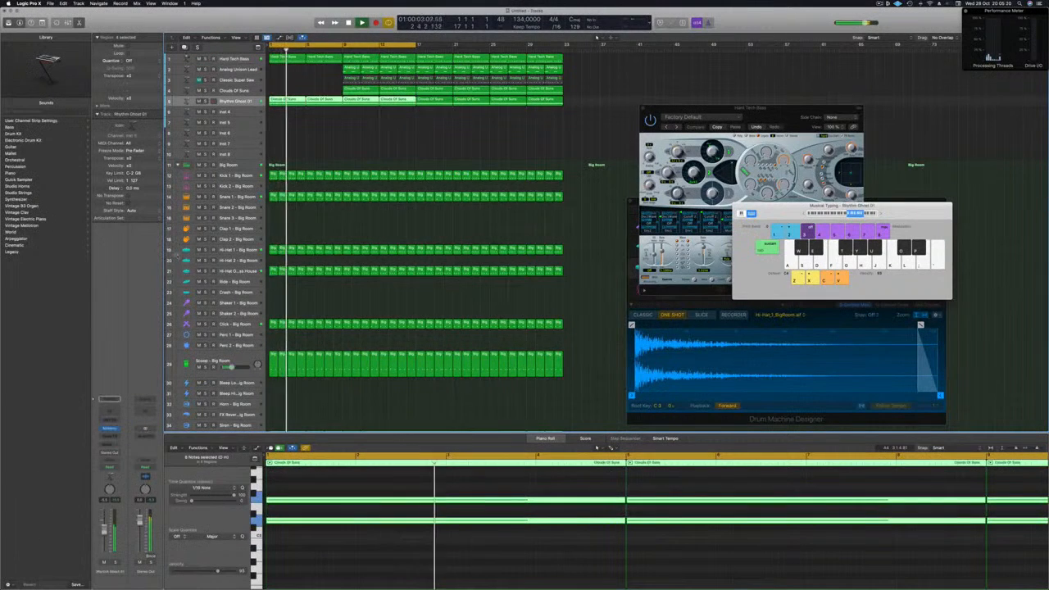
left_click(110, 430)
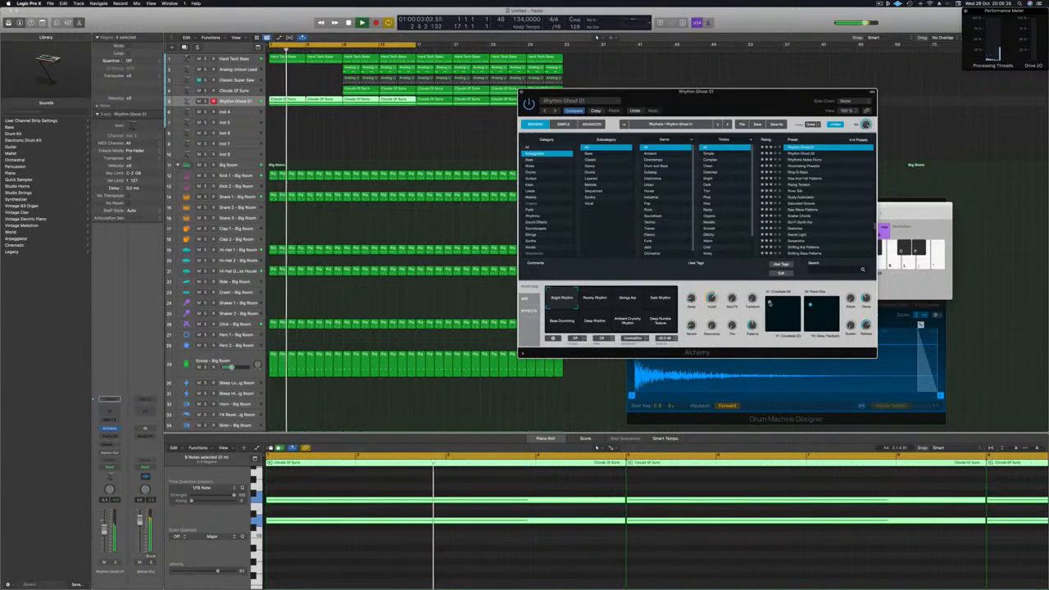
left_click(628, 299)
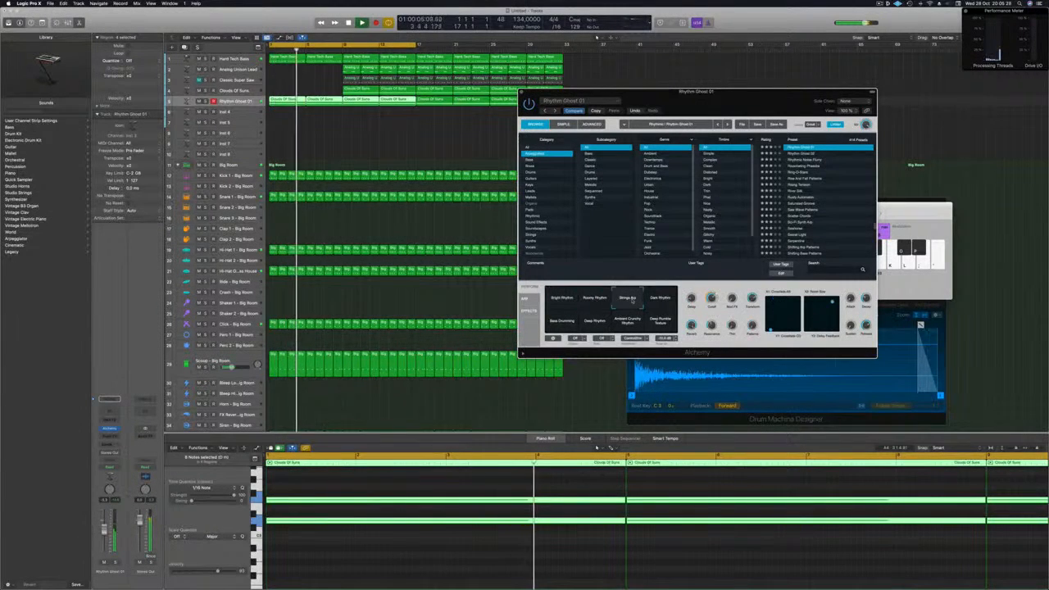
left_click(657, 300)
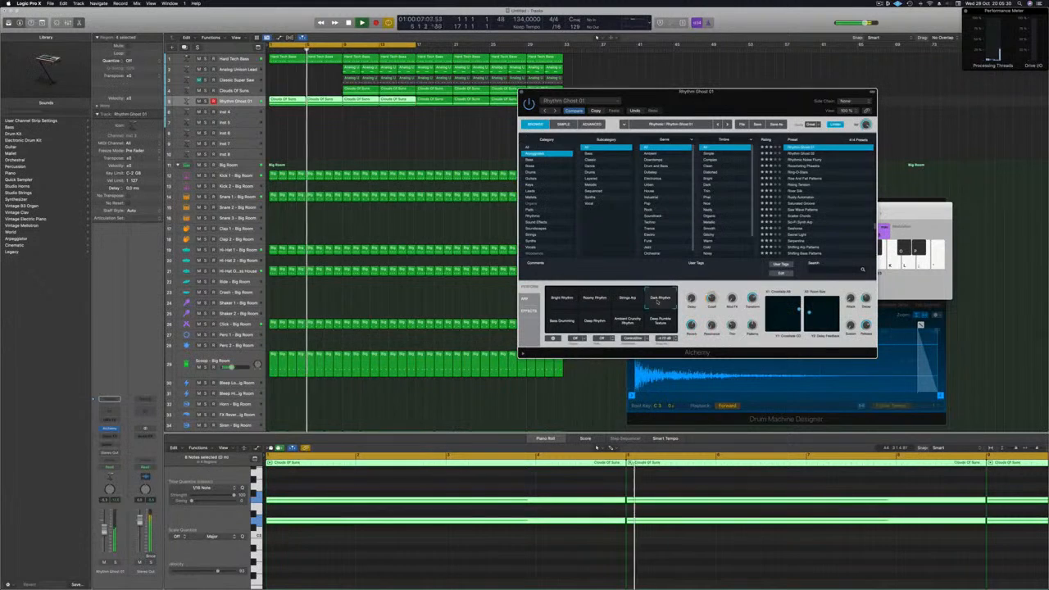
left_click(658, 320)
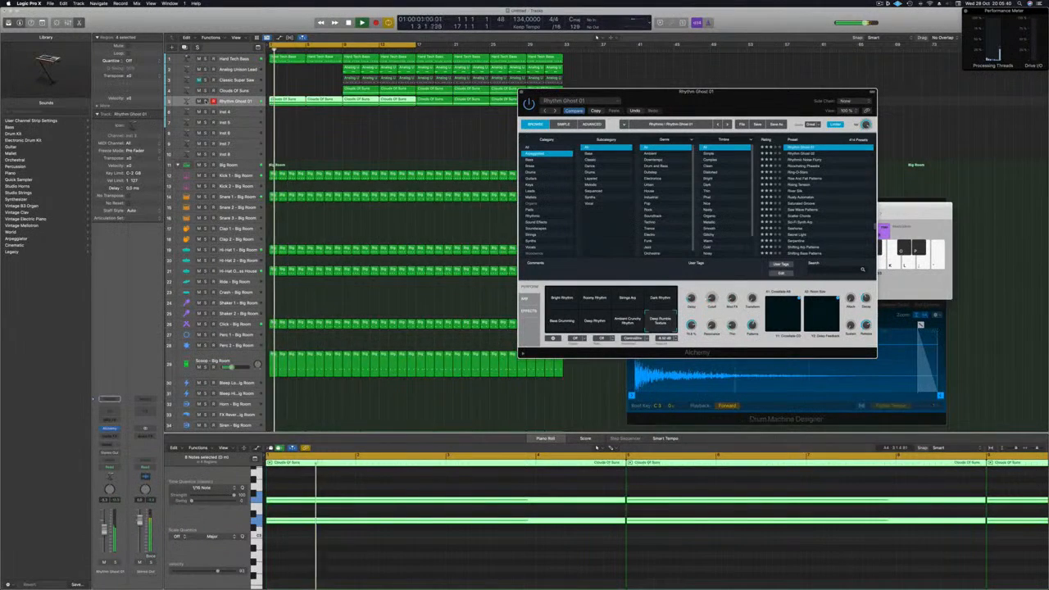
Solo the Rhythm Ghost 01 track, choose Alchemy's Deep Rhythm snapshot, and play it back with the other tracks unsoloed
key("s")
left_click(599, 323)
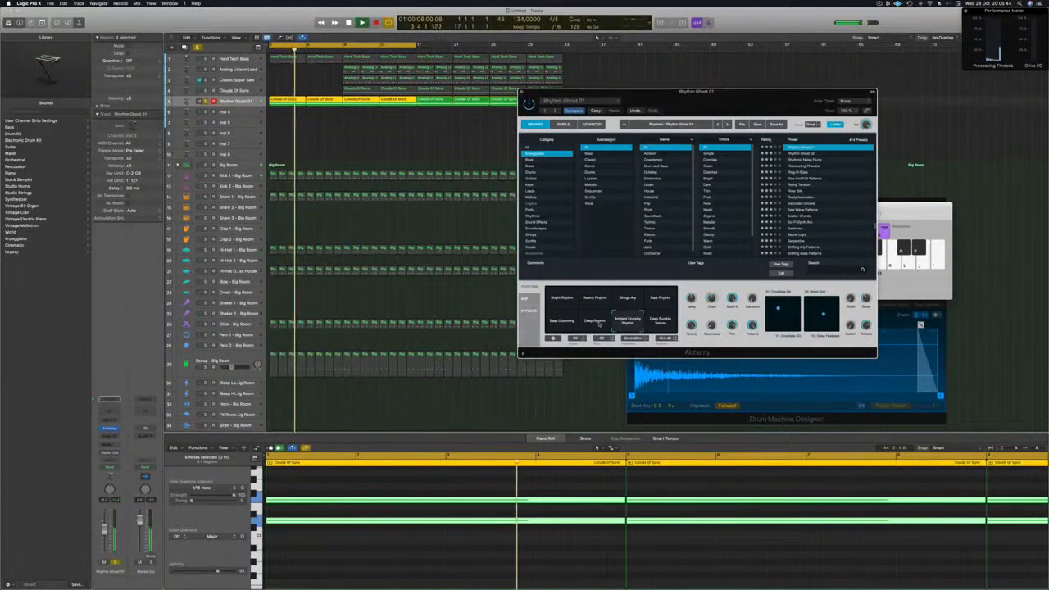
left_click(587, 325)
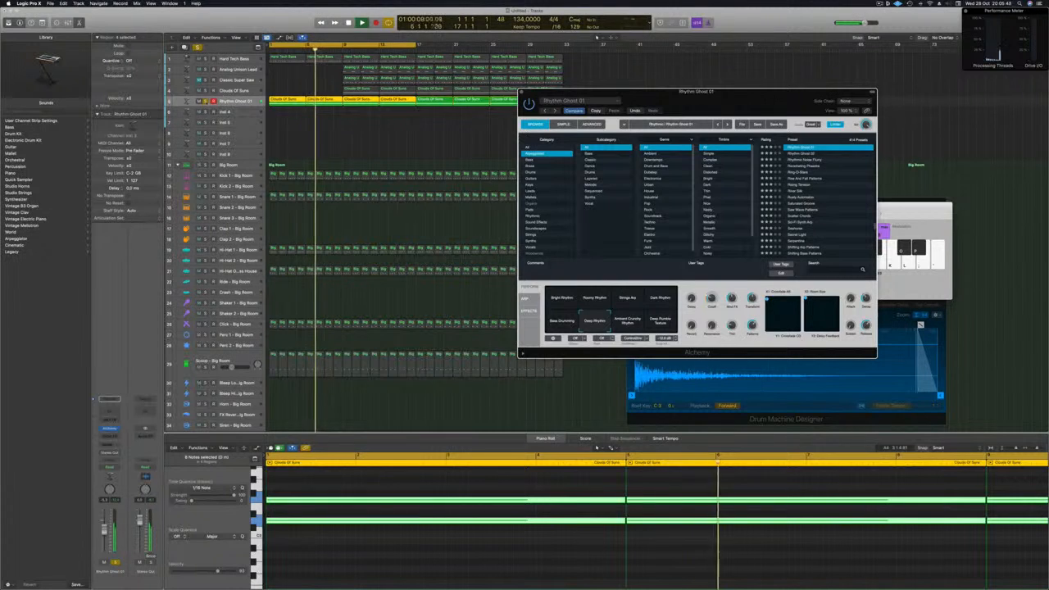
left_click(205, 102)
key("Return")
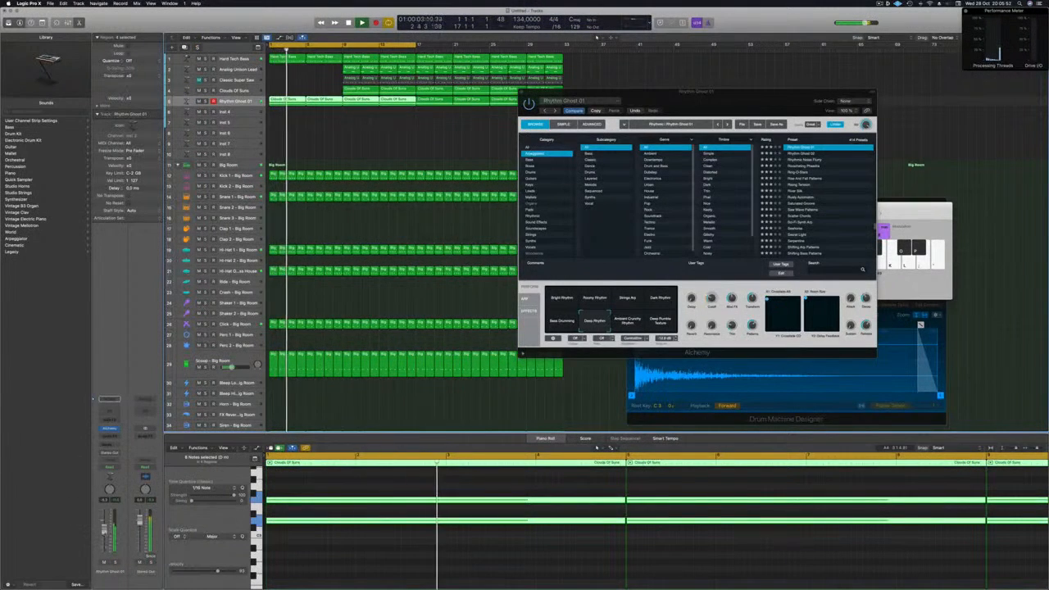
key("s")
key("s")
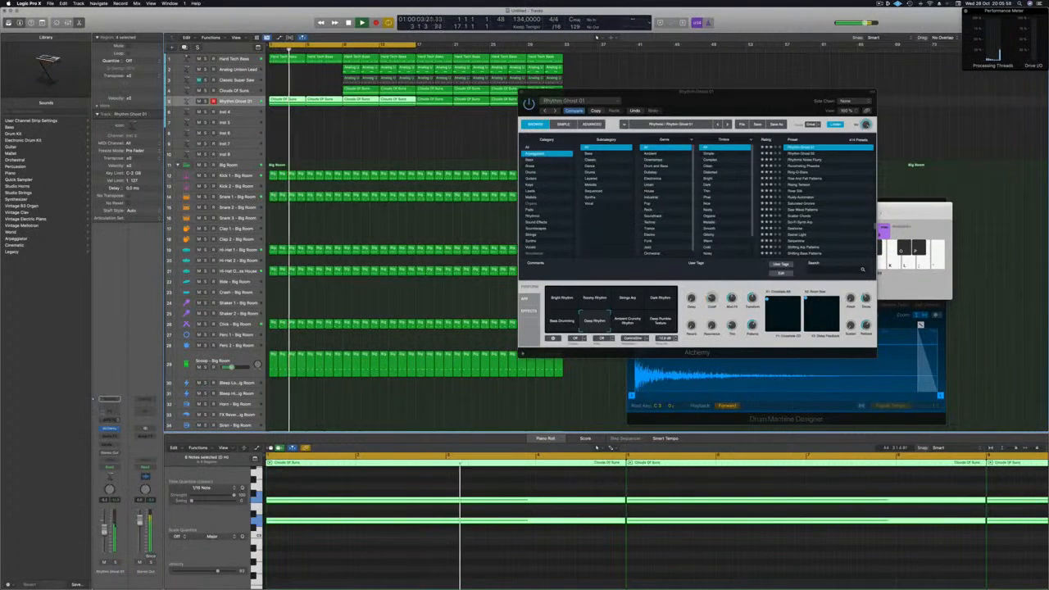
Add a Channel EQ to the Rhythm Ghost 01 track with a low cut at 92.5 Hz and 12 dB/Oct
left_click(104, 412)
left_click(360, 122)
left_click_drag(377, 181, 453, 174)
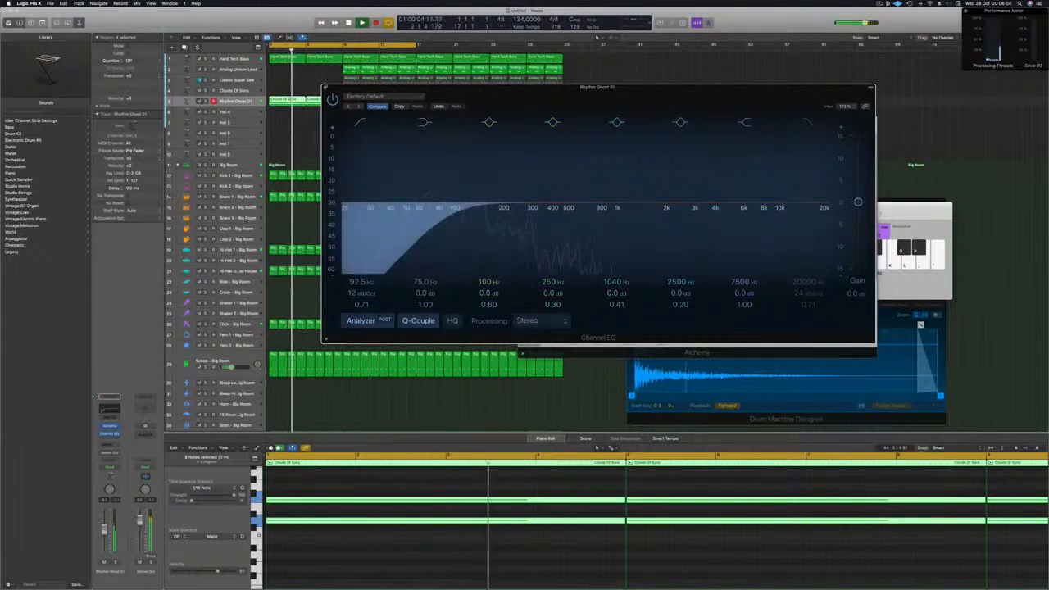
key("super+w")
key("space")
Enable the high cut at 200 Hz and 24 dB/Oct in the Hard Tech Bass track's Channel EQ, using the Analyzer, and close the EQ
left_click(233, 60)
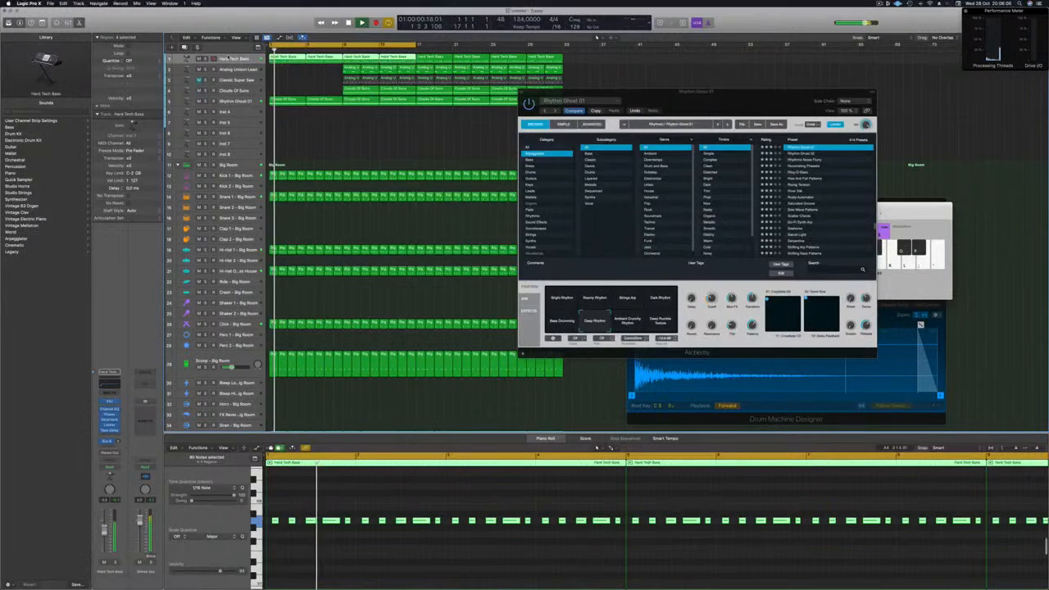
key("Return")
key("alt+e")
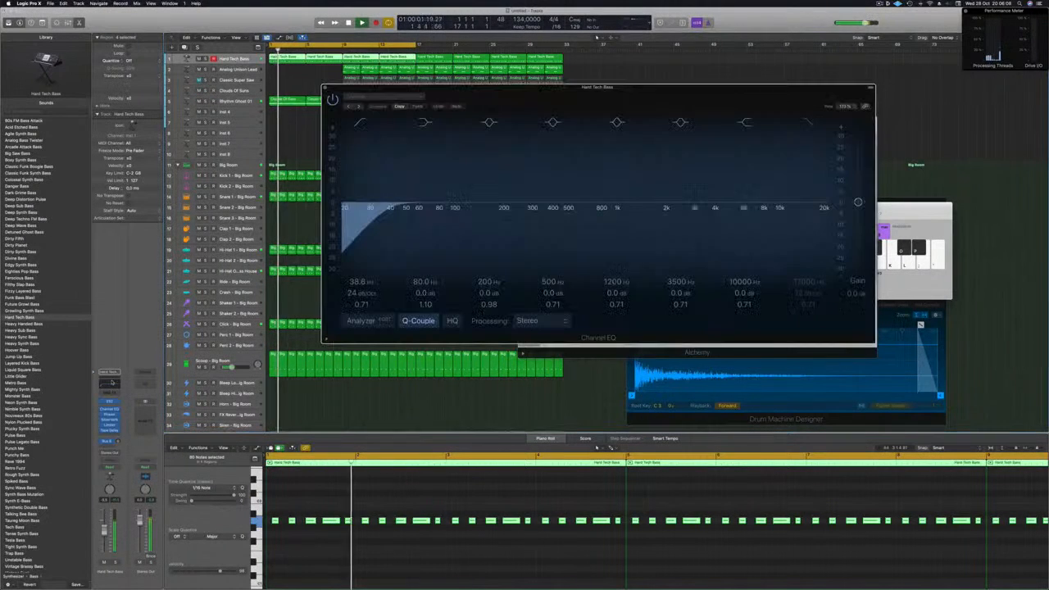
left_click(810, 130)
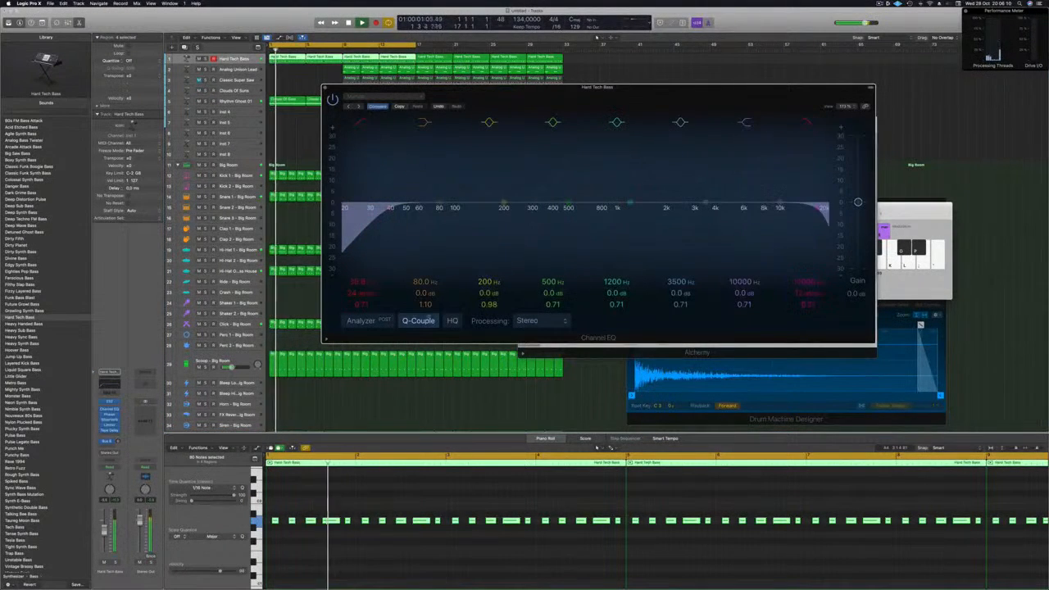
left_click(364, 321)
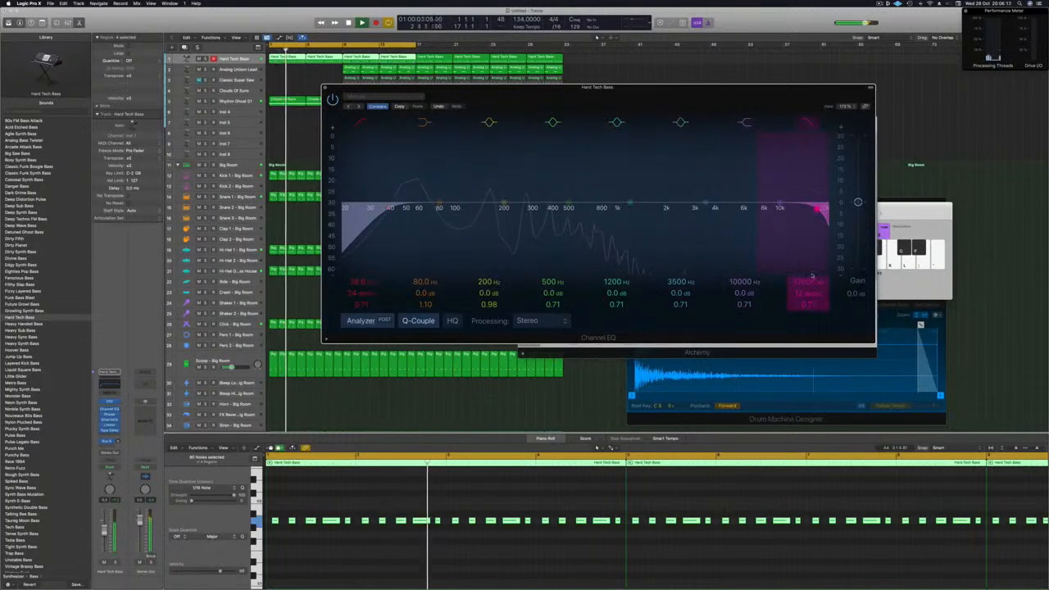
left_click_drag(817, 207, 507, 208)
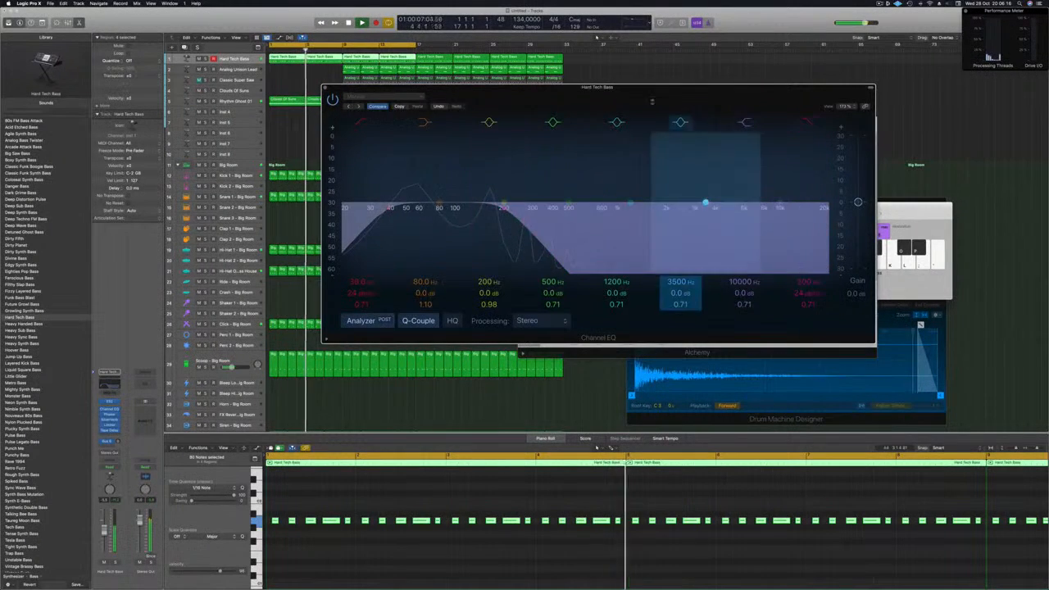
left_click_drag(529, 87, 591, 117)
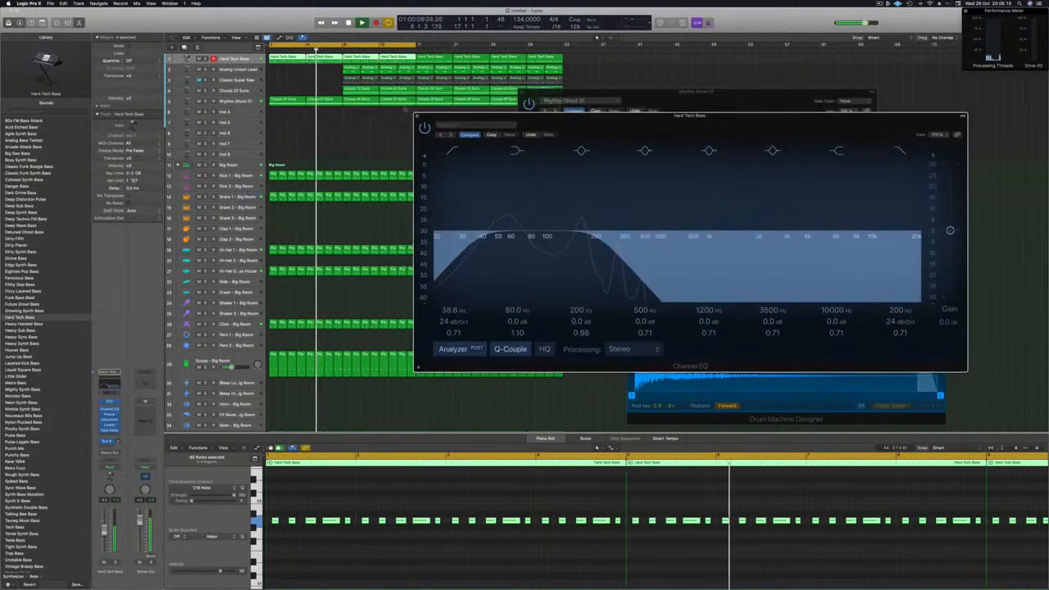
key("super+w")
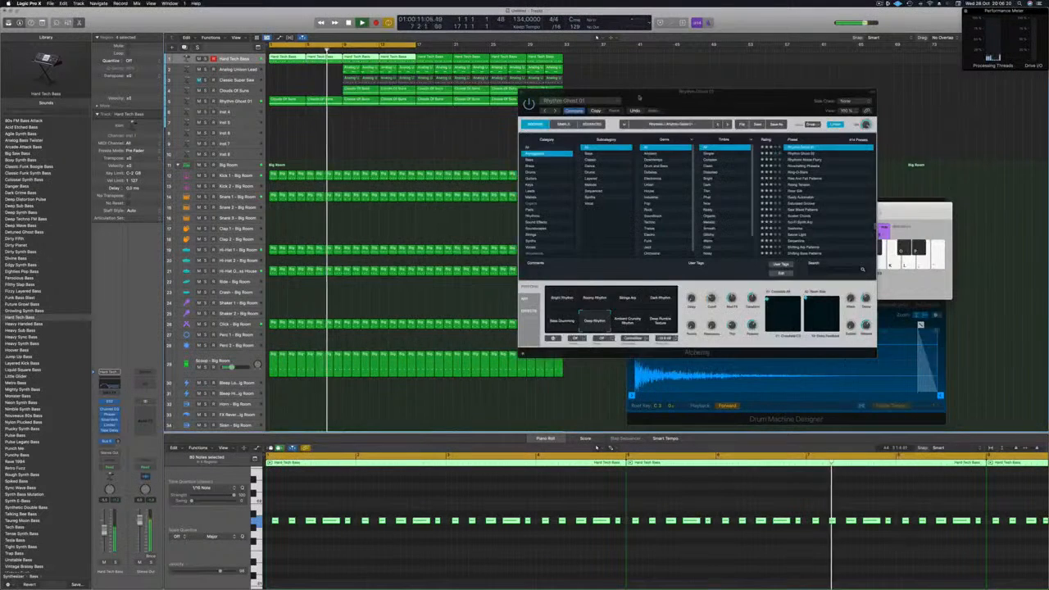
Adjust Alchemy's Cutoff on the Rhythm Ghost 01 track and close the instrument window
left_click_drag(697, 99, 799, 101)
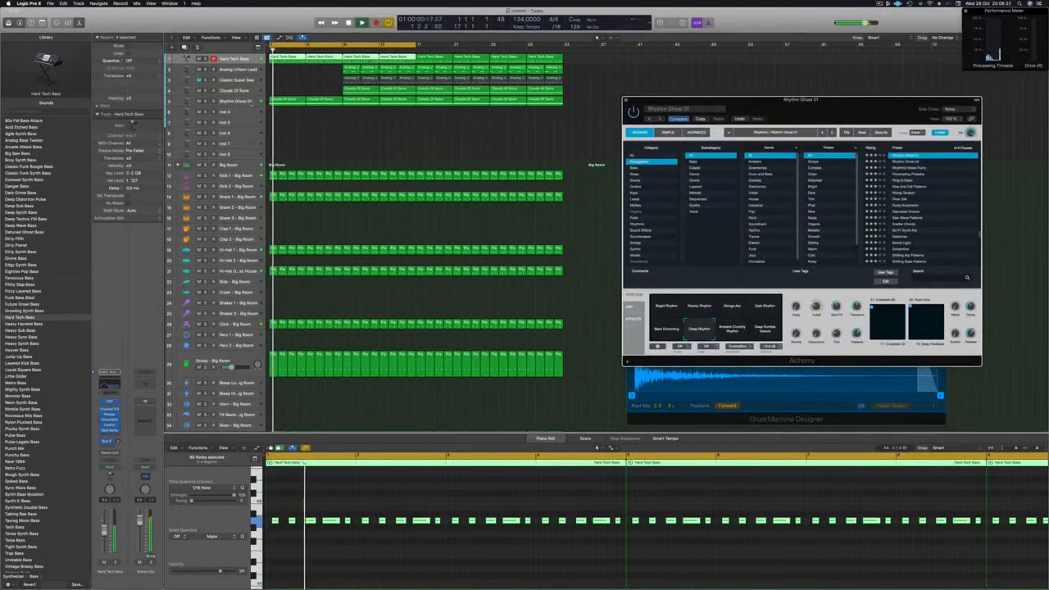
left_click(241, 101)
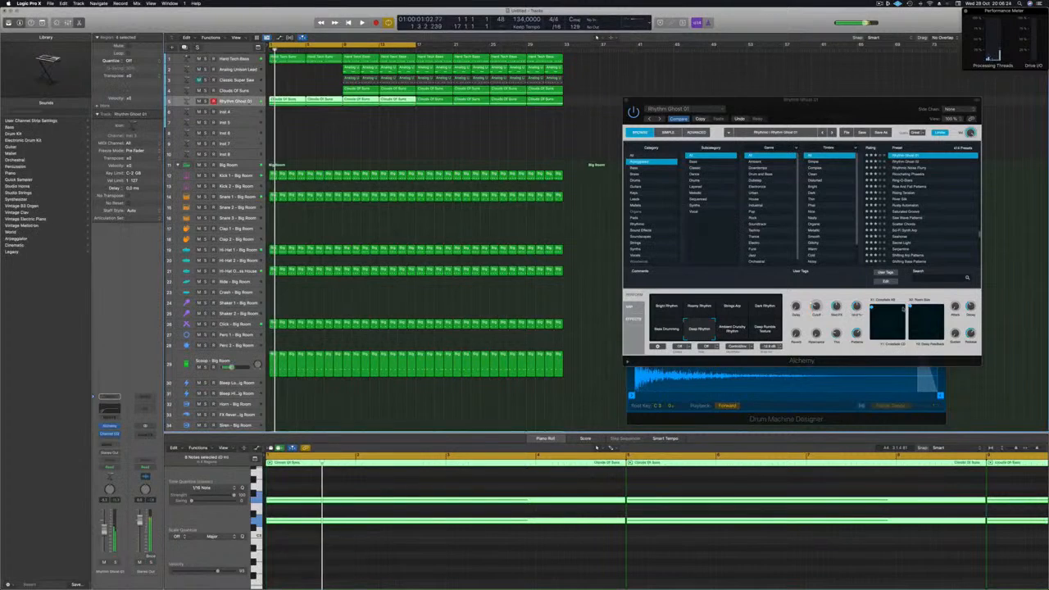
left_click(819, 293)
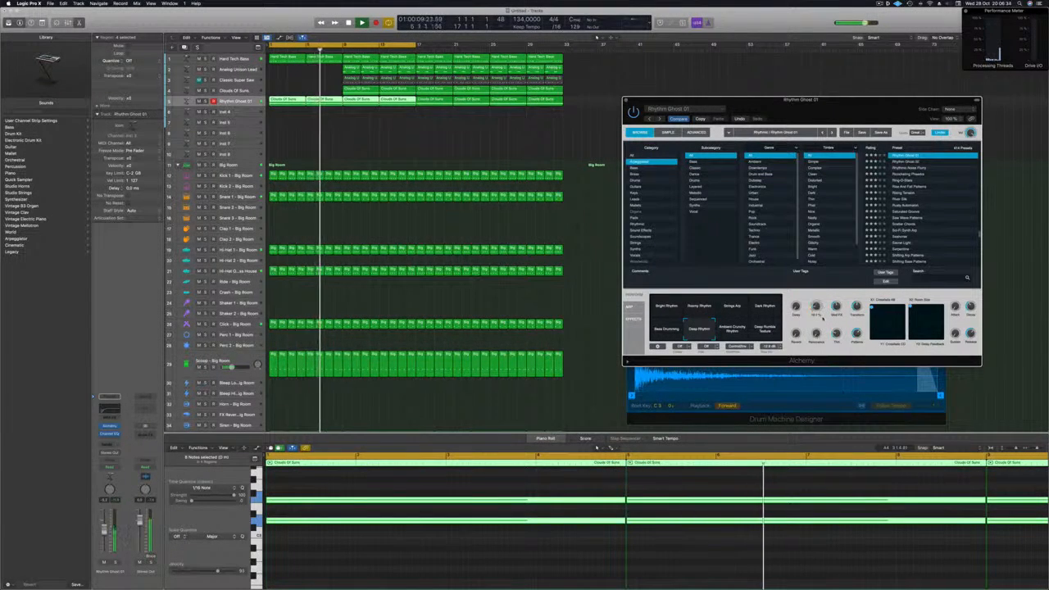
left_click_drag(764, 107, 702, 114)
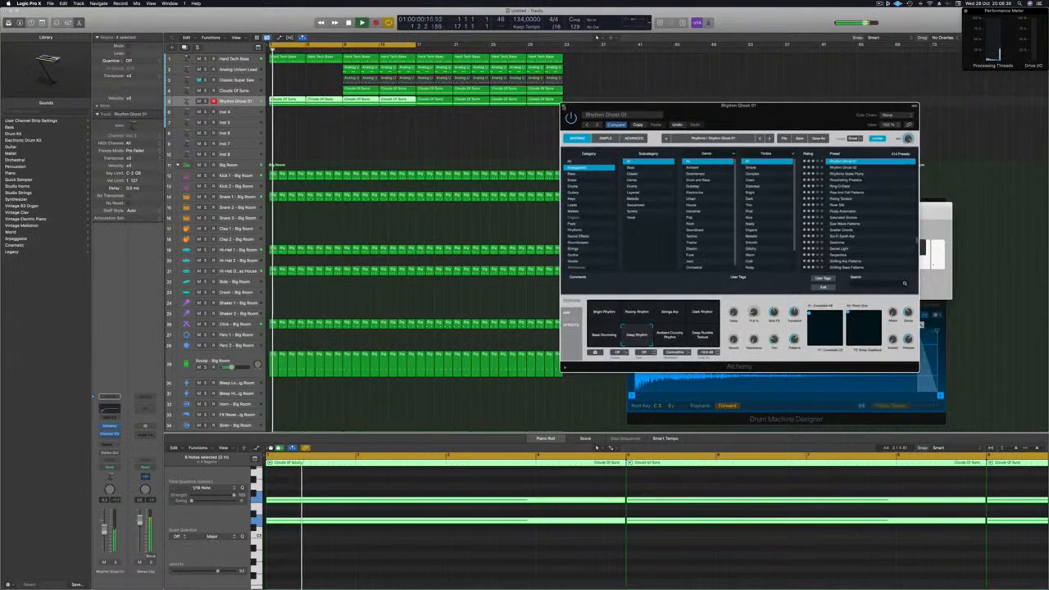
left_click(563, 108)
Delete the Classic Super Saw and Clouds Of Suns regions from bars 9 to 16
key("super+Left")
left_click(375, 137)
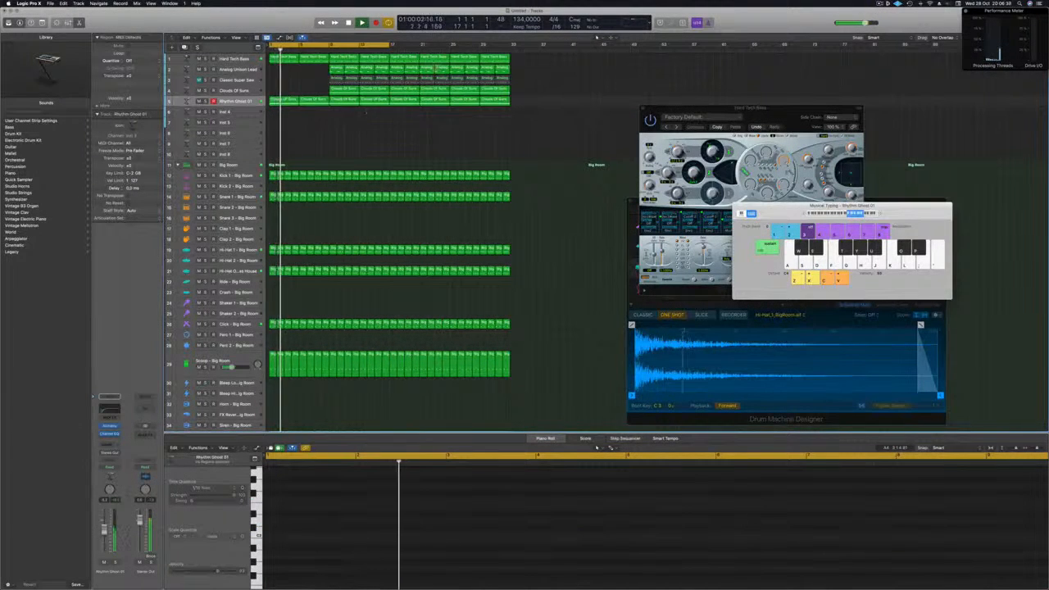
key("Return")
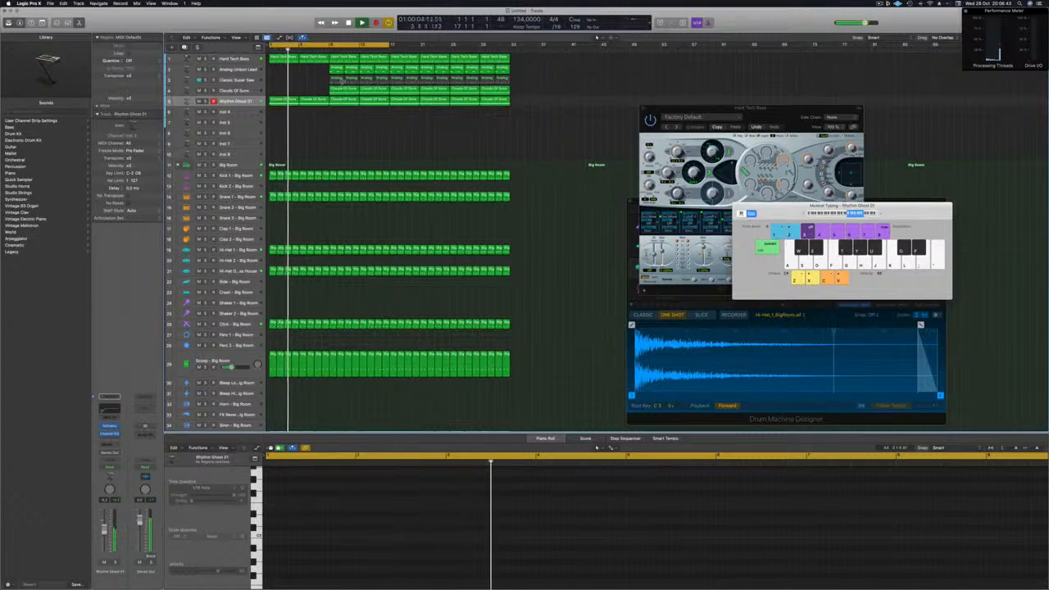
left_click_drag(323, 81, 376, 88)
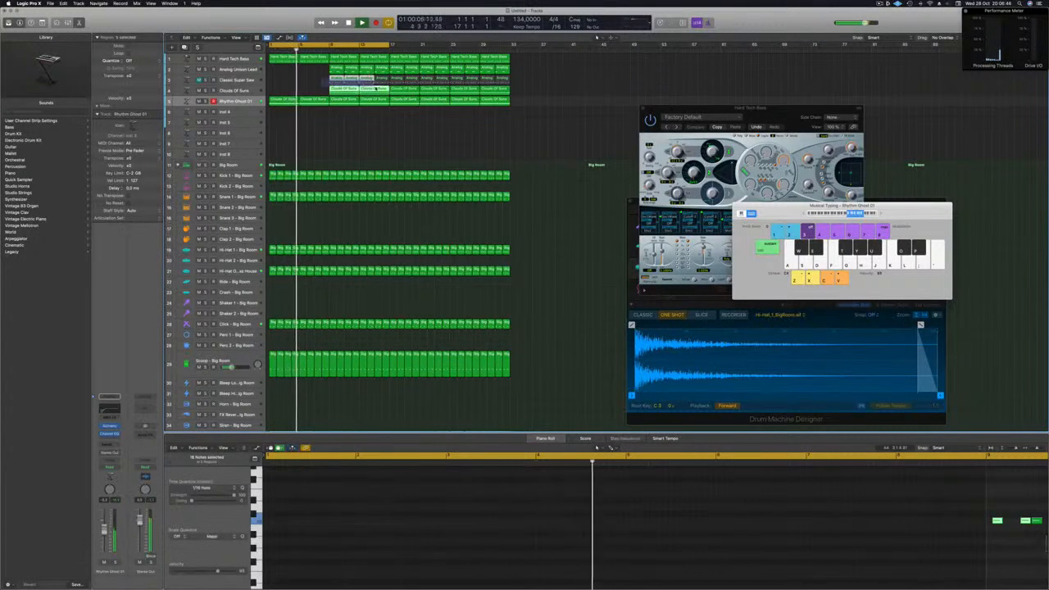
key("Delete")
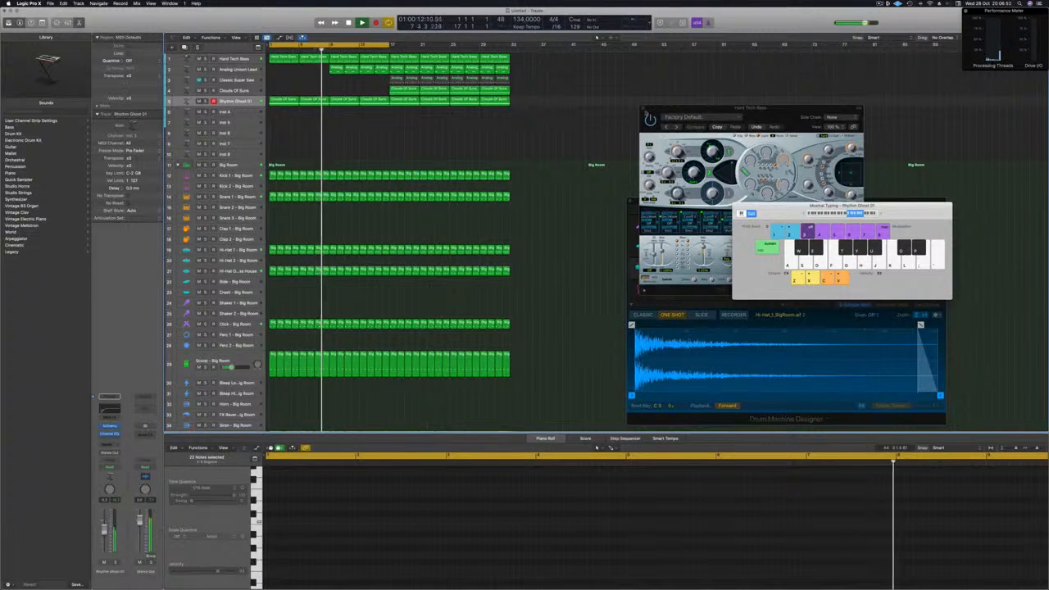
Close the Hard Tech Bass synth window and delete the Analog Unison Lead regions from bars 9 to 16
left_click(644, 108)
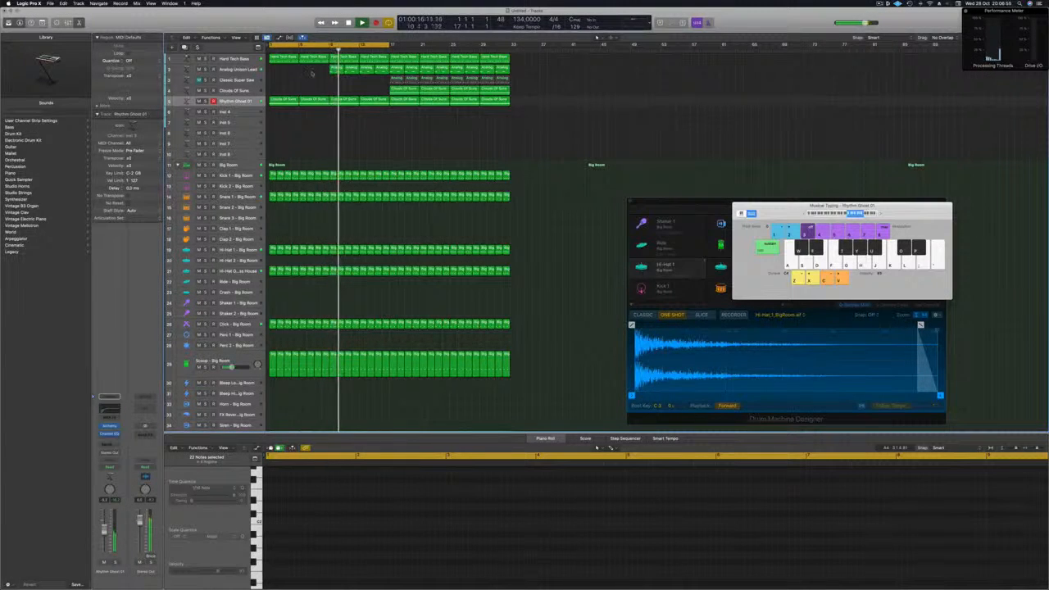
left_click(381, 72)
key("Delete")
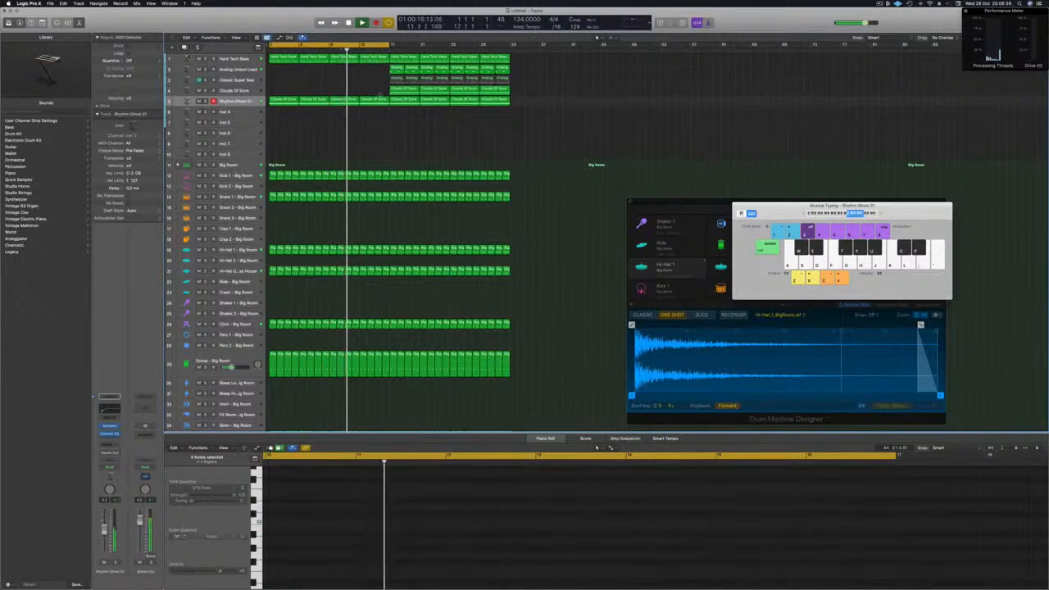
Copy the Clouds Of Suns region from bar 17 back to bars 9 and 13 on track 4
left_click(410, 90)
left_click_drag(410, 90, 352, 96)
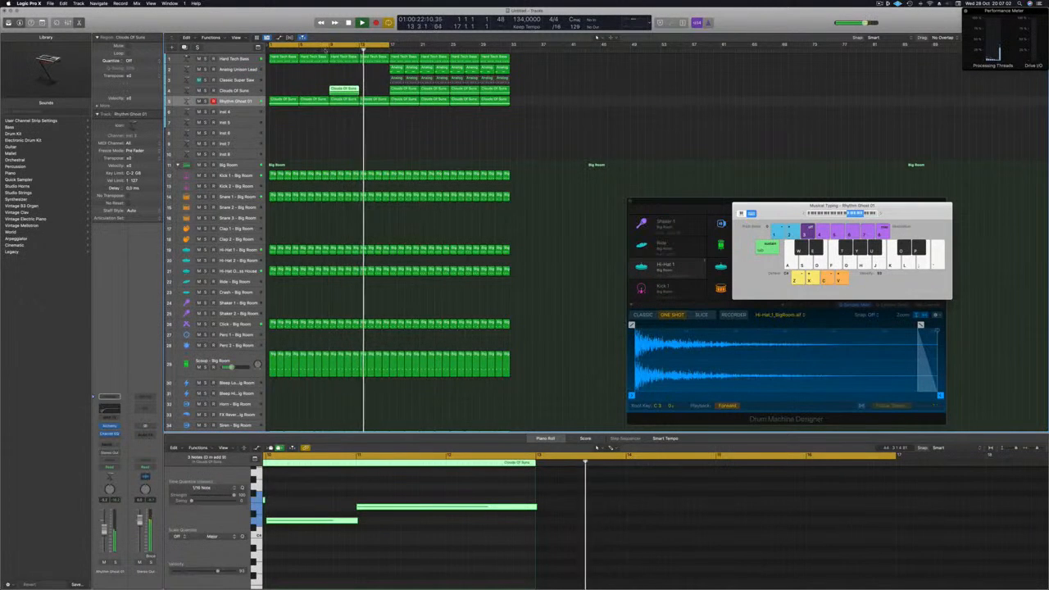
left_click(369, 80)
left_click(344, 88)
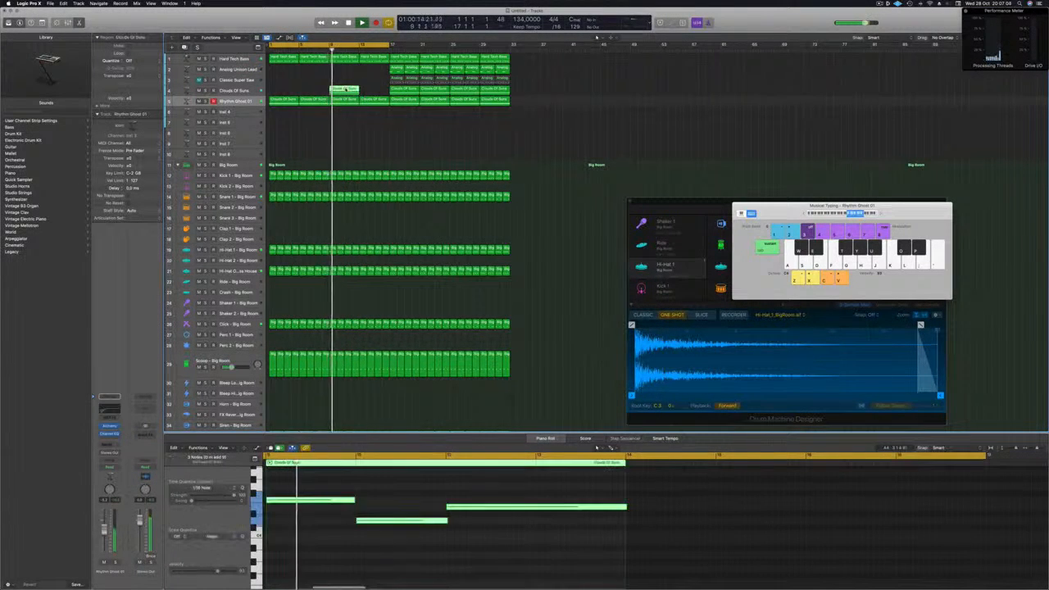
left_click_drag(344, 88, 372, 91)
key("super+Left")
Save the project in the Logic folder under an episode-numbered name
key("super+s")
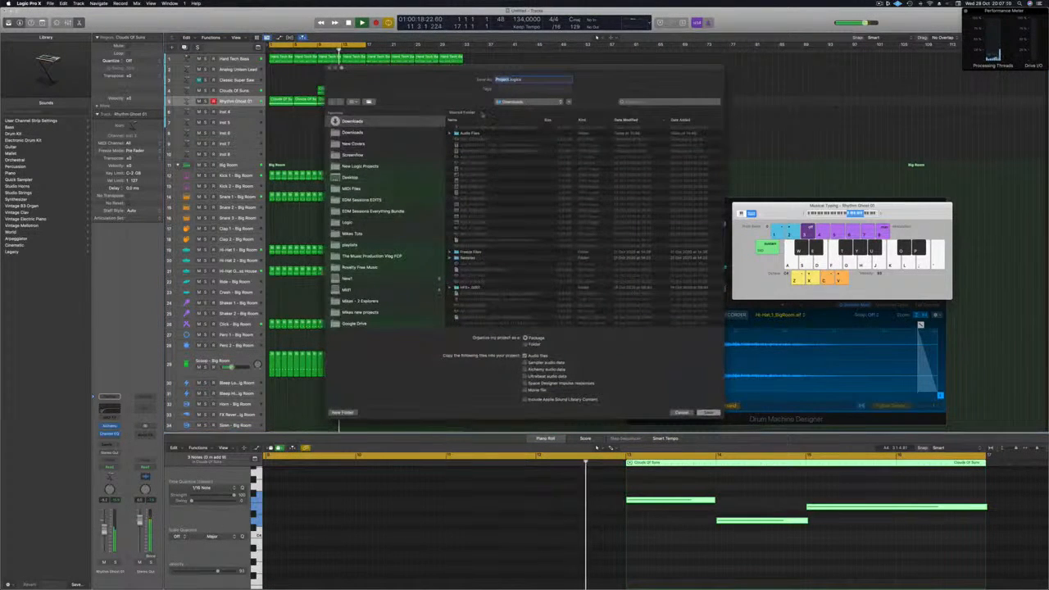
left_click(359, 166)
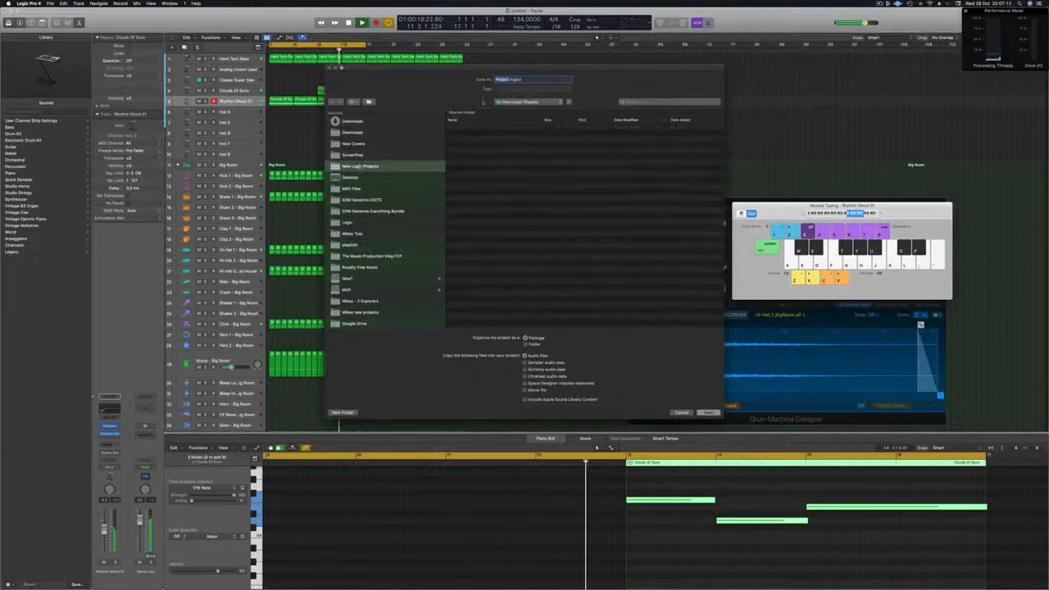
left_click(347, 222)
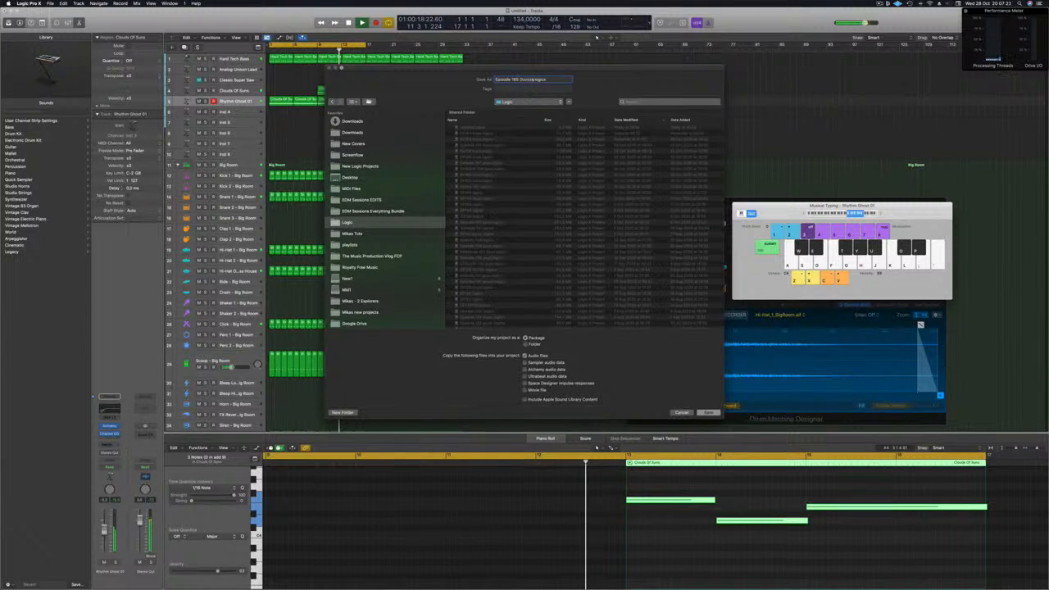
key("Return")
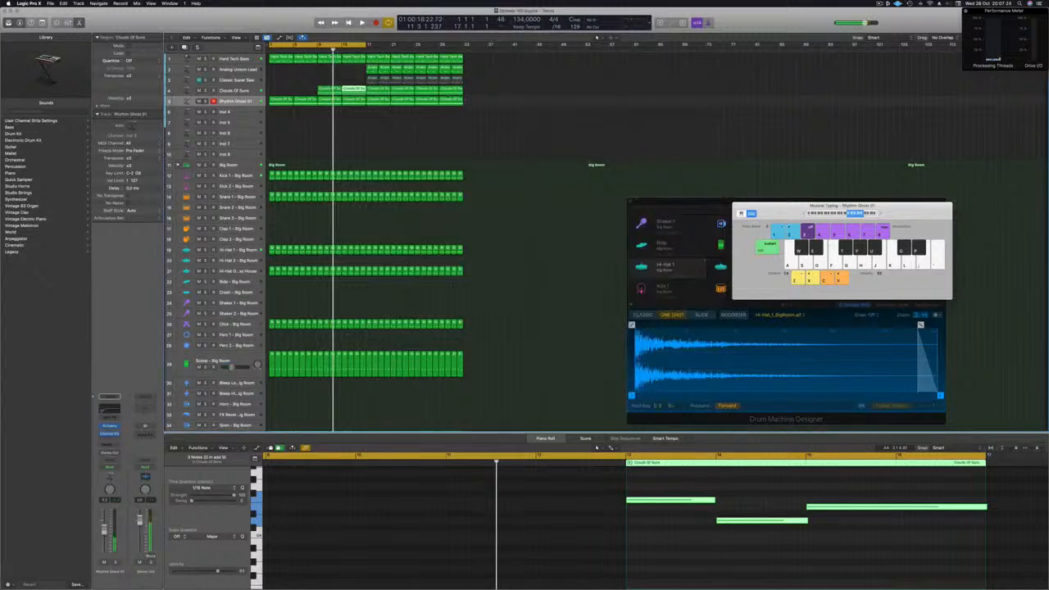
Play the arrangement with all regions deselected and extend the cycle range to bar 33, covering all 32 bars
left_click(382, 152)
key("space")
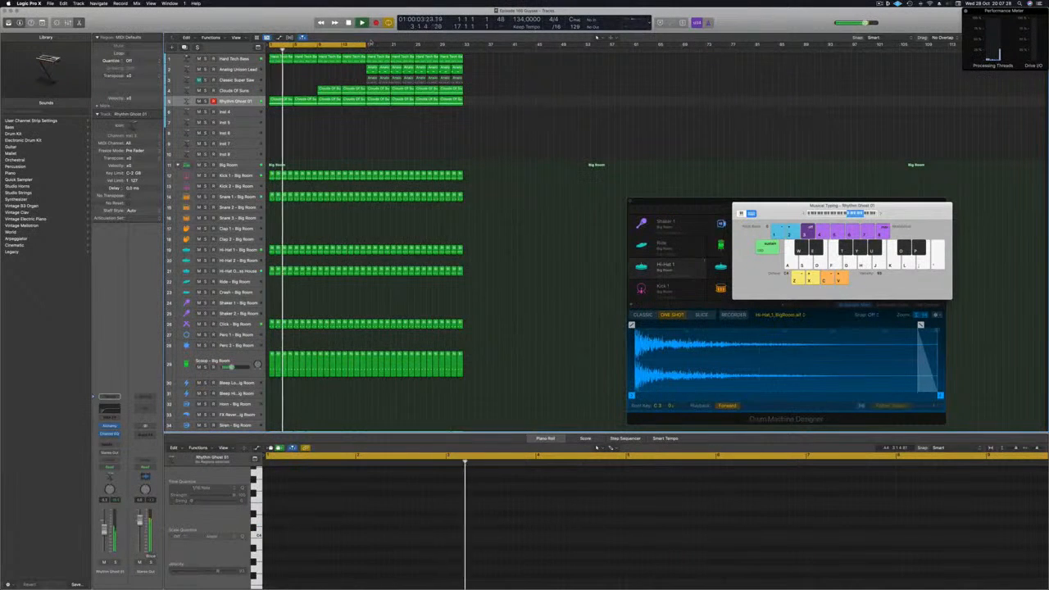
left_click_drag(375, 41, 463, 49)
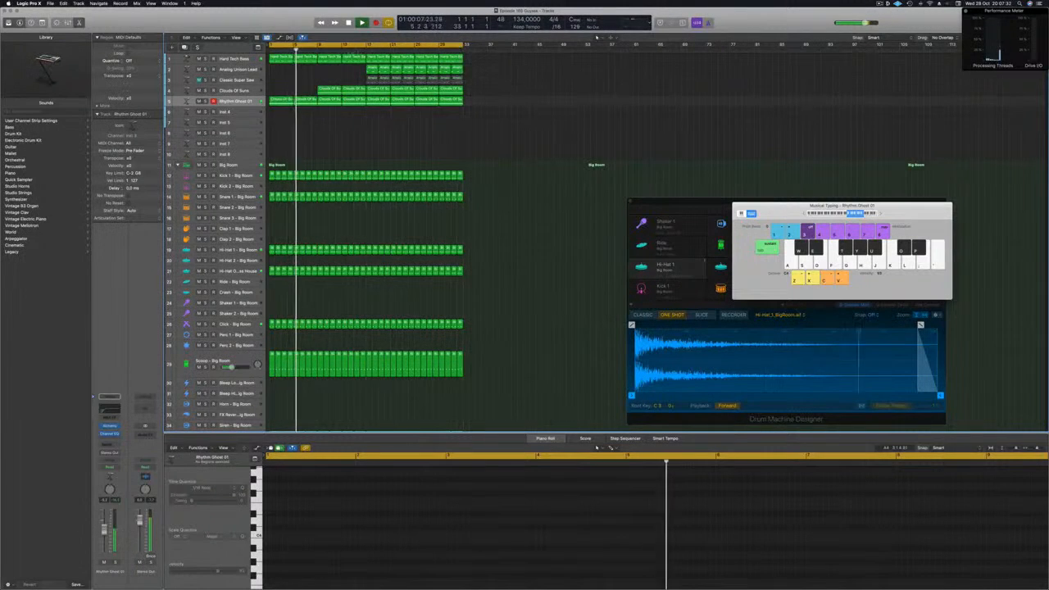
Delete the Analog Unison Lead regions from bars 17 to 20 and unmute the Classic Super Saw track
left_click(370, 75)
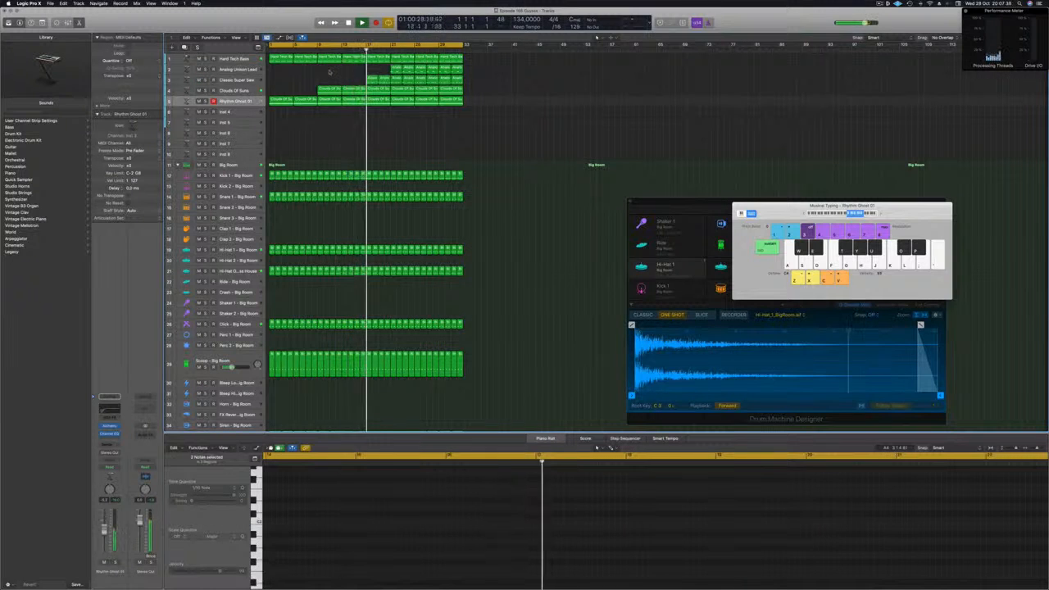
left_click(232, 80)
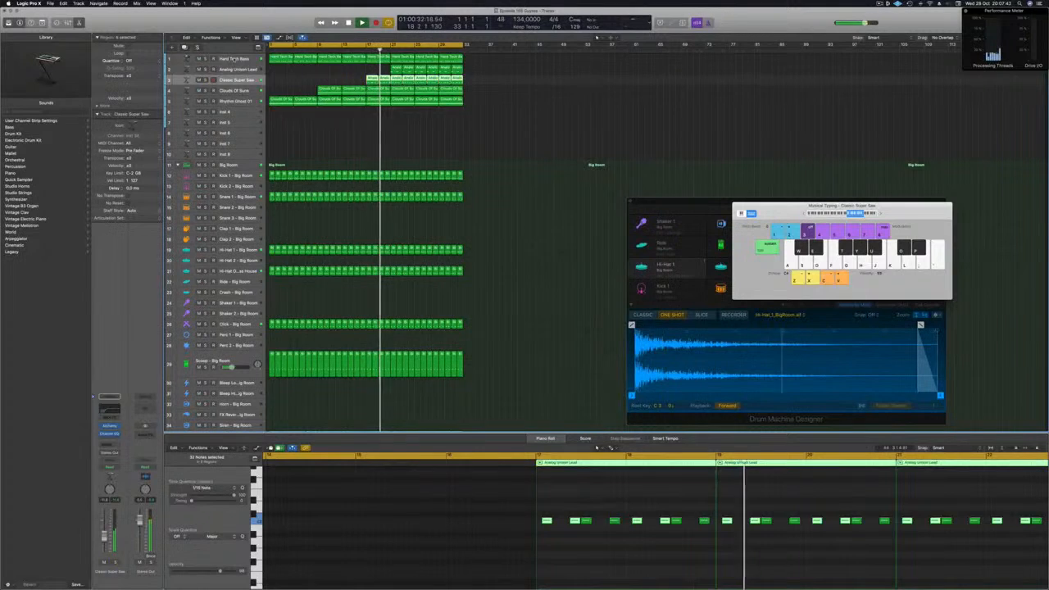
Enlarge the Hard Tech Bass track, restart playback from bar 1 and set the track's automation mode to Touch
left_click(235, 59)
key("Return")
left_click_drag(231, 64, 230, 118)
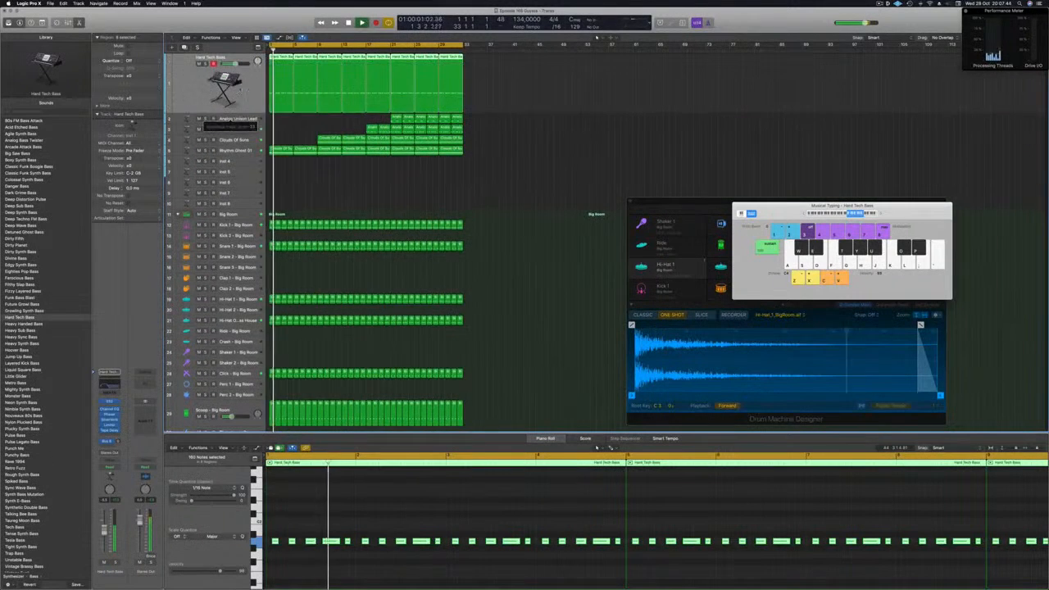
key("Return")
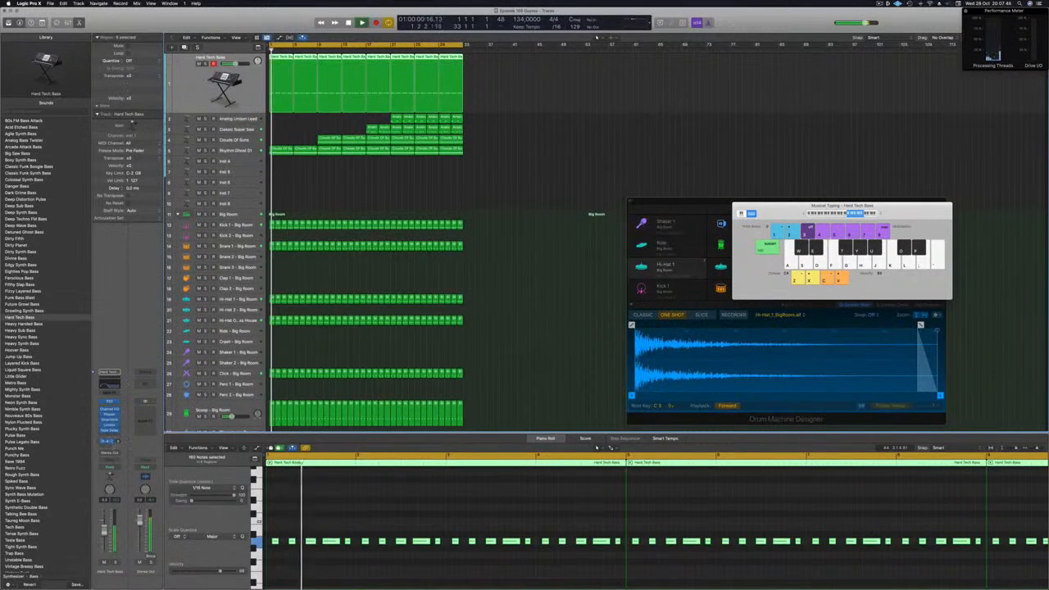
left_click(110, 467)
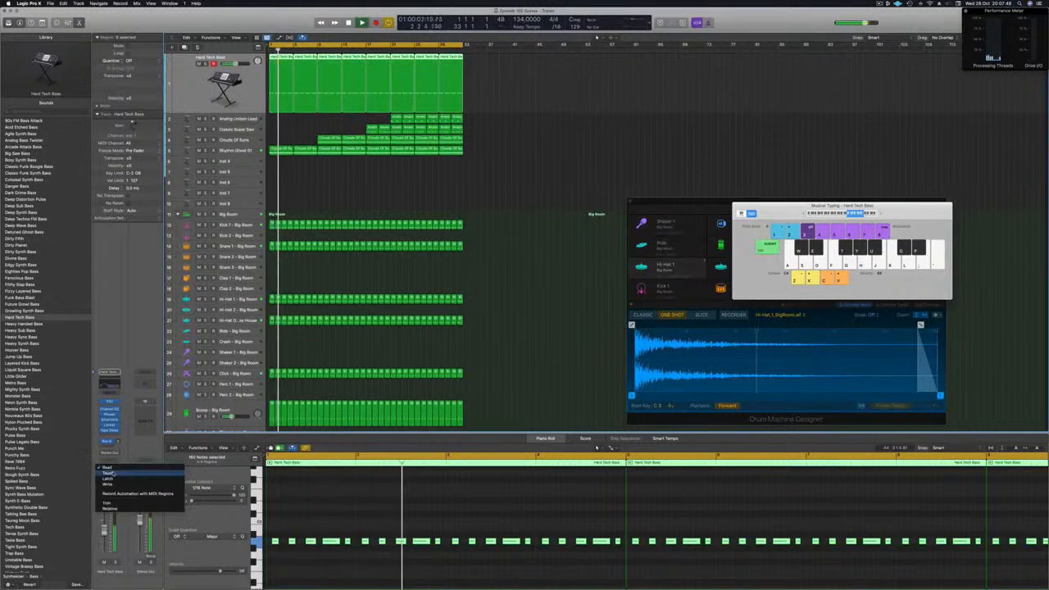
left_click(114, 474)
Move the high-cut frequency in the Hard Tech Bass Channel EQ during playback to record automation, and close the EQ
left_click(106, 386)
key("Return")
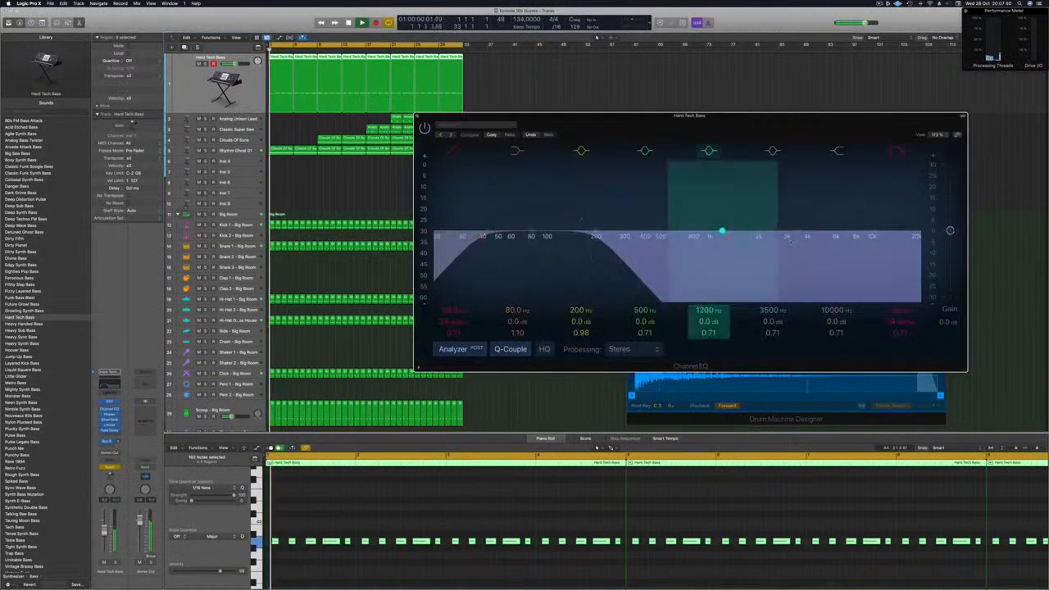
left_click_drag(909, 310, 909, 284)
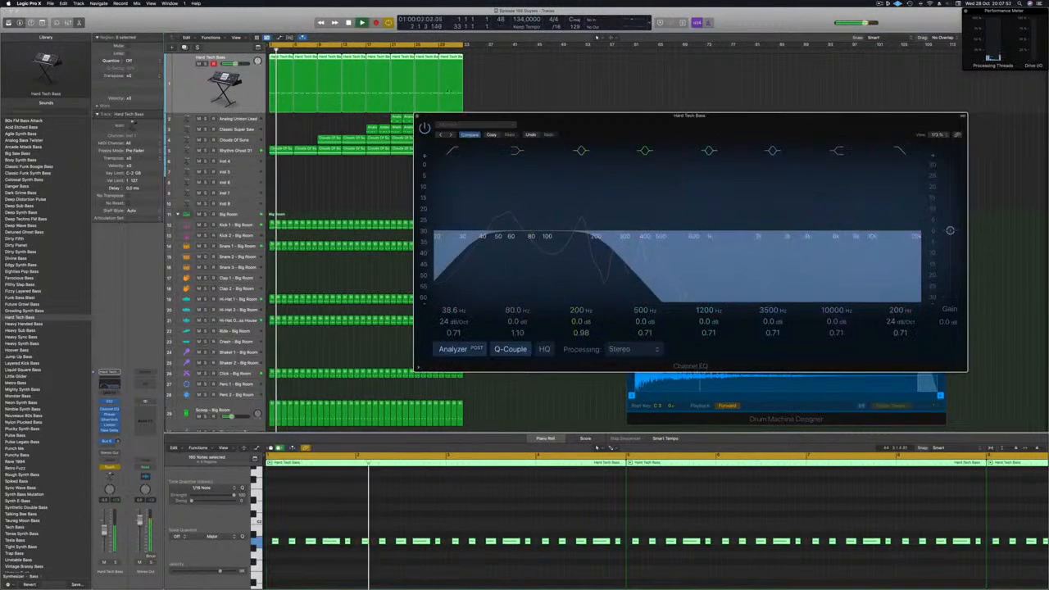
left_click(417, 116)
key("Return")
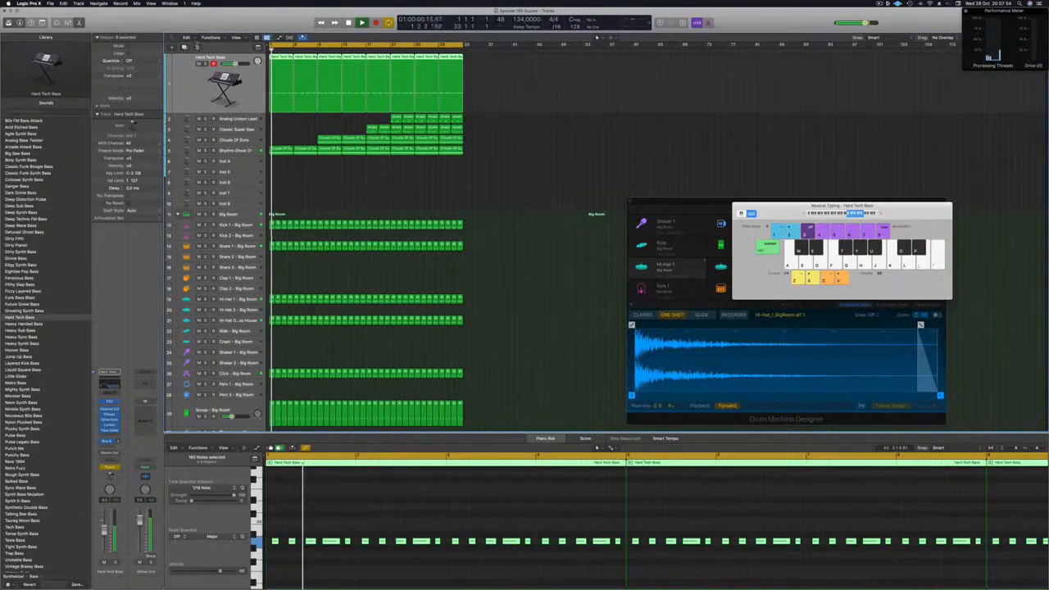
Show the toolbar and hide the Musical Typing keyboard
key("ctrl+alt+super+t")
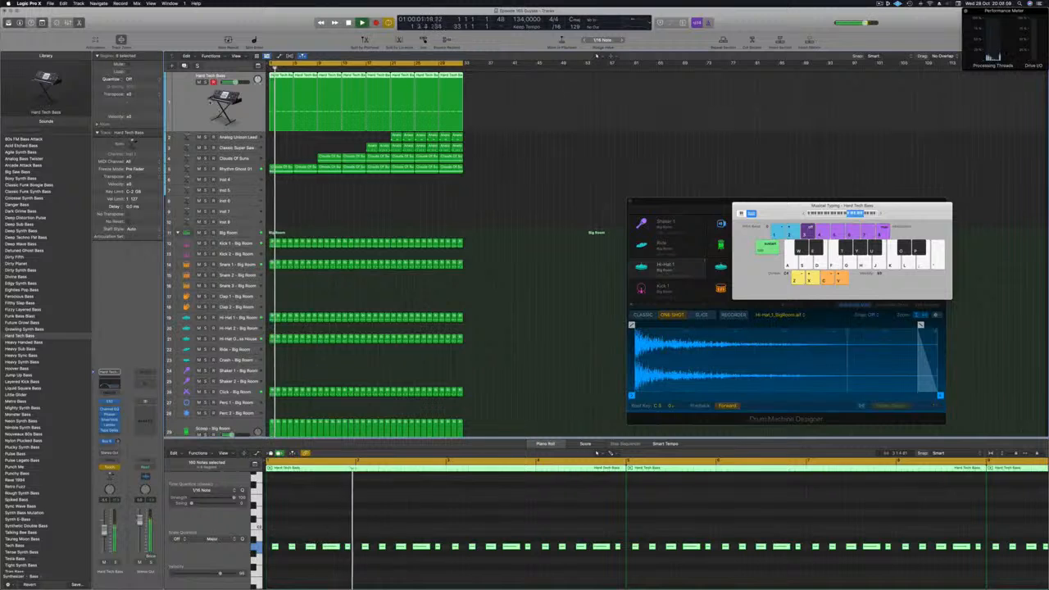
key("super+k")
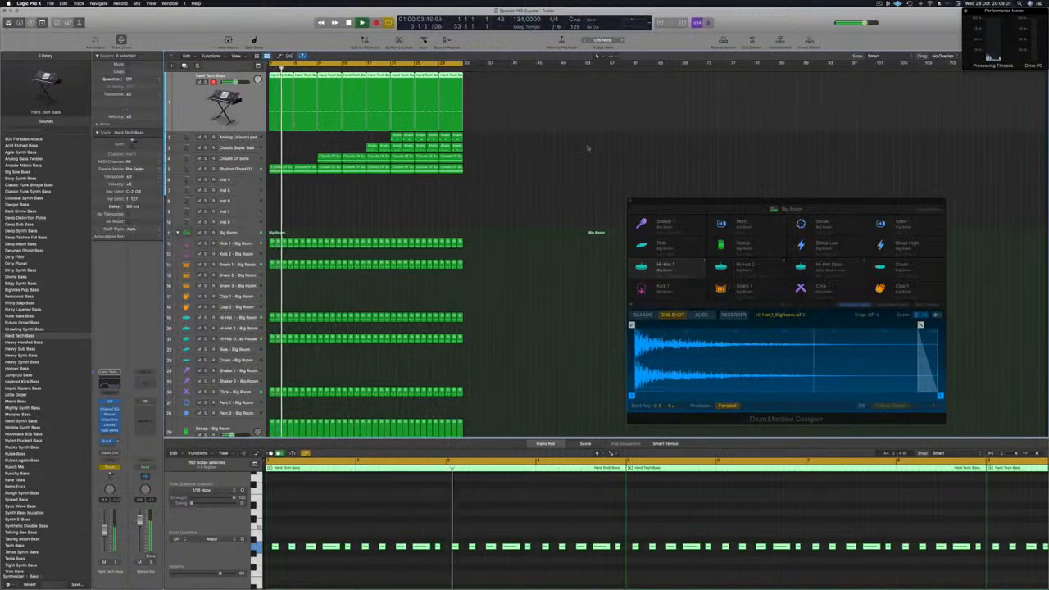
Show the track automation with the EQ high-cut frequency on Hard Tech Bass and set its automation mode to Read
key("a")
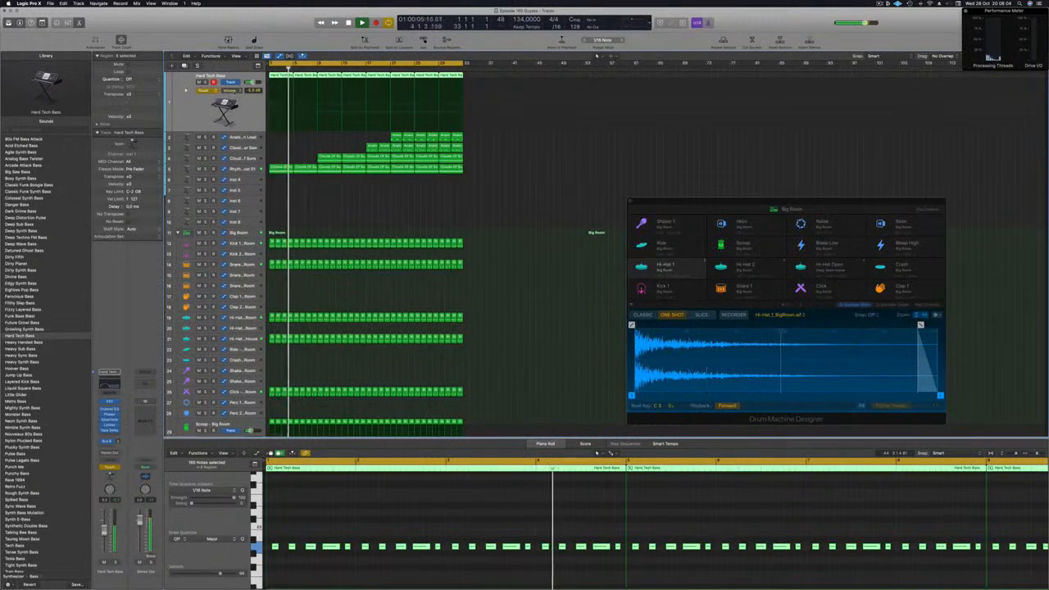
left_click(262, 182)
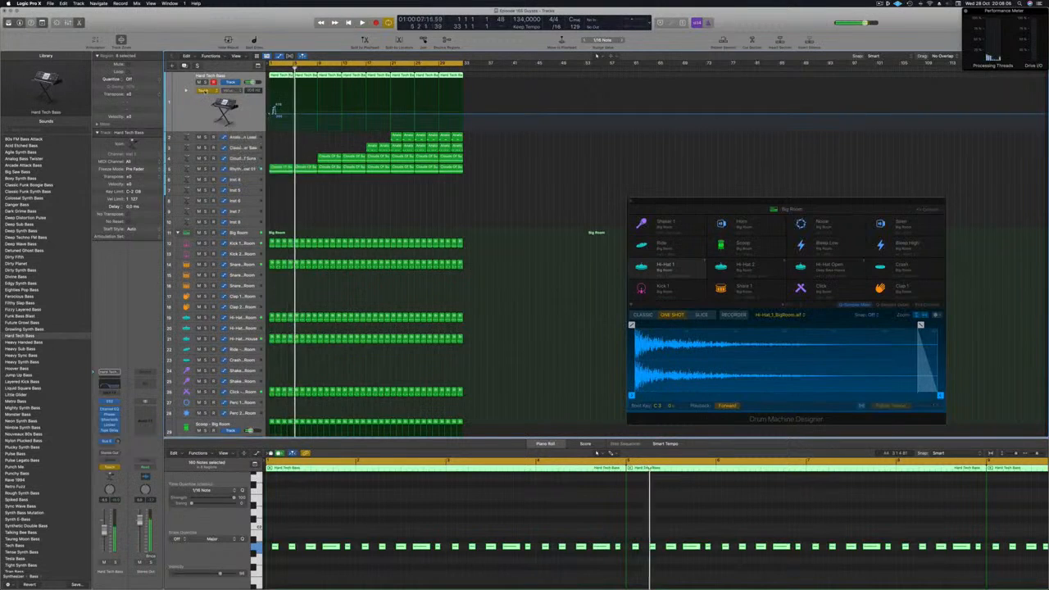
left_click(202, 90)
left_click(204, 84)
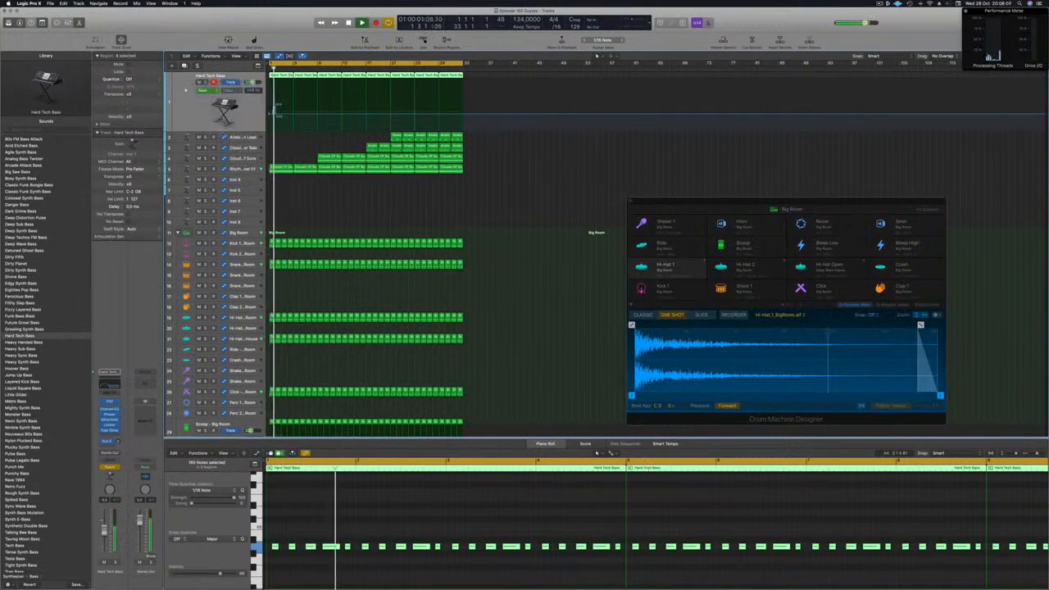
Draw a Hard Tech Bass high-cut automation curve with points at bars 1, 5, 9, 13 and 17, rising from bar 9
left_click(276, 113)
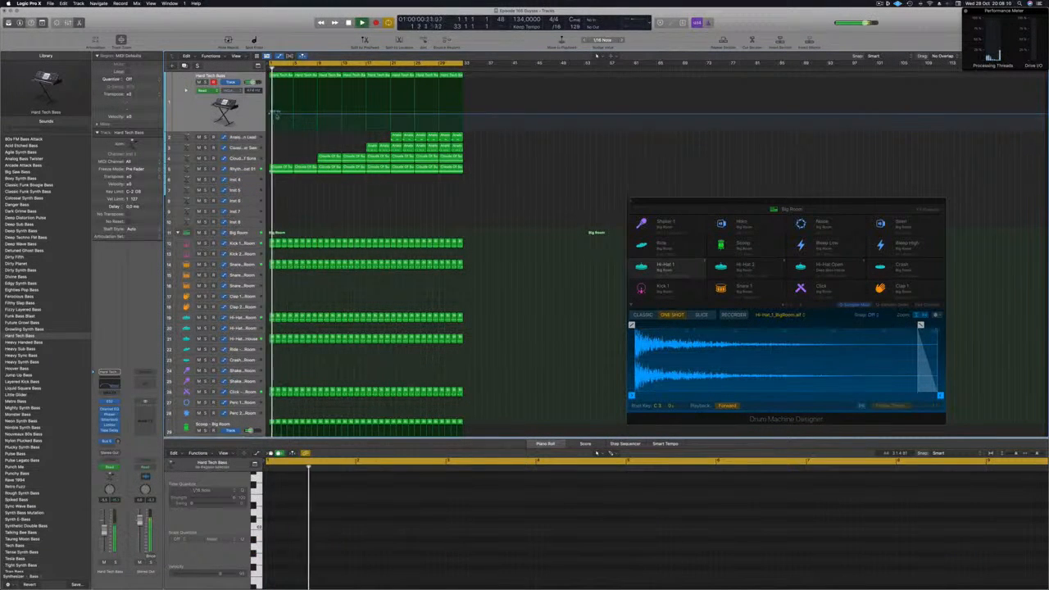
left_click_drag(270, 115, 370, 100)
key("space")
key("space")
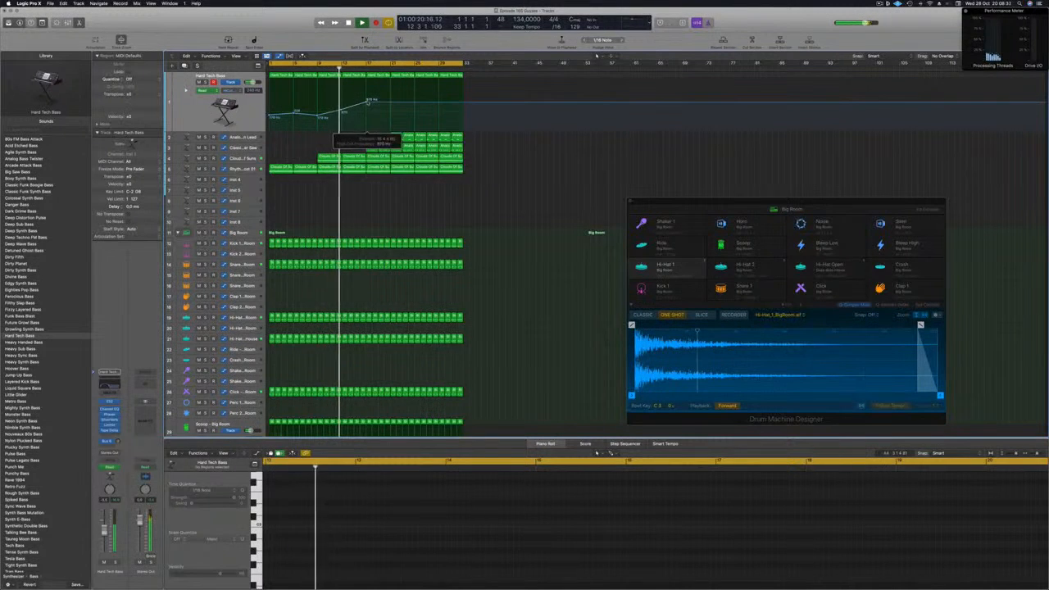
Delete the Big Room drum regions in bar 16 to leave a one-bar drum break before bar 17
key("super+Right")
key("super+Right")
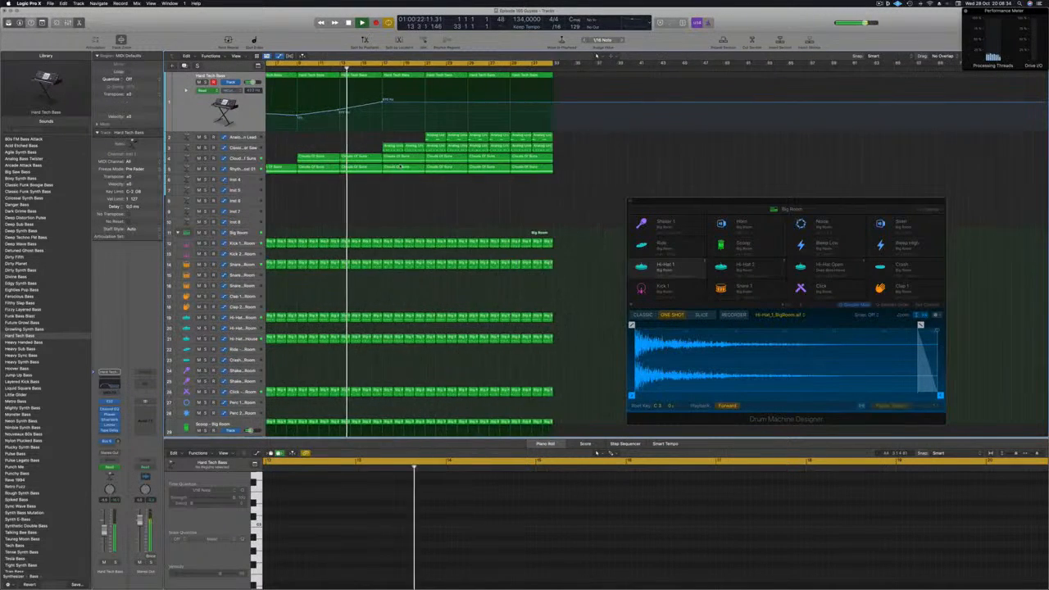
key("super+Right")
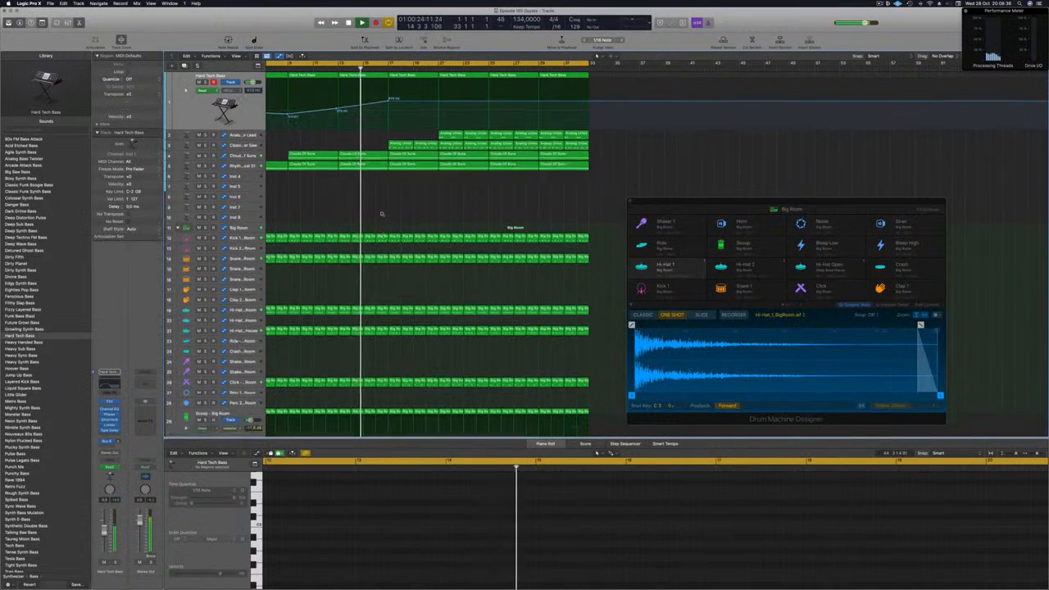
left_click_drag(381, 214, 378, 394)
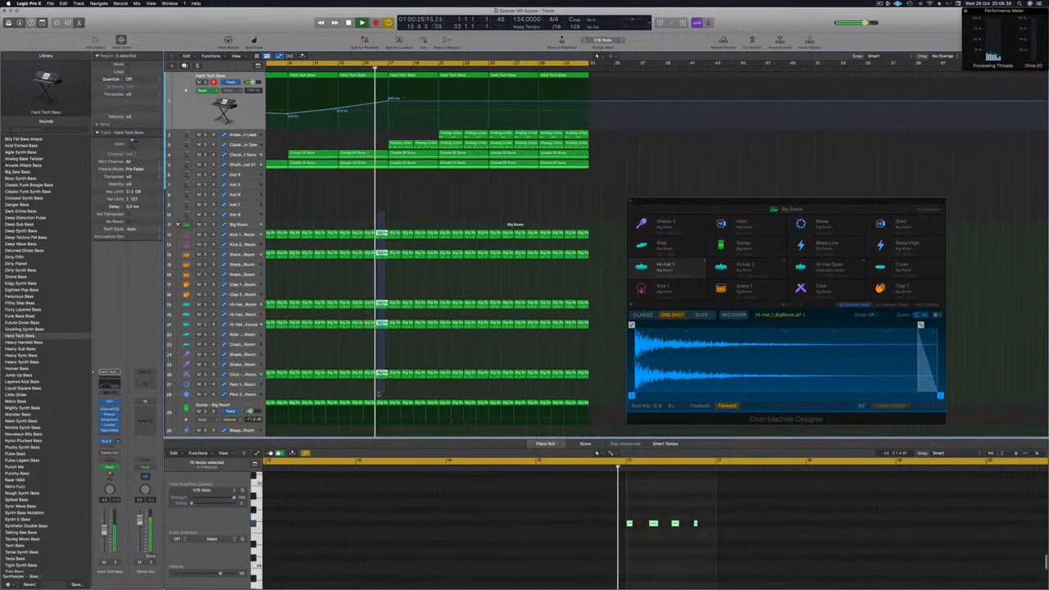
key("Delete")
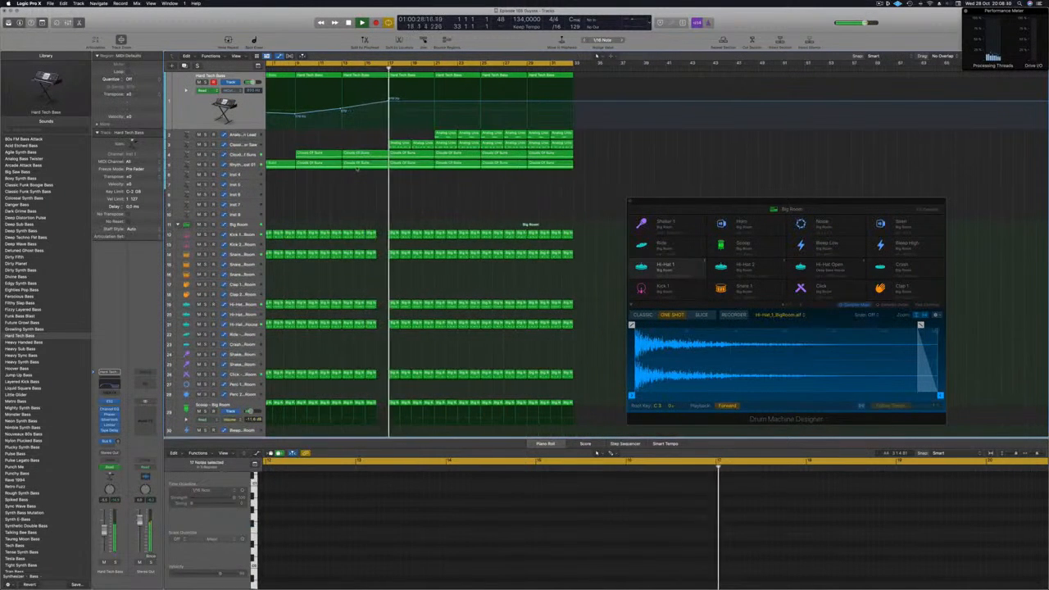
key("super+Left")
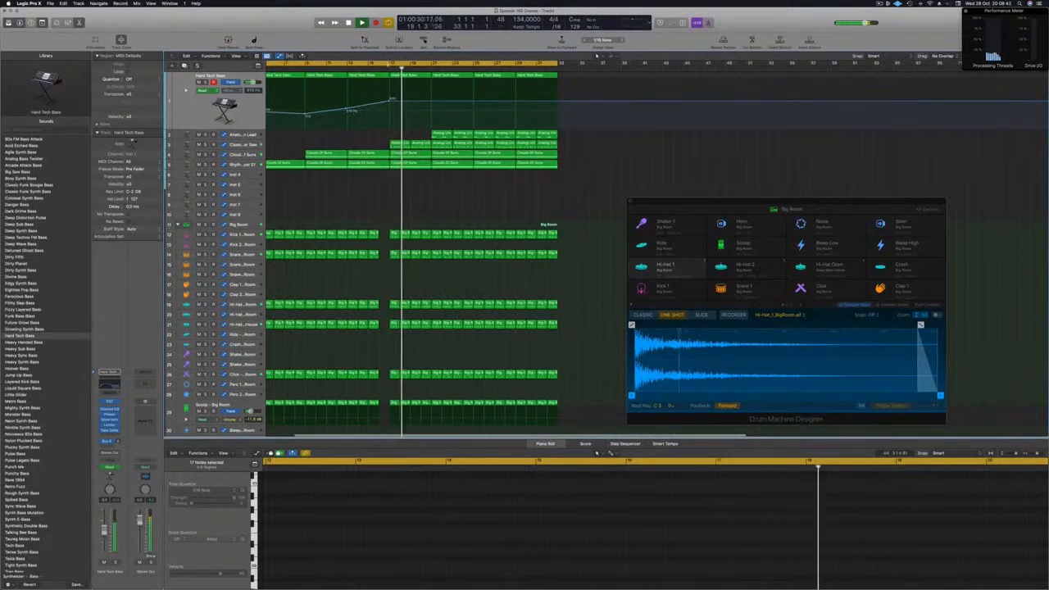
Delete the Classic Super Saw regions from bars 17 to 20
key("super+Right")
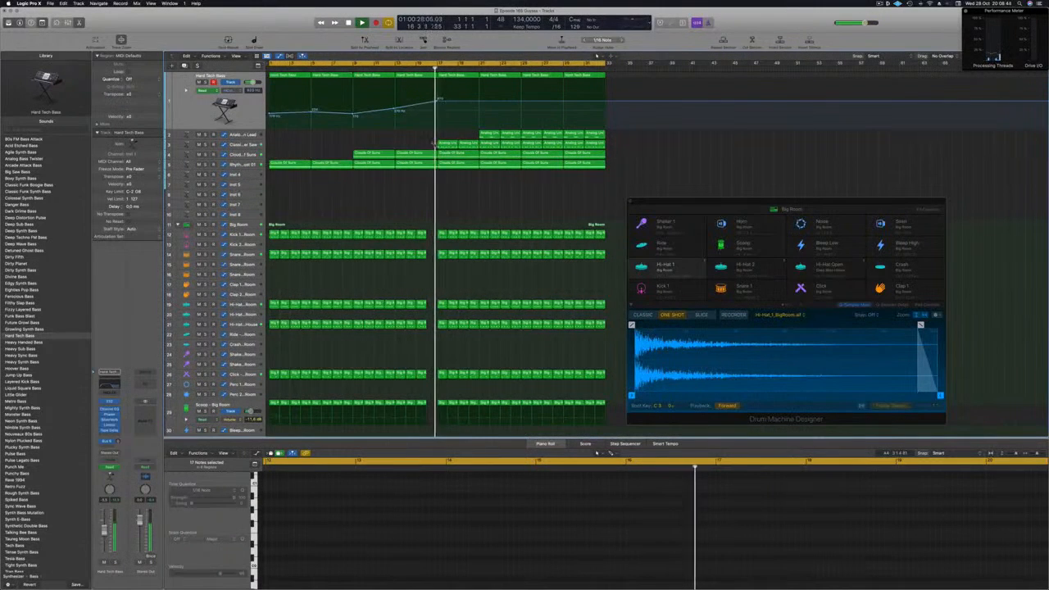
left_click(464, 143)
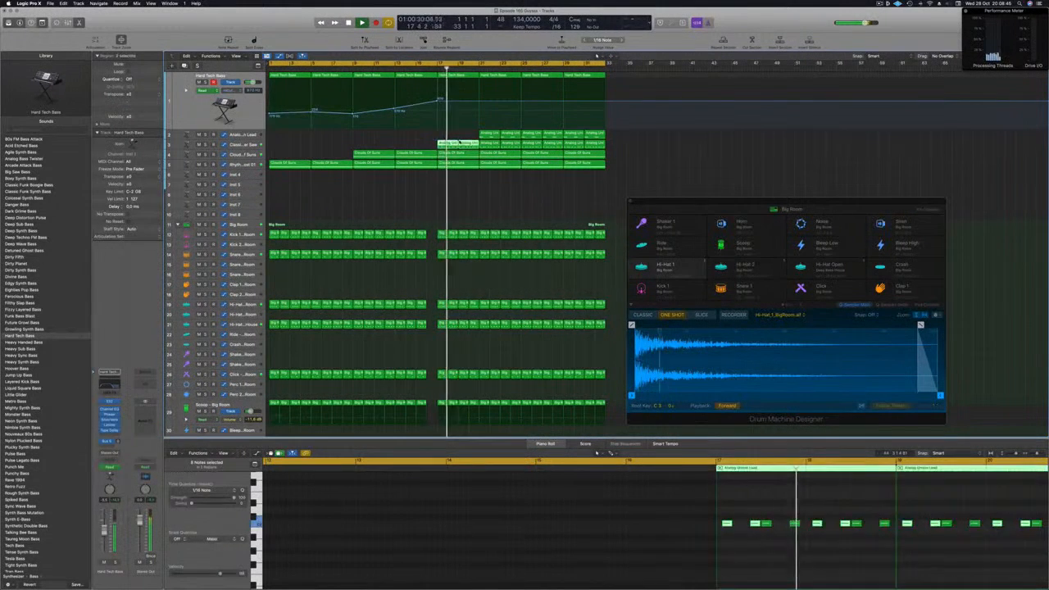
key("super+Left")
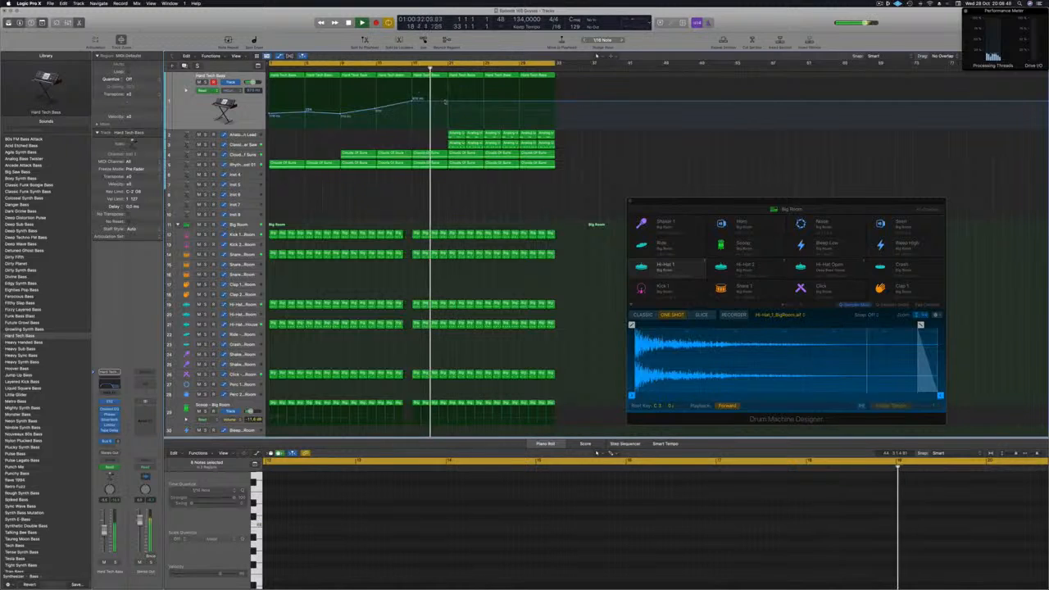
Raise the Hard Tech Bass high-cut automation point at bar 17 close to the top of the automation lane
left_click_drag(414, 98, 413, 82)
left_click(370, 69)
key("super+Left")
key("super+Left")
key("super+Left")
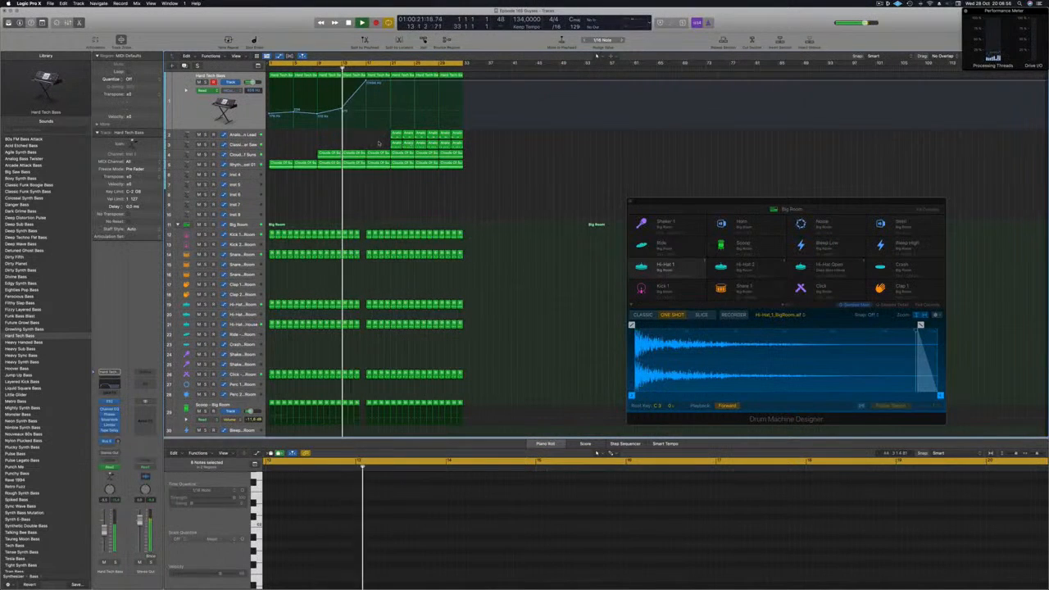
Delete the Classic Super Saw regions from bars 21 to 24
left_click(405, 143)
key("Delete")
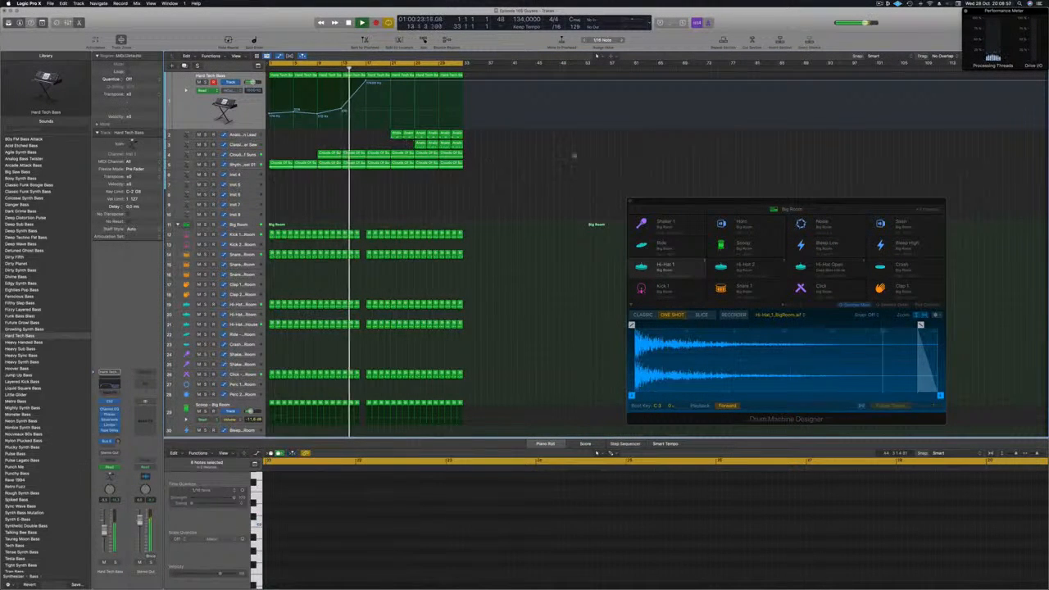